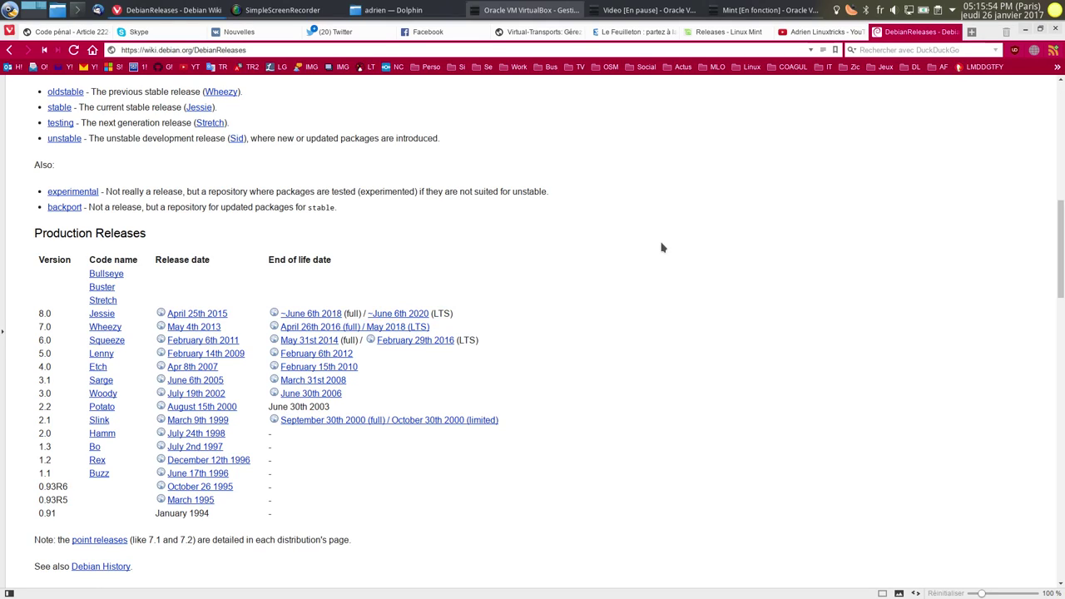
Step: Switch to the paused Video virtual machine, resume it and boot the Start Linux Mint entry
click(753, 32)
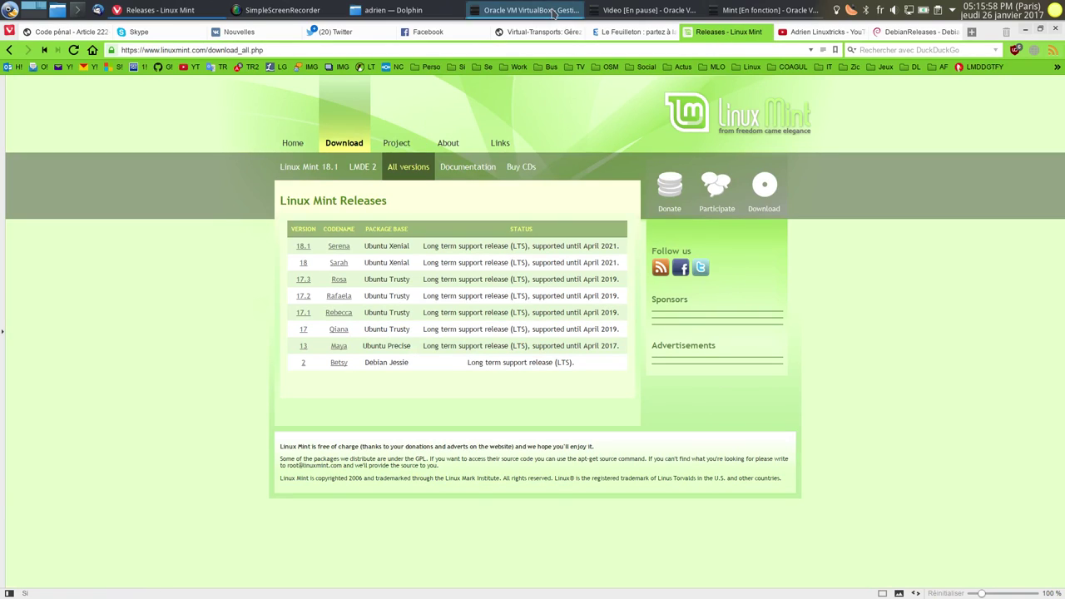
click(645, 10)
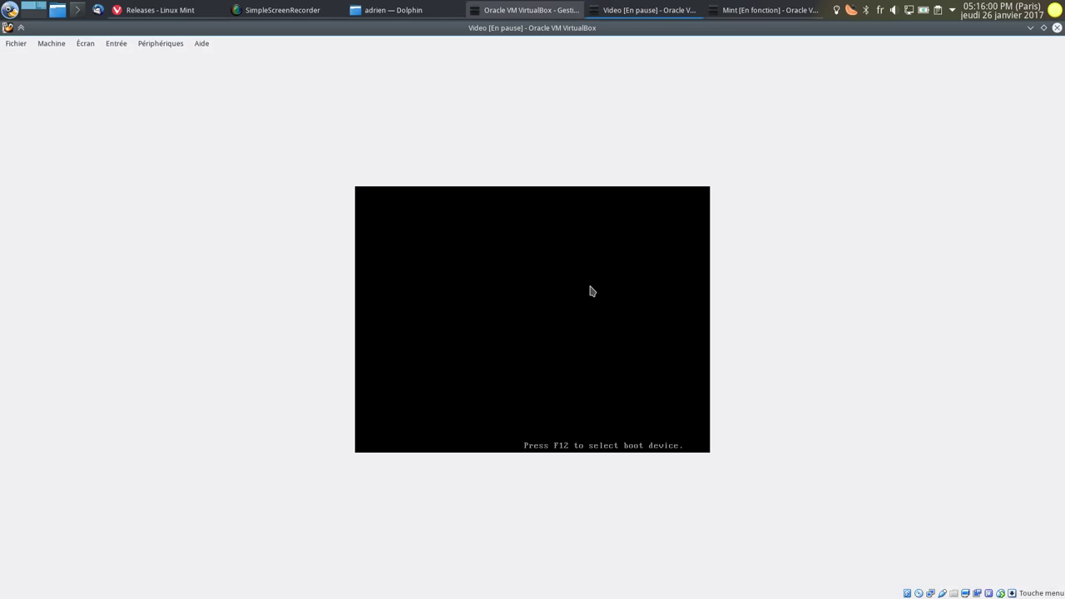
key(ctrl+p)
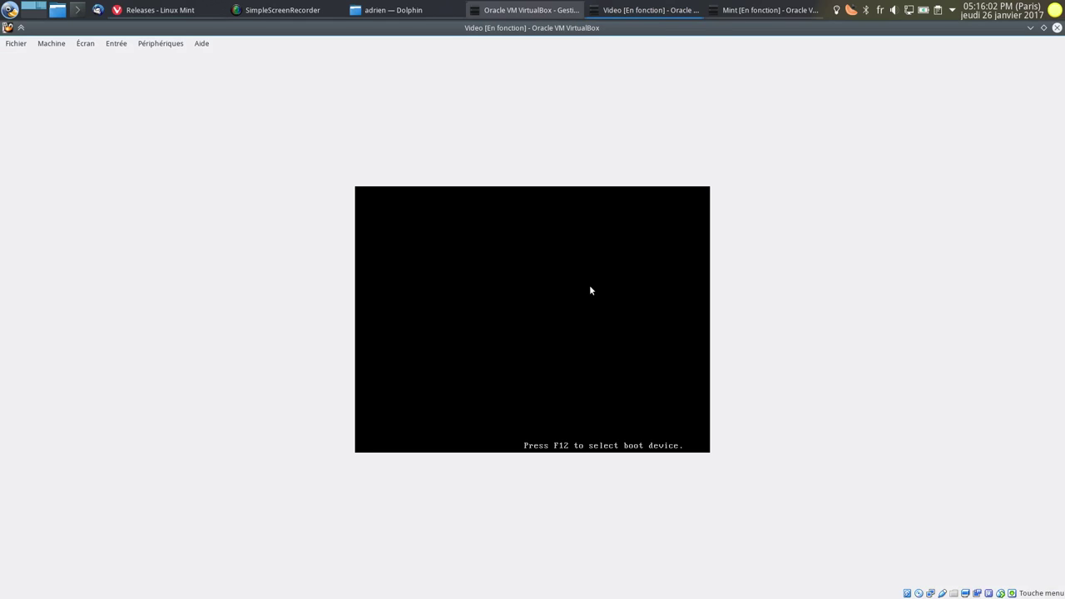
key(Return)
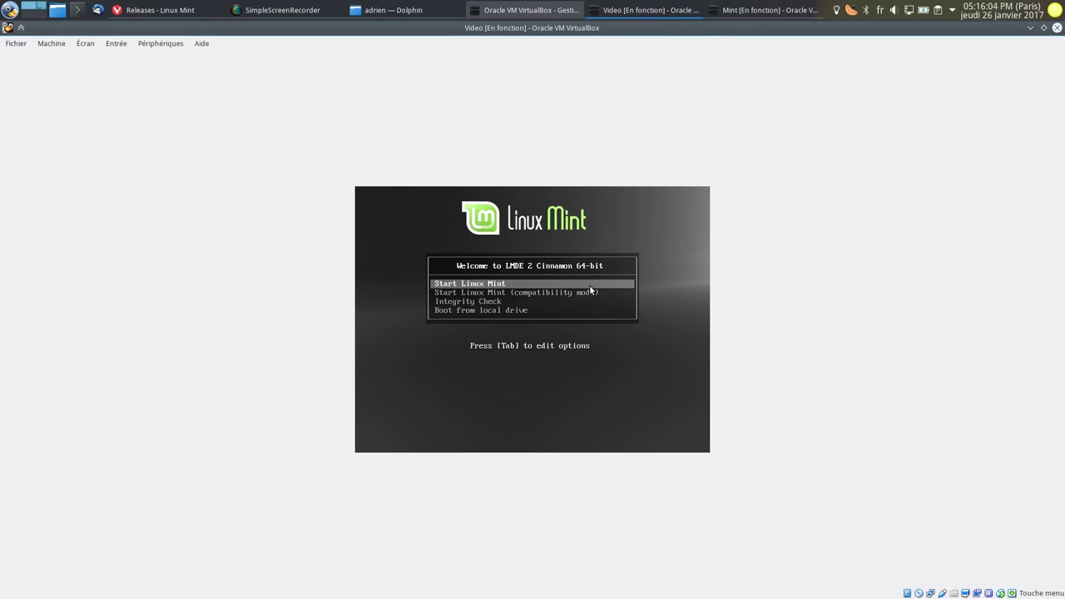
key(Return)
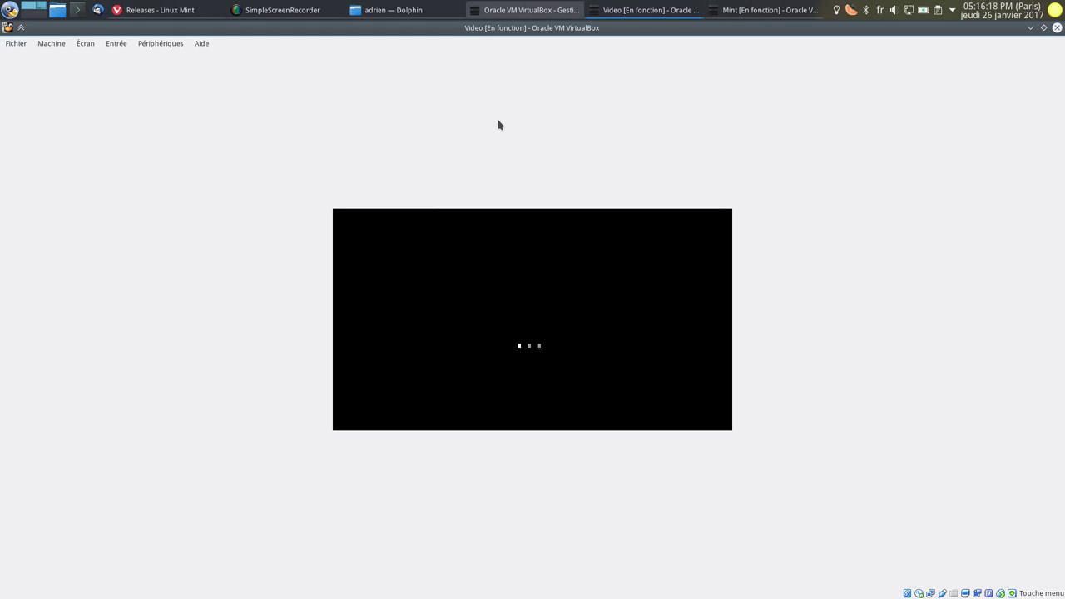
click(523, 10)
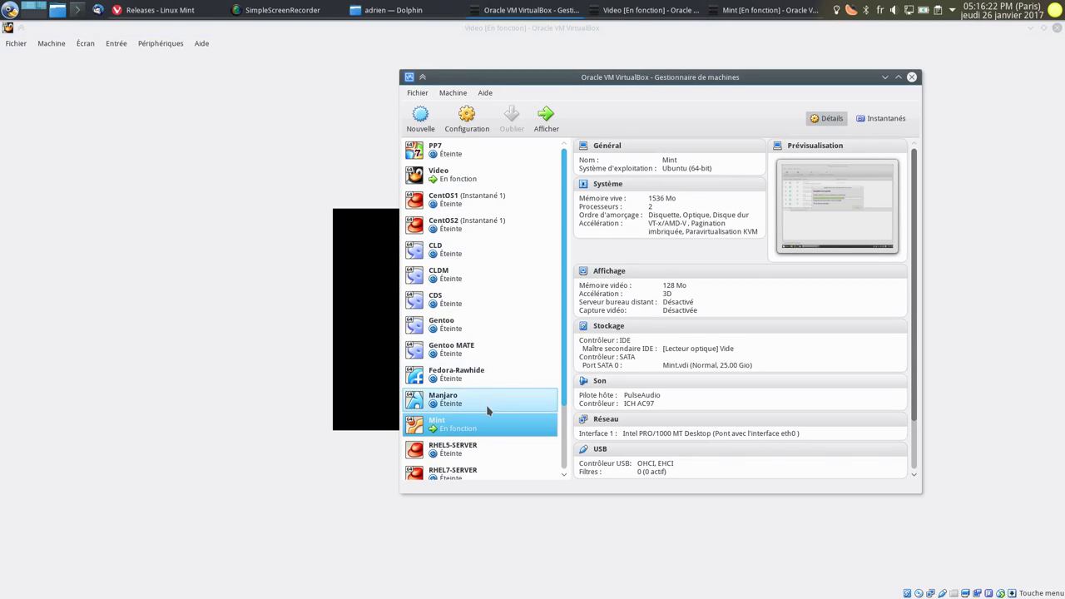
click(479, 10)
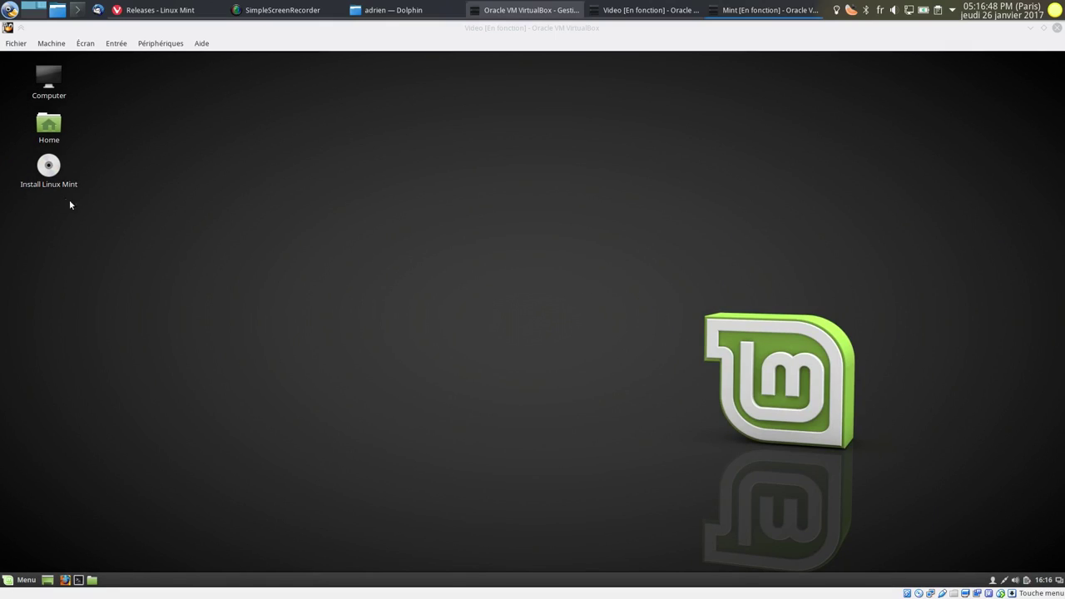
Step: Launch the Linux Mint installer and accept French (France), the Europe/Paris time zone and the French keyboard layout
double_click(48, 167)
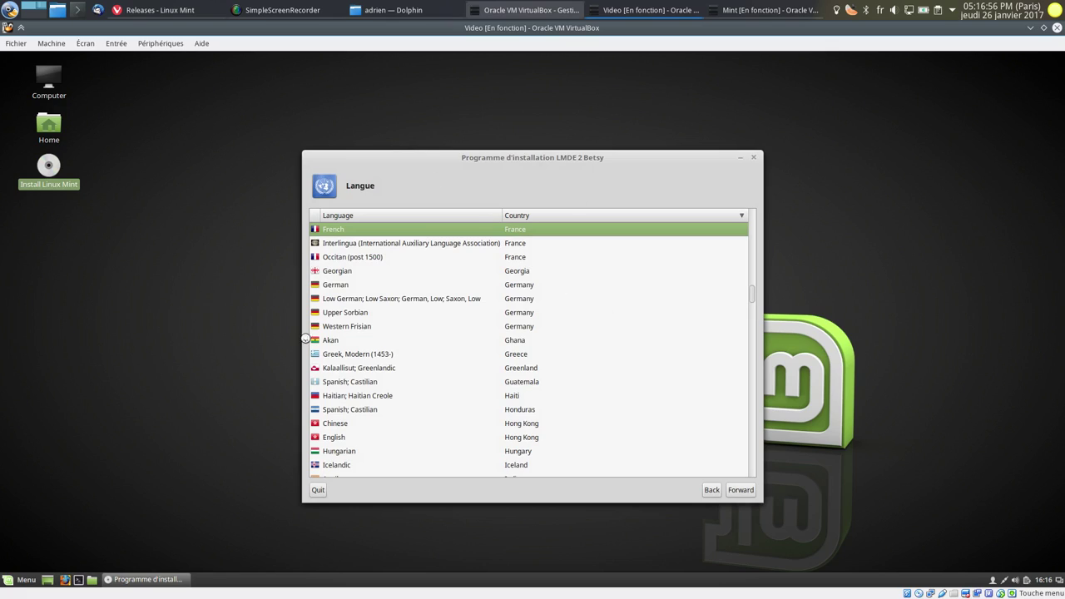
click(741, 490)
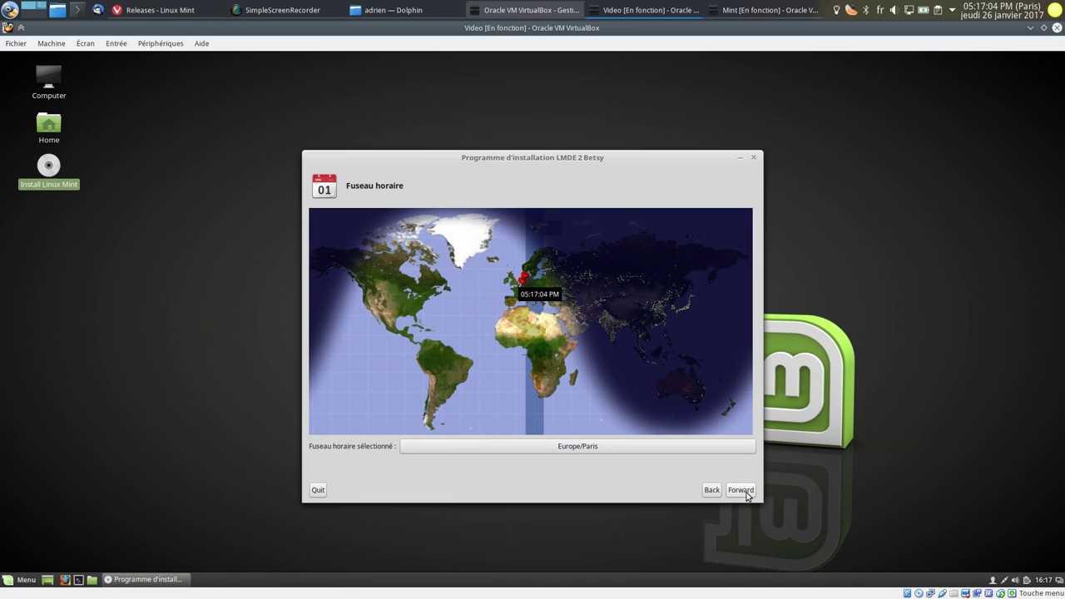
click(745, 492)
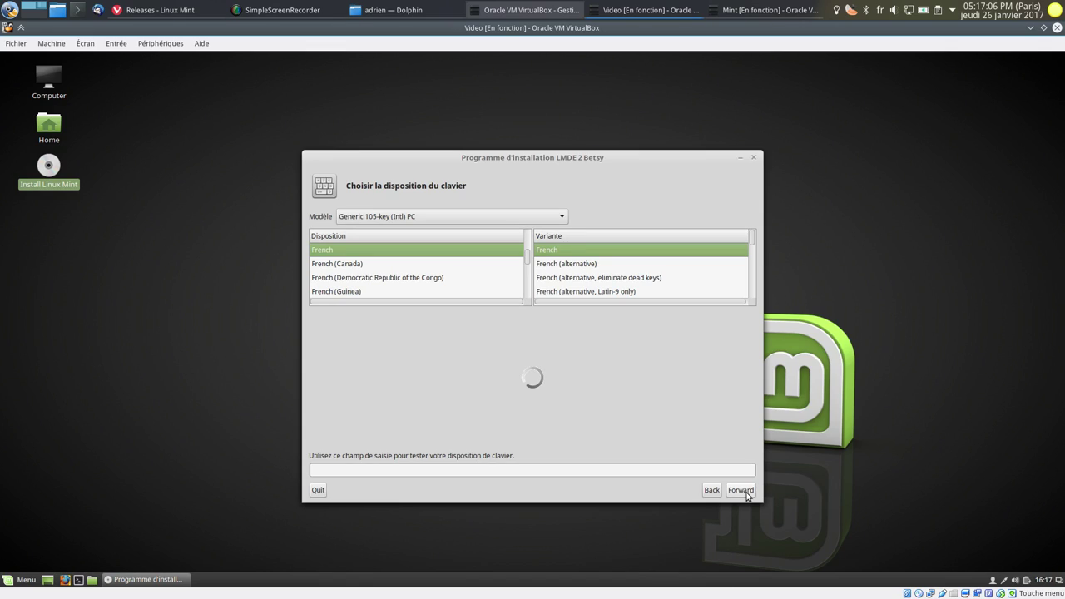
click(746, 493)
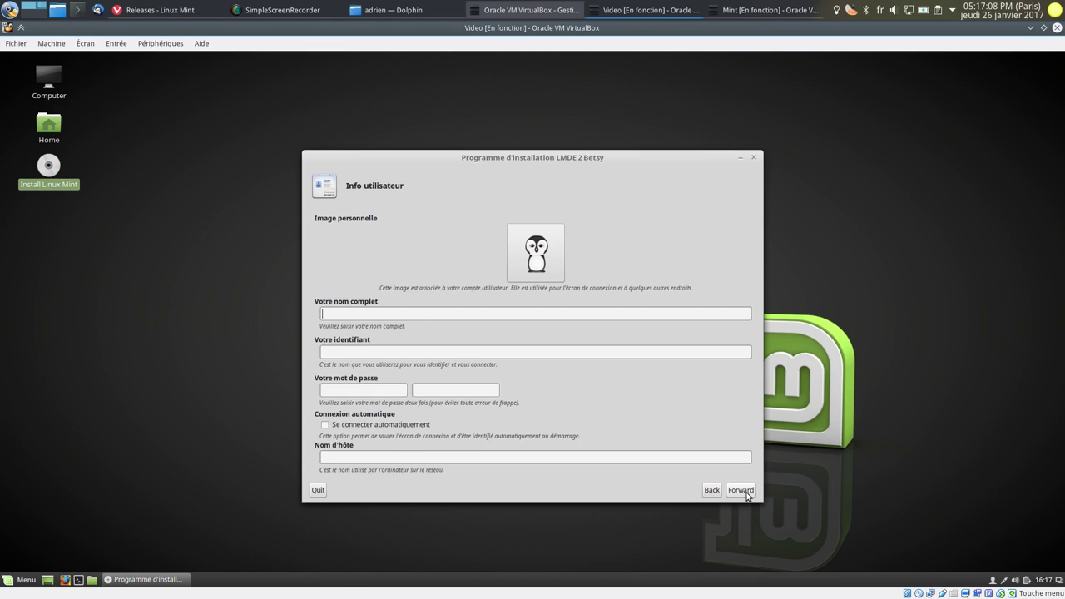
Step: Enter the full name for the new account, and enter and repeat the account password
text(adrien)
key(Tab)
key(Tab)
text(a)
key(Tab)
text(a)
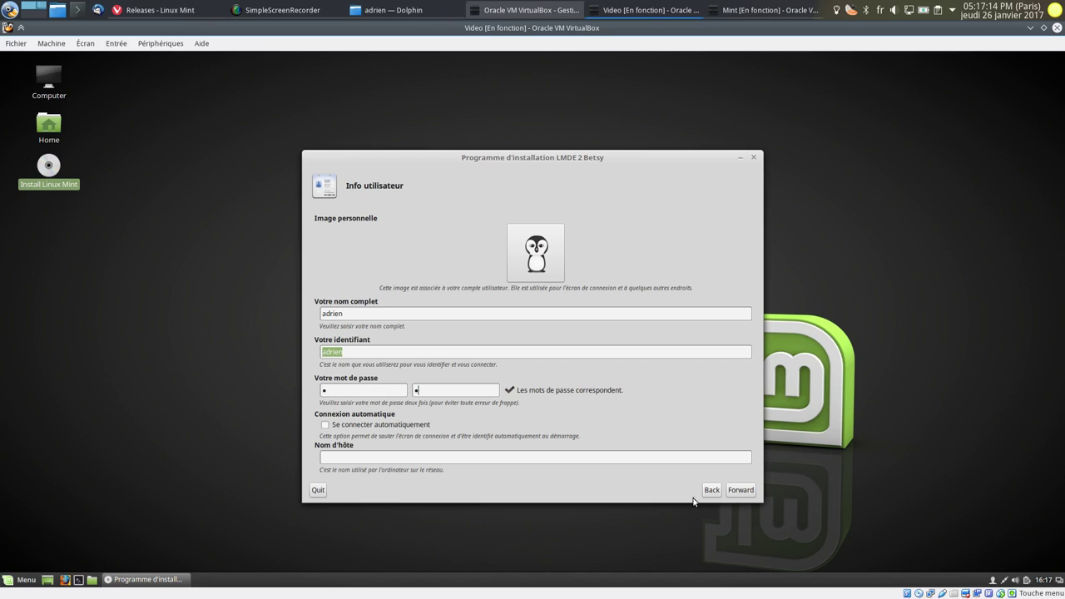
Step: Set the host name to lmde and continue to the partitioning page
click(433, 456)
text(lmde)
mouse_move(1043, 585)
click(737, 493)
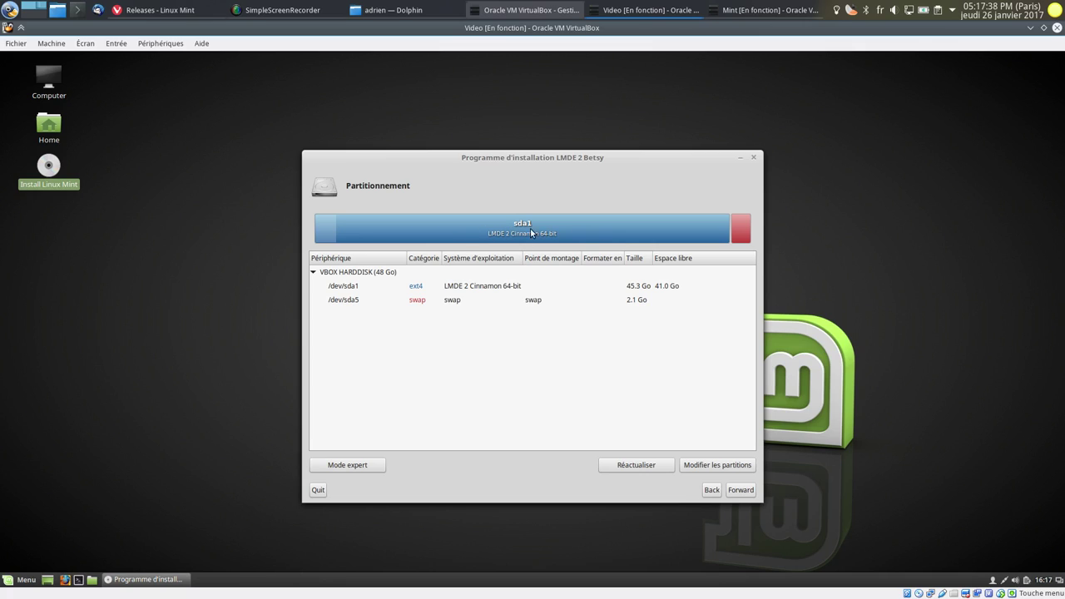
Step: Check the expert mode notes on manual partitioning and return to the partition list
click(478, 286)
click(356, 468)
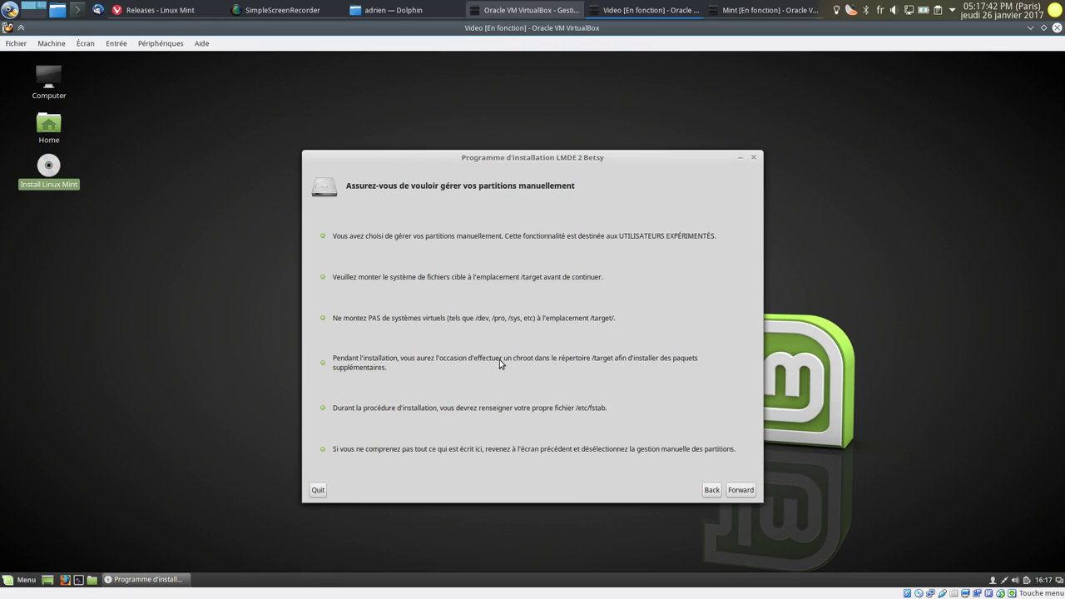
click(716, 493)
Step: Open the partition editor and delete the /dev/sda5 linux-swap partition
click(707, 467)
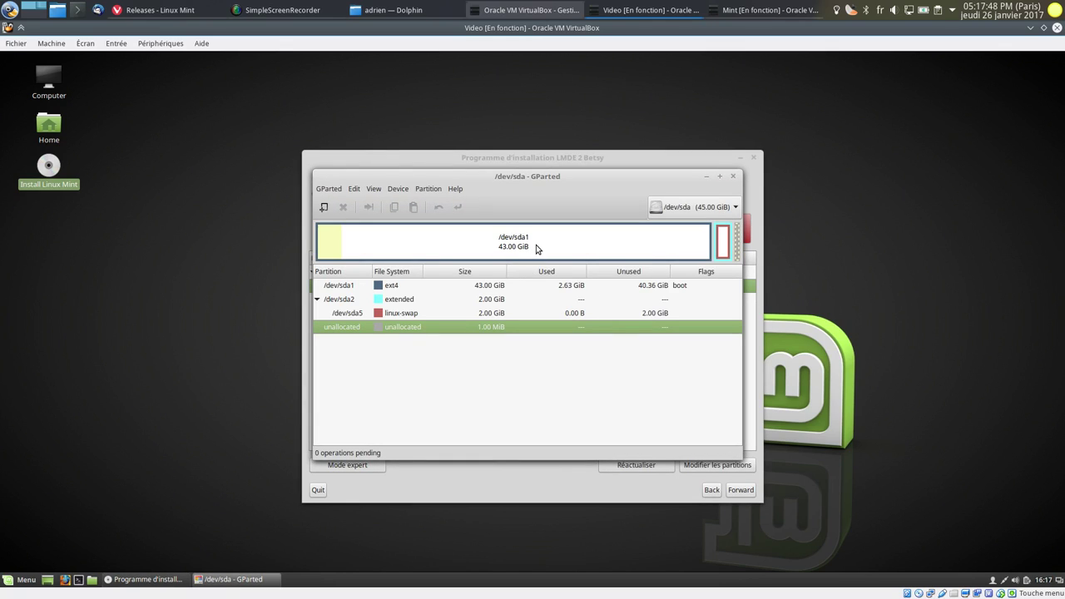
click(536, 245)
right_click(724, 263)
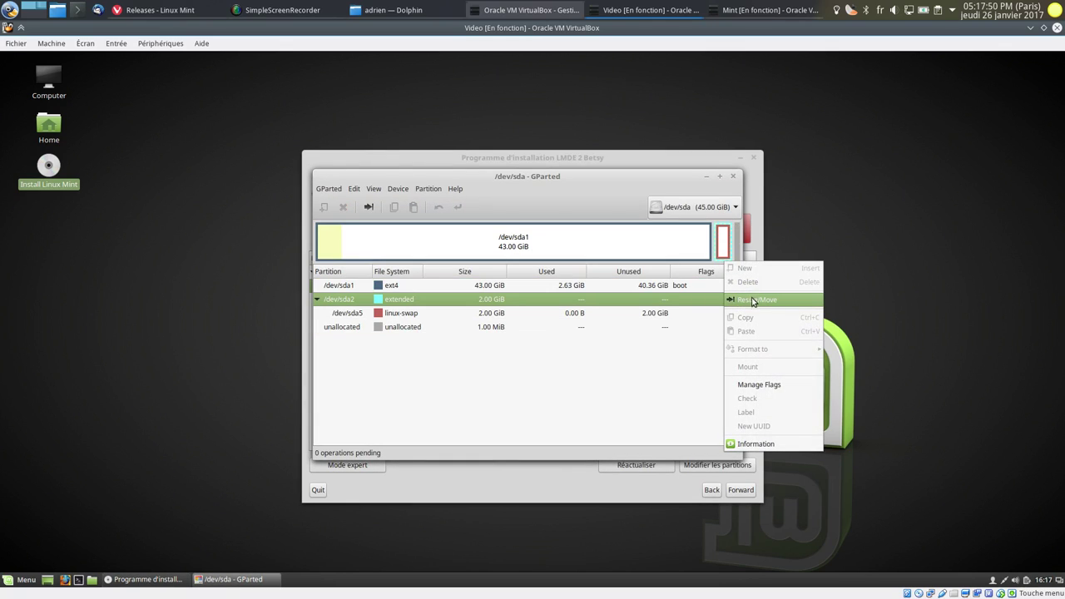
click(722, 243)
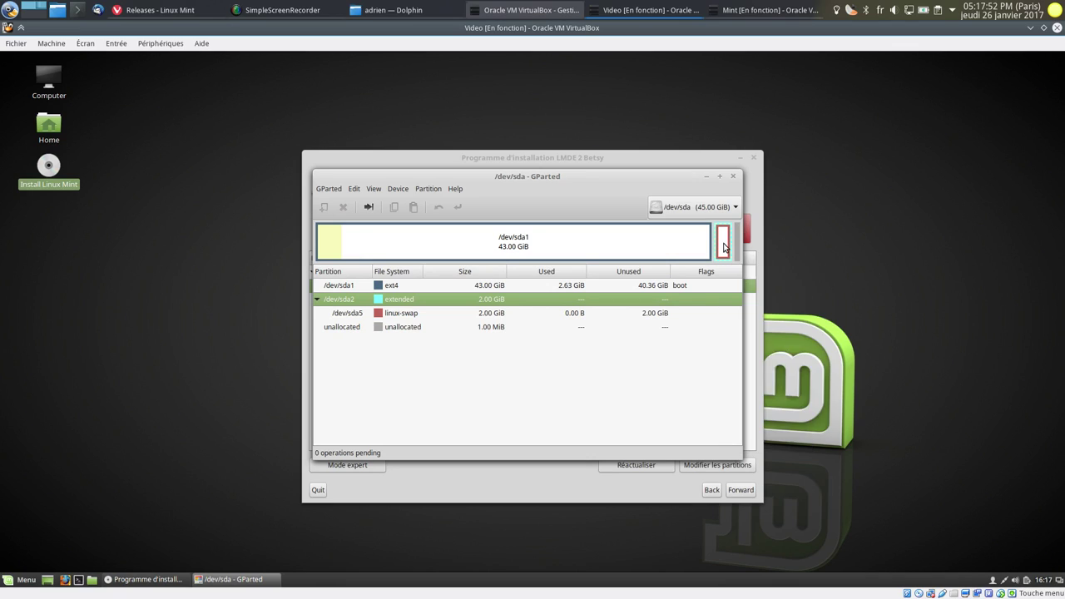
right_click(722, 243)
click(752, 266)
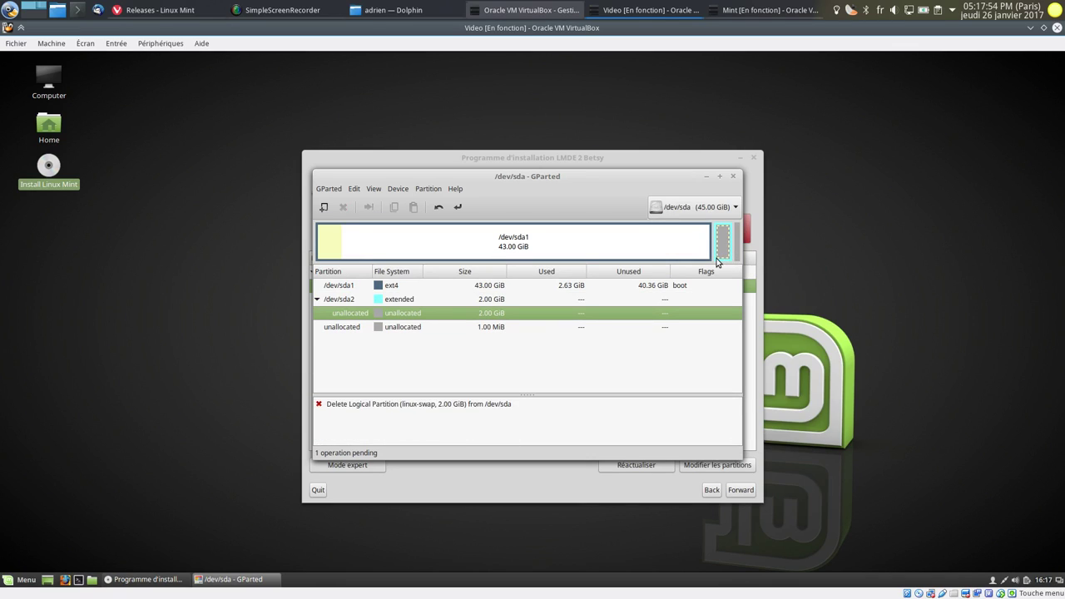
Step: Delete the emptied /dev/sda2 extended partition
right_click(719, 258)
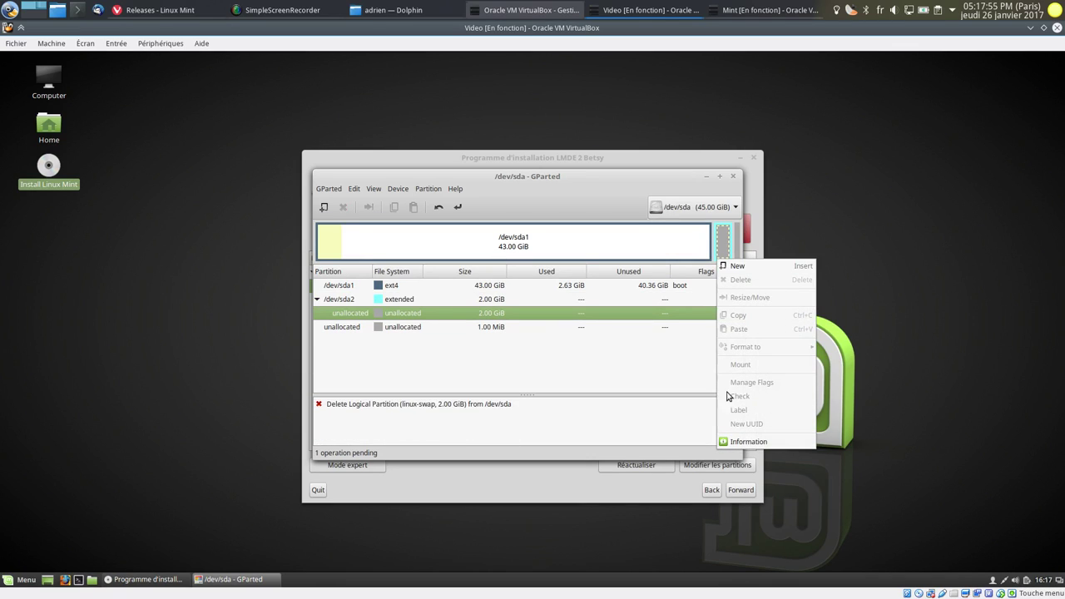
click(718, 232)
double_click(719, 232)
click(660, 427)
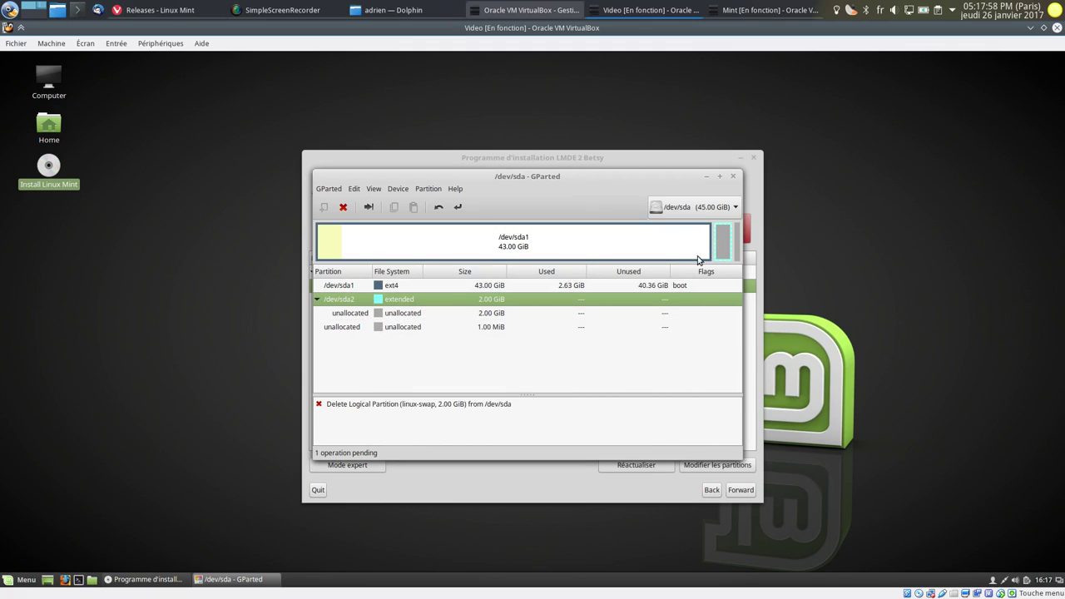
right_click(714, 254)
click(738, 272)
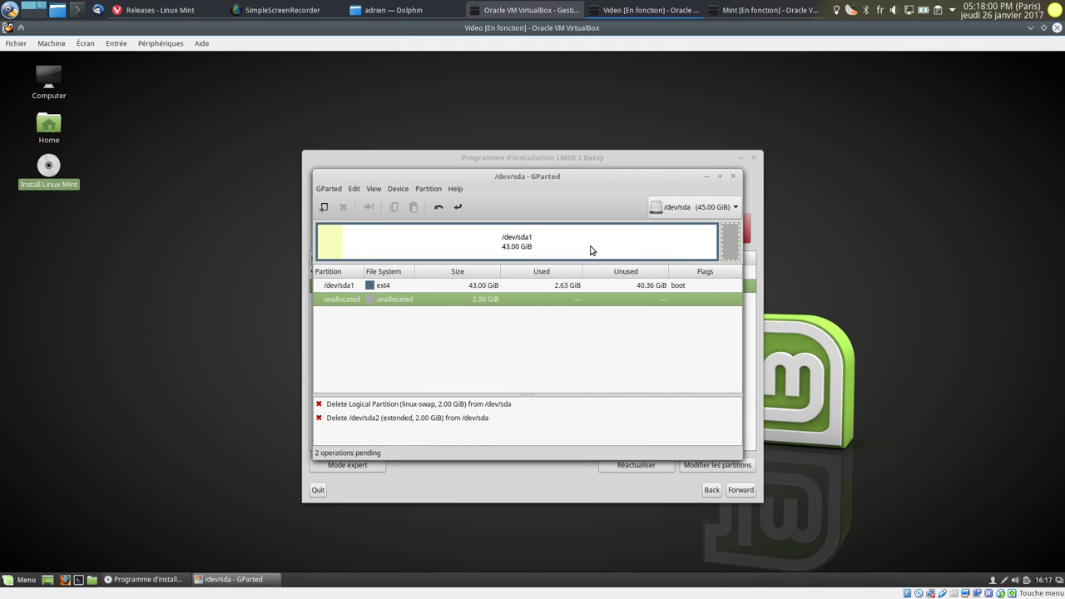
Step: Queue /dev/sda1 for formatting as btrfs
right_click(591, 248)
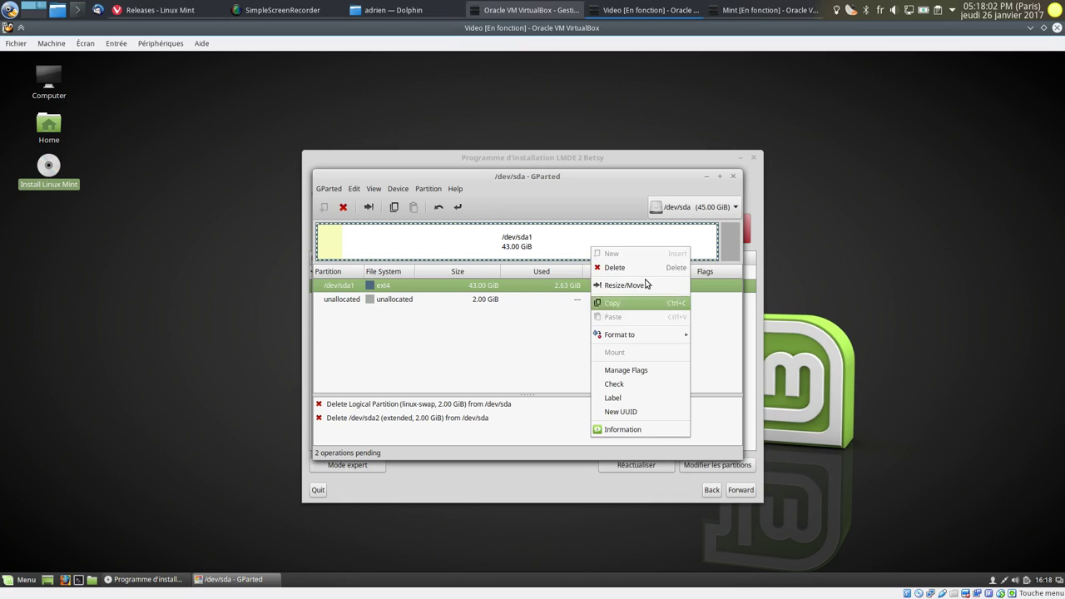
click(730, 247)
double_click(730, 247)
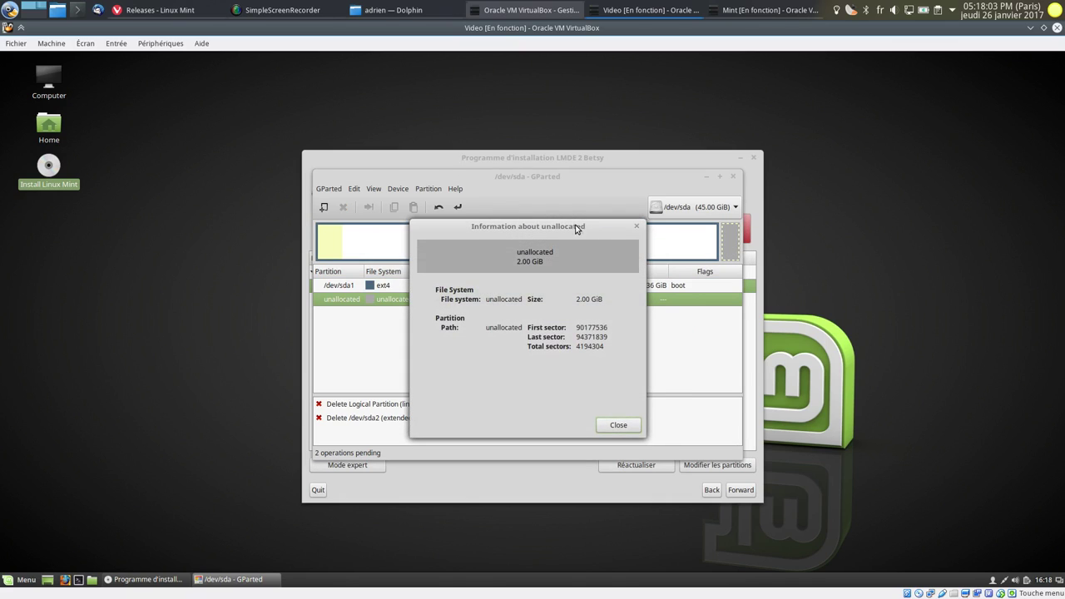
click(617, 425)
right_click(437, 248)
mouse_move(491, 337)
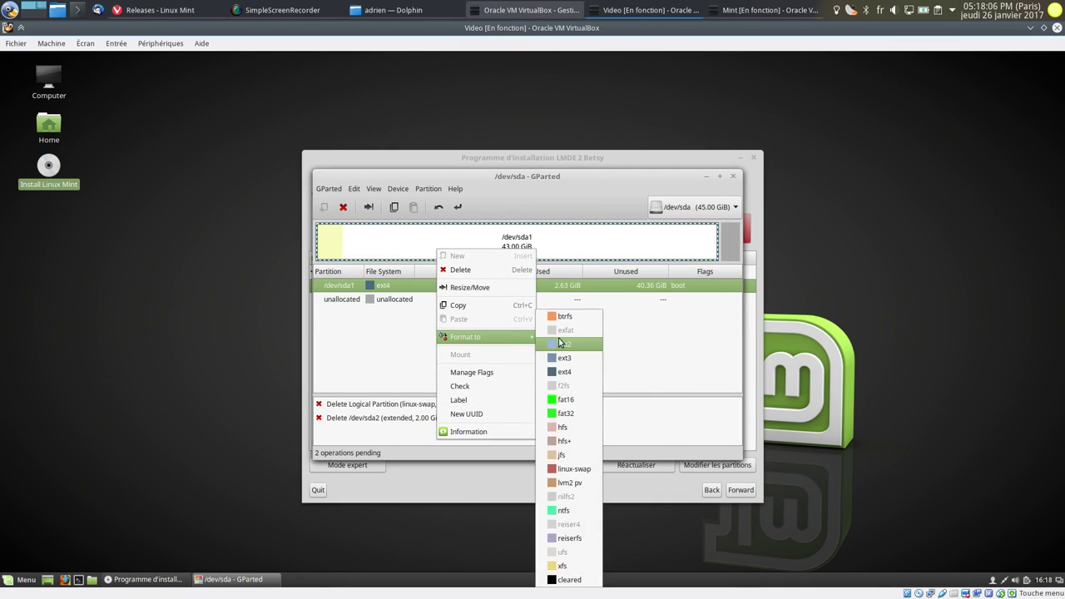
click(563, 316)
Step: Add a 2048 MiB primary partition in the unallocated space with the linux-swap file system
right_click(732, 246)
click(749, 248)
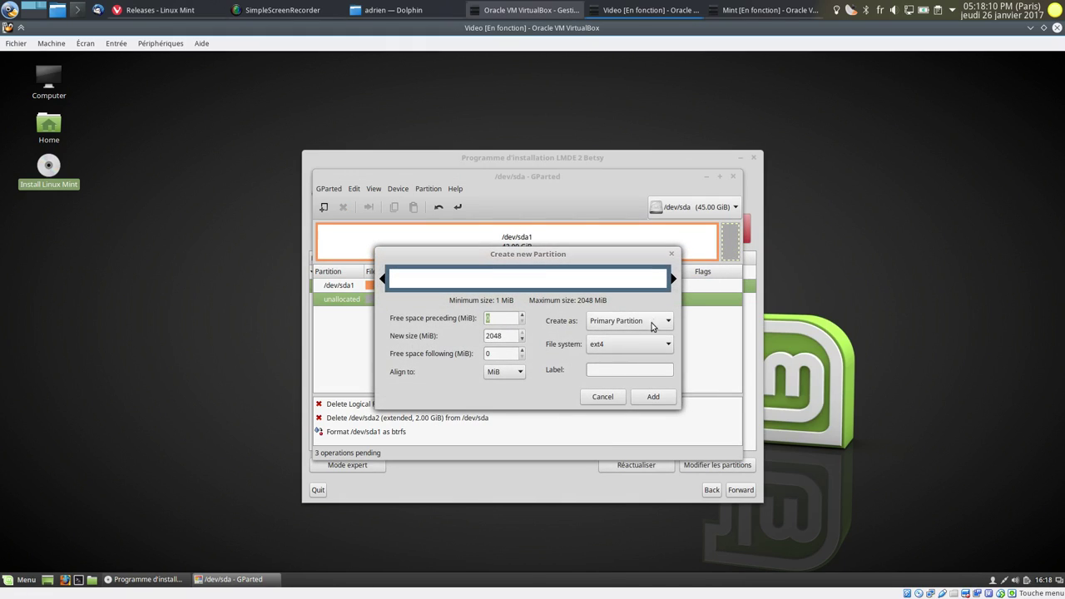
click(653, 326)
click(661, 320)
click(635, 341)
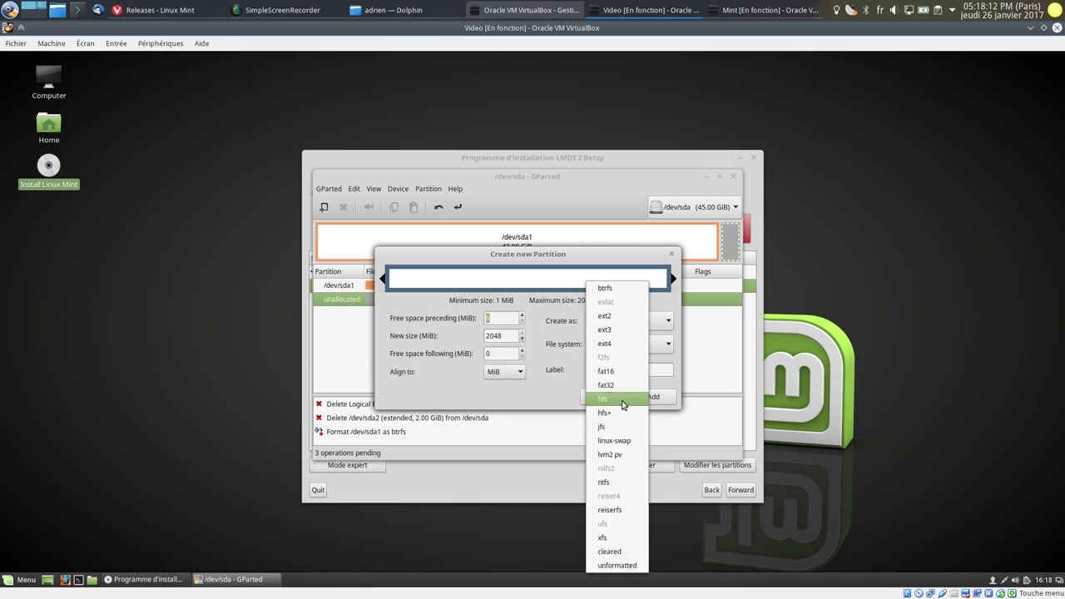
click(620, 444)
click(653, 396)
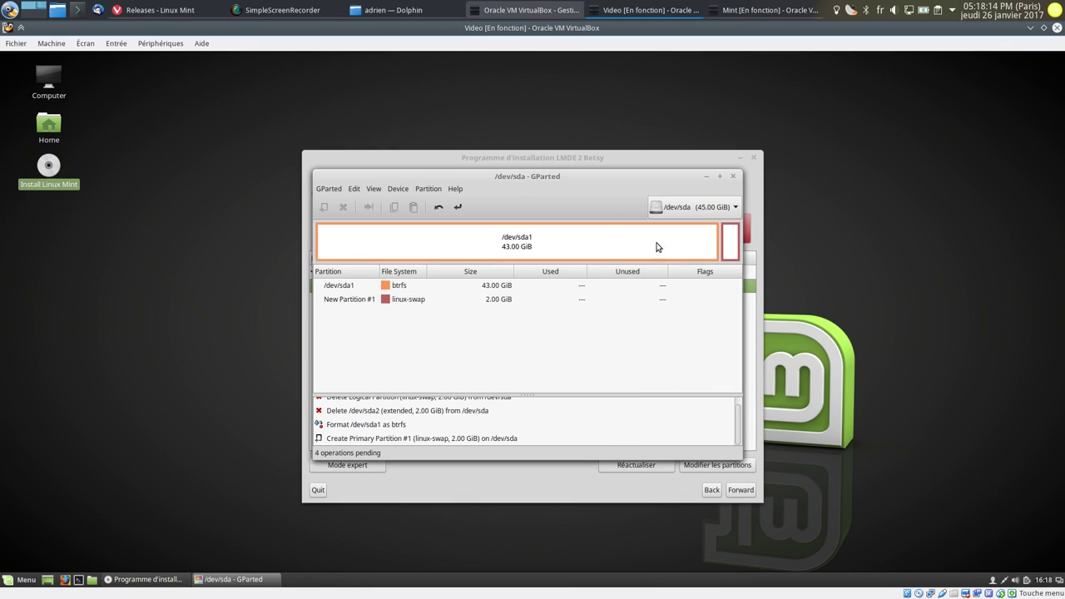
Step: Apply the pending partition operations, close the partition editor and refresh the installer's partition list
click(457, 208)
click(635, 360)
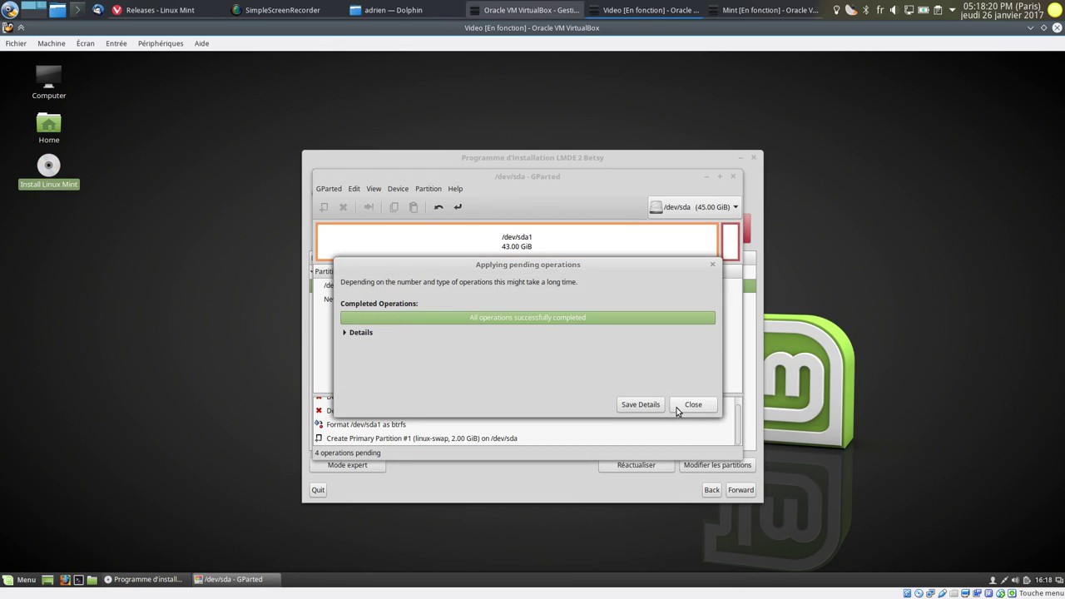
click(682, 408)
click(733, 177)
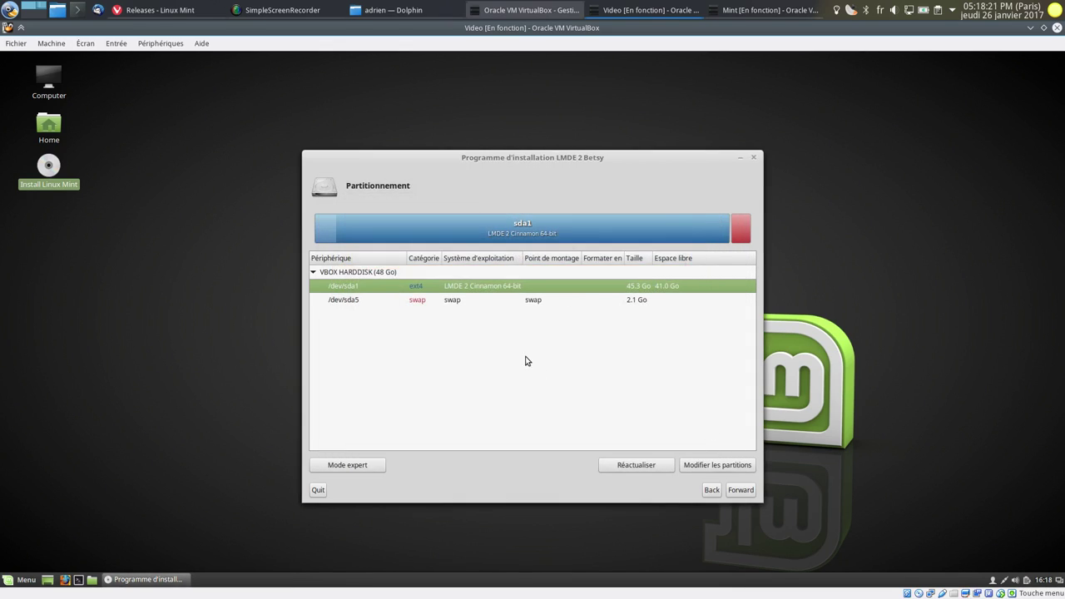
click(645, 466)
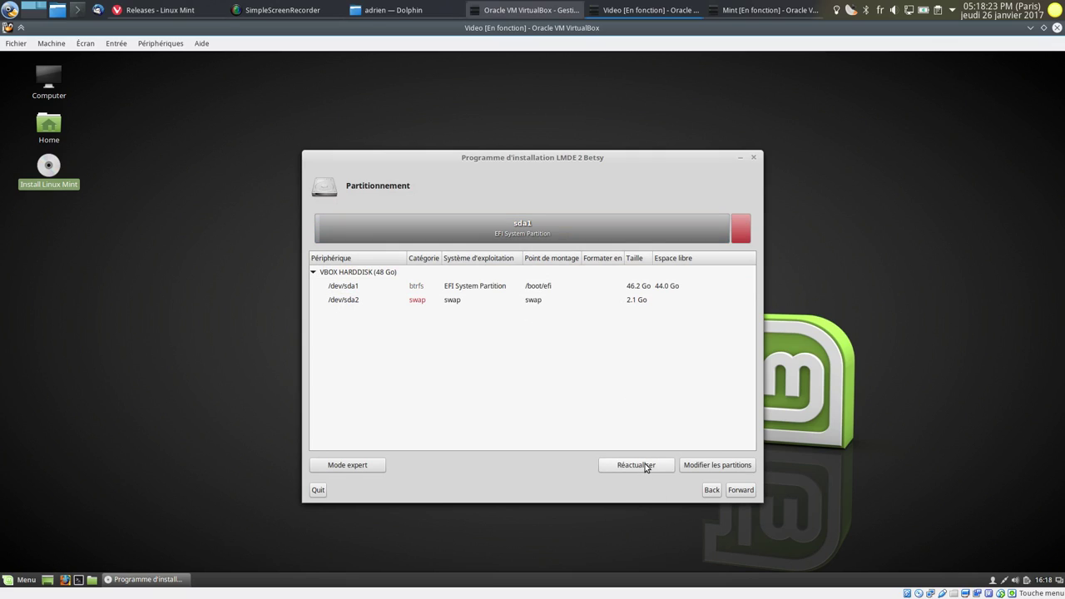
Step: Assign the mount point / to /dev/sda1 and format it as btrfs
click(500, 288)
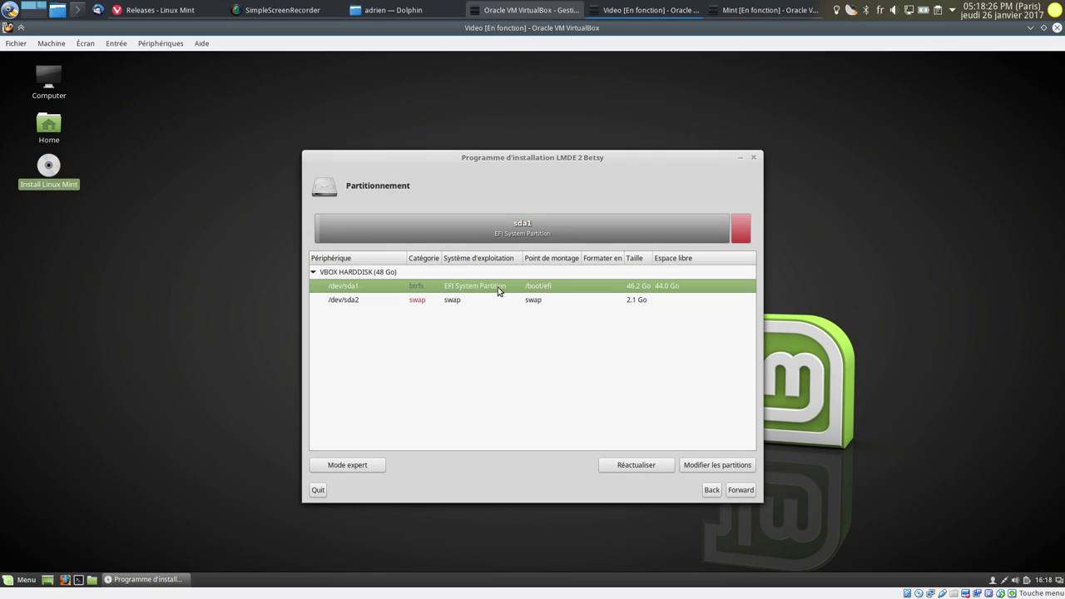
double_click(554, 292)
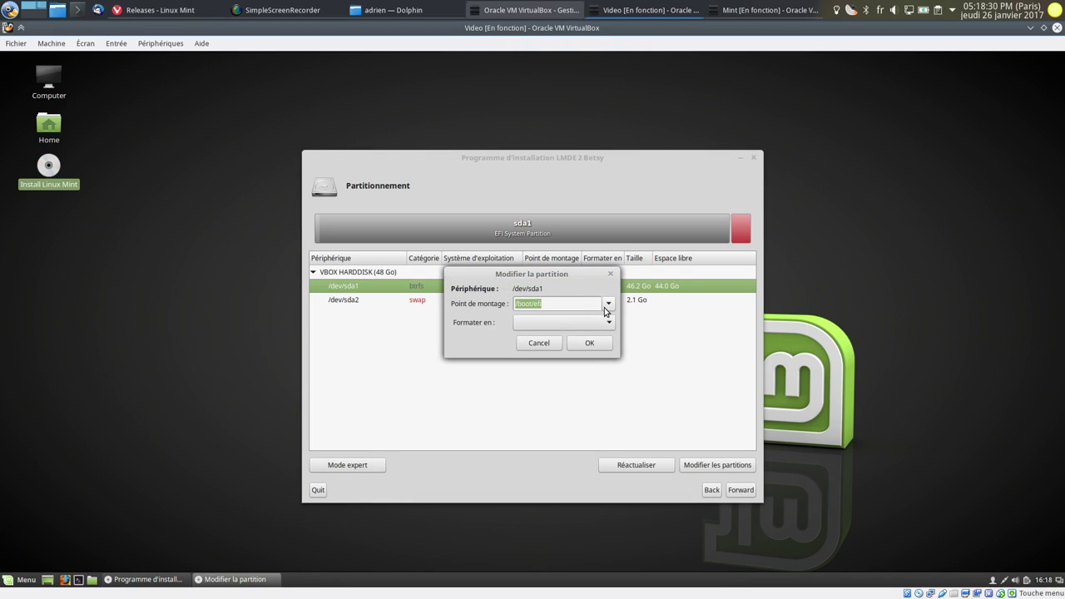
click(608, 304)
click(558, 338)
click(567, 323)
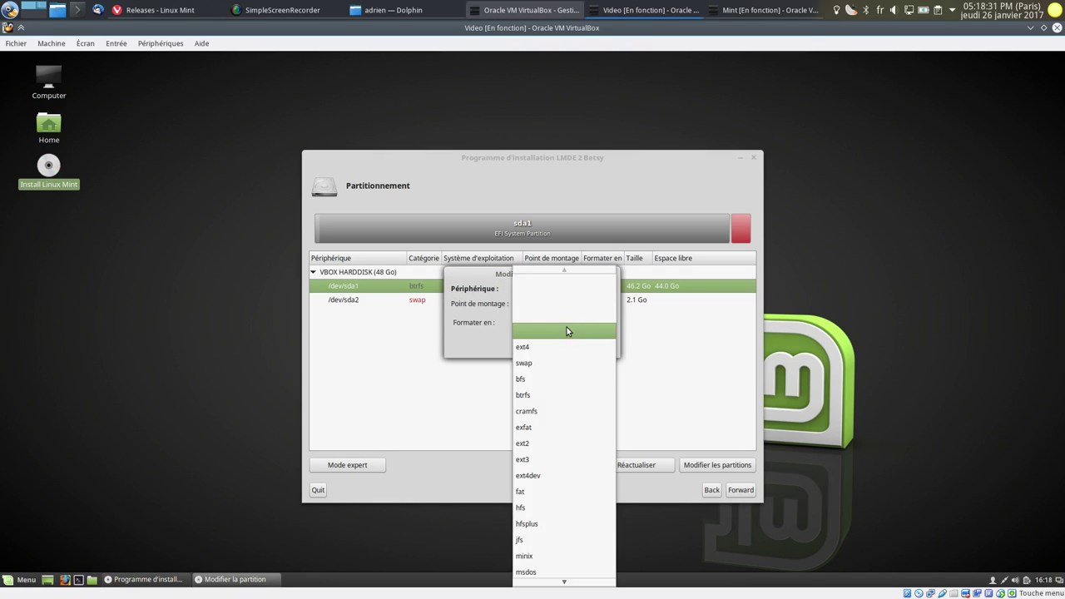
click(557, 375)
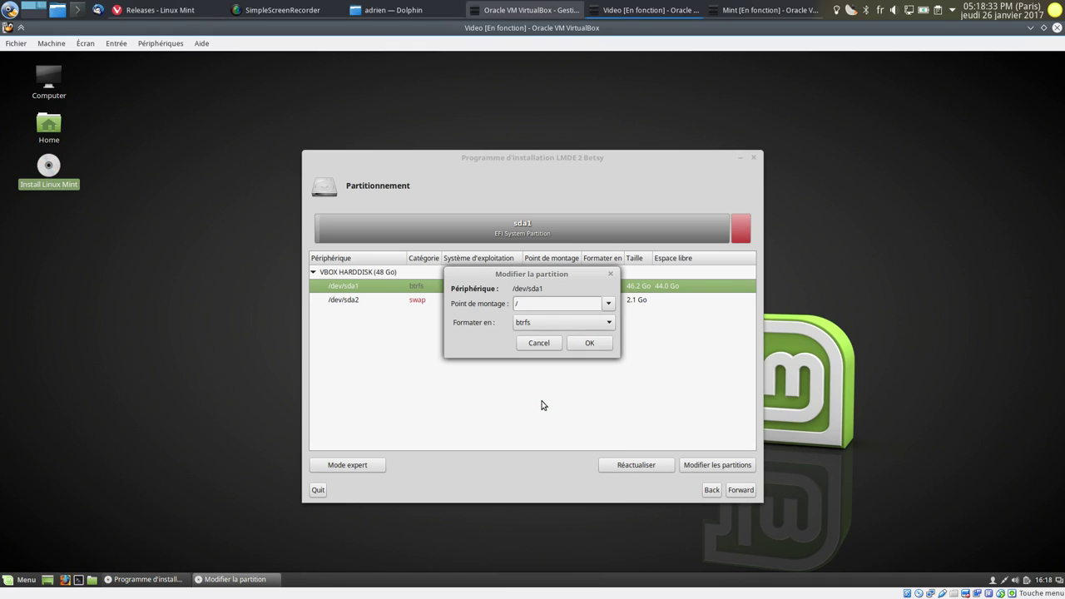
click(549, 326)
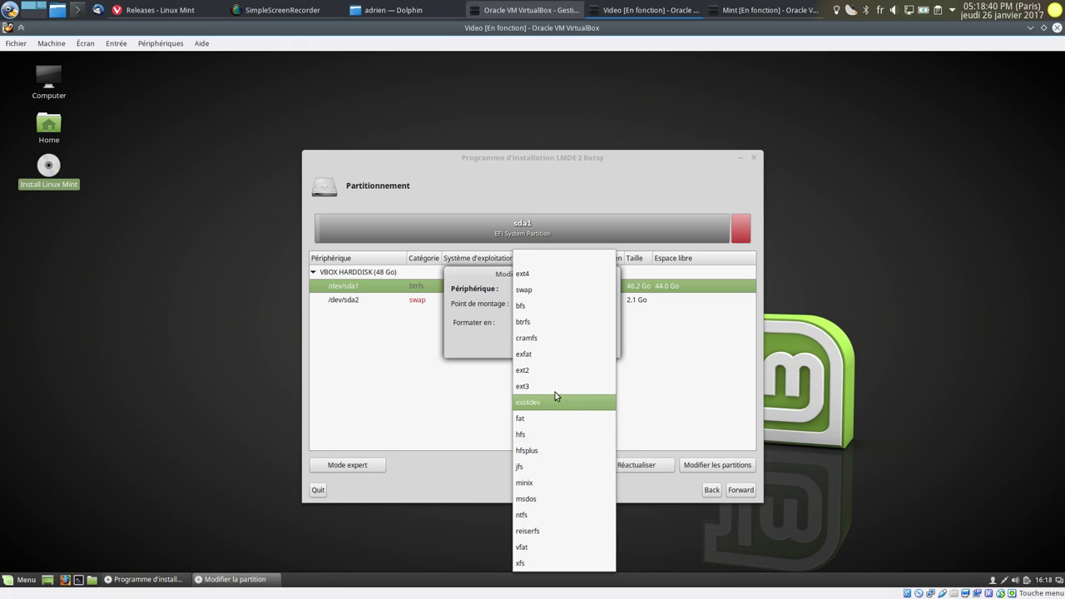
click(537, 322)
click(588, 342)
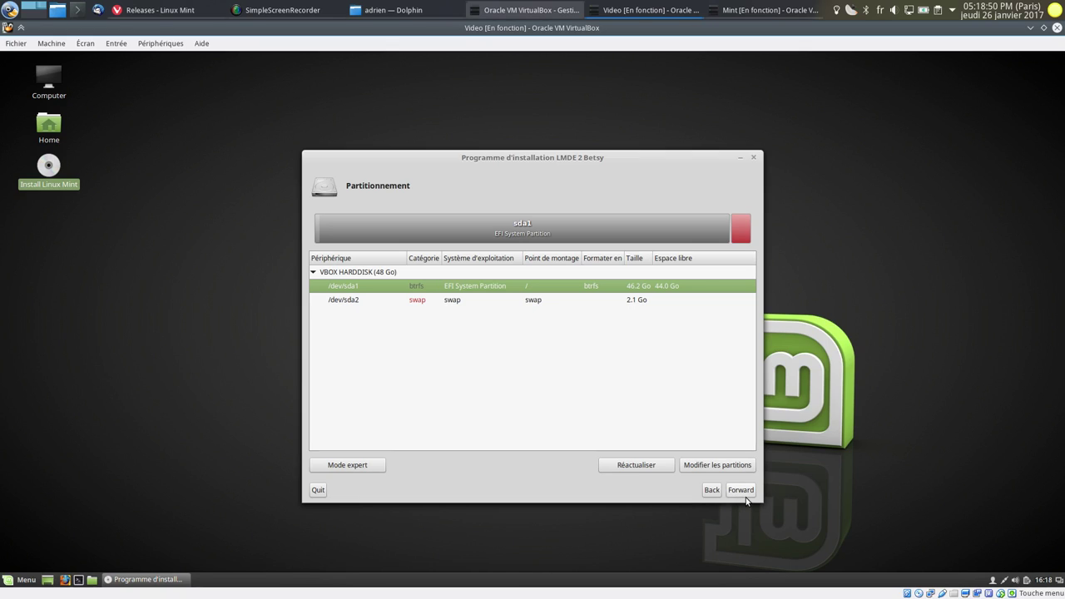
Step: Set /dev/sda2 to be formatted as swap, keeping swap as its mount point
double_click(596, 305)
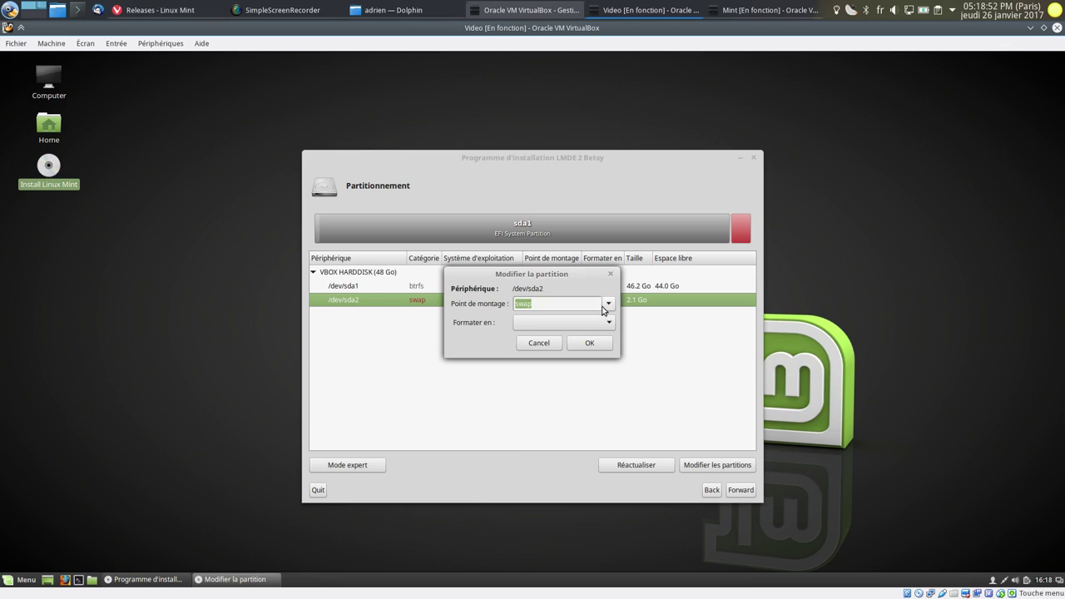
click(574, 323)
click(553, 364)
click(585, 343)
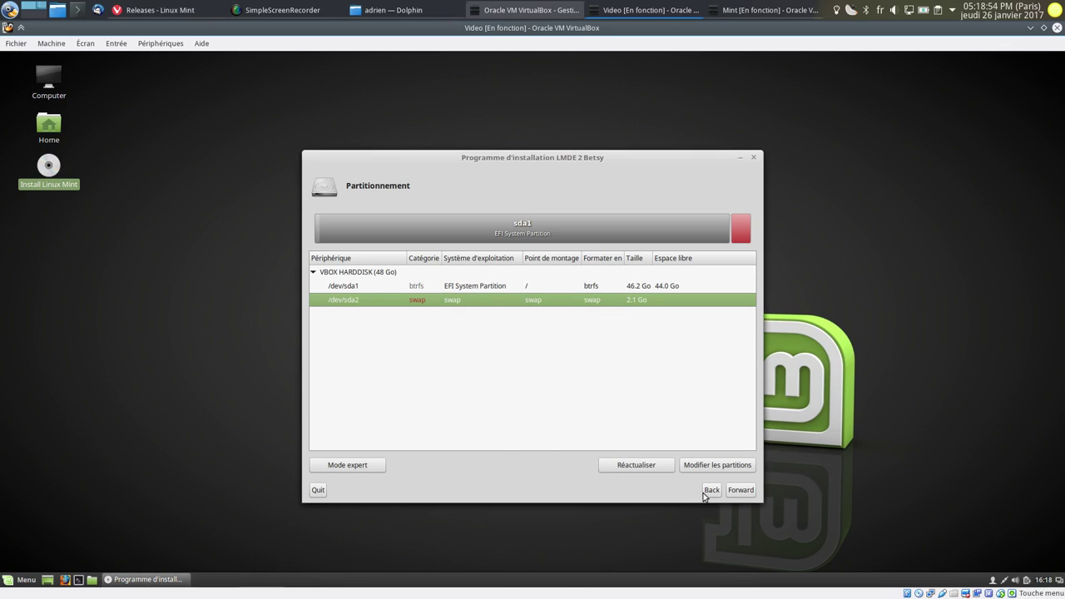
Step: Keep GRUB installed on /dev/sda, accept the installation summary and start the installation
click(738, 490)
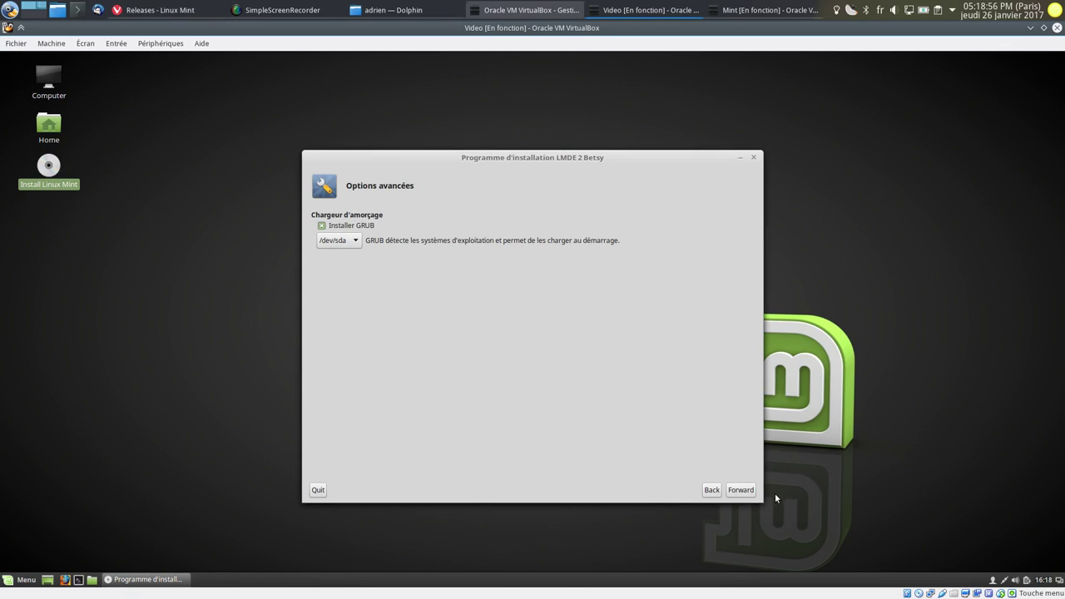
click(747, 495)
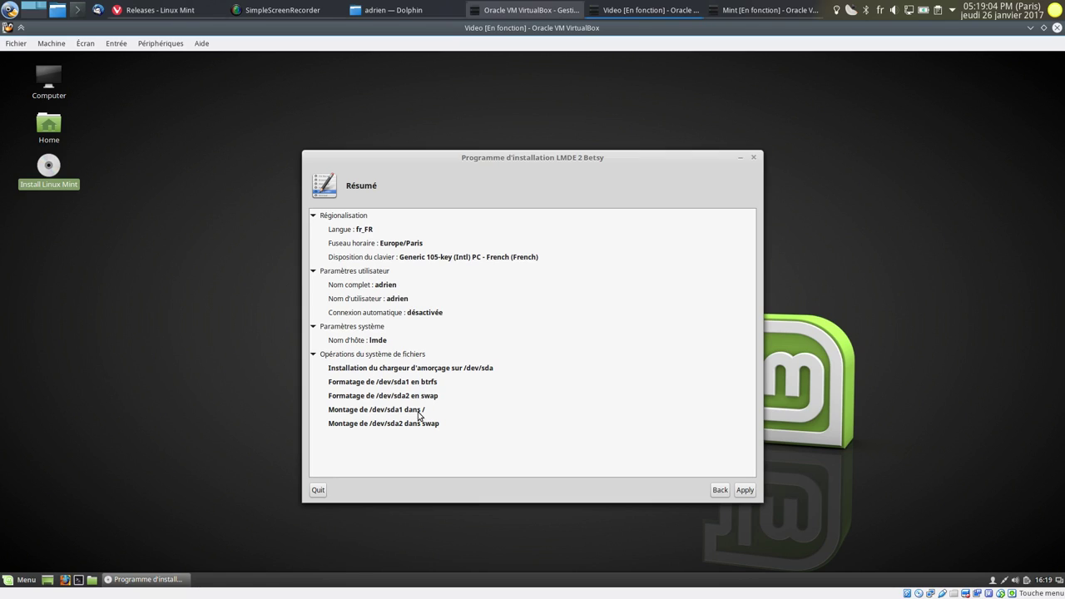
click(744, 490)
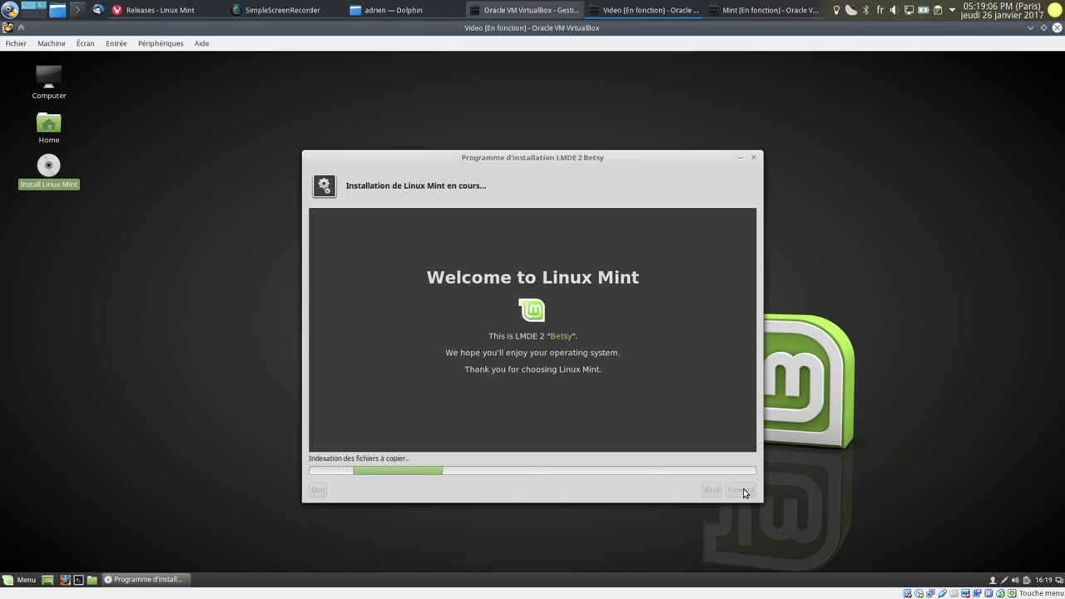
Step: Move the installer window aside and bring the Mint virtual machine window to the front
drag(491, 153, 197, 106)
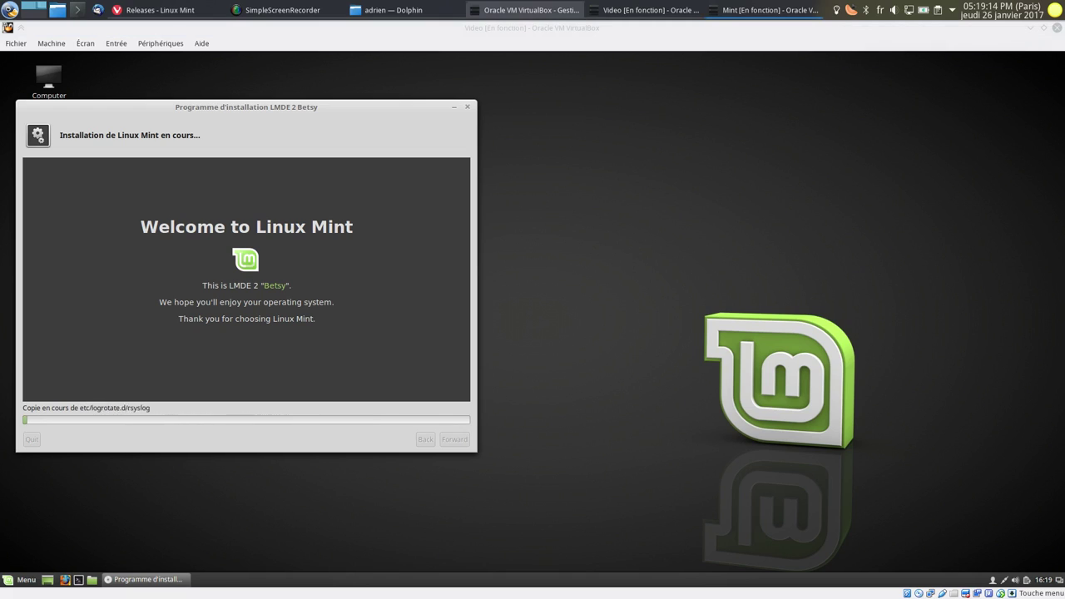
key(alt+Tab)
drag(575, 59, 540, 71)
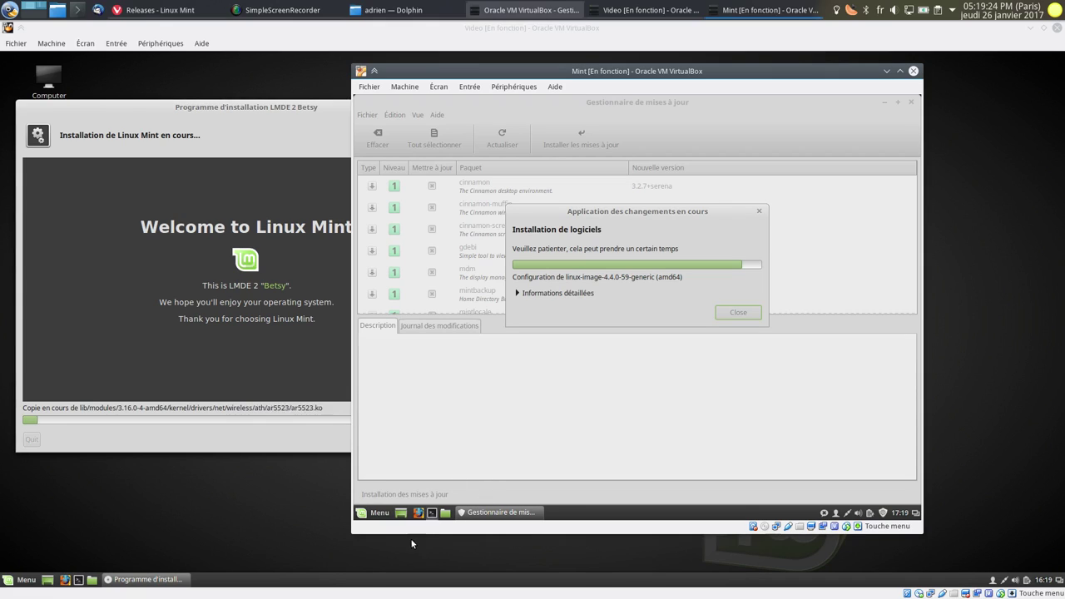
Step: Open the system information page in the Mint virtual machine's system settings
click(381, 514)
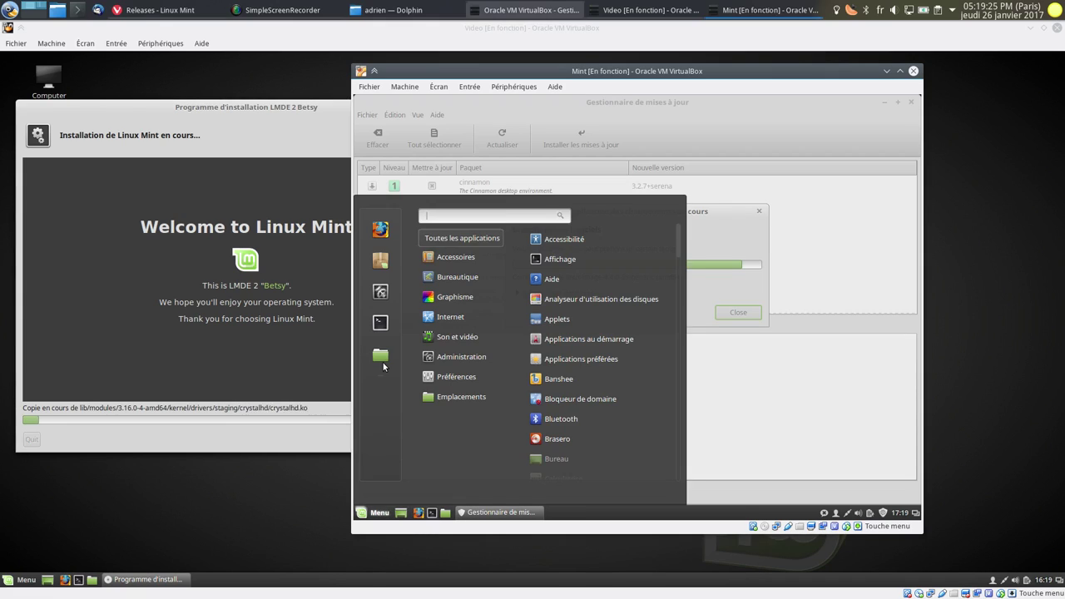
click(380, 291)
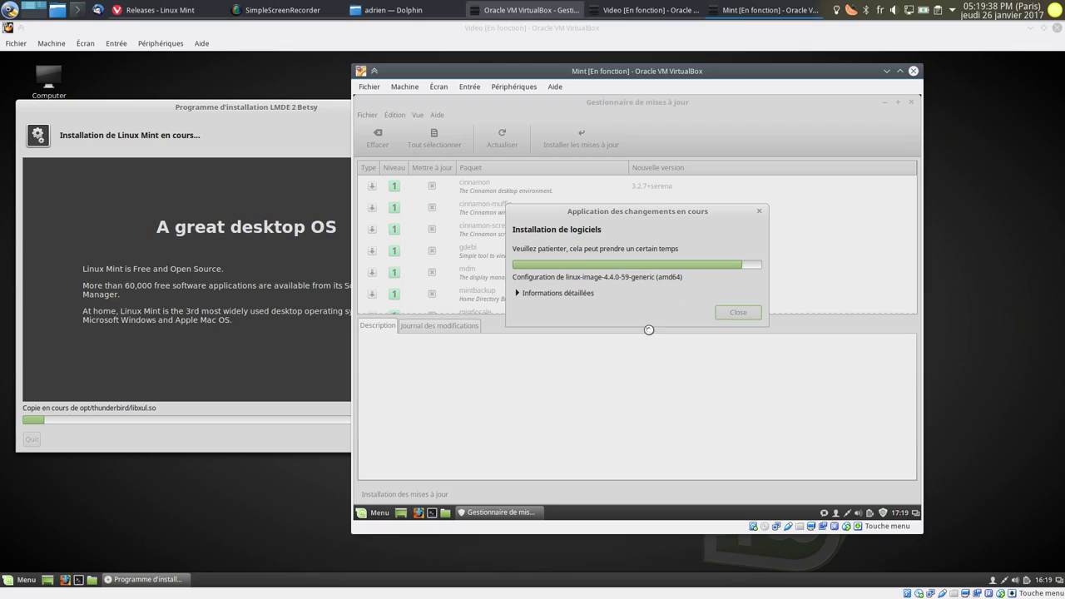
click(379, 513)
click(388, 289)
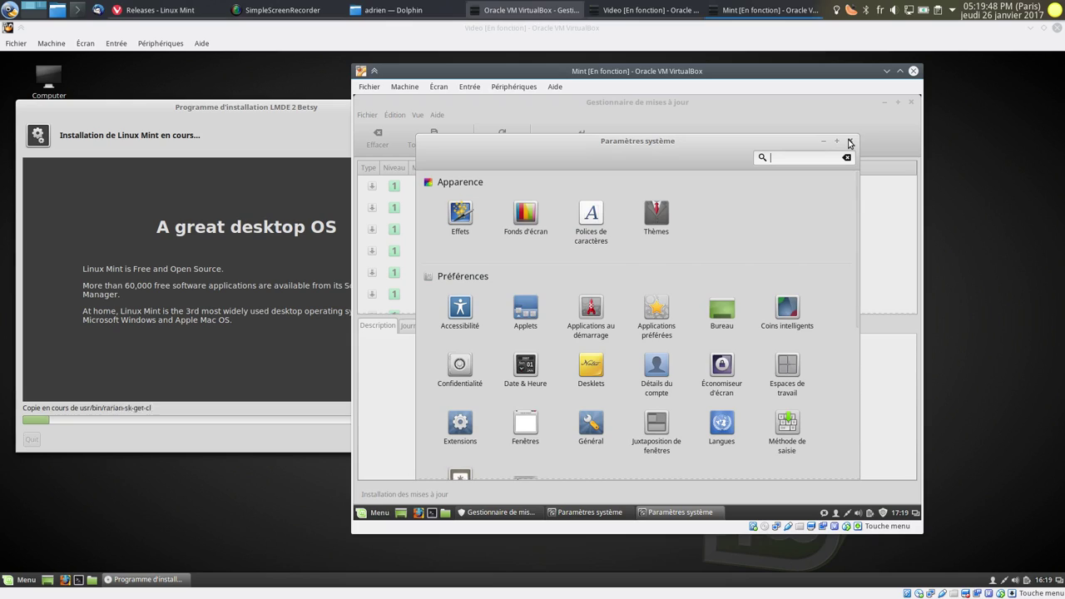
scroll(857, 248, down, 10)
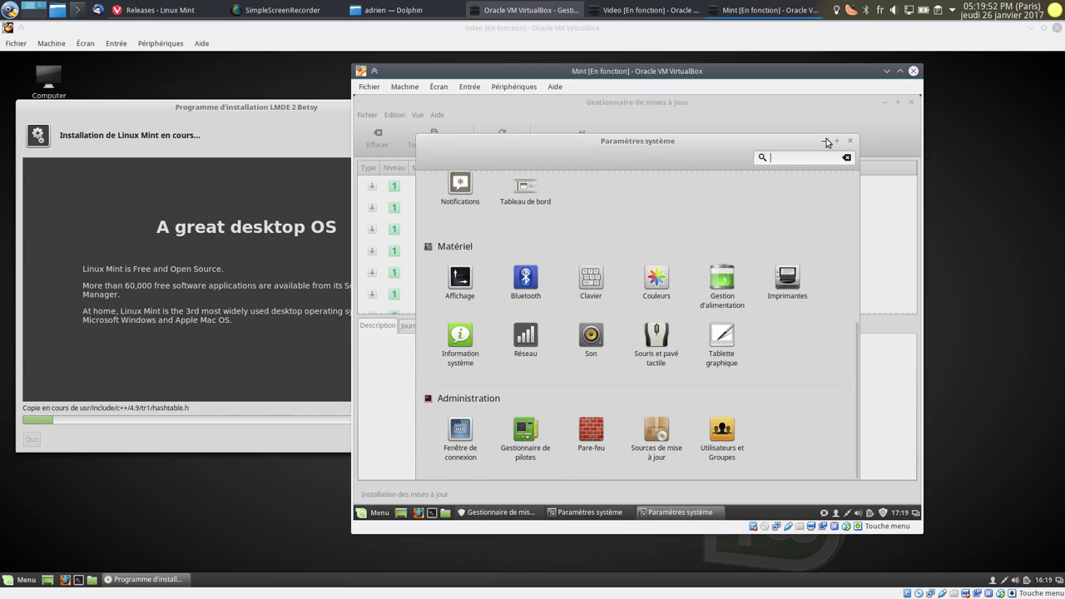
click(456, 341)
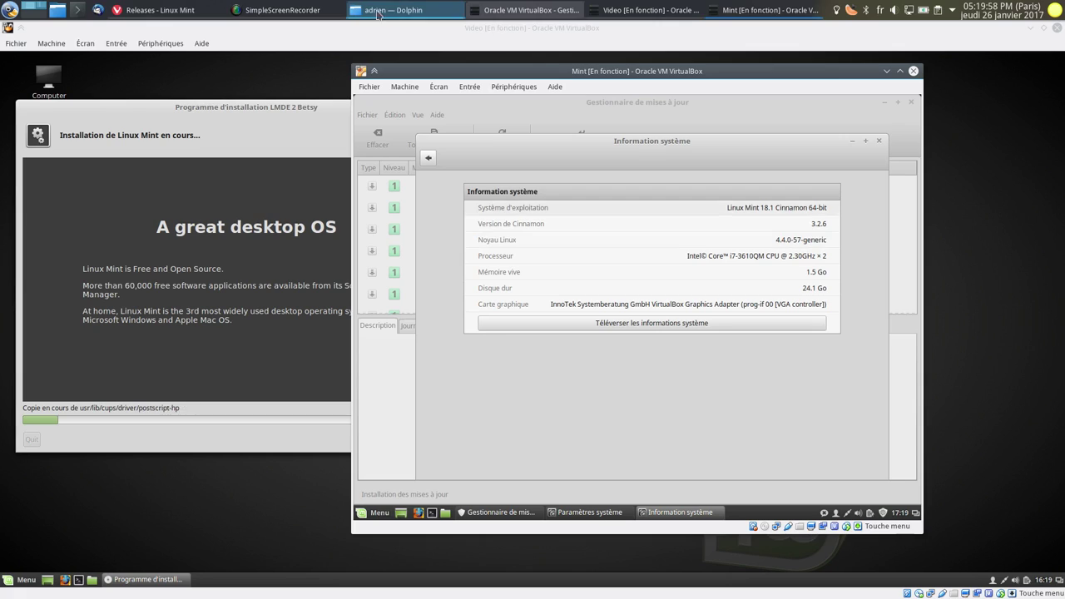
Step: Switch to the Vivaldi browser and open the bookmarked Ubuntu to mainline kernel version map in a new tab
click(154, 10)
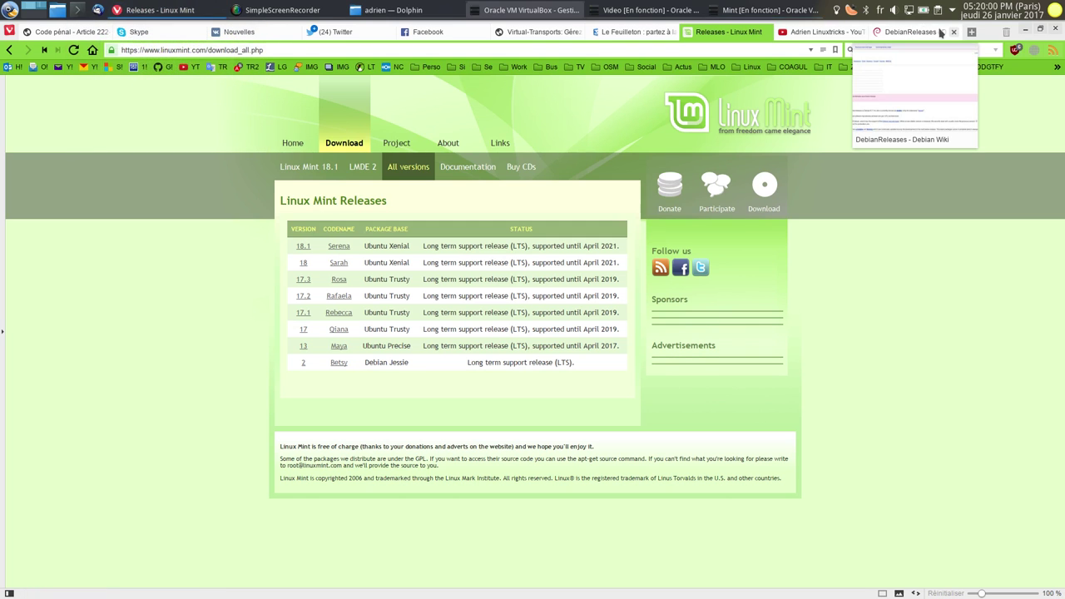
click(971, 32)
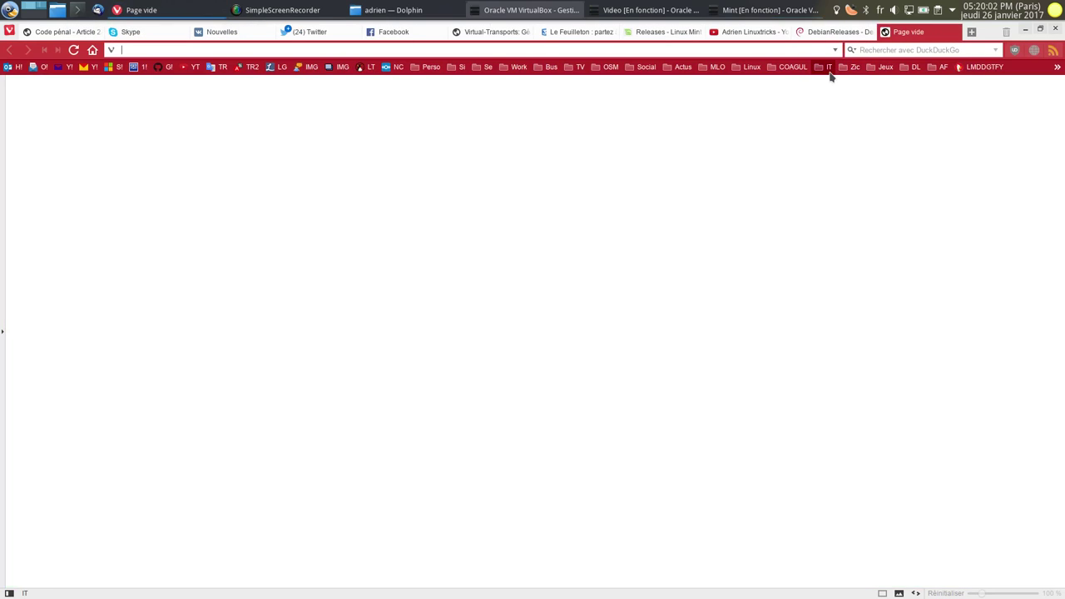
click(830, 73)
click(751, 68)
click(787, 430)
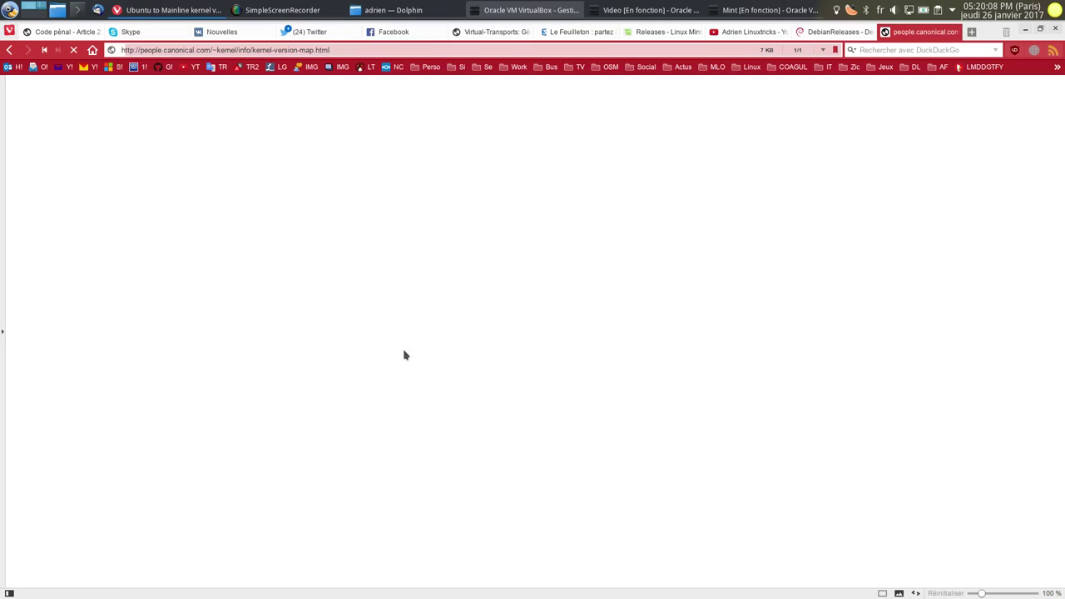
Step: Search the kernel version map for 4.4.0-57, checking the kernel version shown in the Mint virtual machine
key(ctrl+f)
text(4.0)
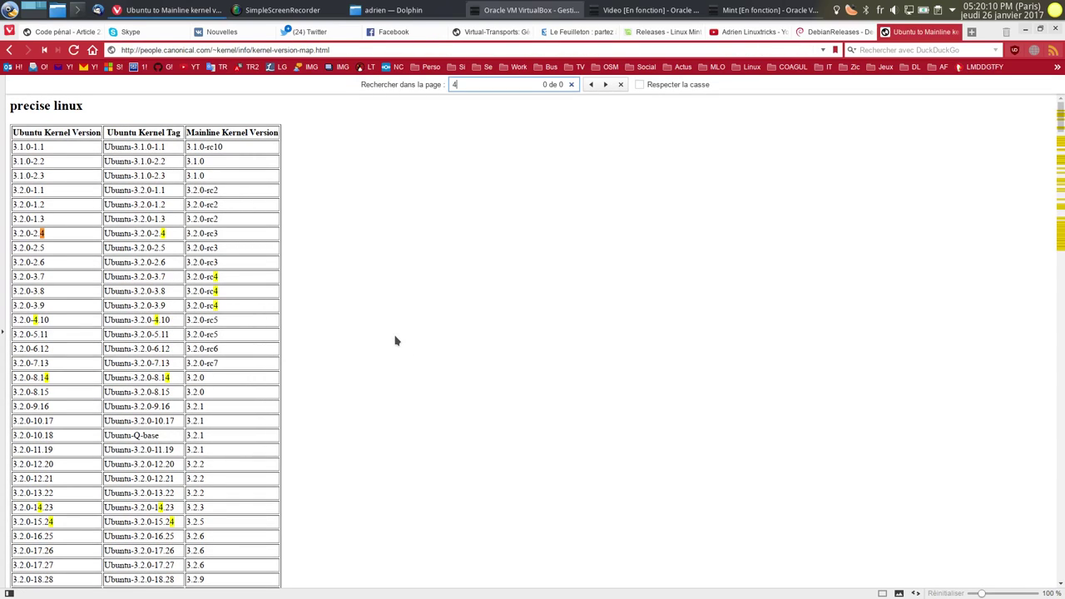
key(BackSpace)
key(BackSpace)
text(.4.0-57)
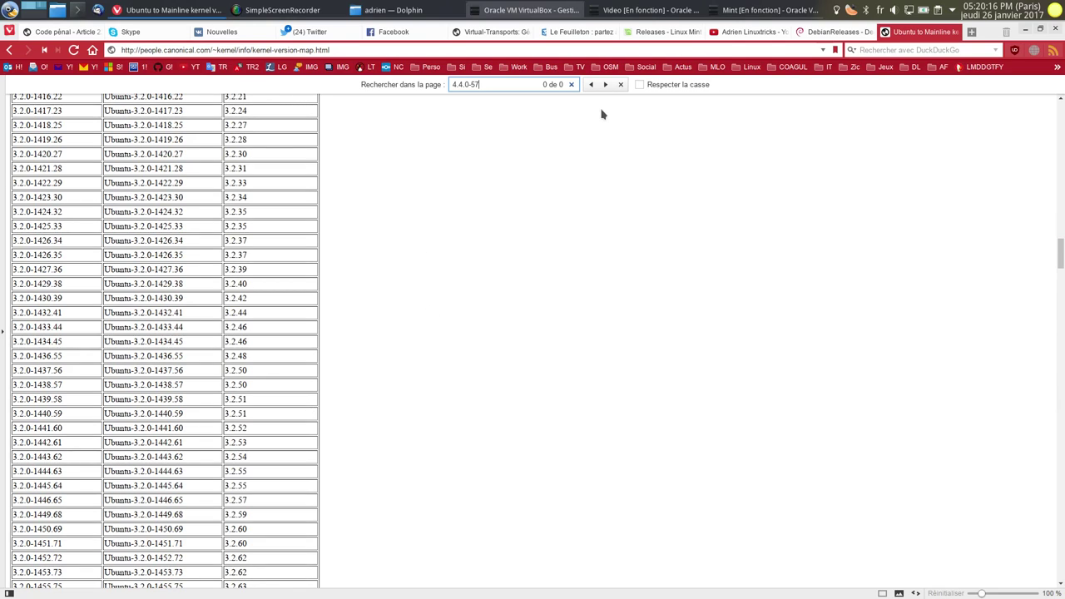
click(749, 10)
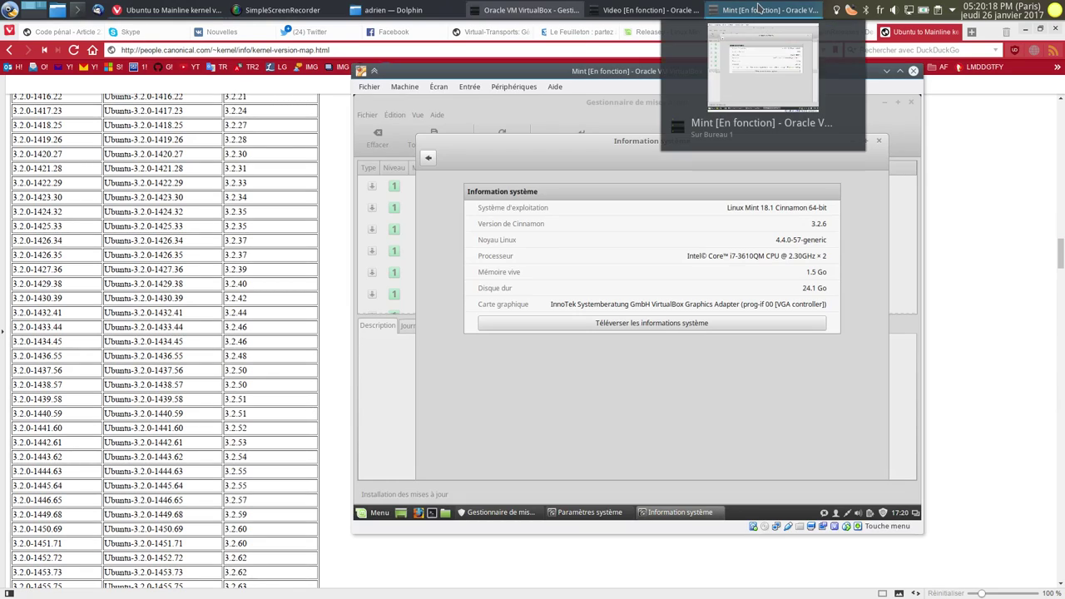
click(759, 10)
text(-57)
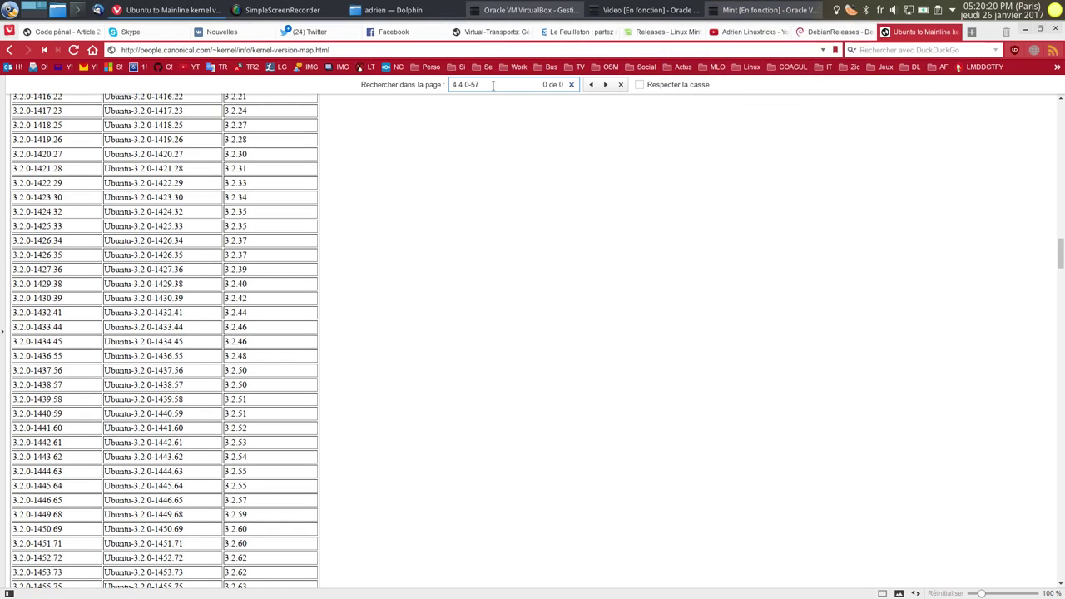
click(605, 86)
Step: Shorten the page search to 4.4 and go through its matches
click(519, 84)
key(BackSpace)
key(BackSpace)
text(.4)
key(BackSpace)
click(606, 85)
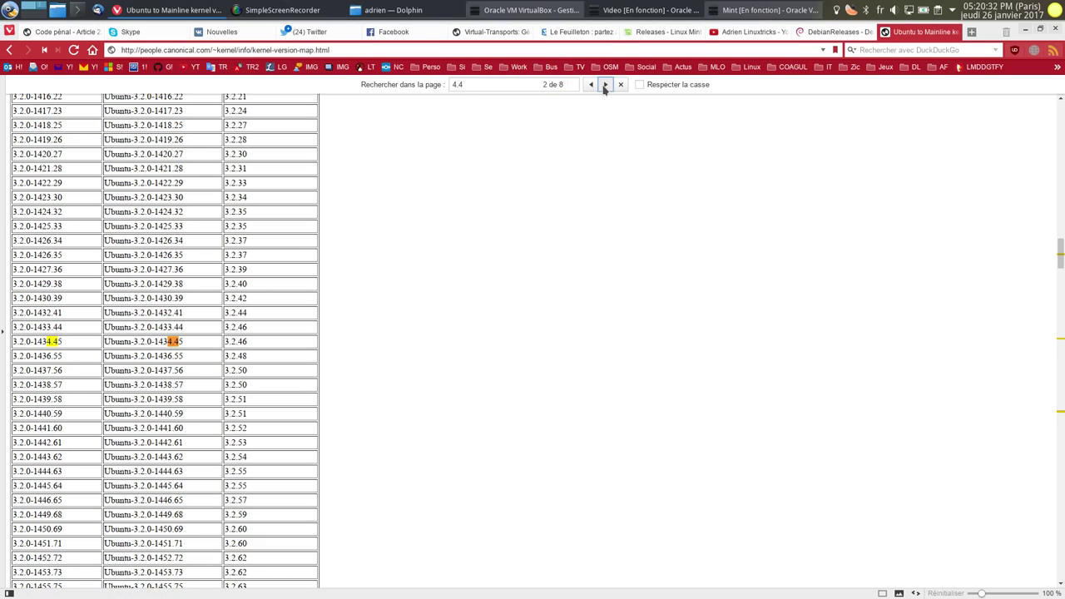
click(605, 85)
click(605, 85)
click(605, 85)
click(605, 85)
click(605, 84)
click(605, 85)
click(605, 84)
click(605, 85)
click(605, 85)
click(605, 85)
click(606, 85)
click(605, 85)
click(605, 85)
click(605, 85)
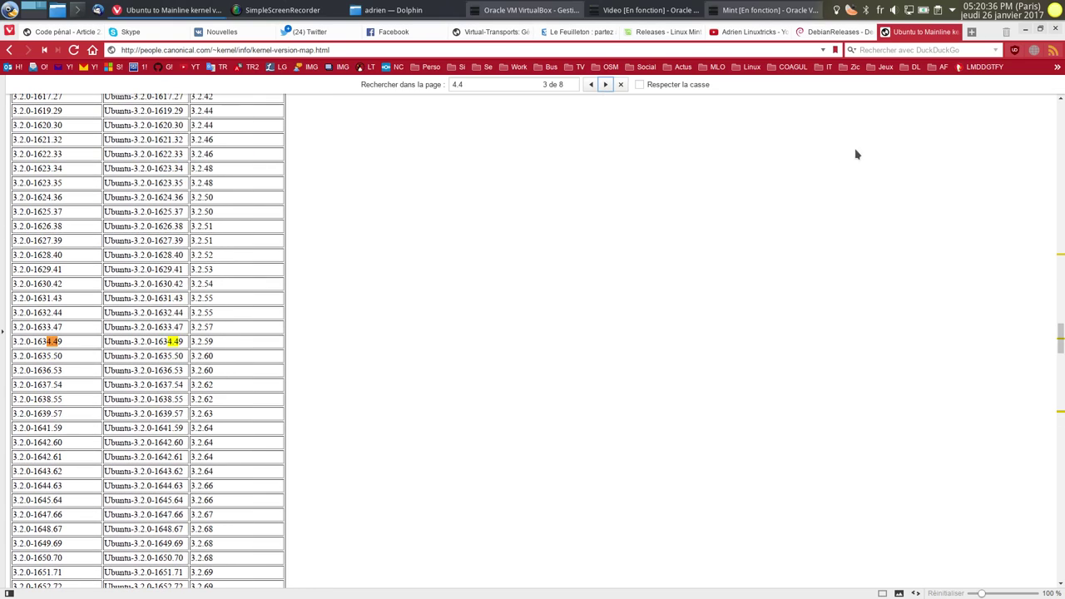
Step: Reopen kernel-version-map.html from its parent /~kernel/info/ directory and look through the version tables
drag(1061, 339, 981, 144)
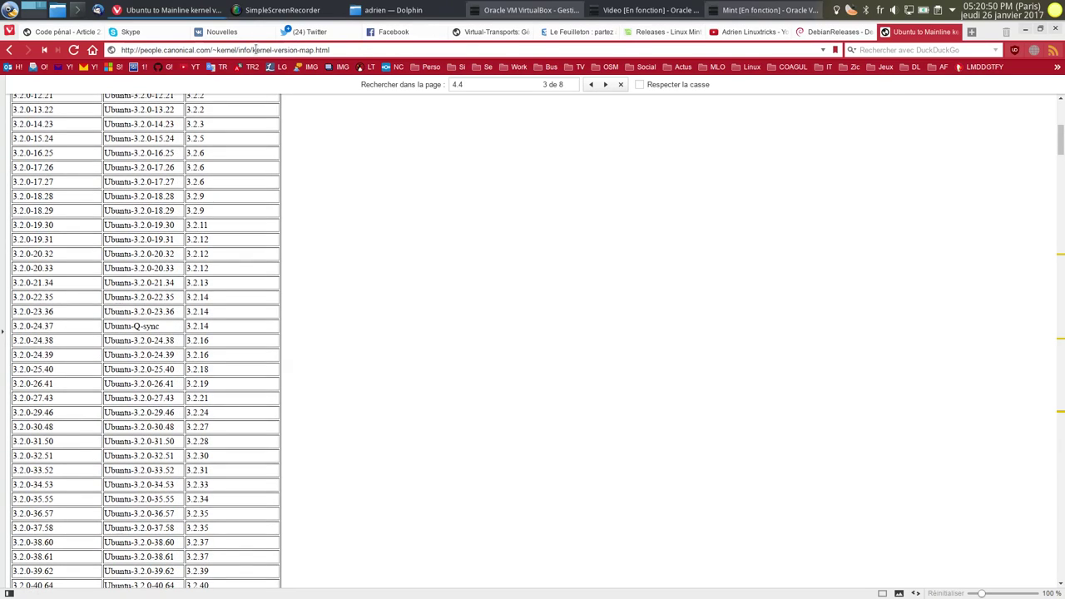
drag(256, 50, 639, 54)
key(BackSpace)
key(Return)
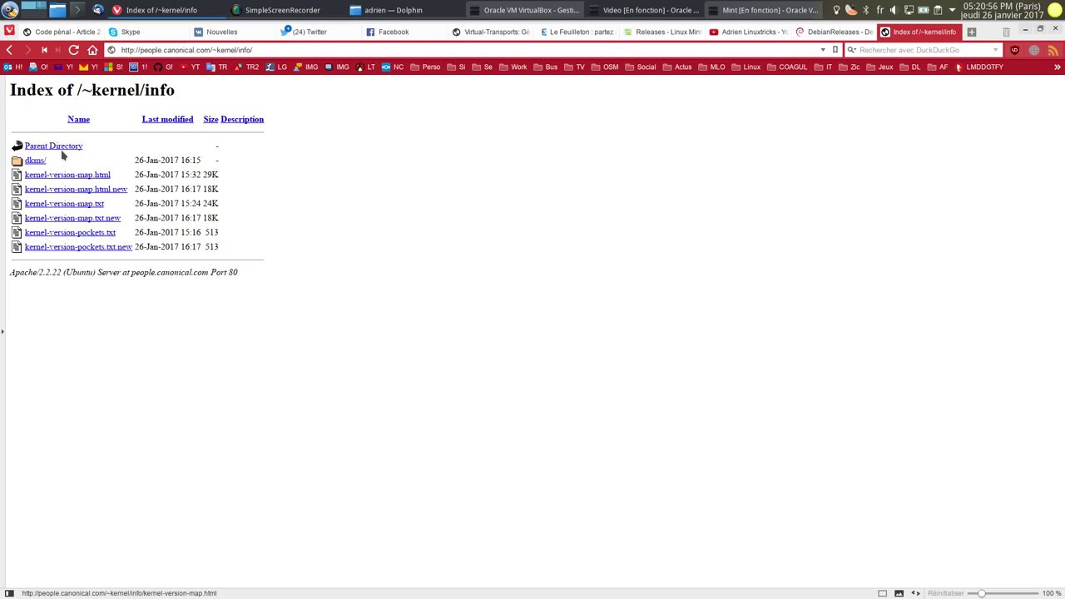
click(71, 176)
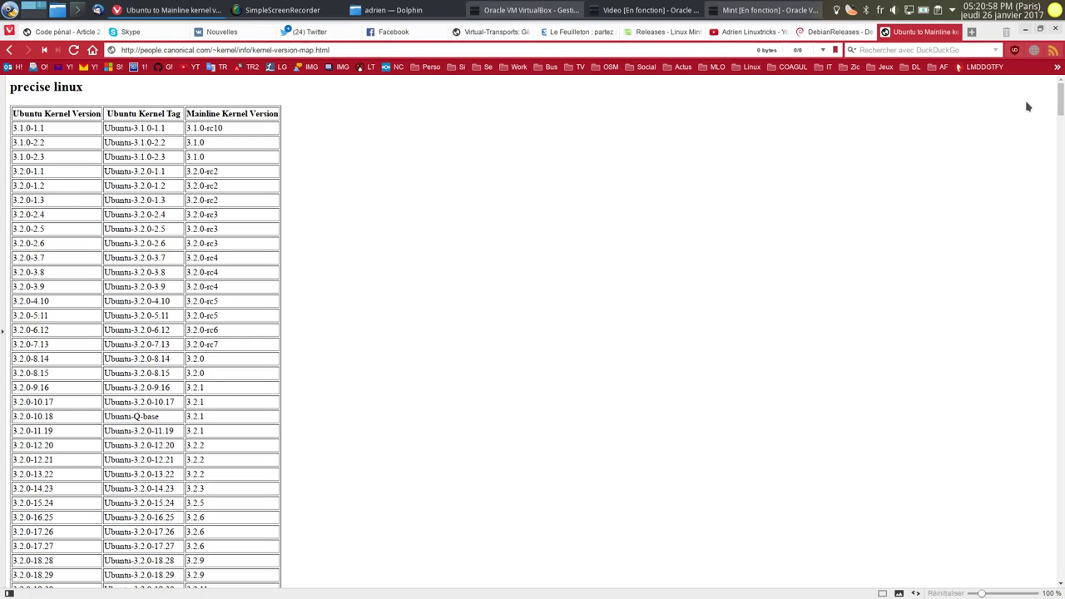
drag(1061, 104, 952, 28)
Step: Minimize the browser, return to the Mint virtual machine and leave the system information page
click(1023, 31)
click(762, 10)
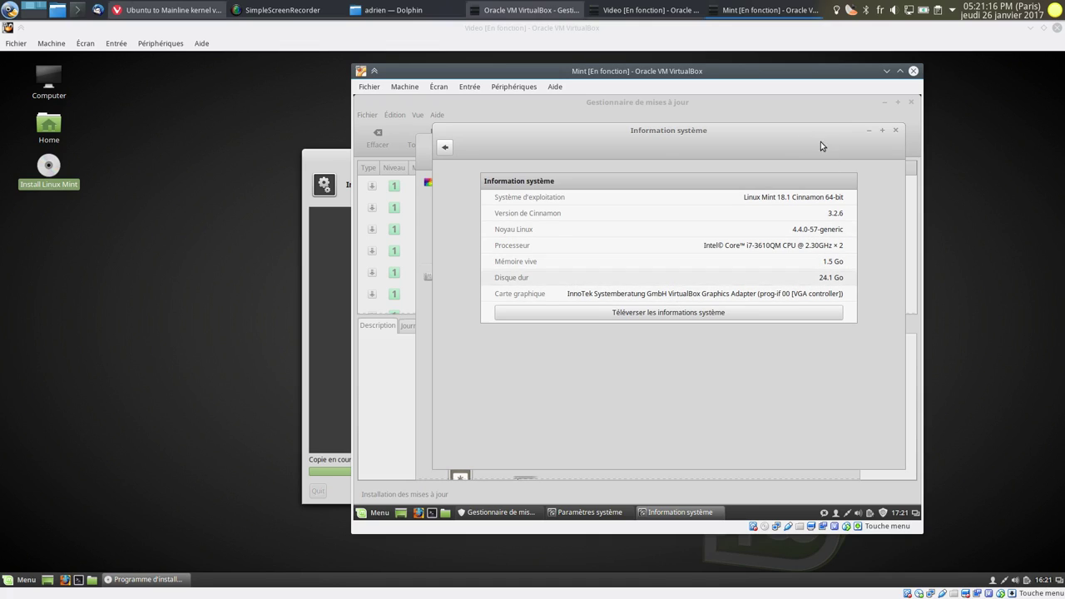
key(BackSpace)
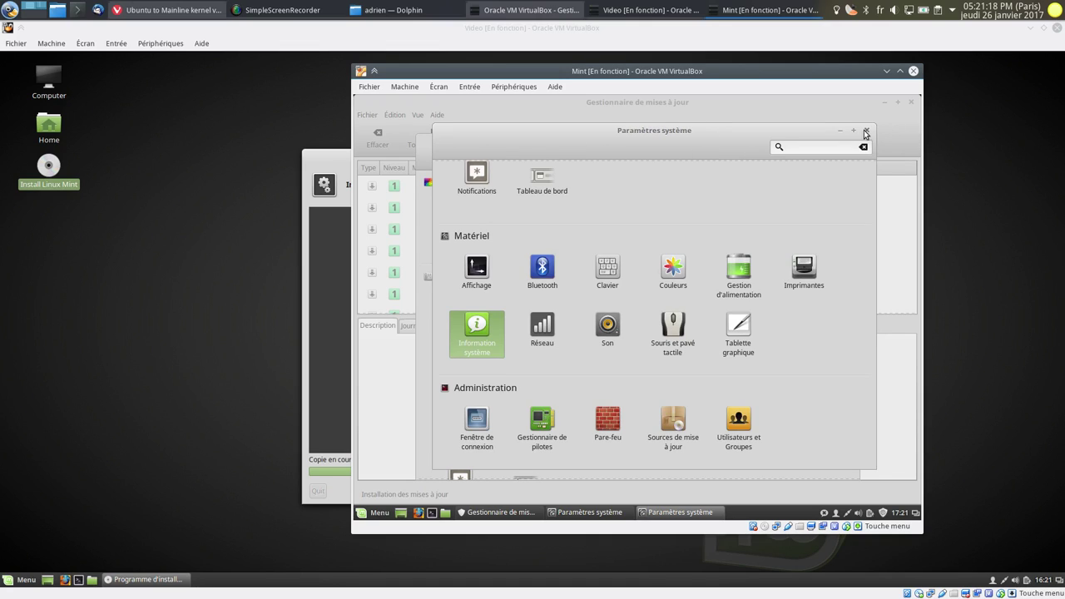
Step: Launch LibreOffice Impress from the office applications in the Mint virtual machine
click(379, 512)
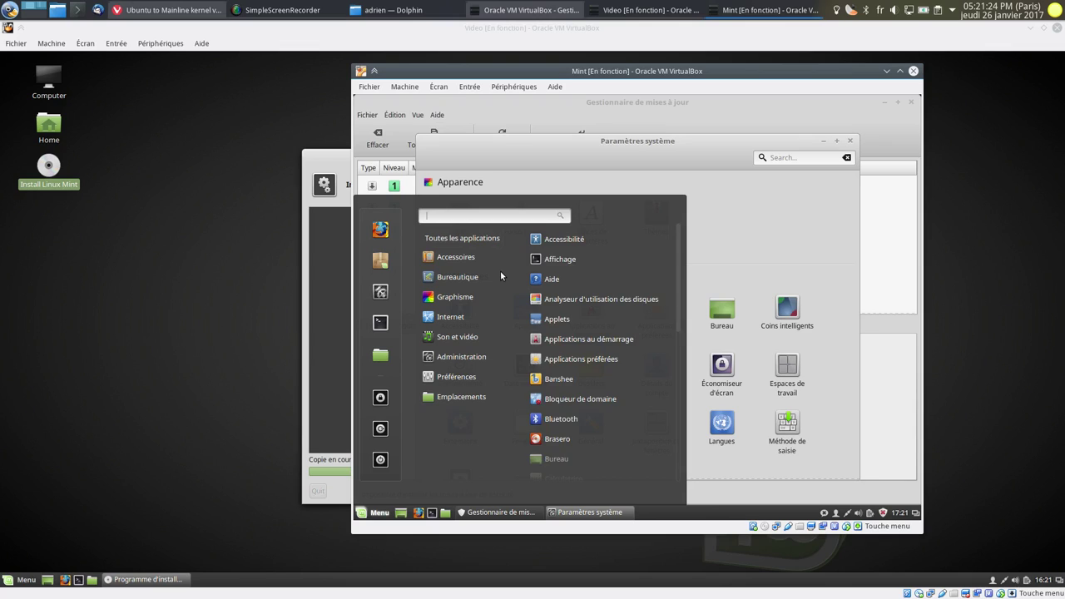
scroll(583, 333, down, 3)
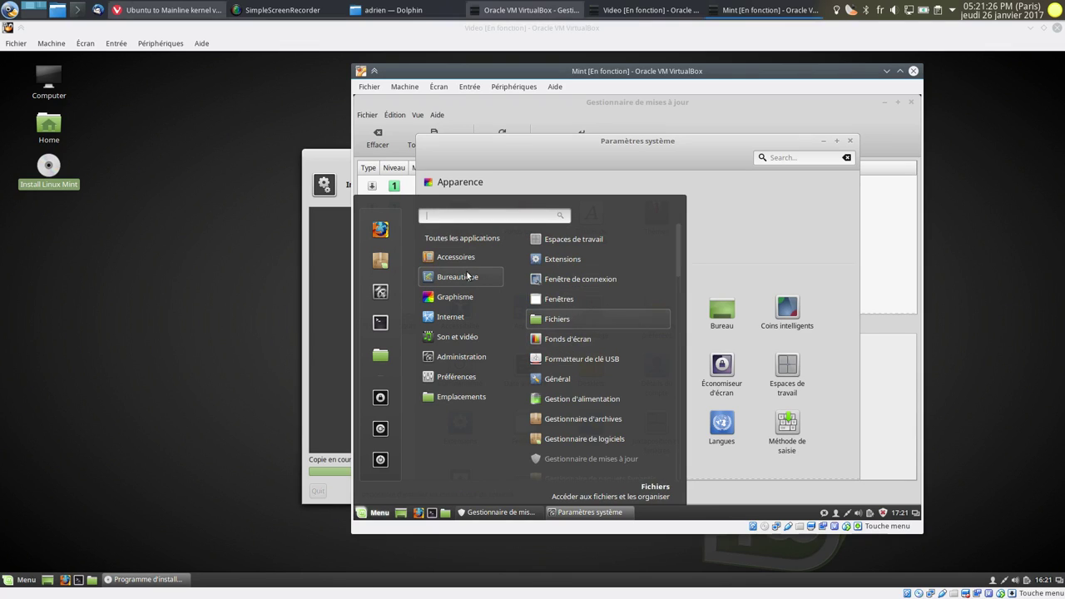
mouse_move(474, 276)
click(563, 321)
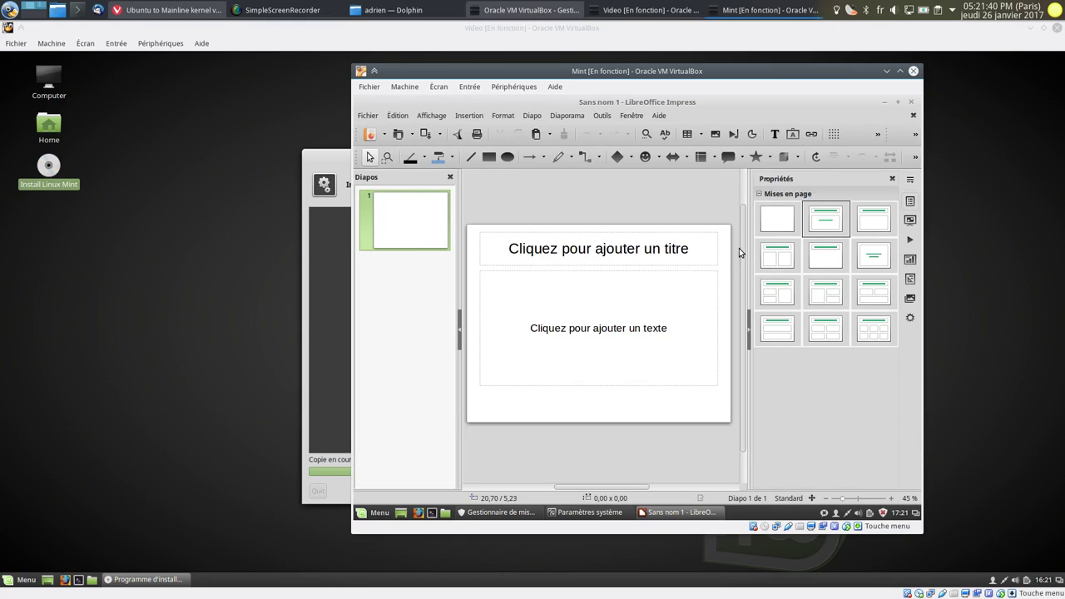
Step: View LibreOffice's version details in its About dialog and dismiss the dialog
click(659, 115)
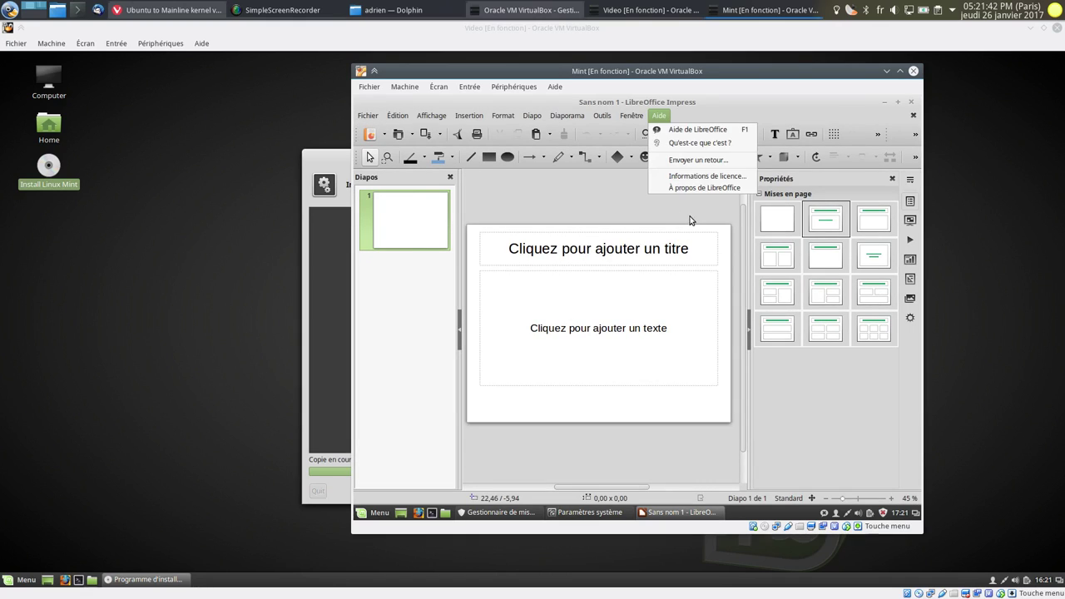
click(693, 187)
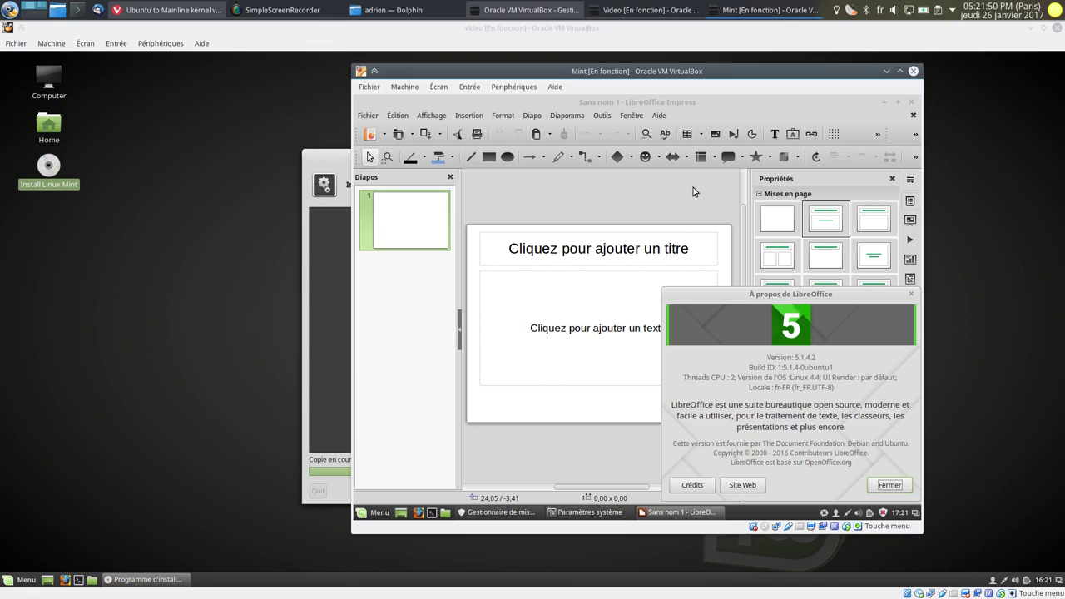
click(887, 488)
Step: Close Impress, the system settings and the update manager in the Mint virtual machine
click(913, 102)
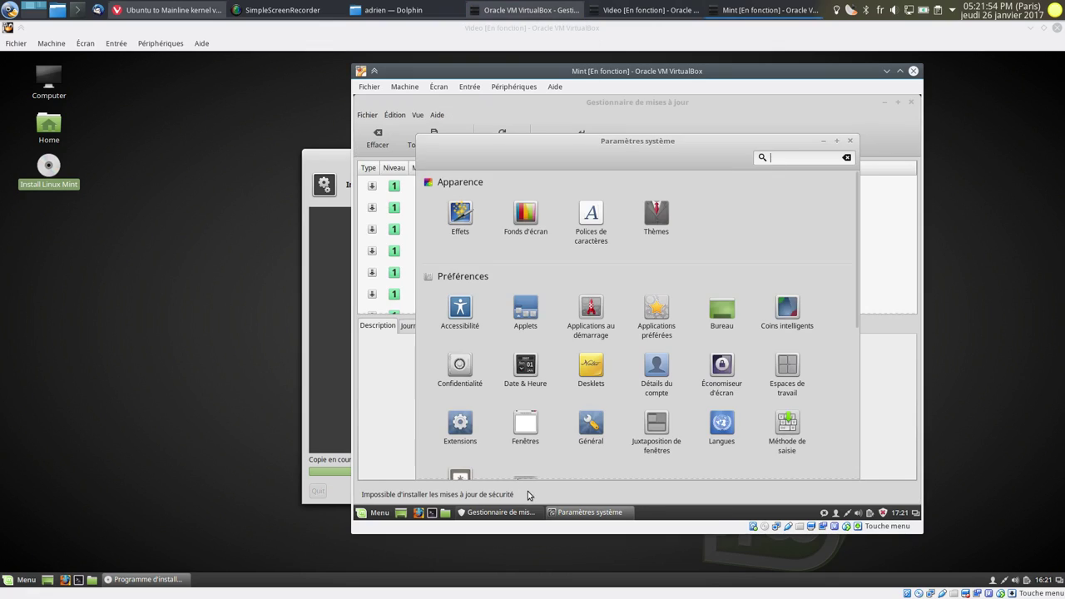
click(850, 142)
click(913, 102)
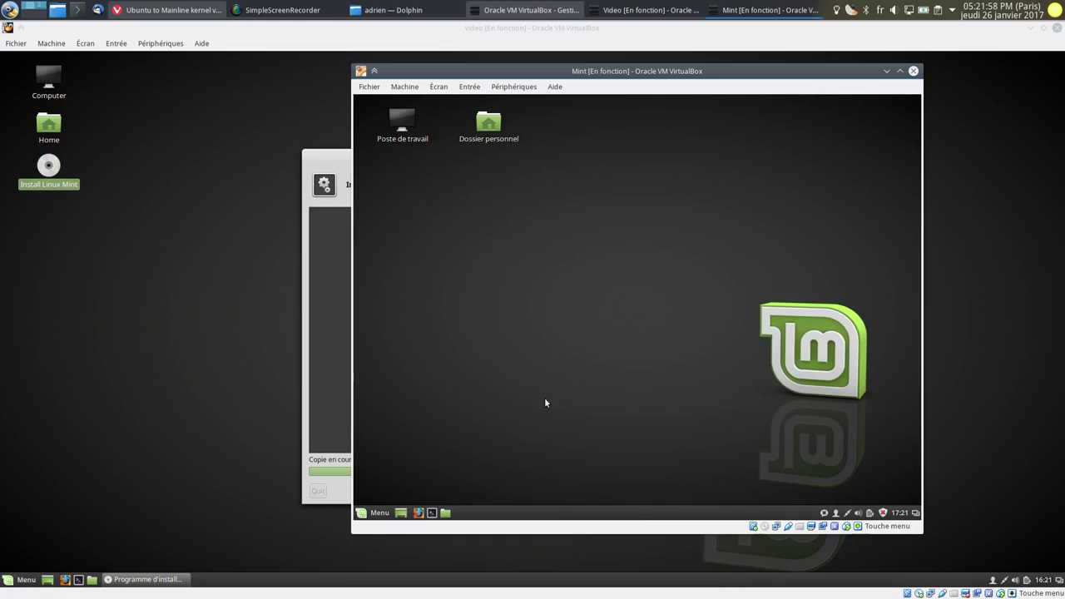
Step: Launch the GIMP image editor from the graphics applications and shift the virtual machine window slightly
click(374, 513)
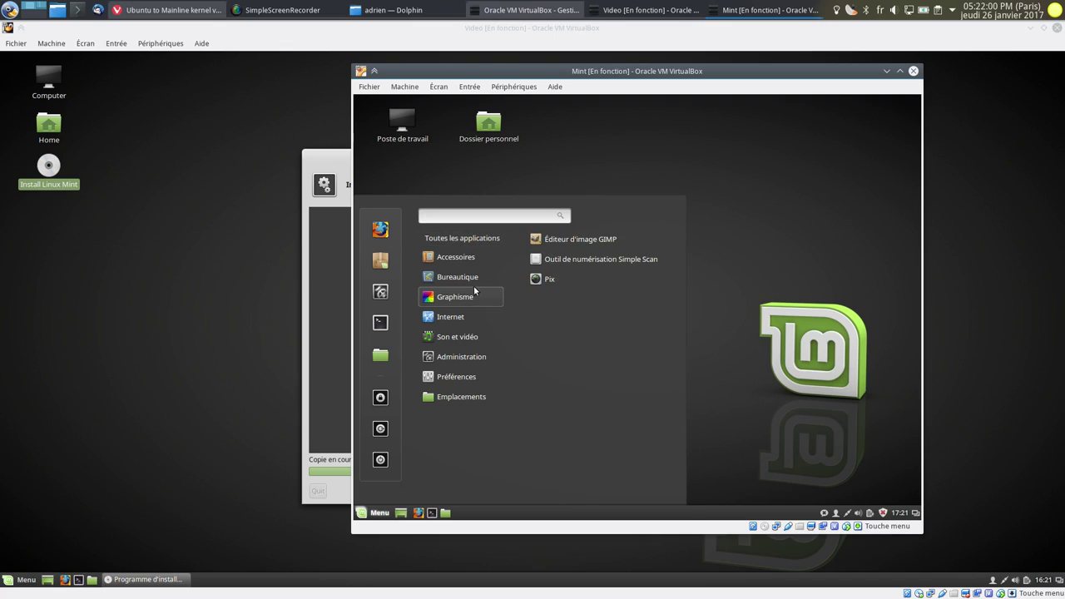
mouse_move(468, 302)
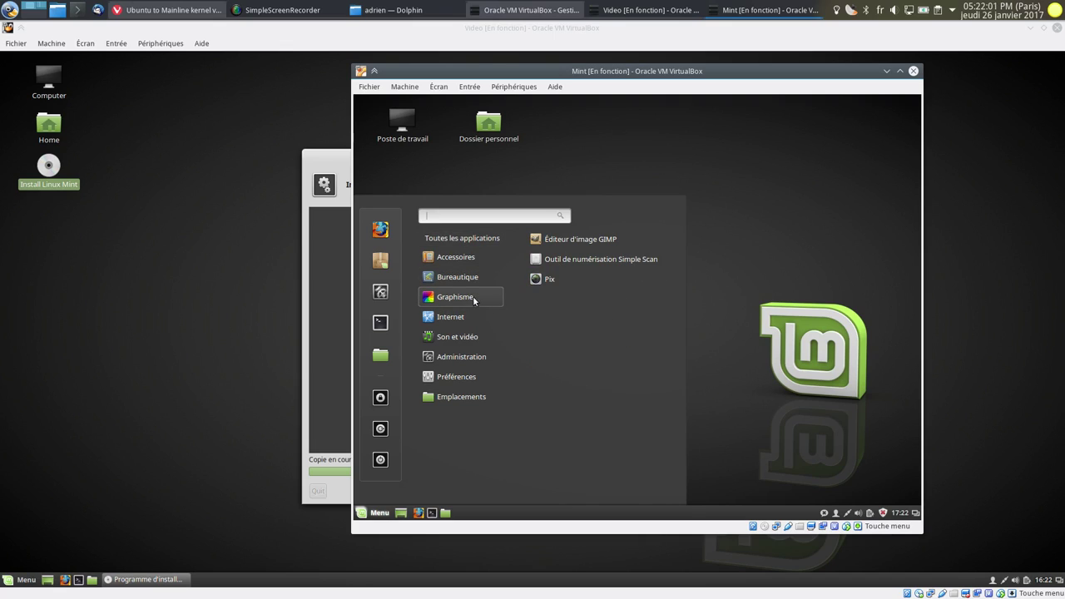
click(572, 237)
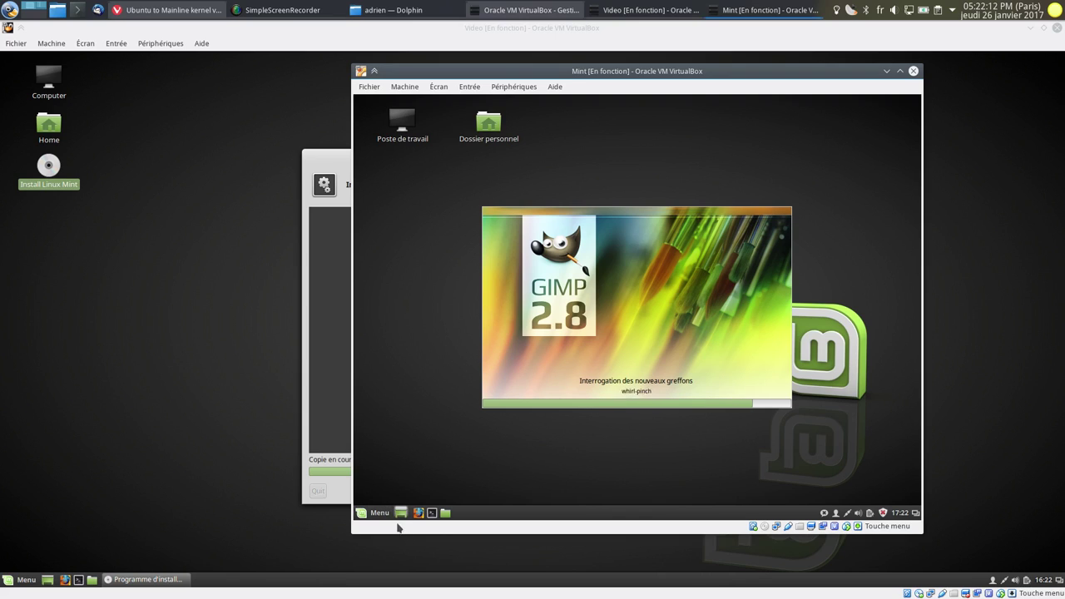
drag(497, 71, 471, 81)
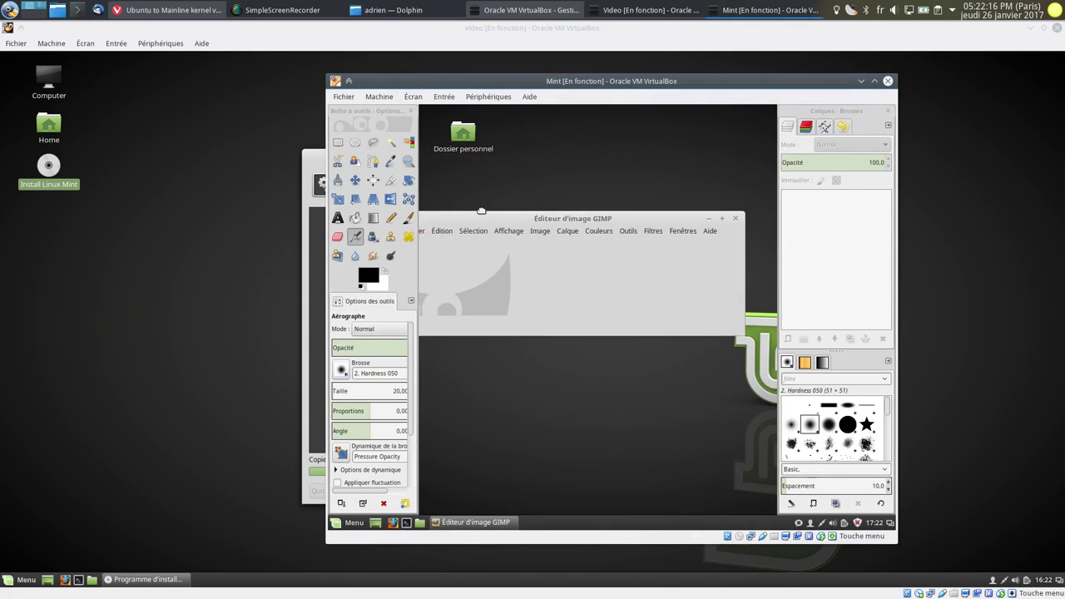
Step: View GIMP's version details in its About dialog and dismiss the dialog
click(688, 223)
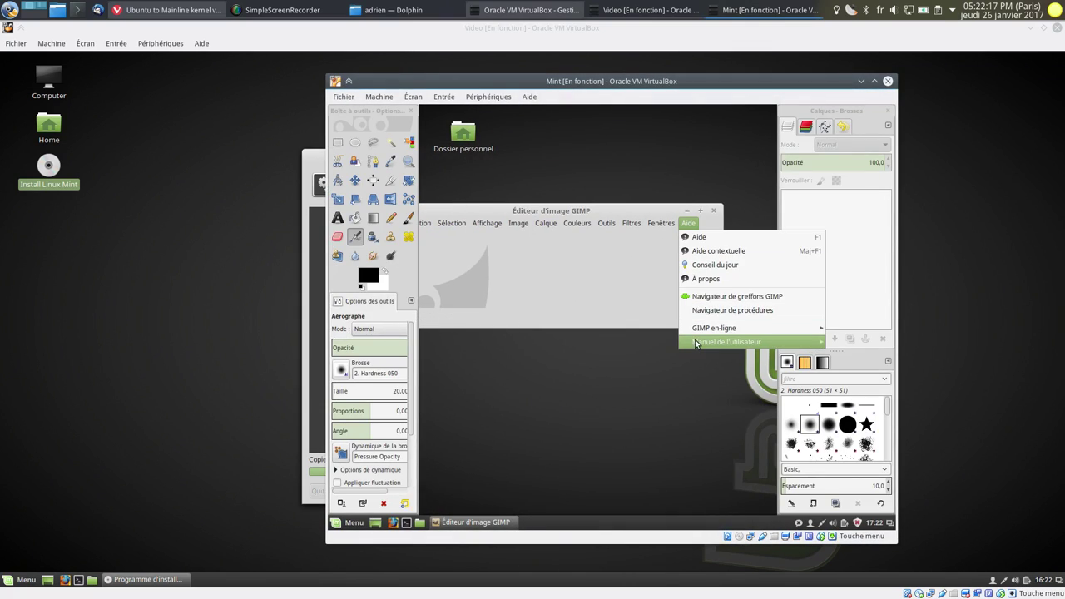
click(707, 277)
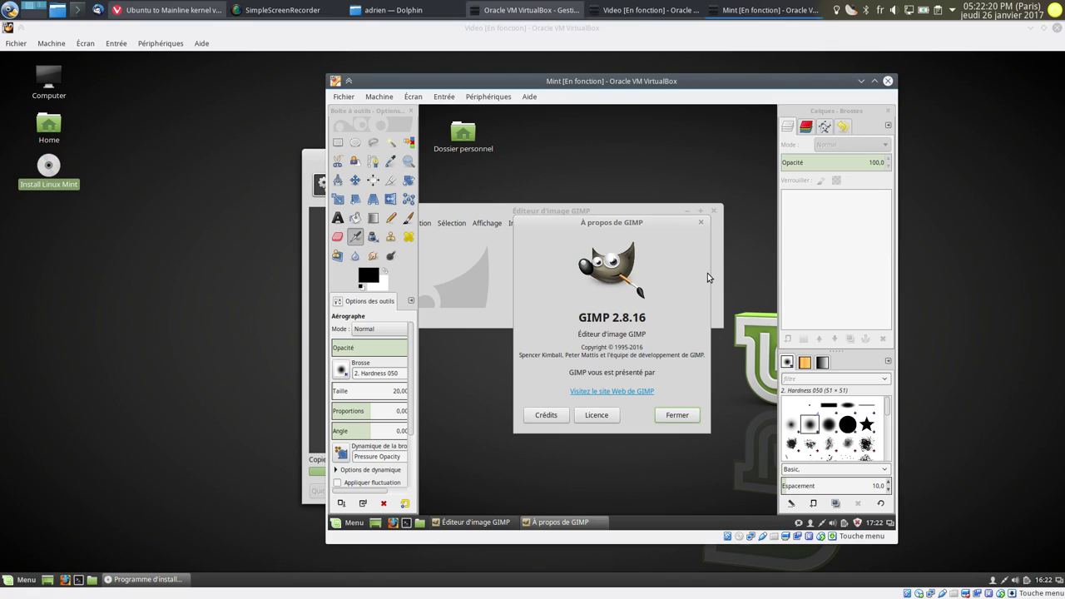
click(681, 416)
Step: Move the GIMP image window clear of the toolbox and quit GIMP
click(429, 223)
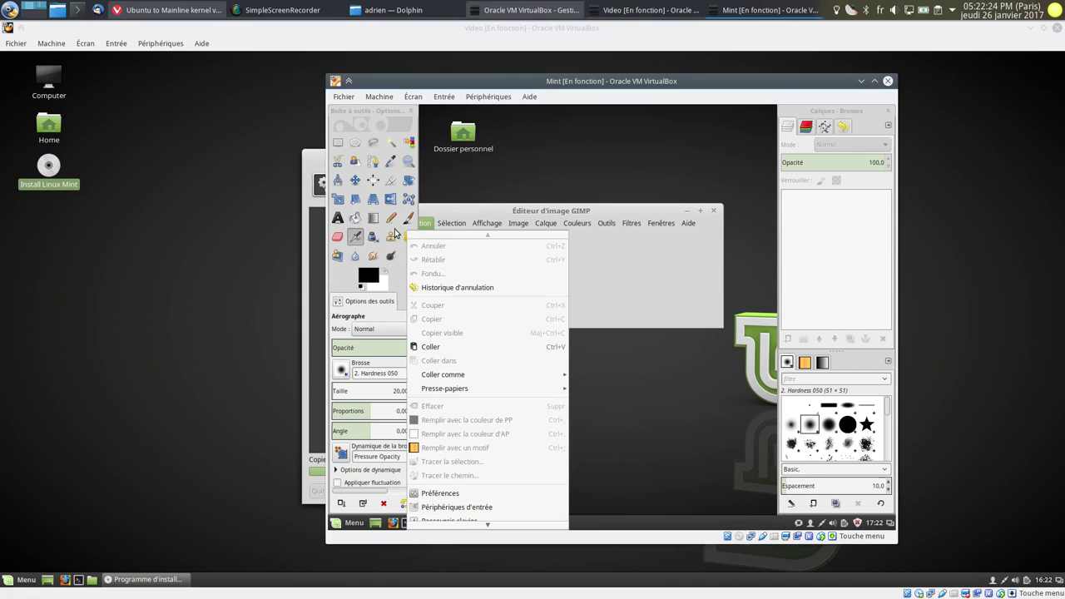
drag(559, 208, 574, 200)
click(444, 205)
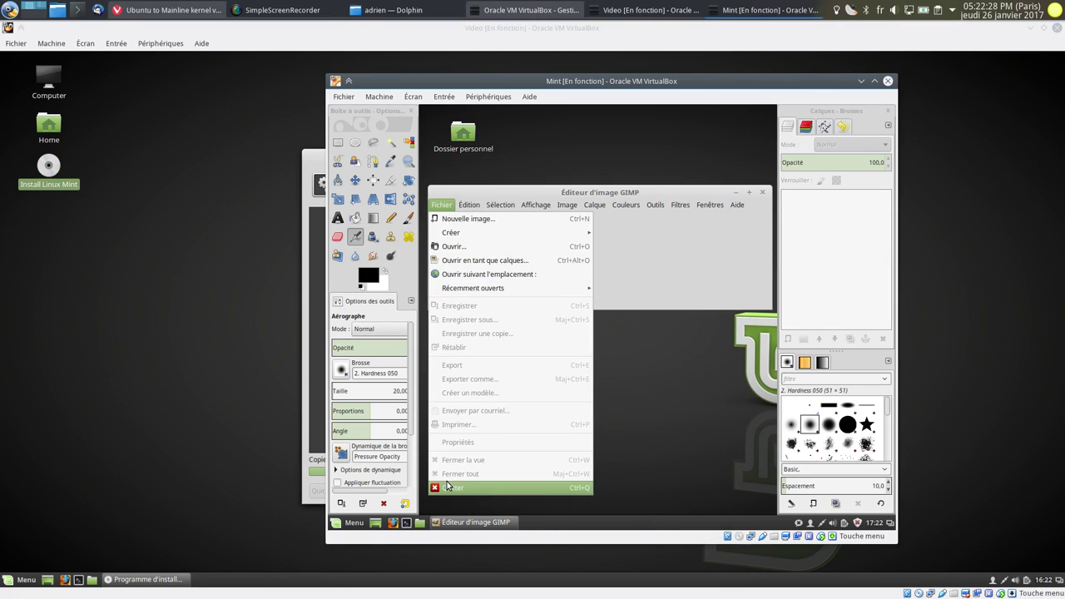
click(454, 485)
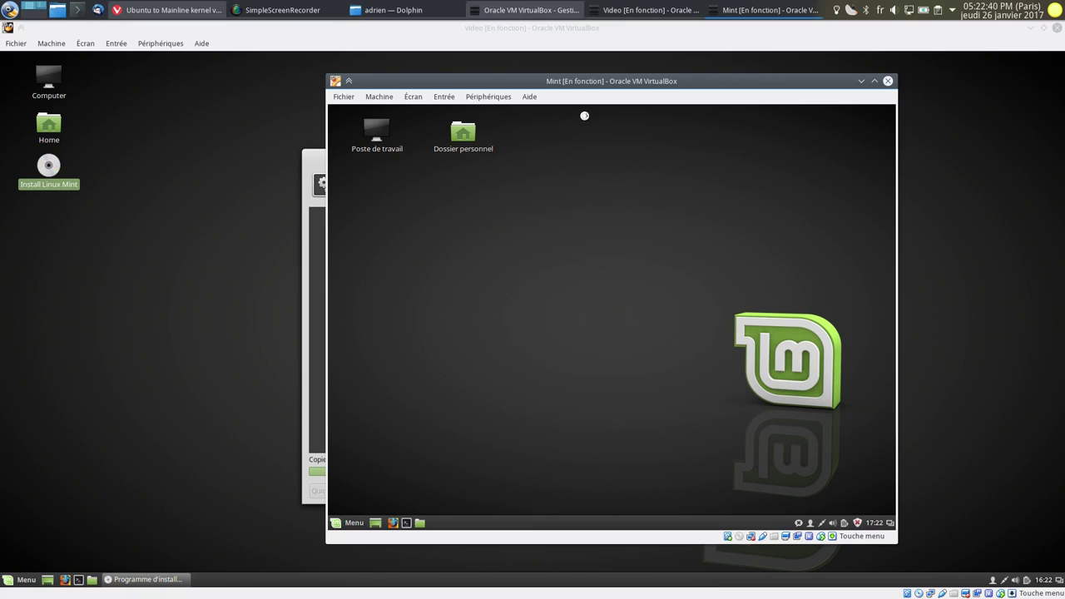
Step: View Firefox's version details in its About window, and close both that window and the browser
drag(595, 83, 676, 79)
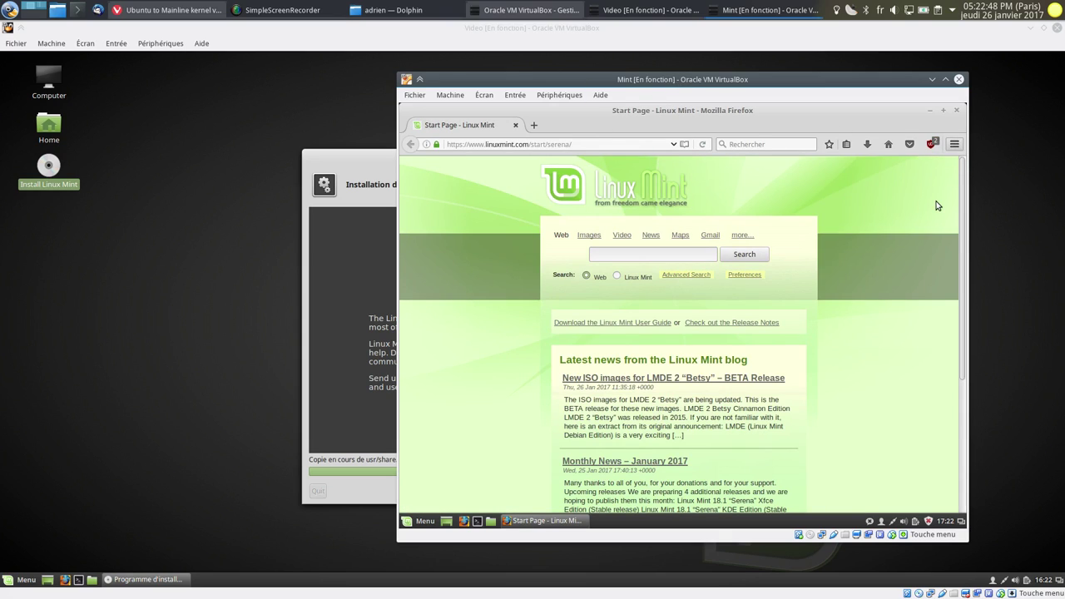
click(956, 145)
click(923, 415)
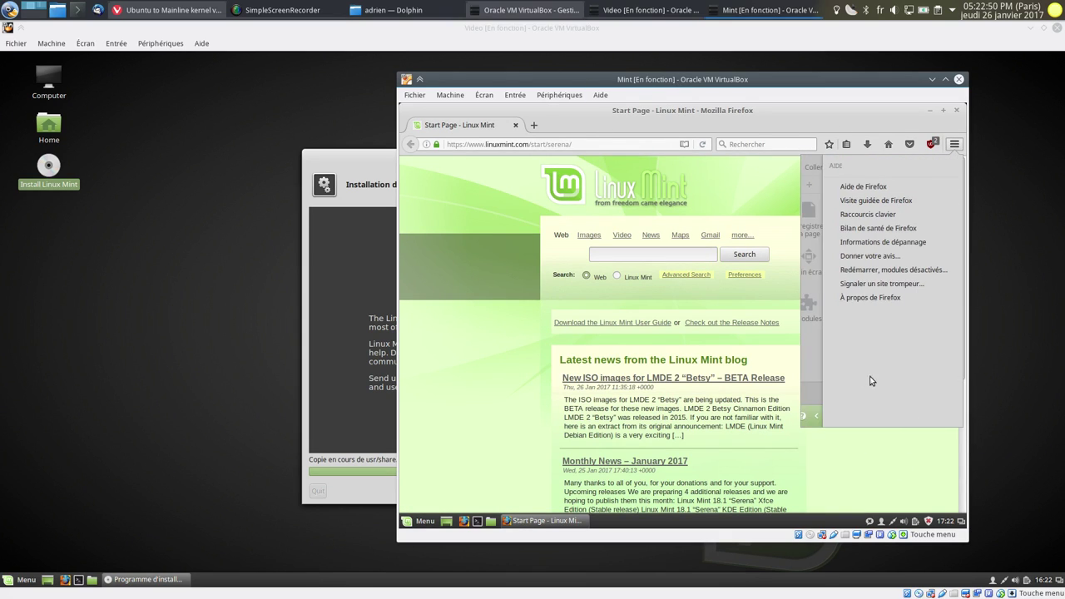
click(860, 298)
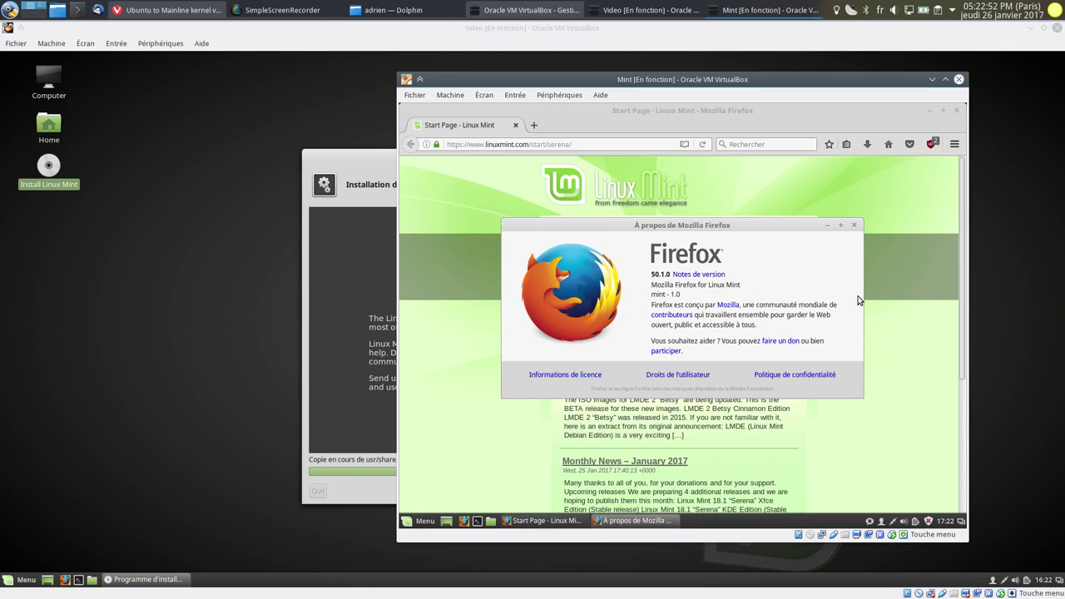
click(854, 225)
click(957, 110)
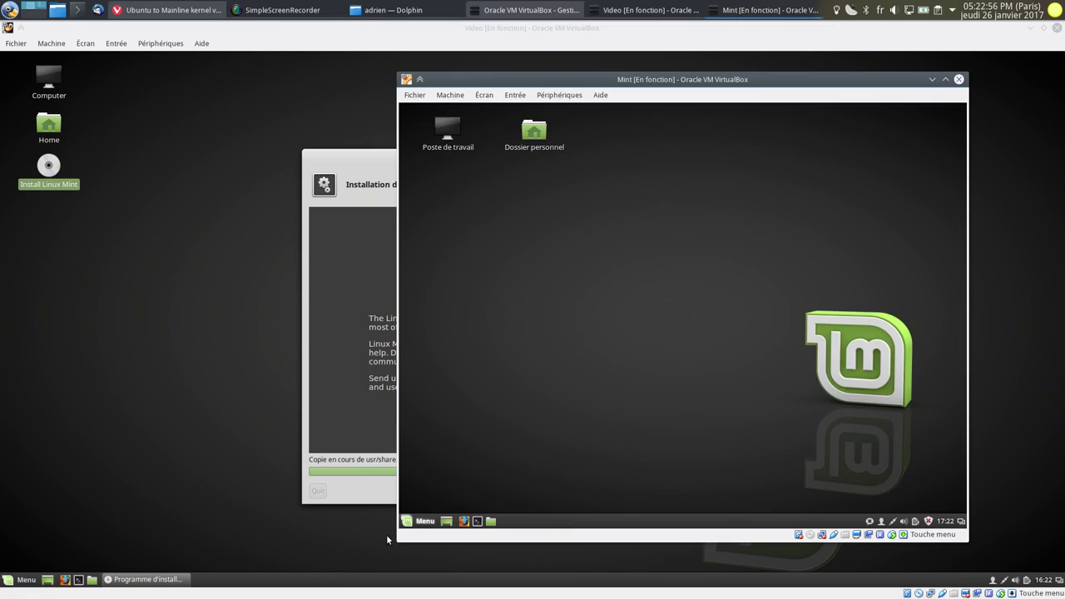
Step: Look through the Graphisme, Internet, Son et vidéo, Administration and Préférences application categories of the Mint virtual machine
click(420, 521)
mouse_move(514, 299)
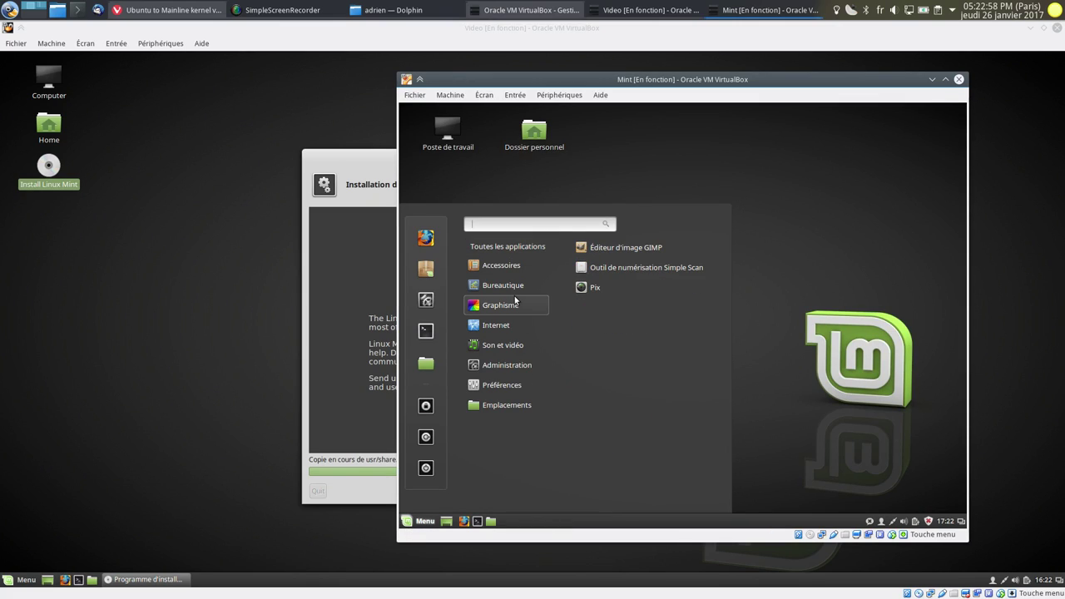
mouse_move(506, 325)
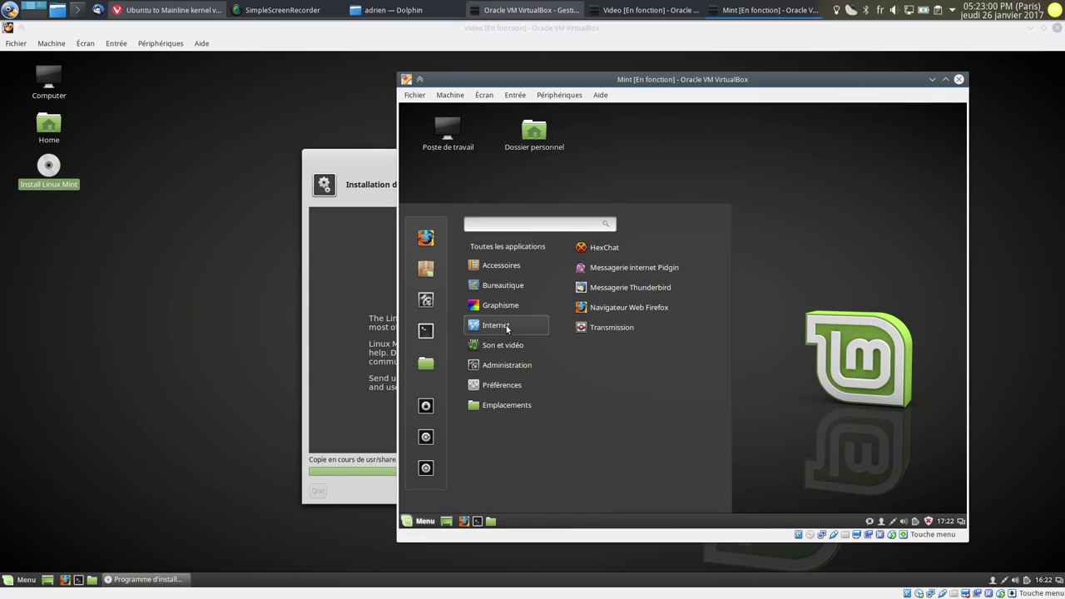
mouse_move(503, 347)
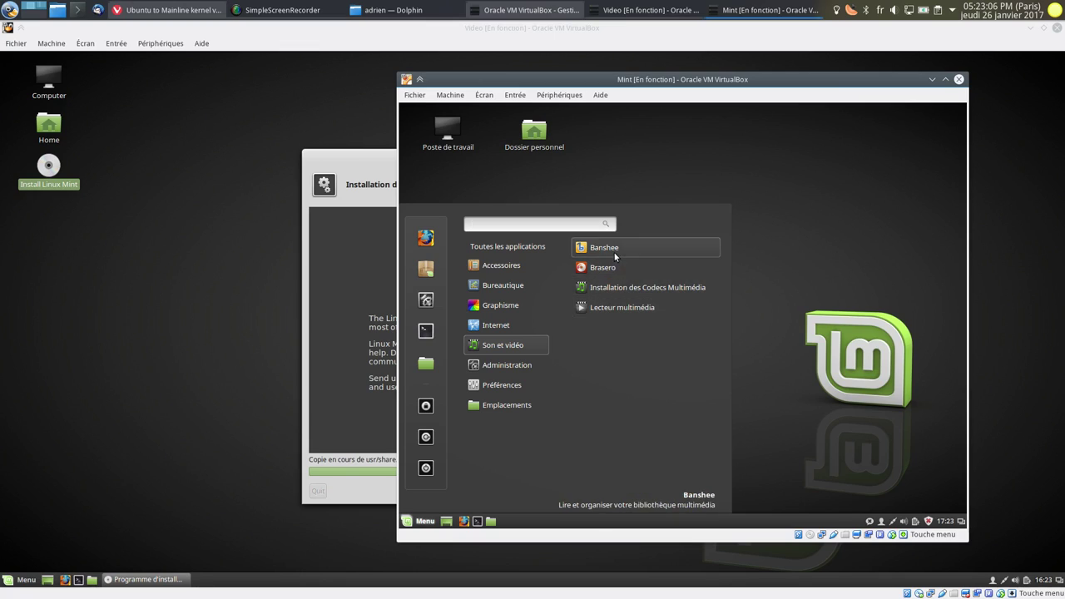
mouse_move(514, 373)
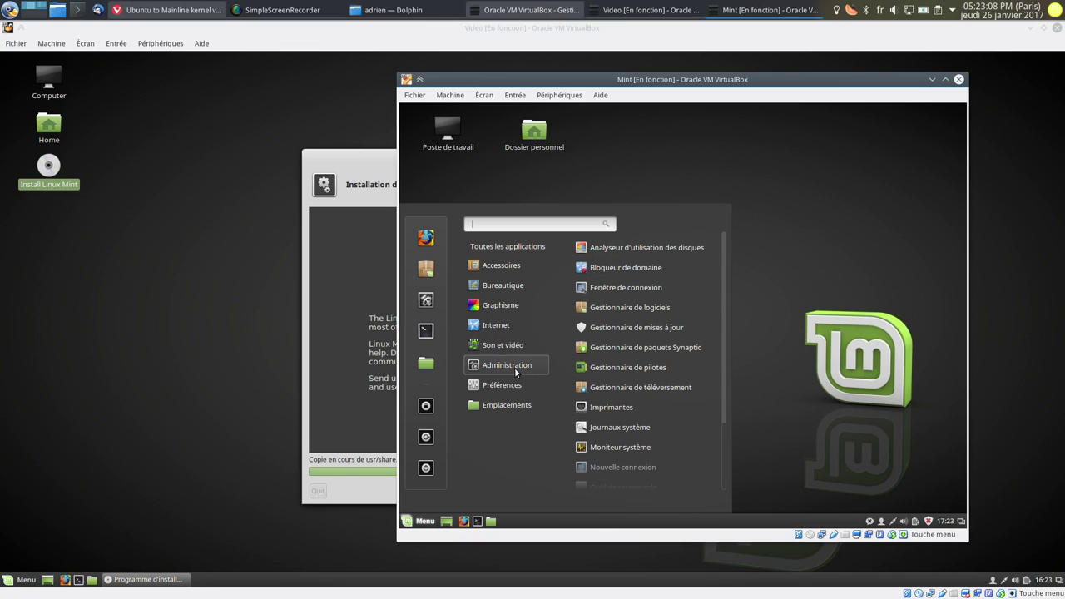
mouse_move(505, 396)
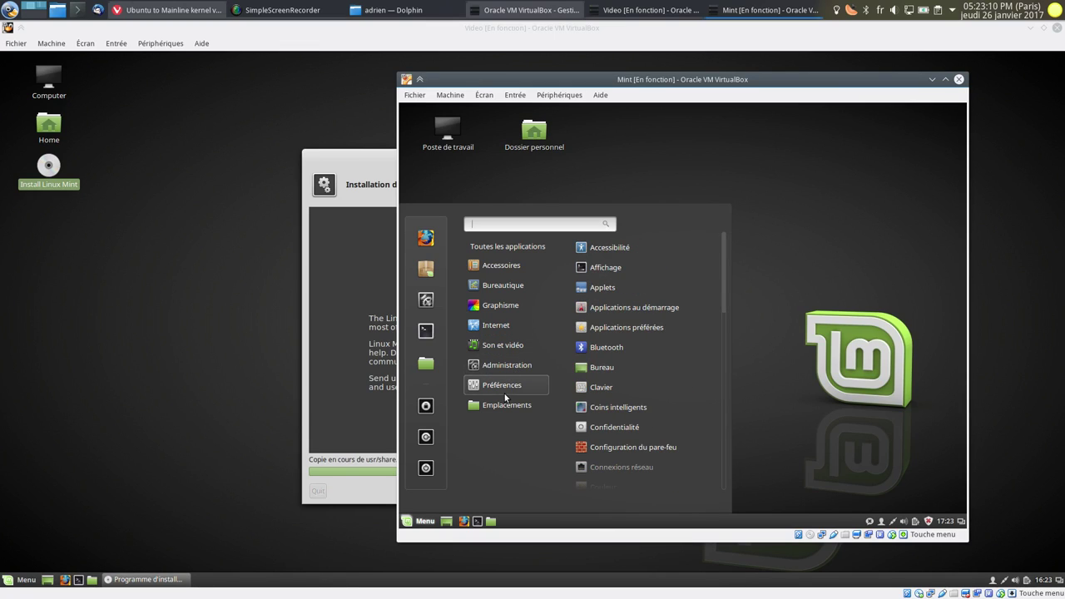
Step: Open the home folder, view Nemo's version details and close the file manager
click(545, 138)
click(546, 138)
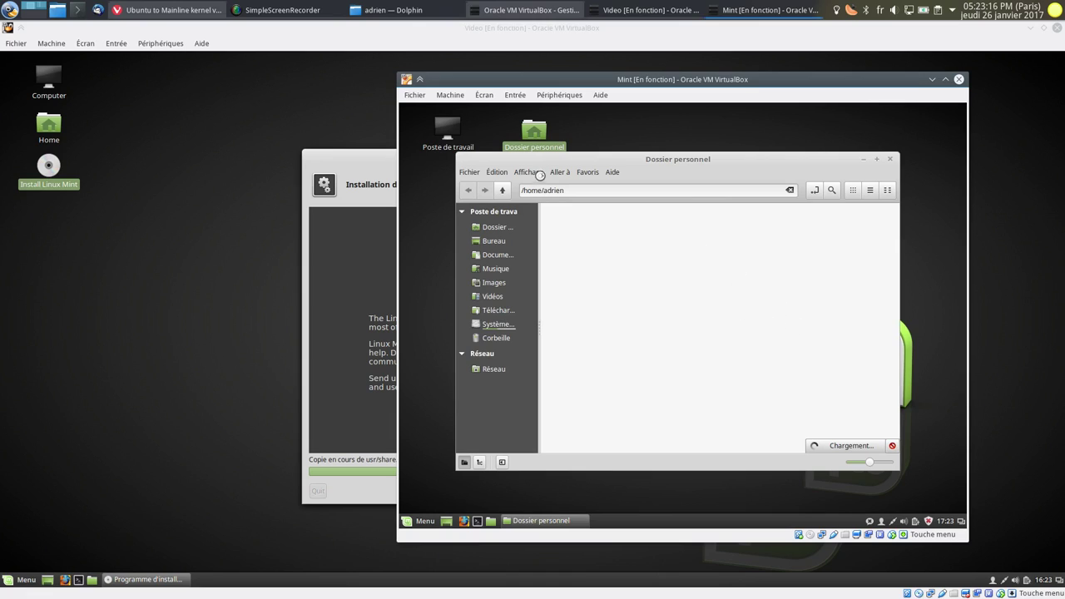
click(614, 173)
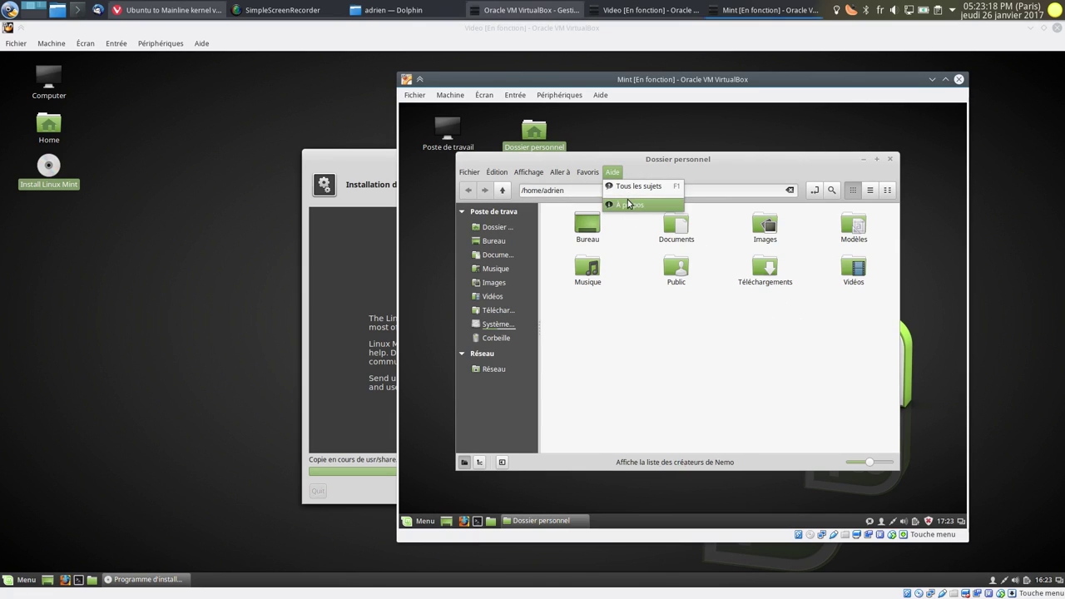
click(626, 204)
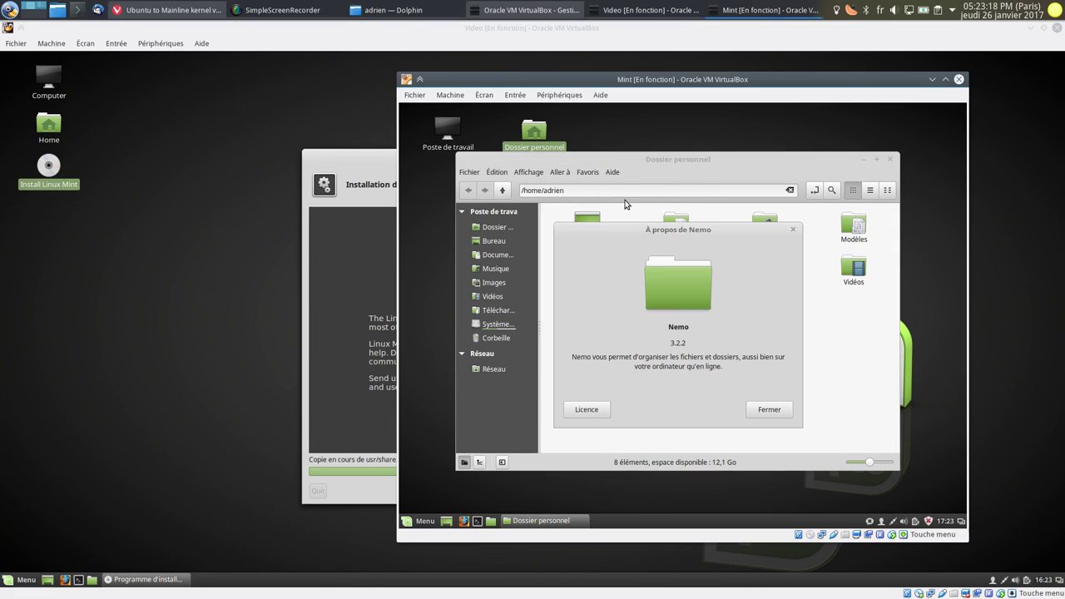
click(769, 410)
click(891, 158)
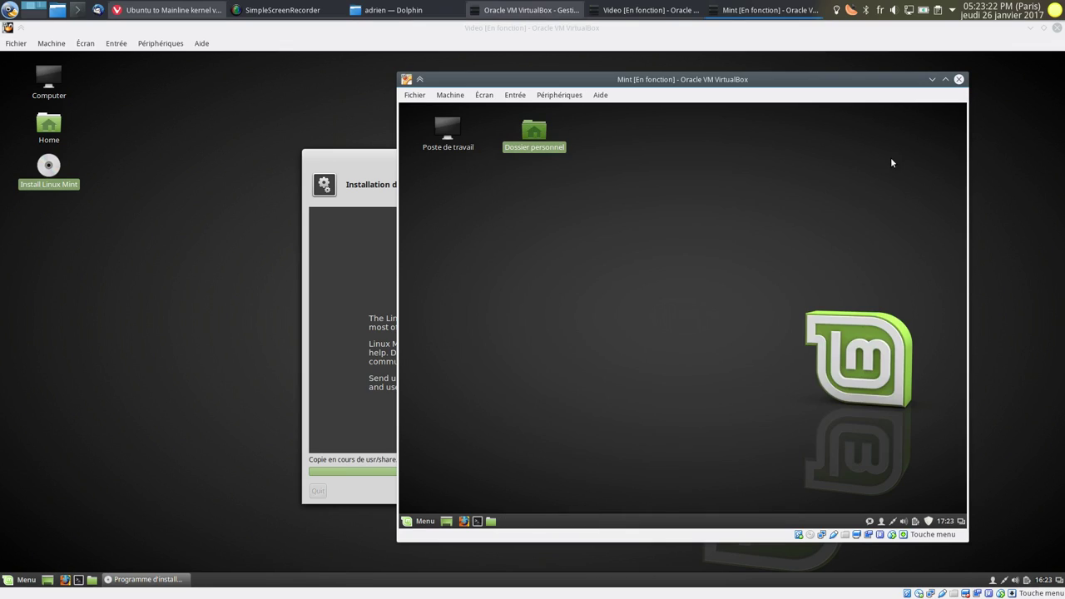
Step: Open a terminal, list the commands beginning with system and try to query the version with systemd -v
click(479, 521)
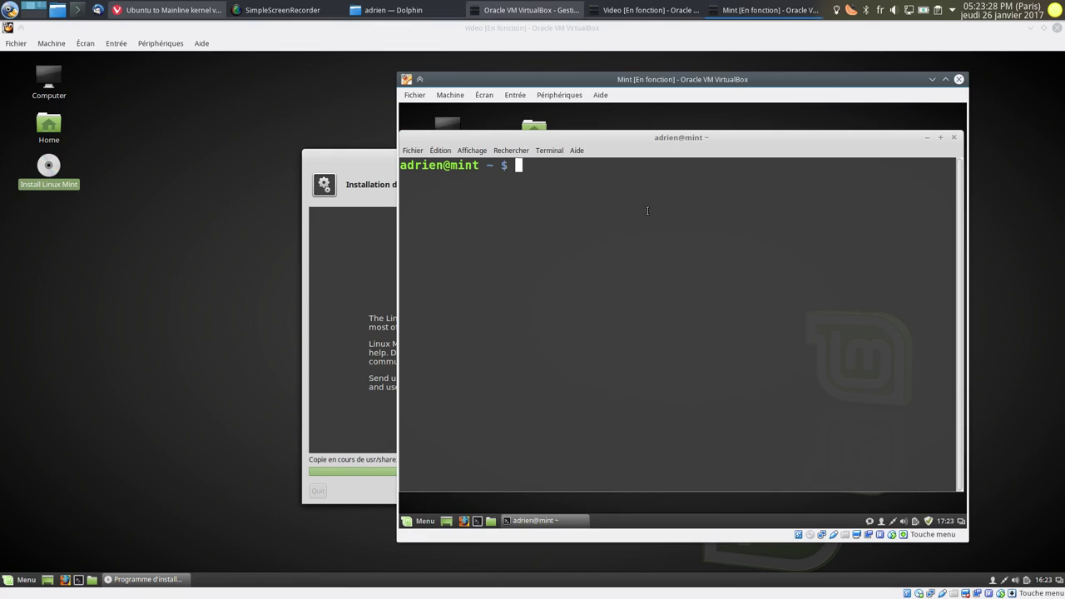
text(system)
key(Tab)
key(Tab)
text(d -v)
key(Return)
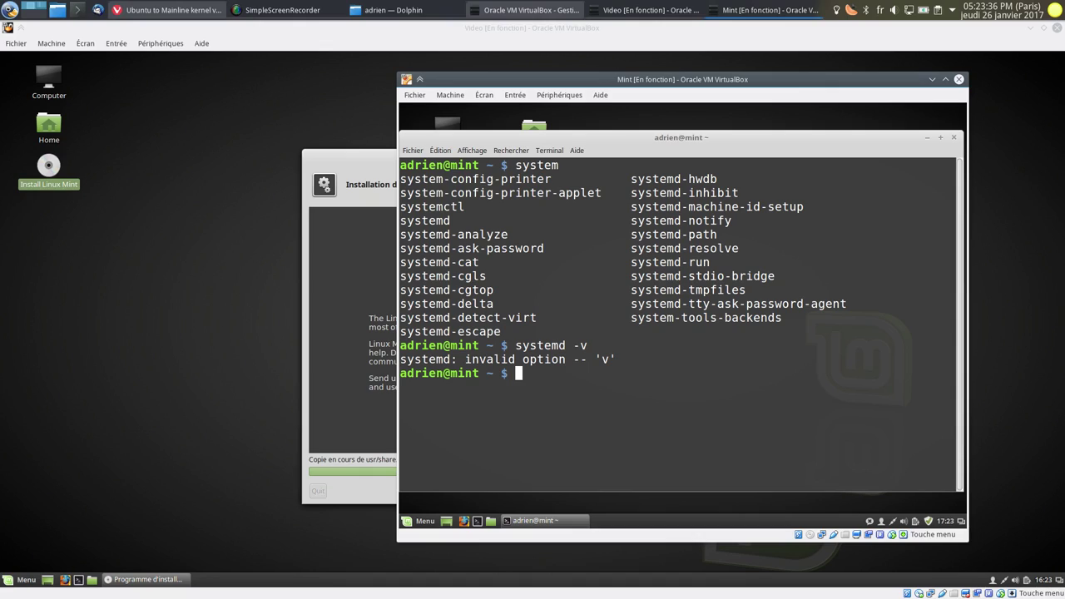
Step: List the installed systemd packages with dpkg -l | grep systemd, running the command twice
text(dpkg -l | grep systemd)
key(Return)
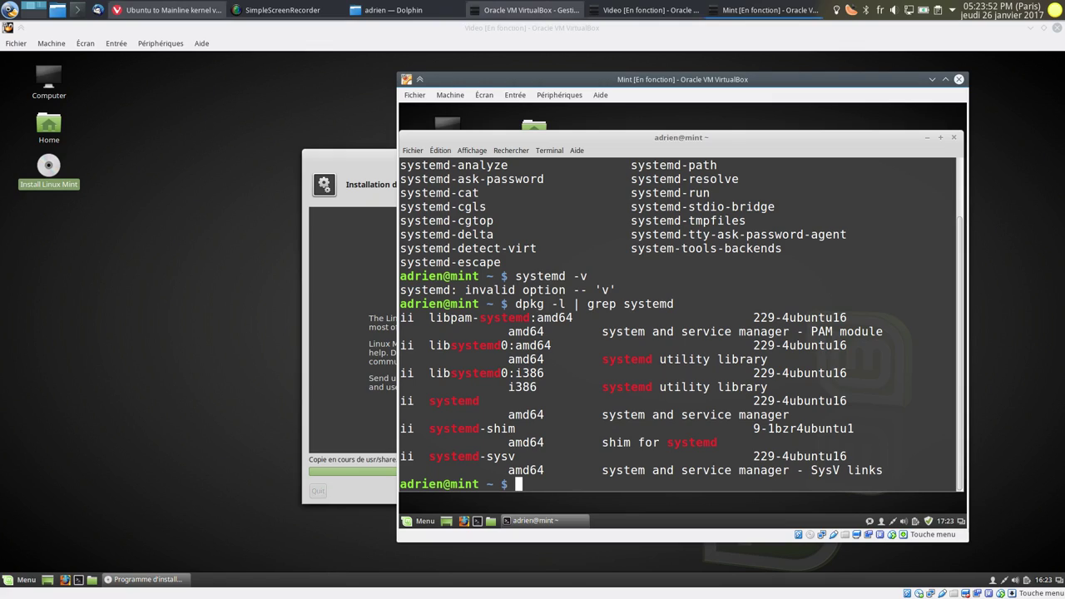
key(Up)
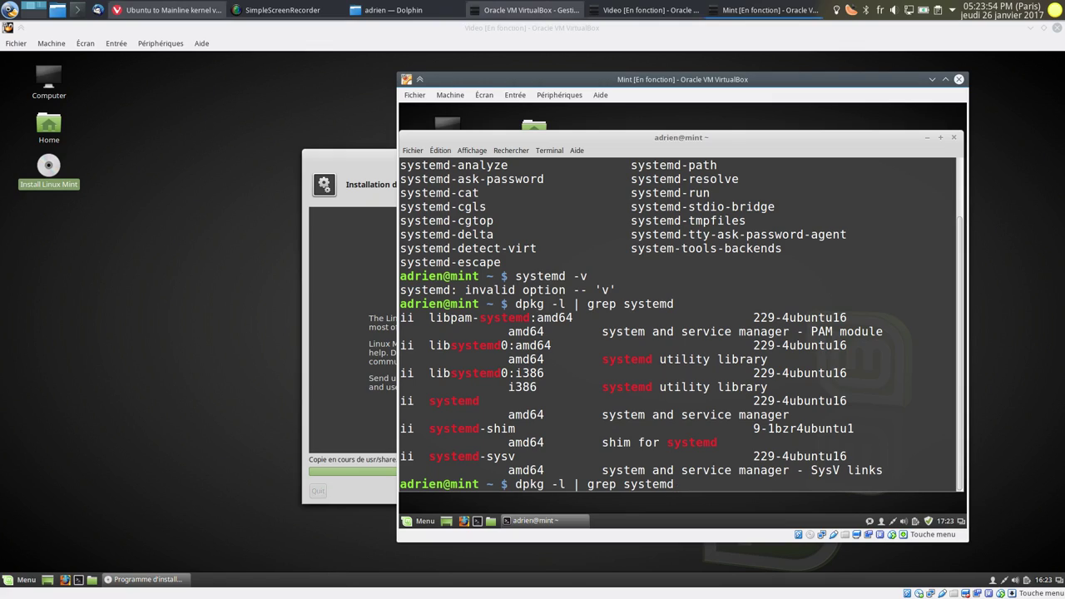
key(Return)
Step: Change the package filter in the recalled command and run dpkg -l | grep xorg-s
key(Up)
key(BackSpace)
key(BackSpace)
key(BackSpace)
key(BackSpace)
key(BackSpace)
key(BackSpace)
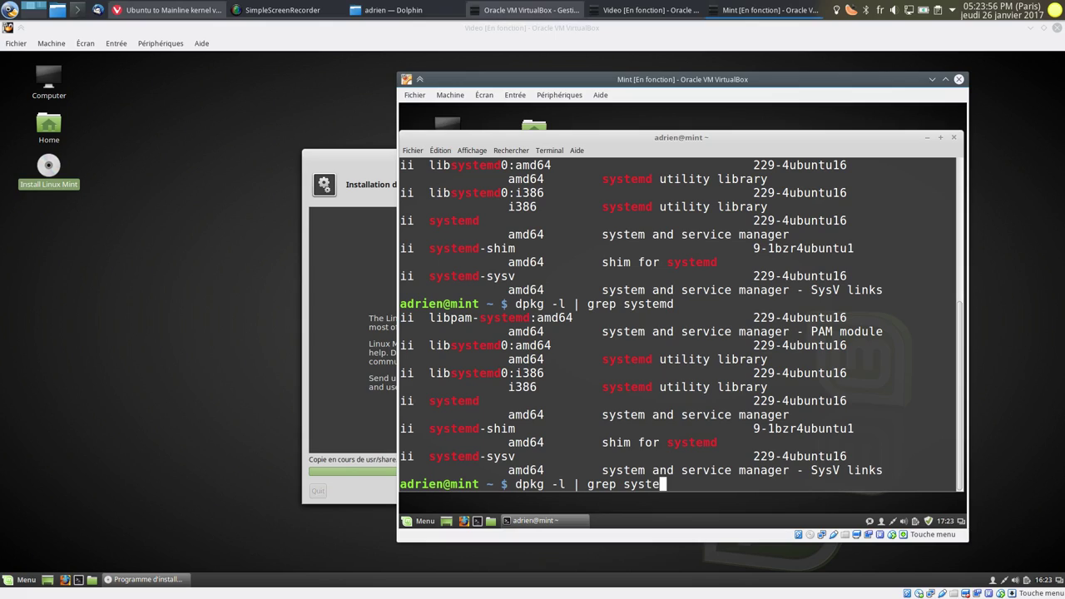
key(BackSpace)
text(xorg-s)
key(Return)
Step: Shorten the package filter to xorg, run dpkg -l | grep xorg and look through the X.Org package versions
key(Up)
key(BackSpace)
key(BackSpace)
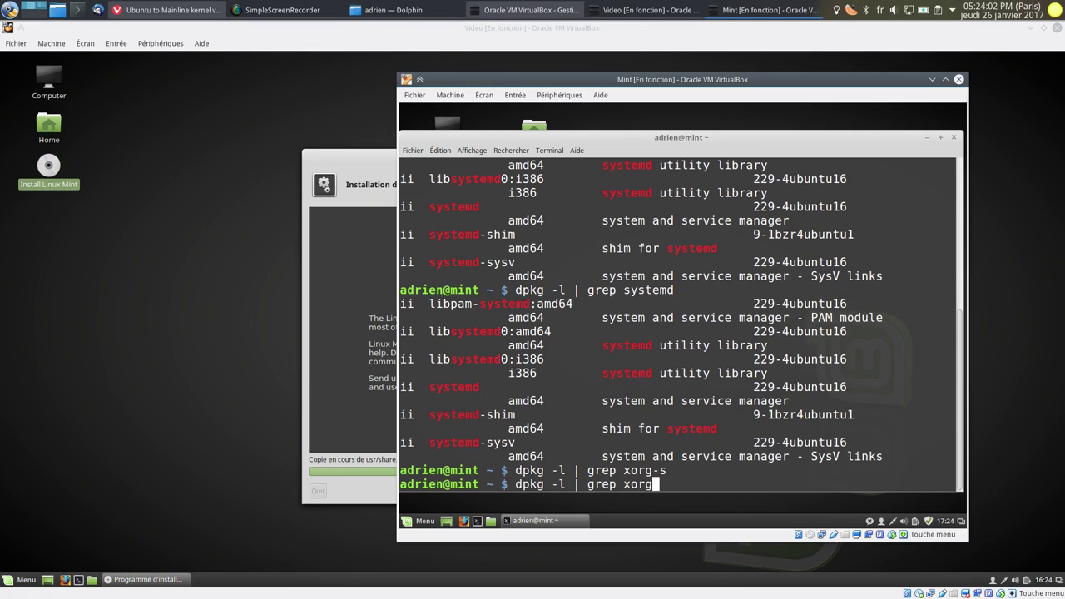
key(Return)
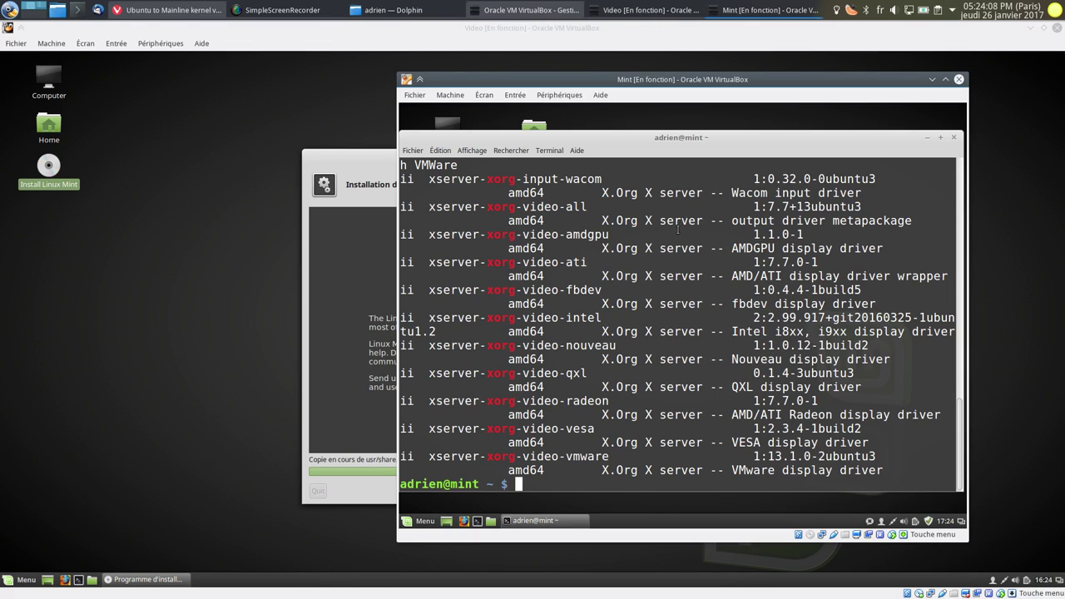
scroll(656, 225, up, 3)
scroll(656, 225, up, 2)
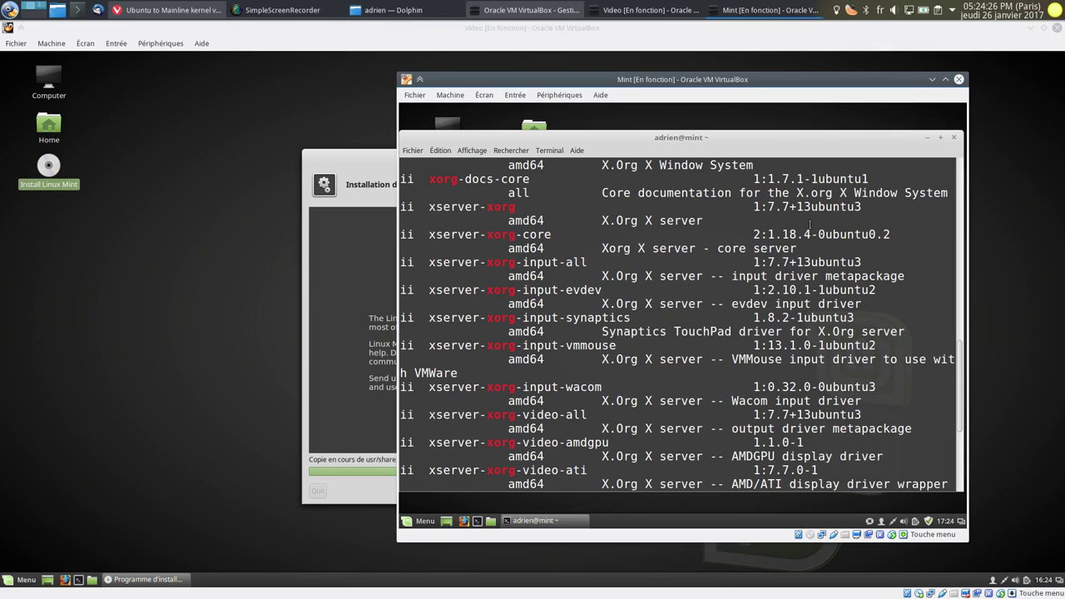
scroll(809, 225, down, 5)
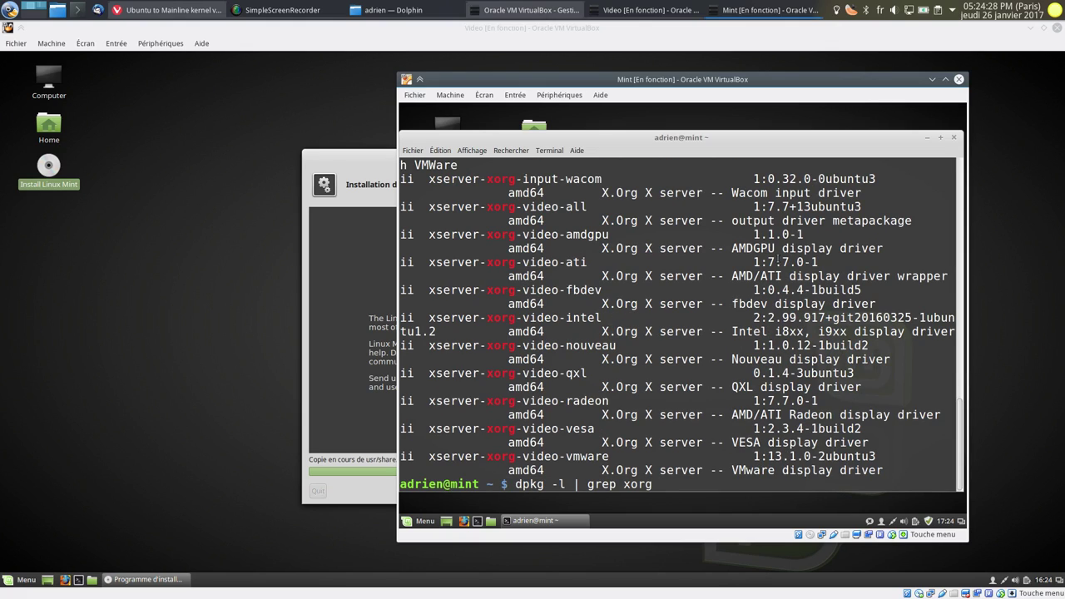
Step: Close the terminal and launch the software manager in the Mint virtual machine, authenticating with the account password
scroll(599, 358, up, 5)
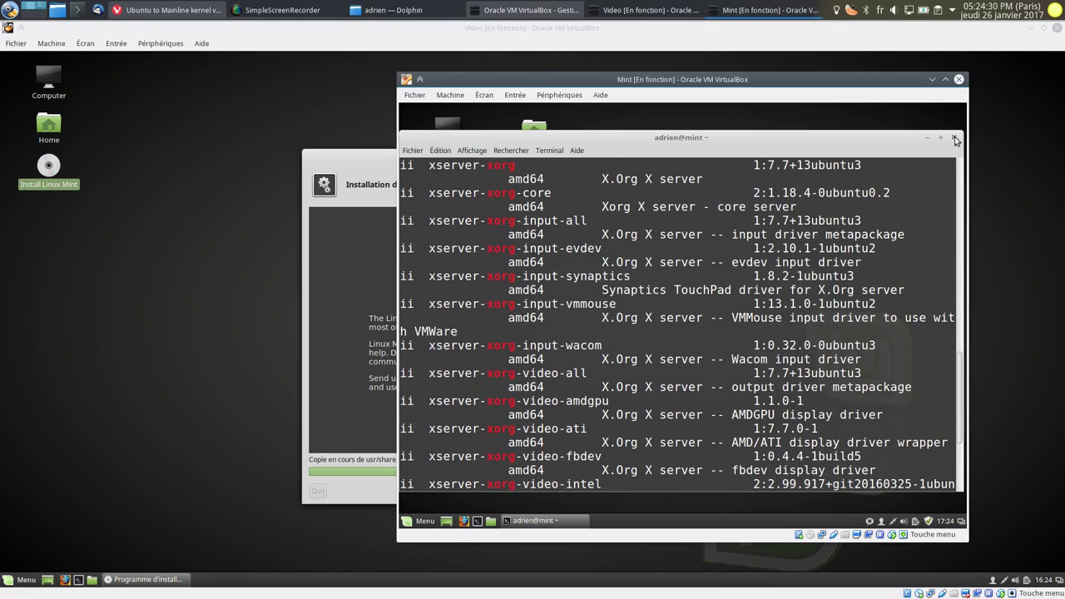
click(954, 138)
click(416, 521)
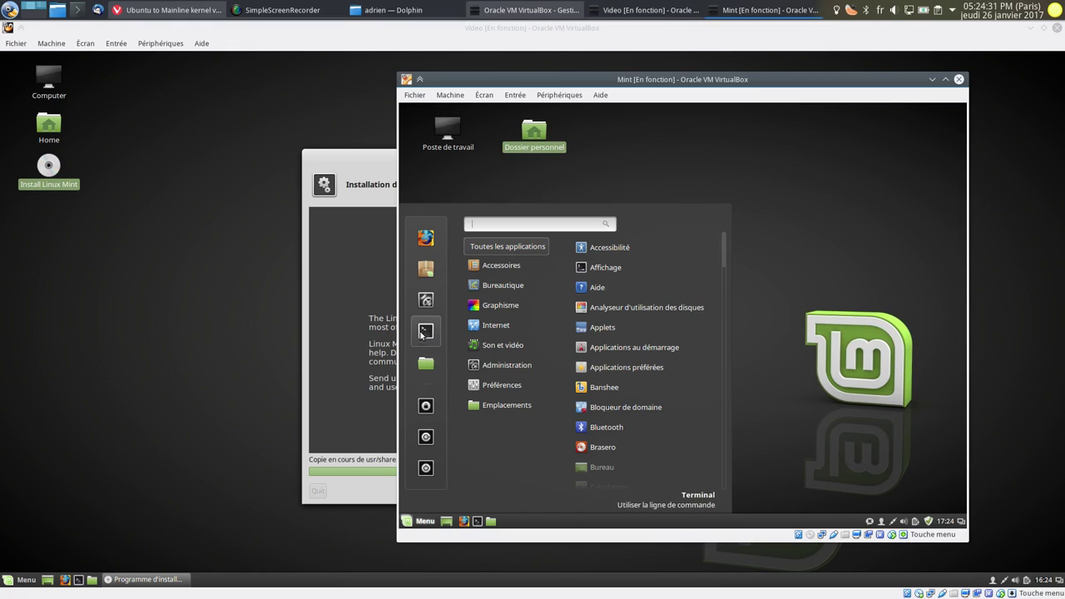
click(426, 269)
text(******)
key(Return)
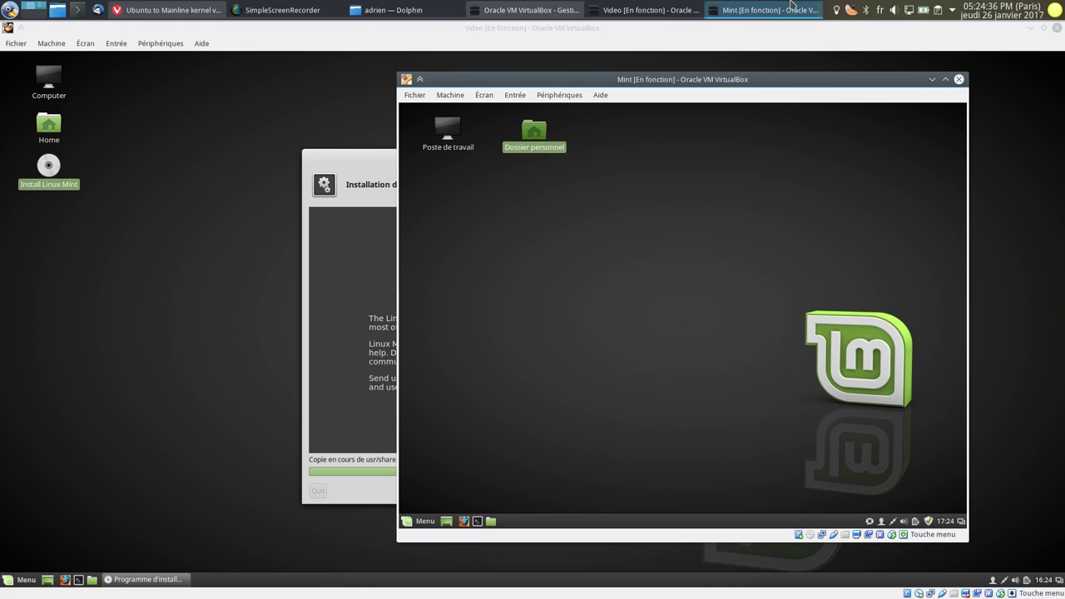
Step: Check the LMDE 2 Betsy installation progress in the Video virtual machine and return to the Mint virtual machine
click(791, 5)
mouse_move(785, 6)
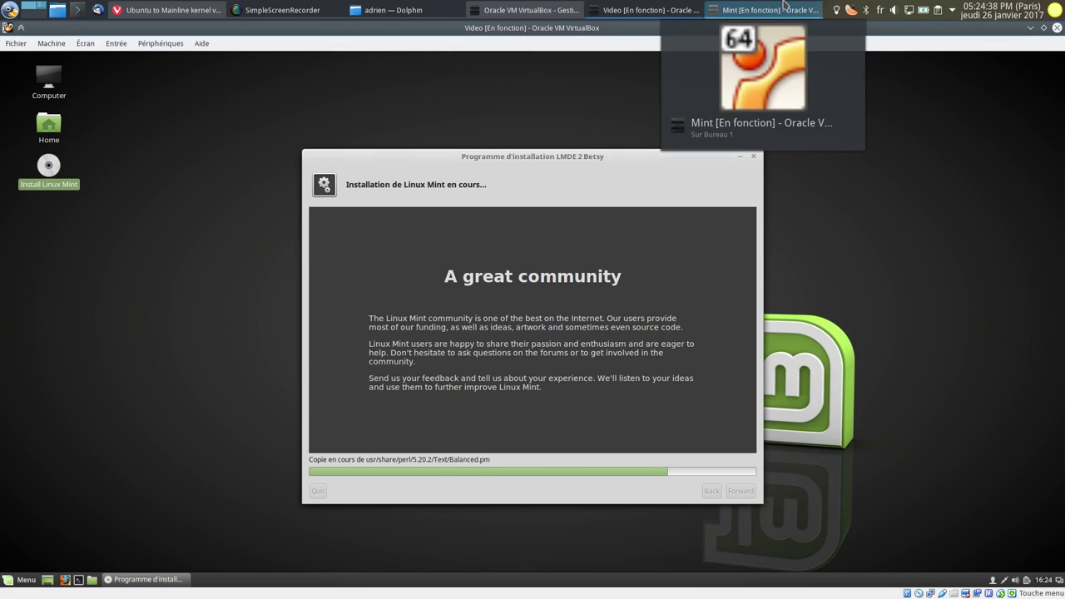
click(785, 7)
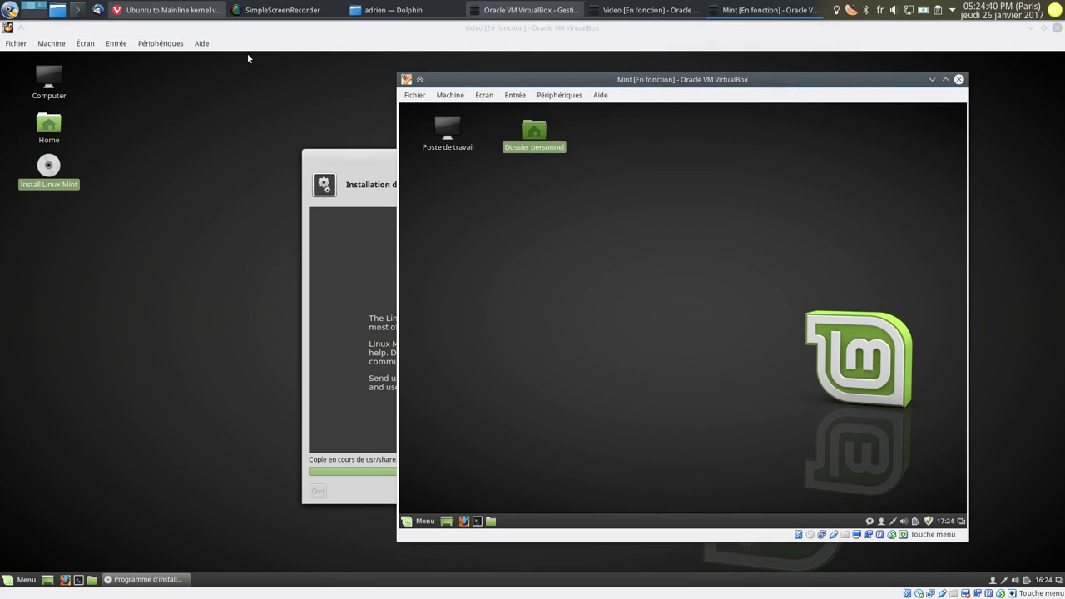
click(264, 34)
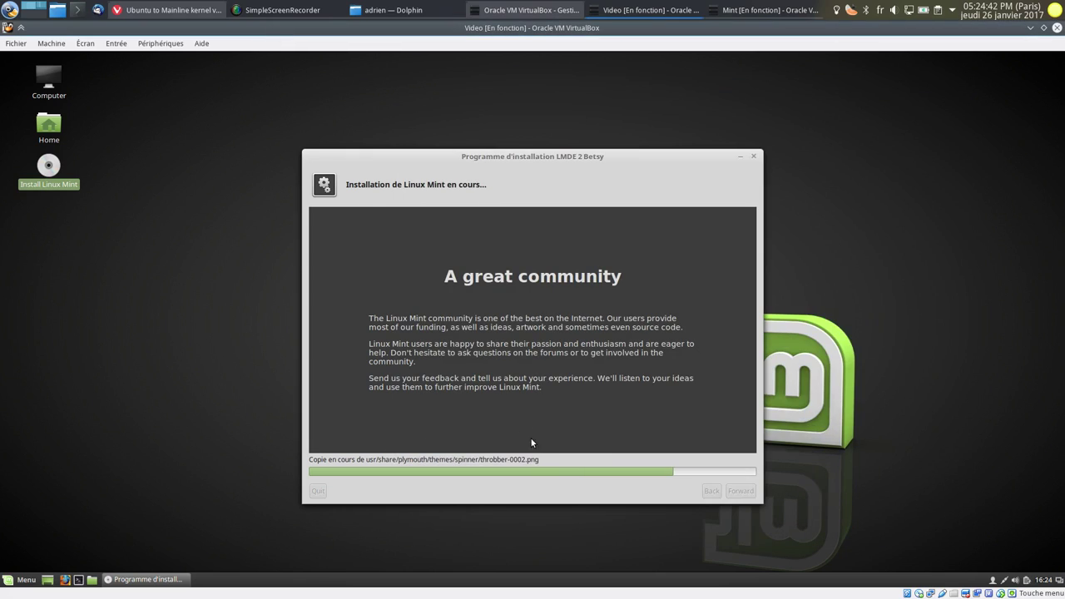
click(770, 6)
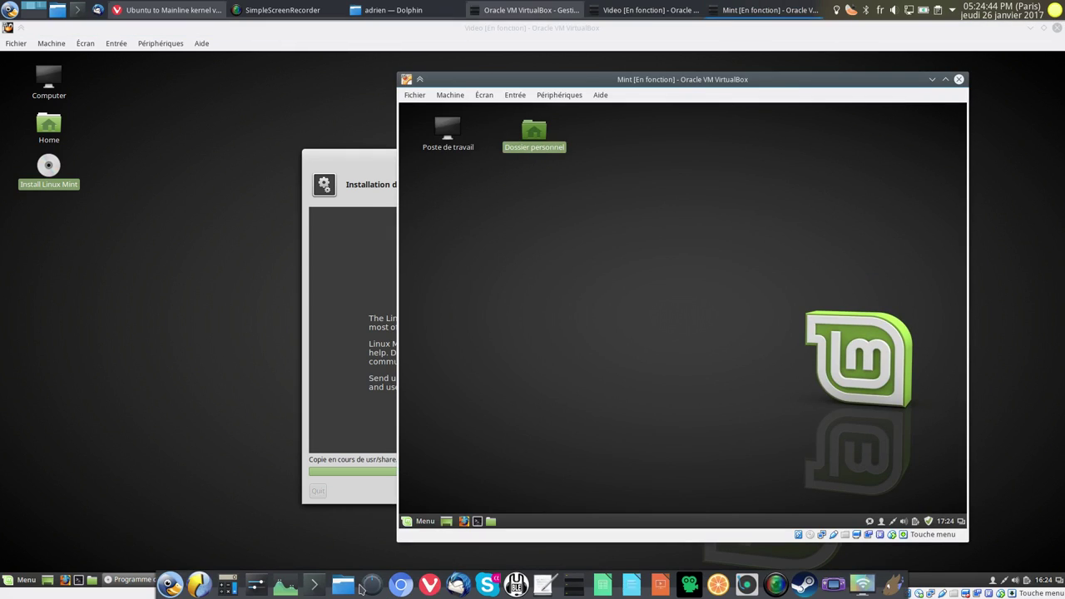
Step: Examine the host's processor, memory and network load in the system monitor and minimise it
key(ctrl+Escape)
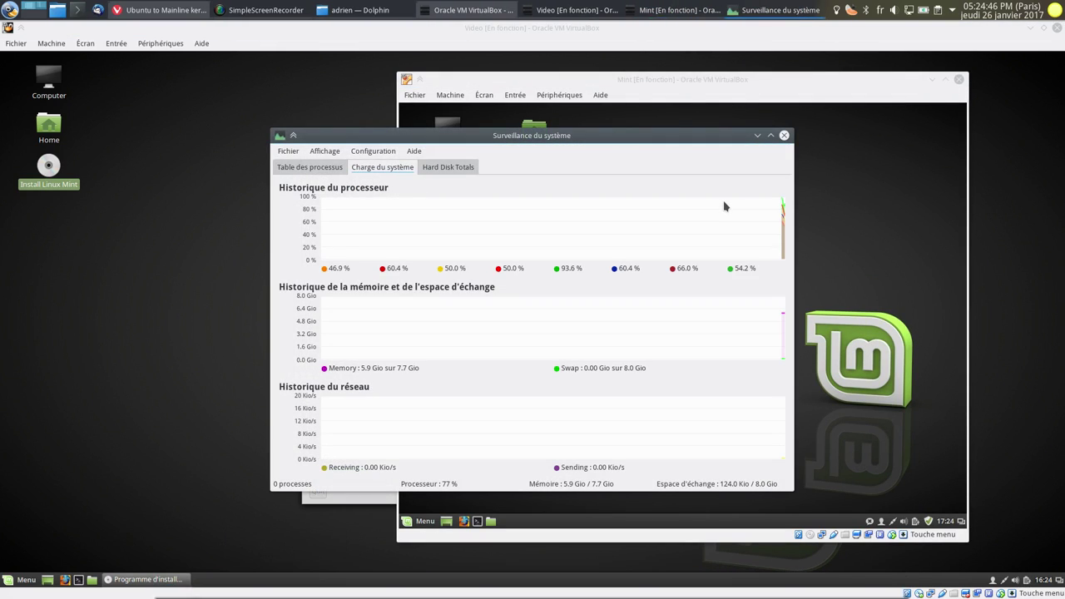
mouse_move(735, 200)
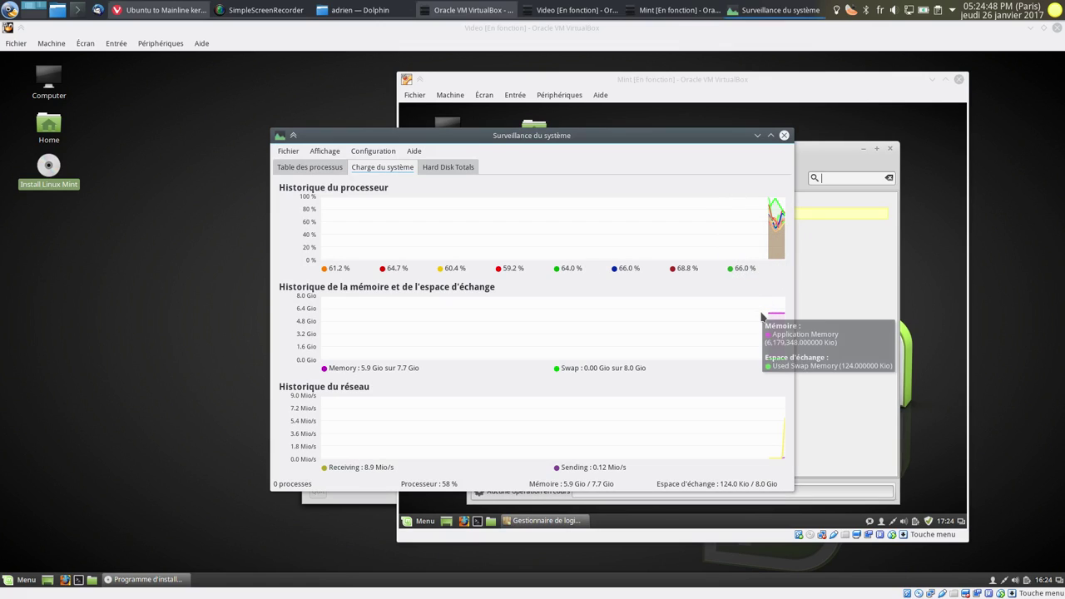
click(758, 135)
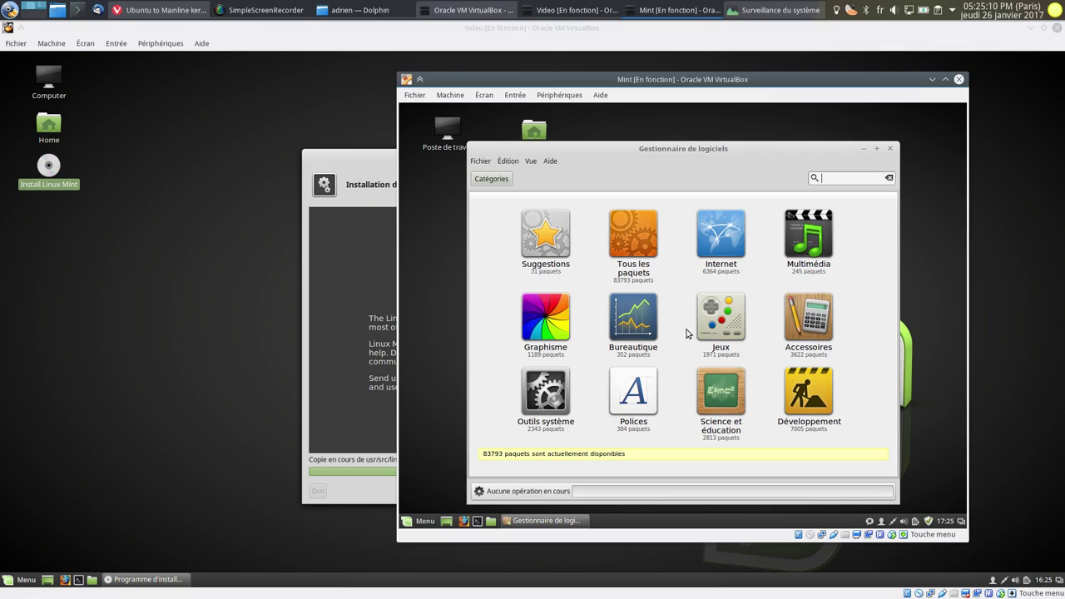
Step: Search the software manager for nvidia, view the Nvidia-current package's details and return to the results
text(nvidia)
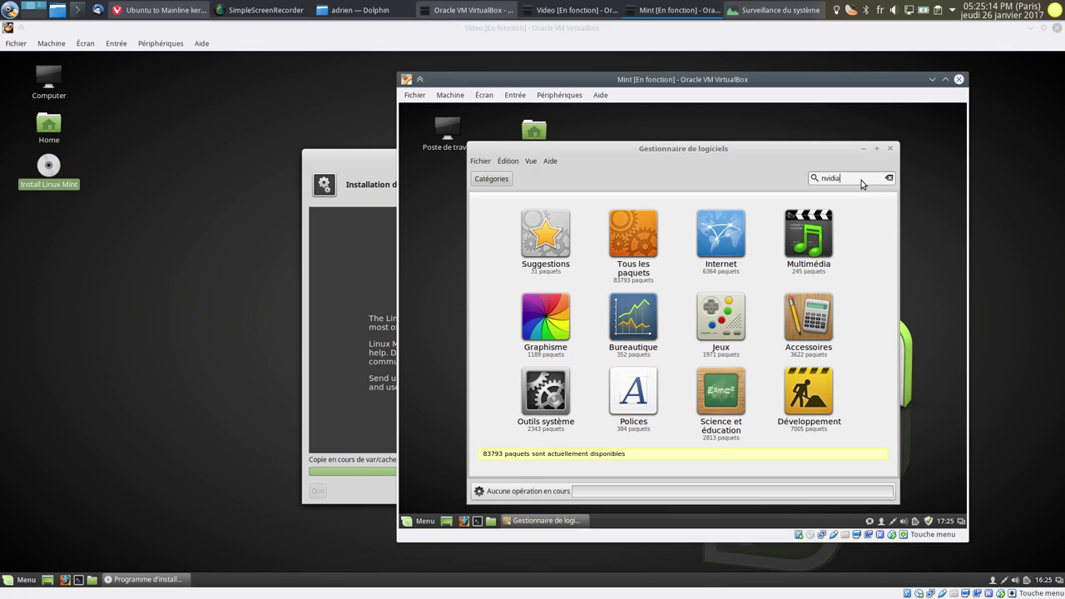
key(Return)
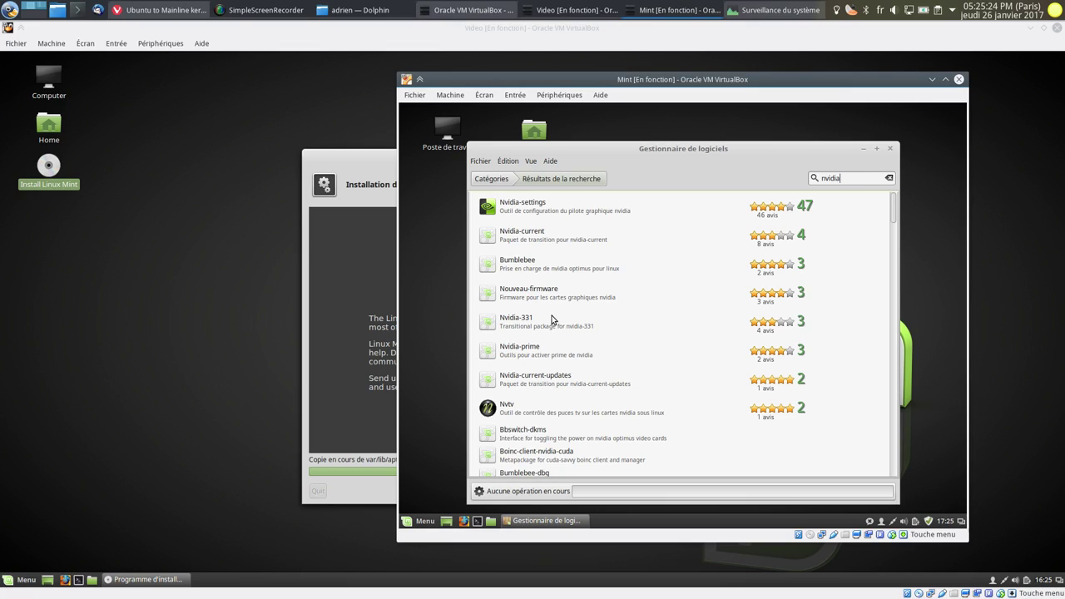
scroll(566, 354, down, 3)
scroll(566, 374, up, 3)
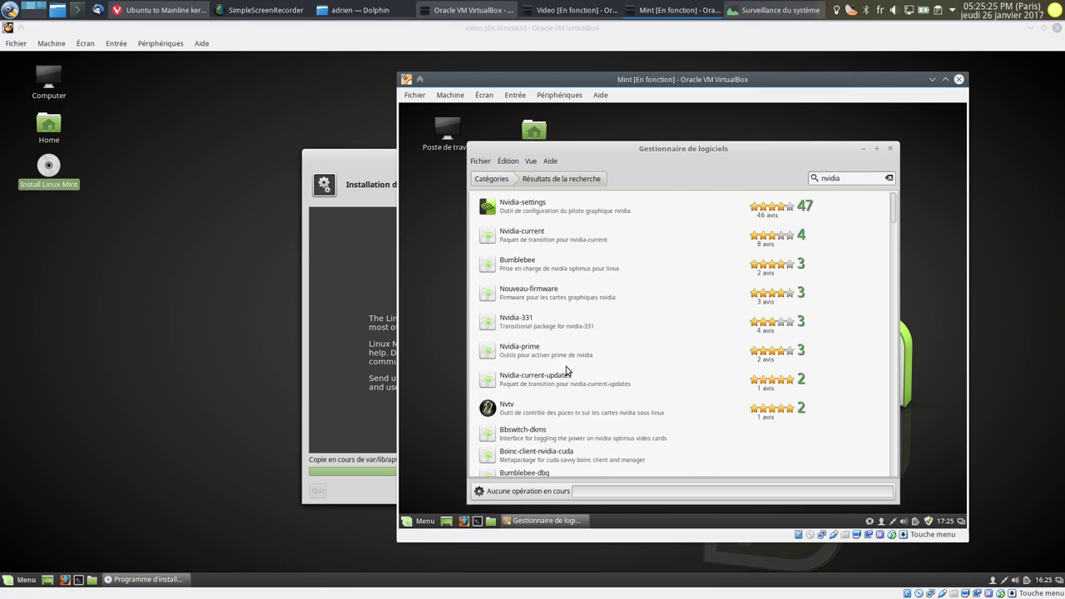
click(522, 236)
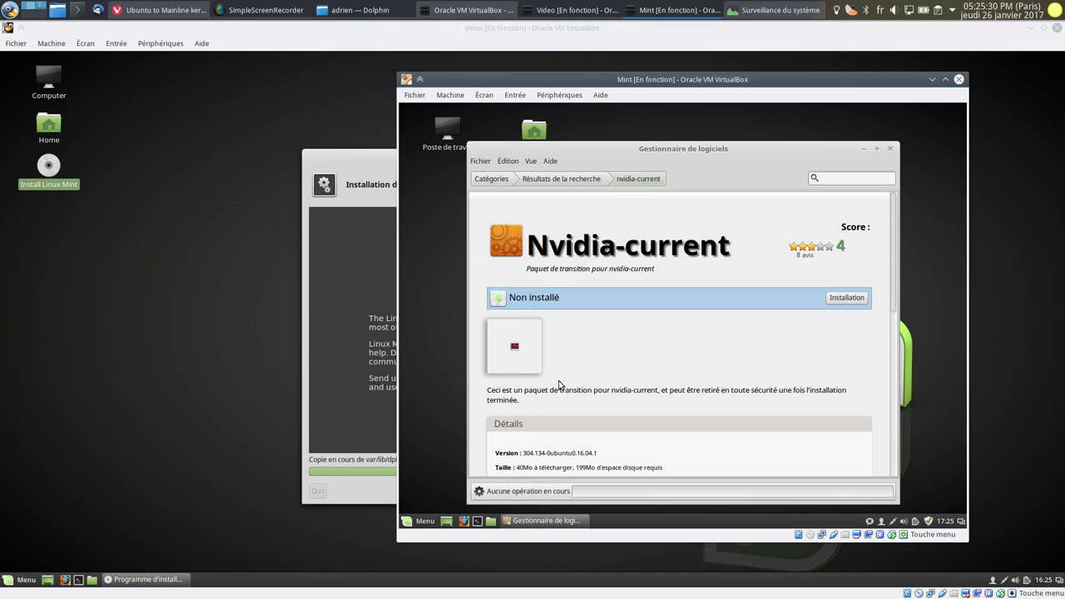
click(556, 180)
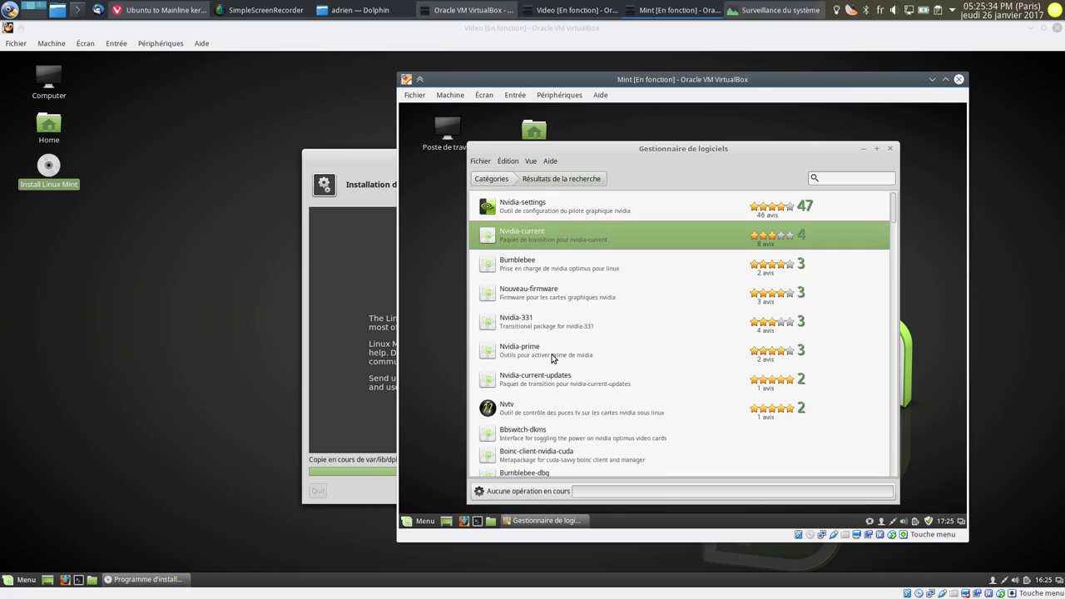
Step: Look through the nvidia search results for the available driver versions, selecting the Nvidia-367 package
scroll(573, 266, down, 10)
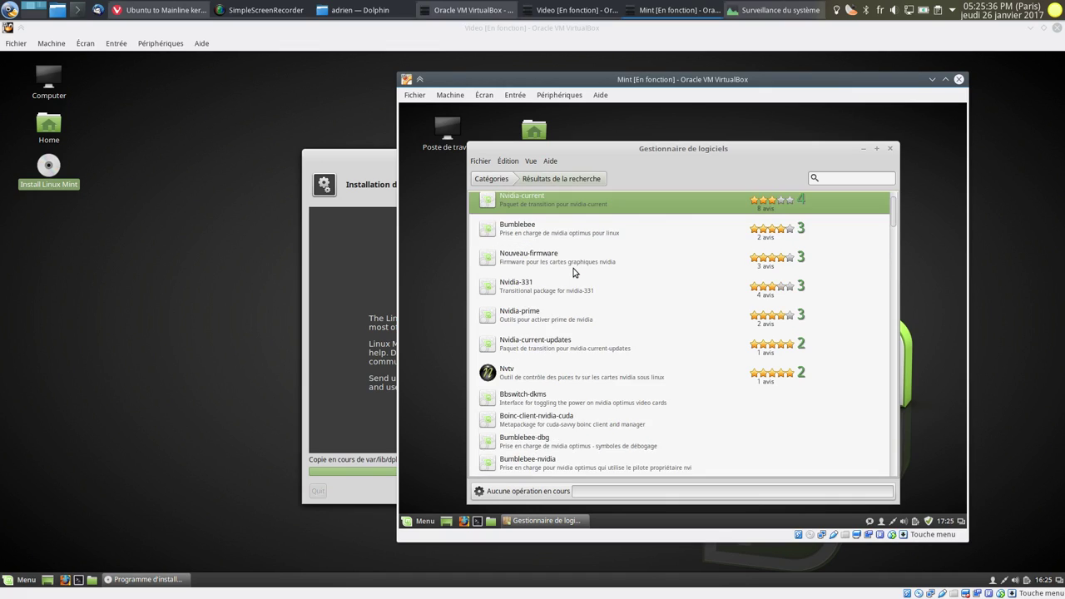
scroll(573, 272, down, 5)
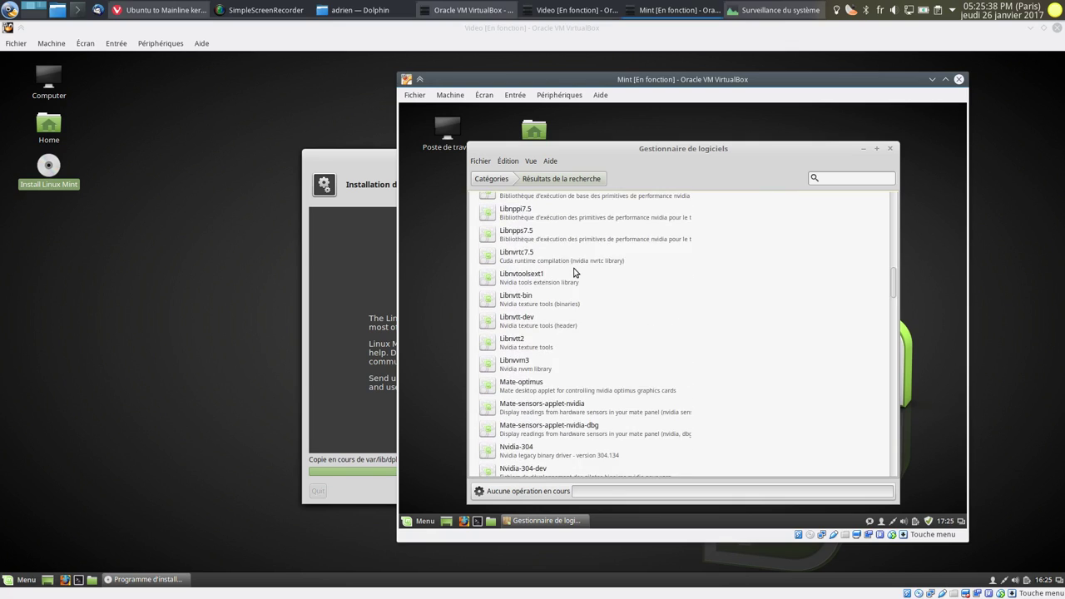
scroll(574, 273, down, 8)
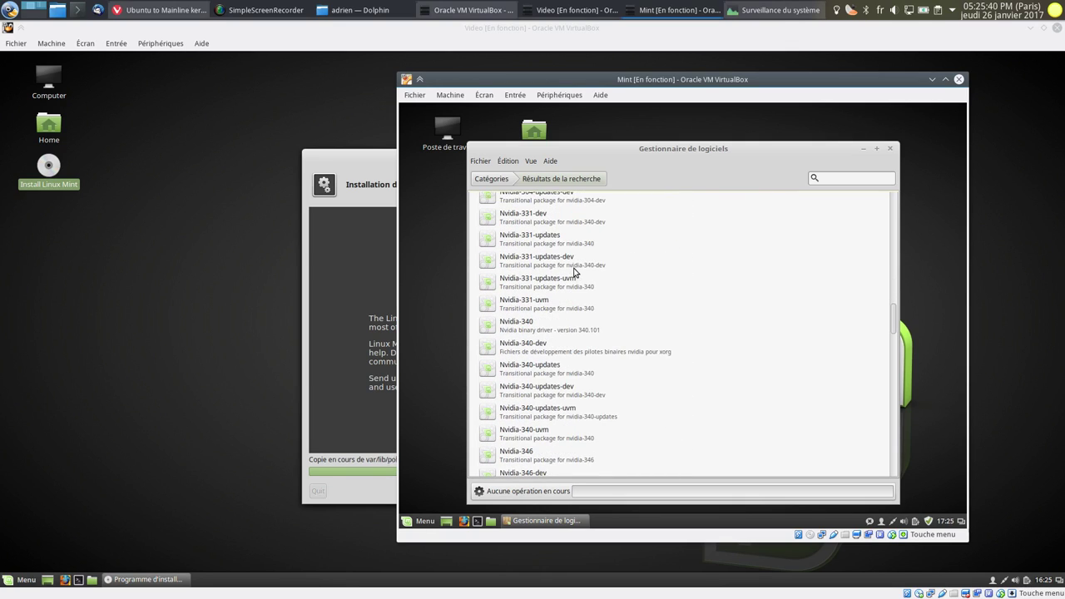
scroll(595, 381, down, 2)
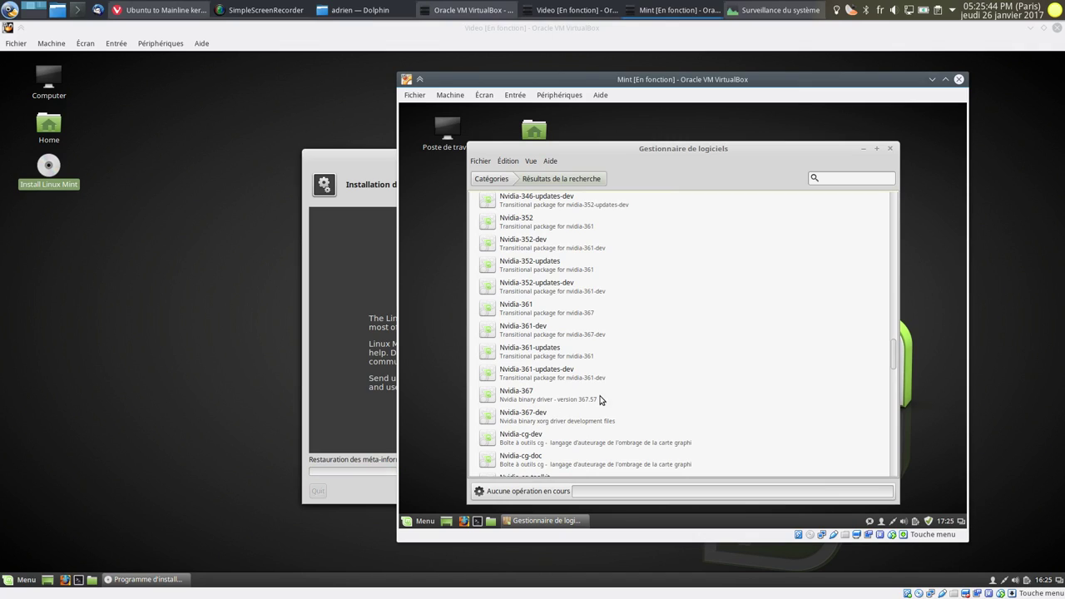
click(585, 399)
scroll(596, 395, down, 1)
scroll(596, 395, down, 2)
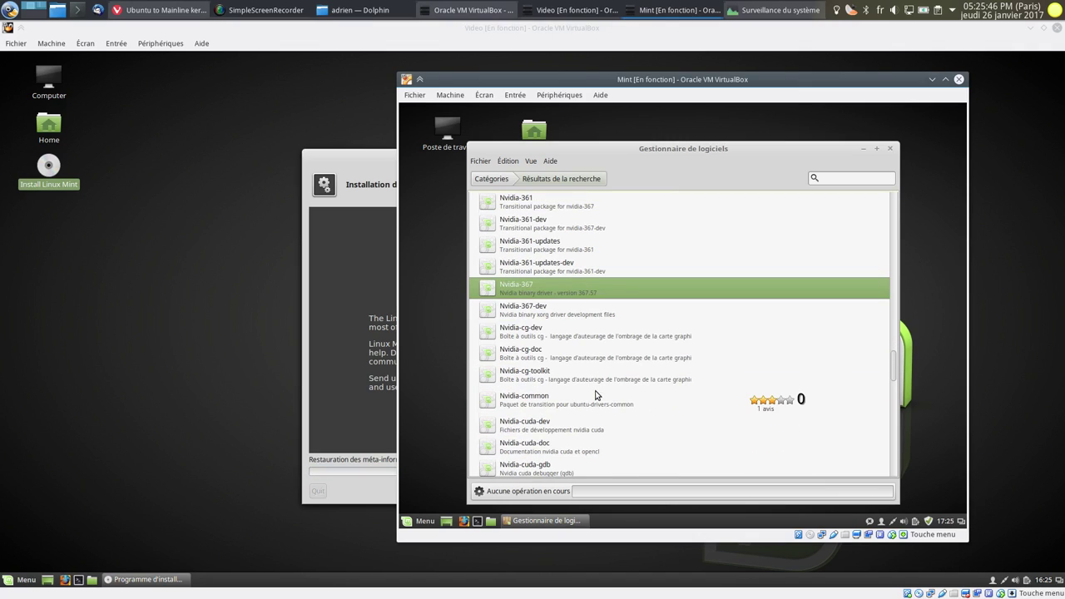
scroll(599, 393, down, 3)
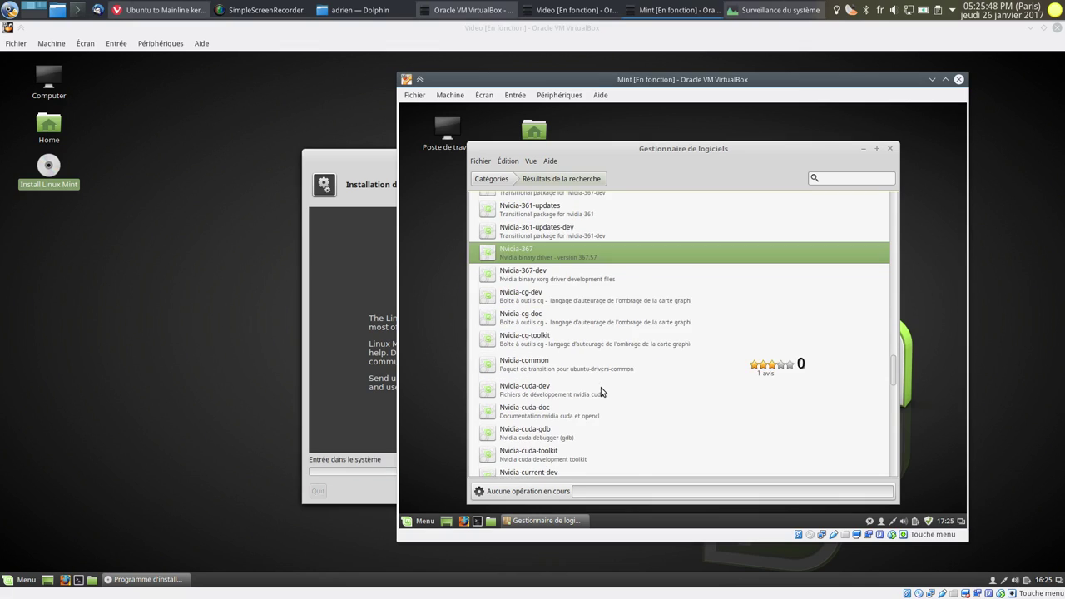
scroll(602, 392, down, 1)
scroll(601, 392, up, 5)
scroll(616, 390, up, 3)
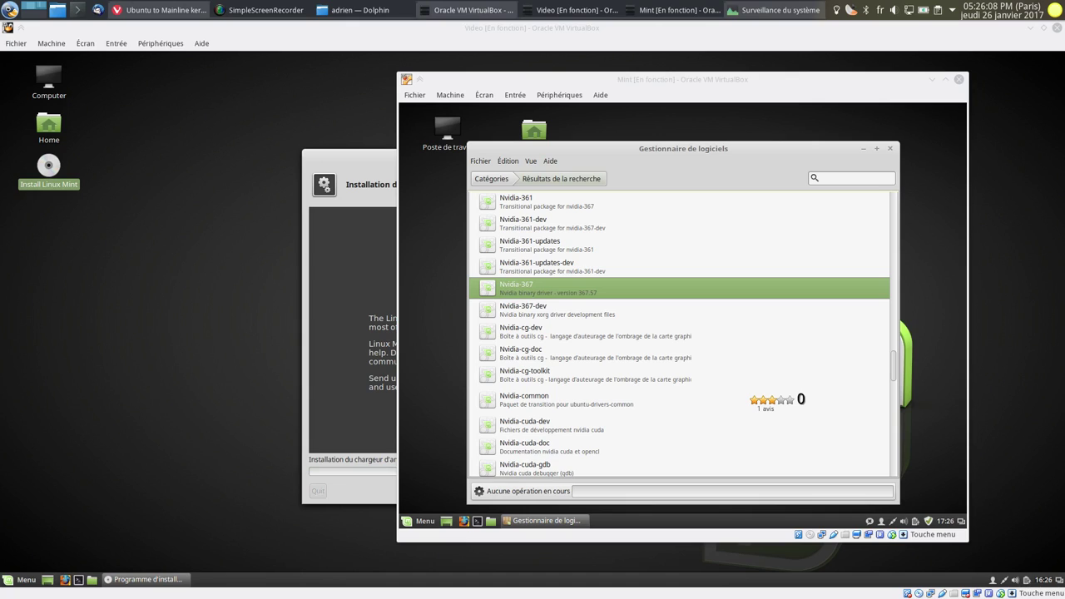
Step: Search the software manager for vlc and examine the Vlc package's description, version and size
click(841, 179)
text(vlc)
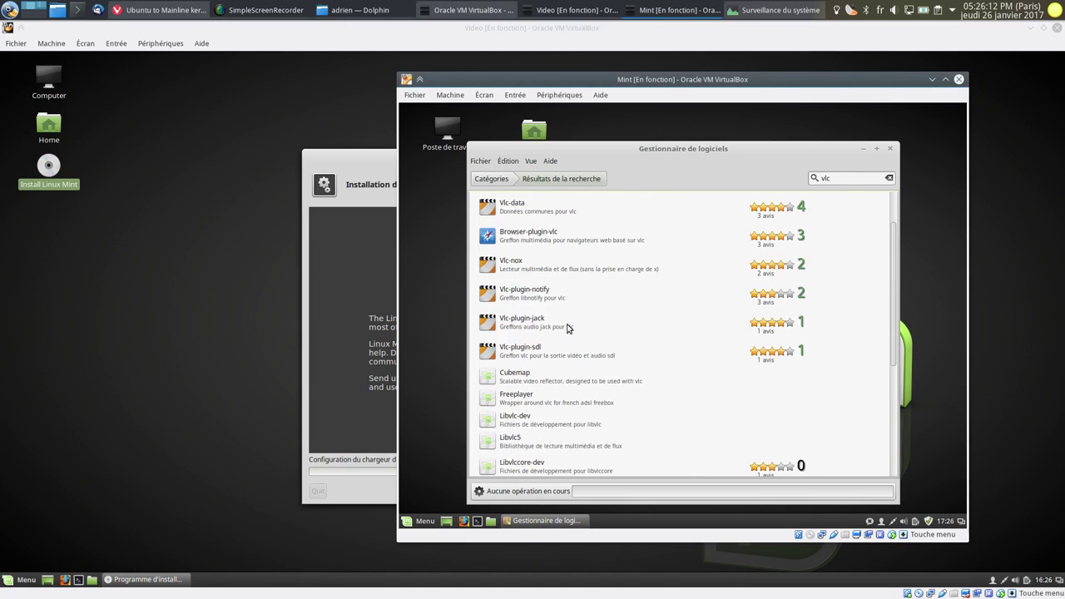
click(603, 206)
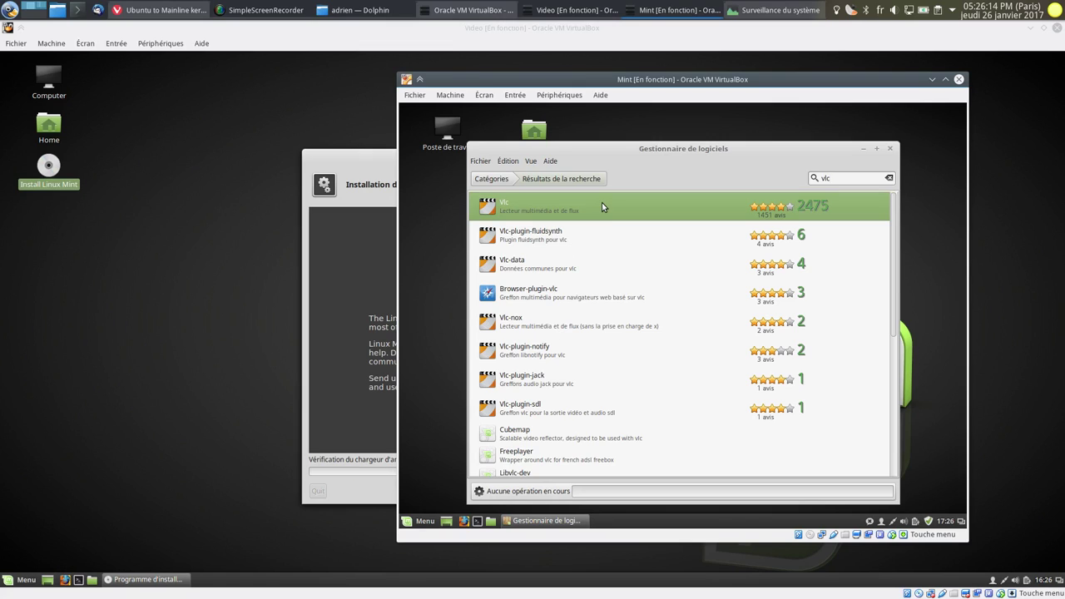
click(602, 203)
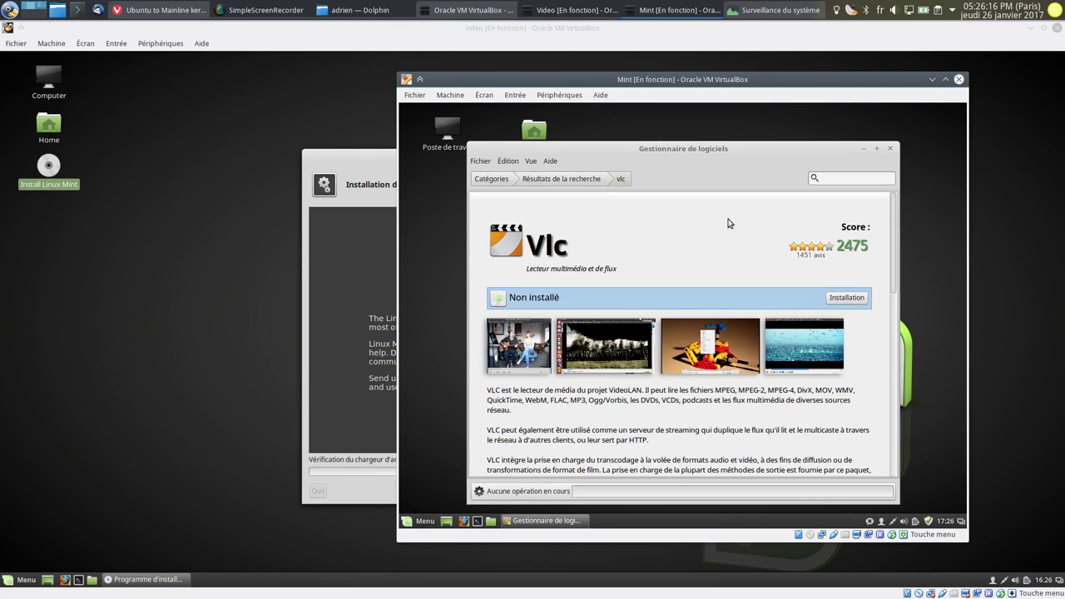
scroll(545, 396, down, 5)
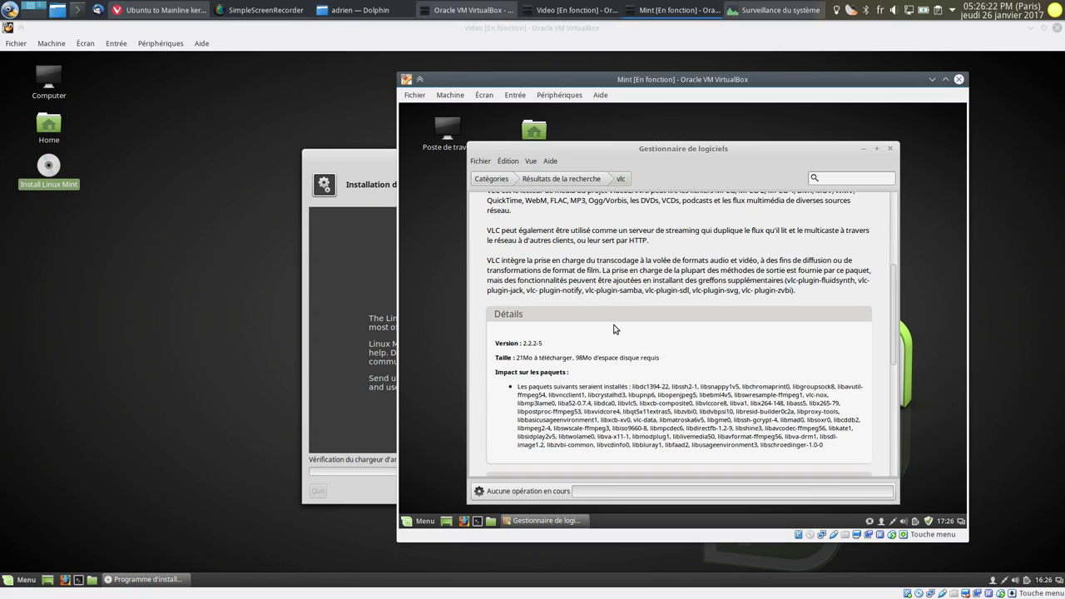
Step: Close the software manager and shut down the Mint virtual machine
click(891, 150)
click(423, 521)
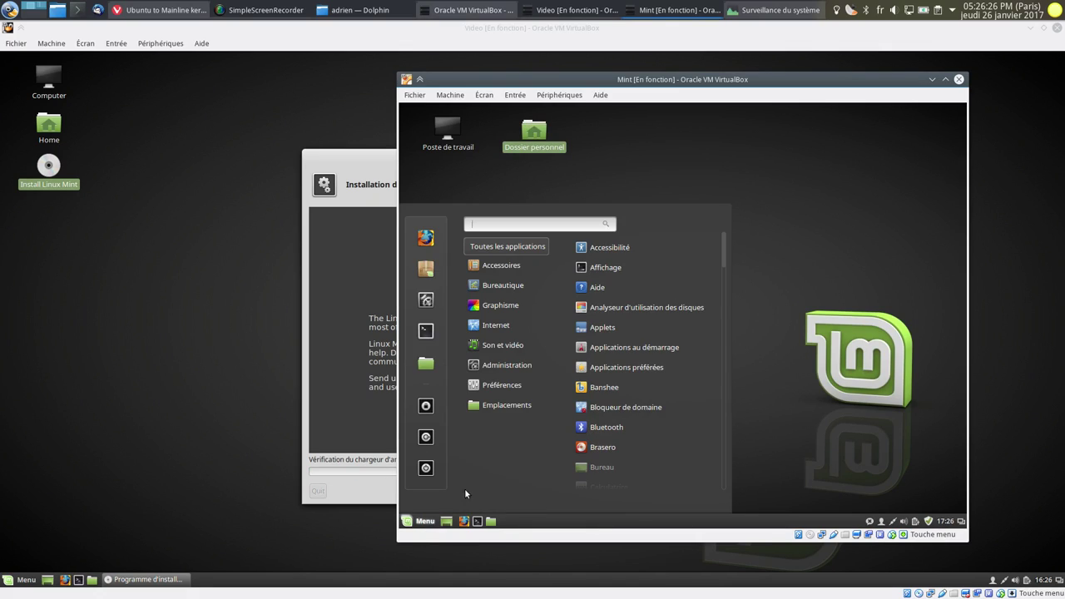
click(420, 468)
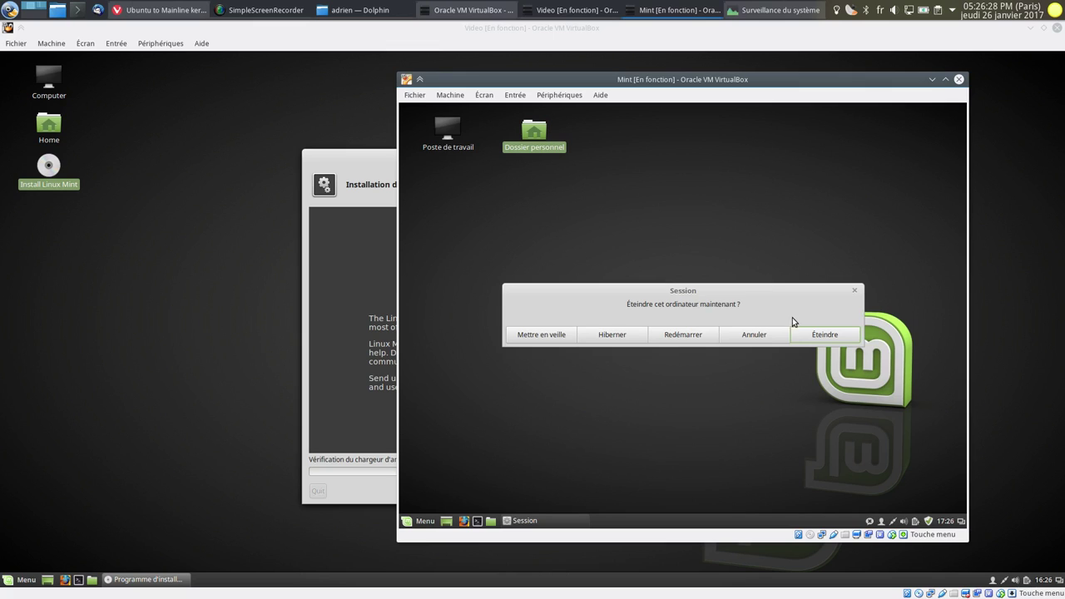
click(814, 334)
Step: Show the LMDE installation's virtual machine in full screen and restart it once the installation is finished
click(341, 279)
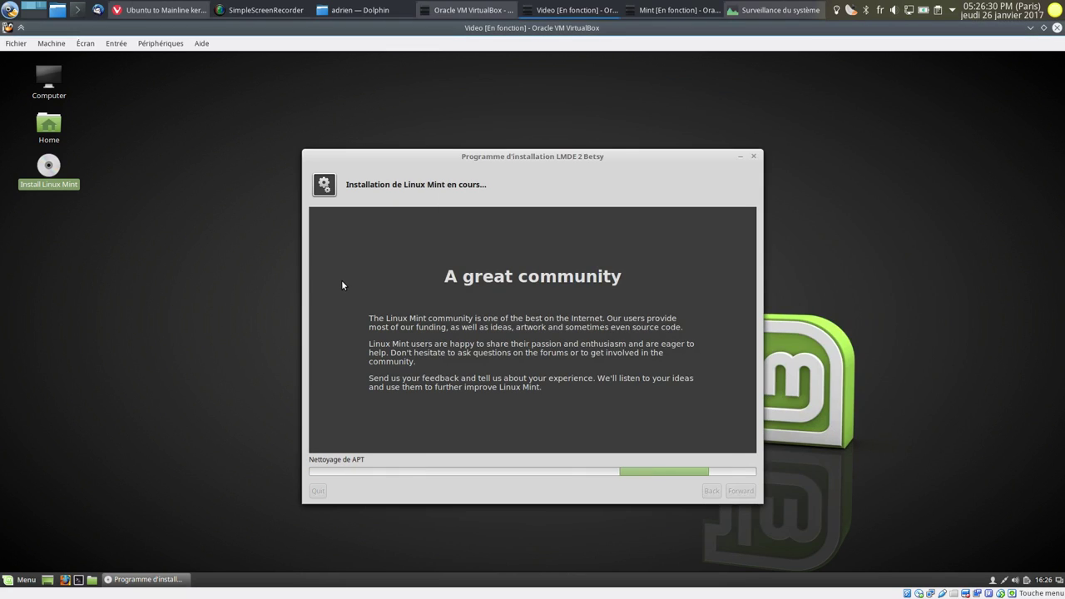
key(ctrl+f)
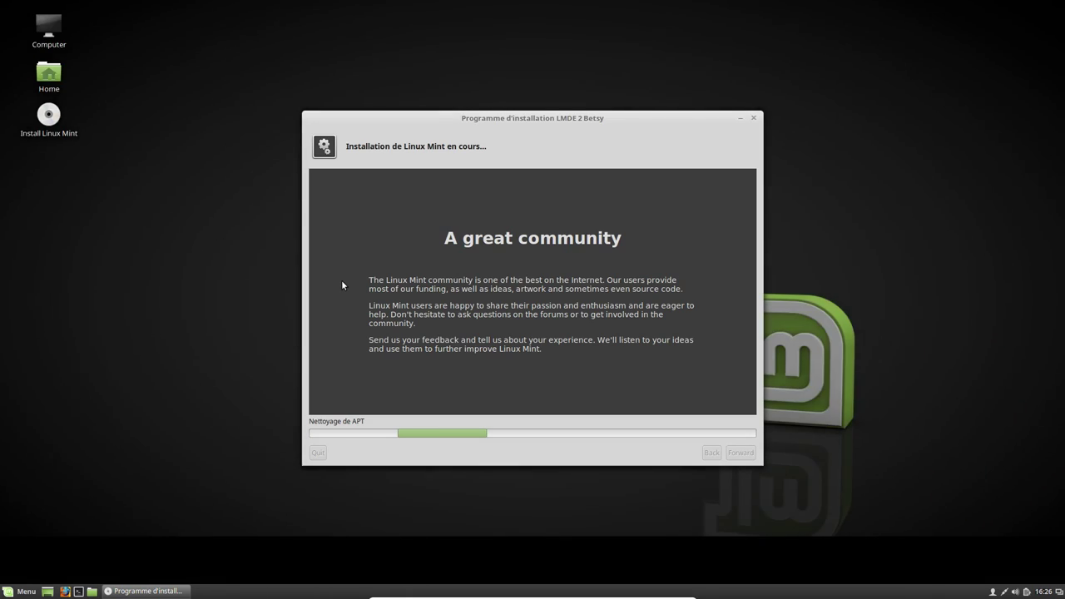
click(574, 332)
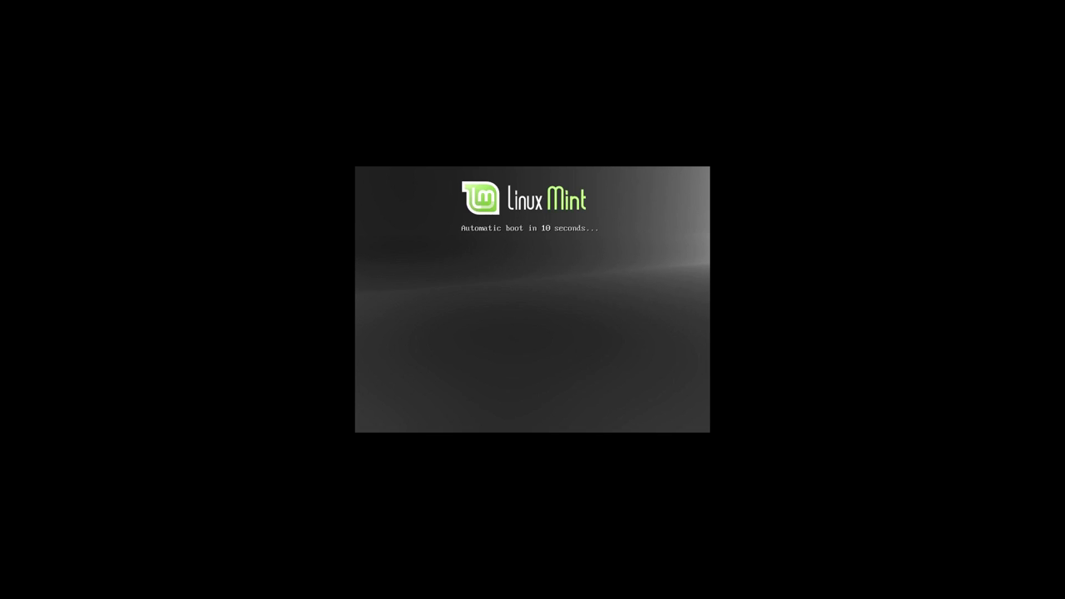
Step: Interrupt the automatic boot, choose Boot from local drive and start the installed LMDE system
click(702, 119)
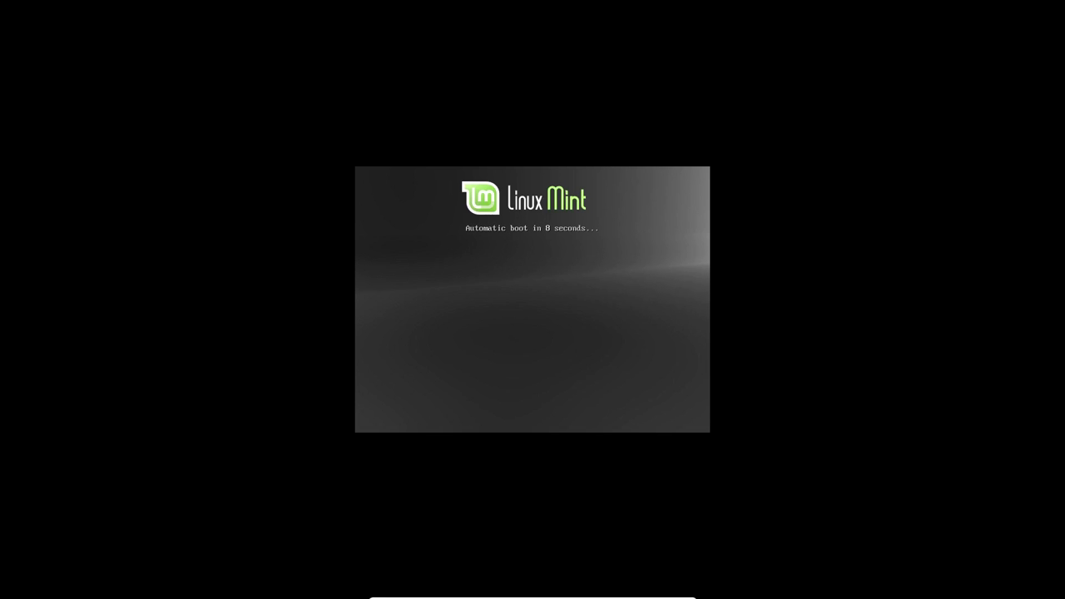
key(Down)
key(Down)
key(Down)
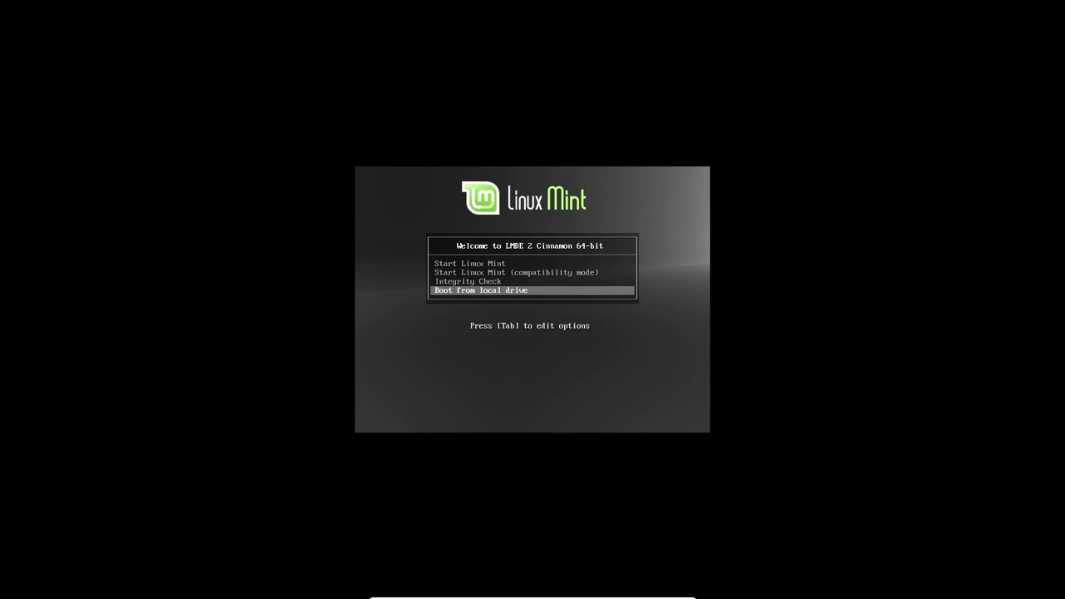
key(Return)
key(Return)
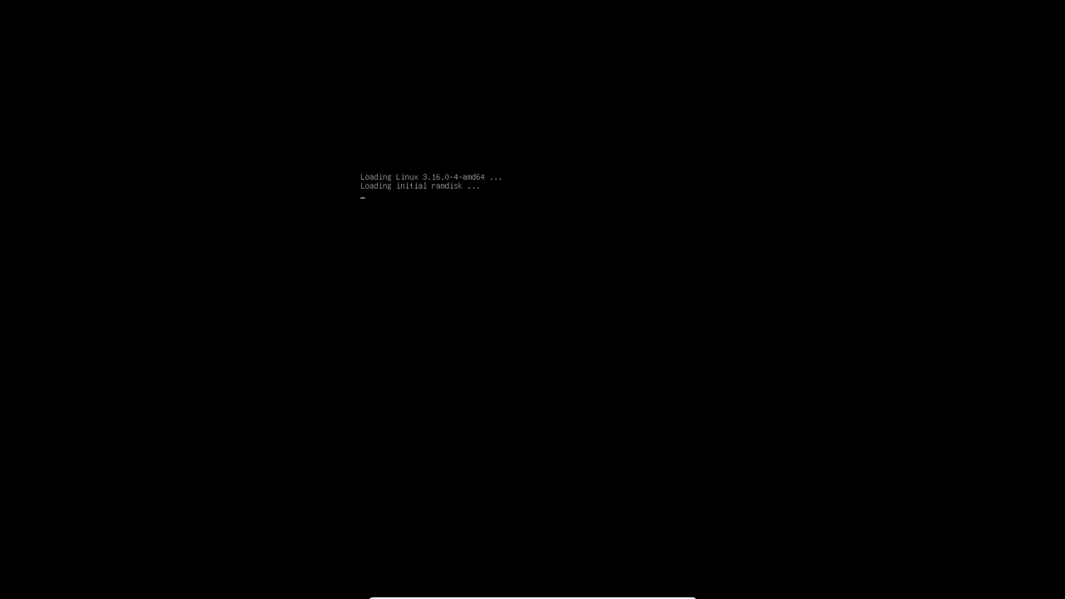
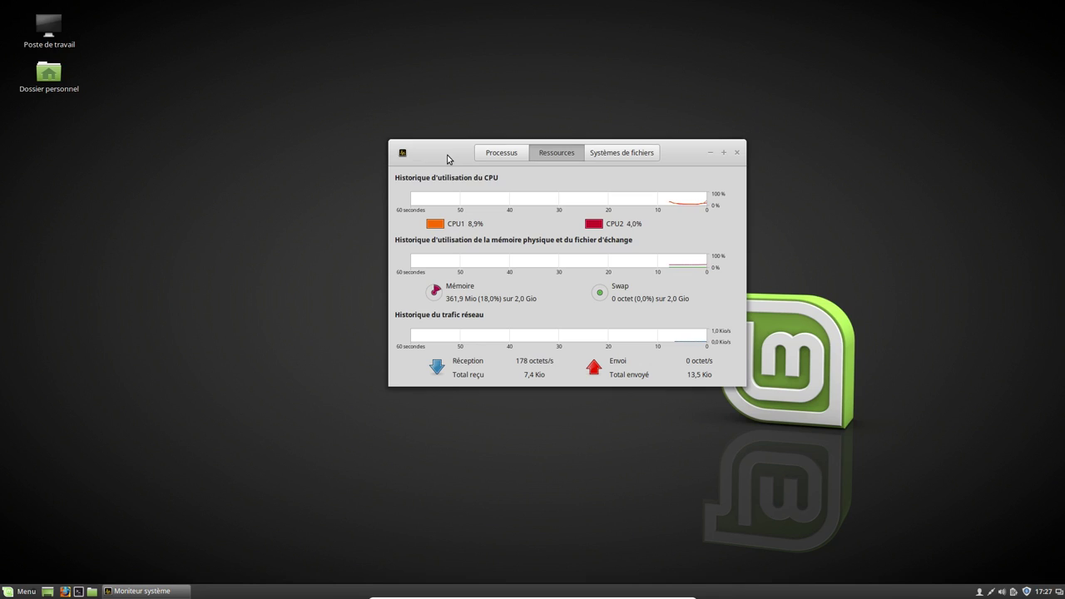
Step: Close the system monitor and look through the applications installed in each menu category, from Accessoires to Administration
click(736, 152)
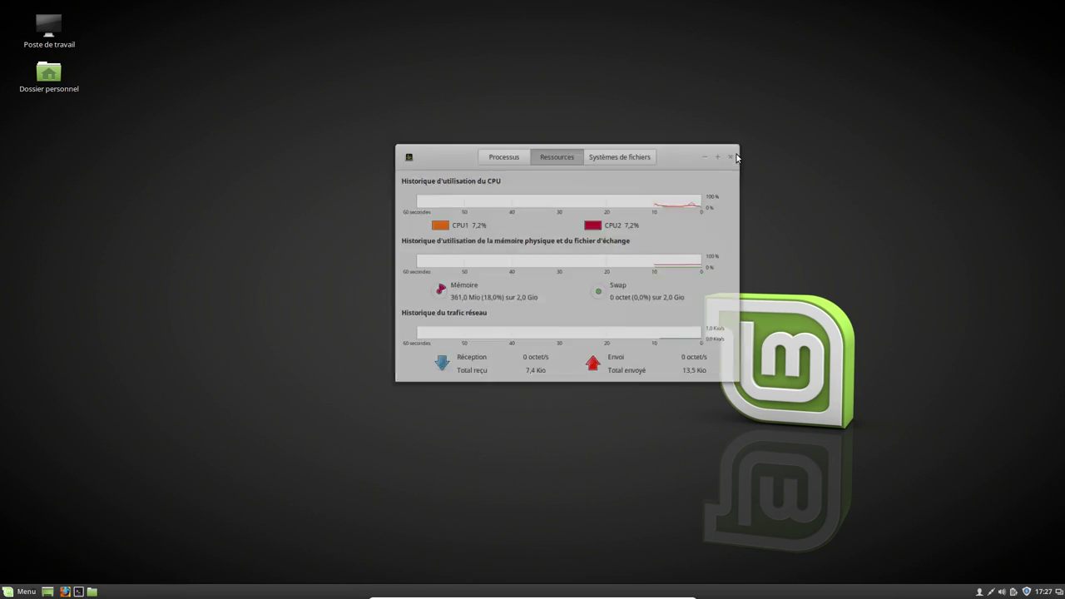
click(19, 591)
mouse_move(114, 336)
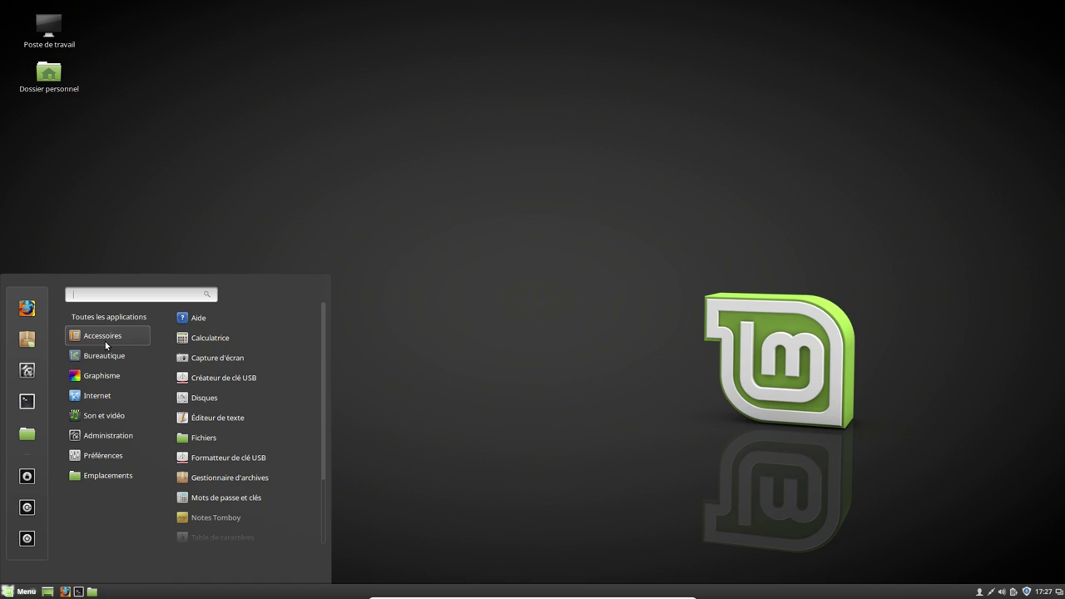
mouse_move(121, 355)
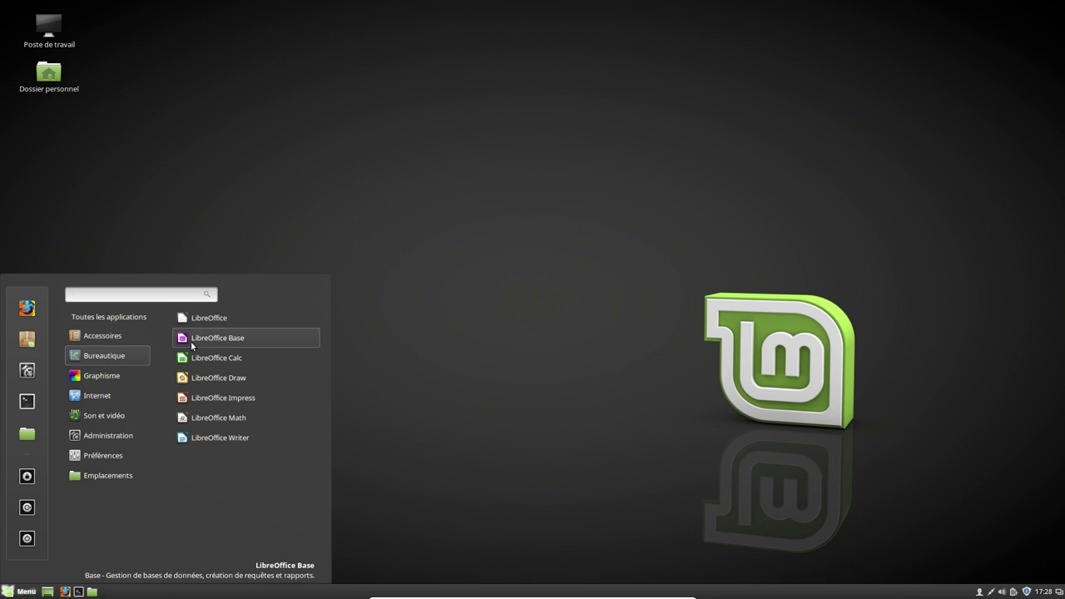
mouse_move(124, 376)
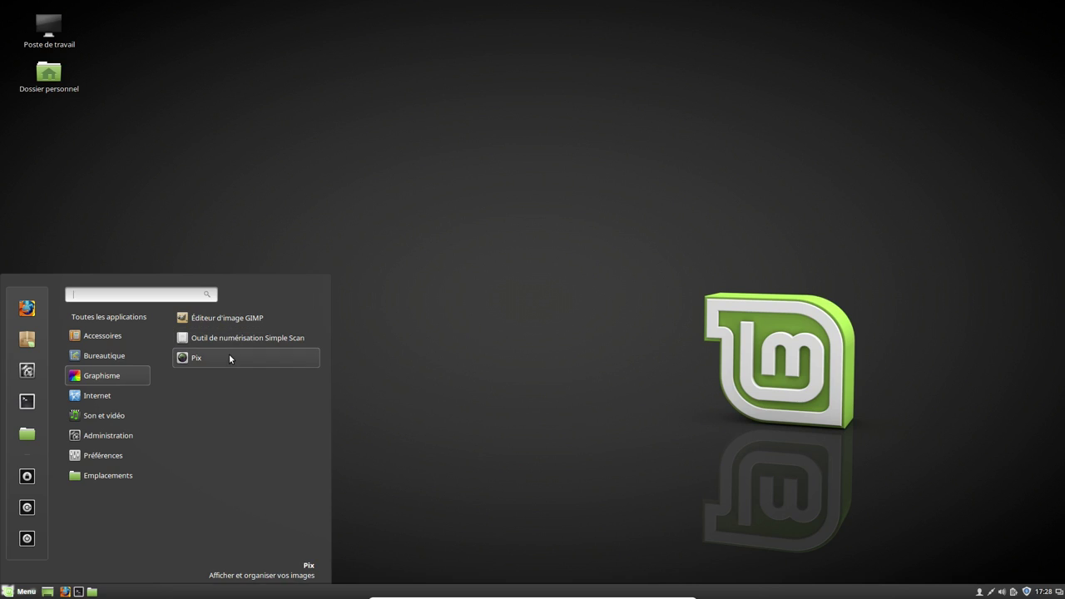
mouse_move(129, 396)
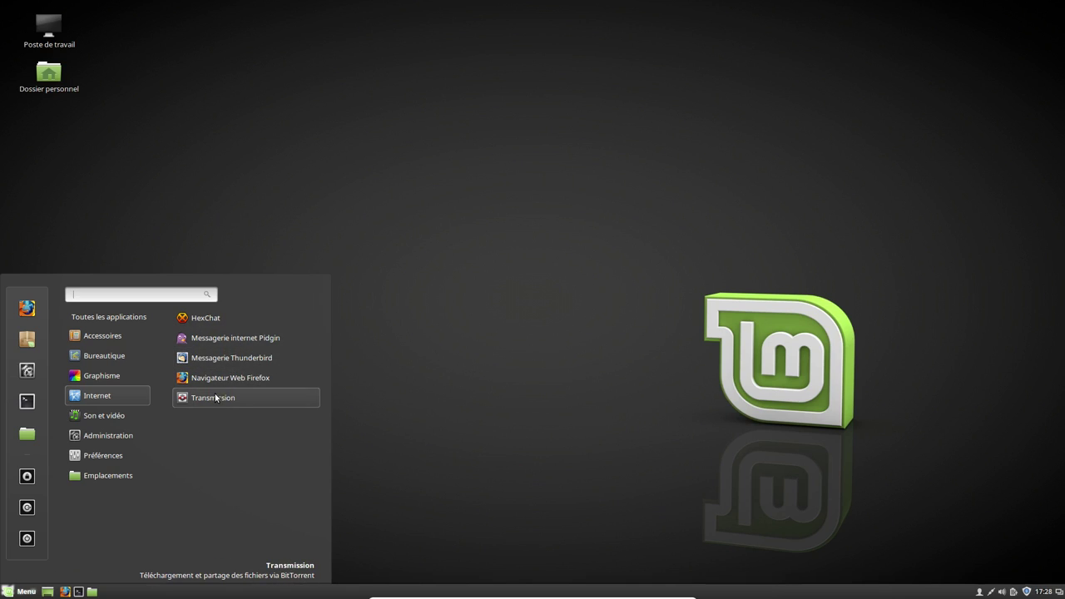
mouse_move(129, 415)
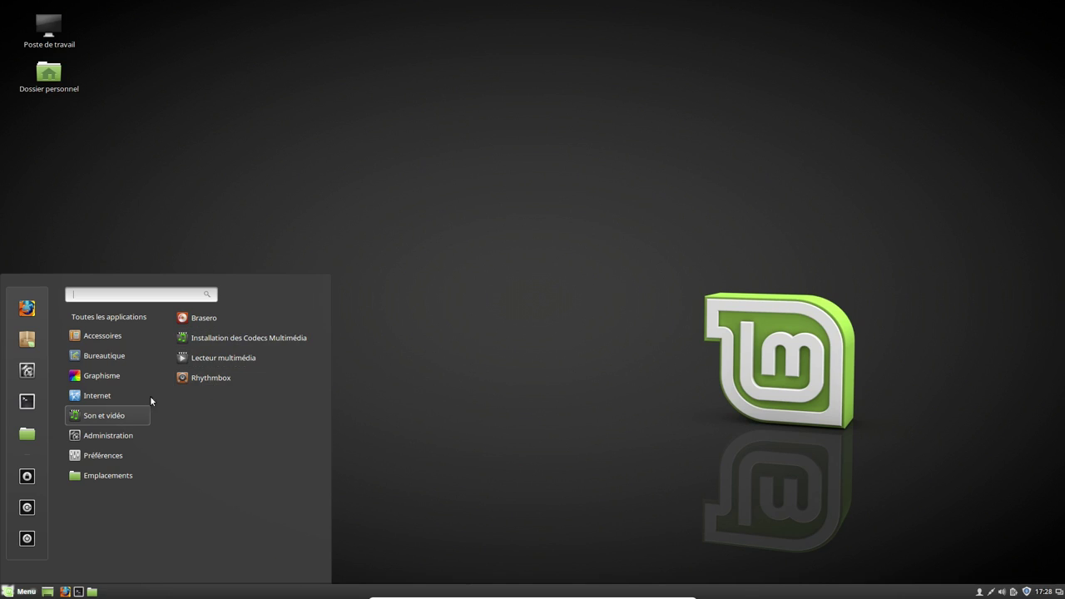
mouse_move(114, 432)
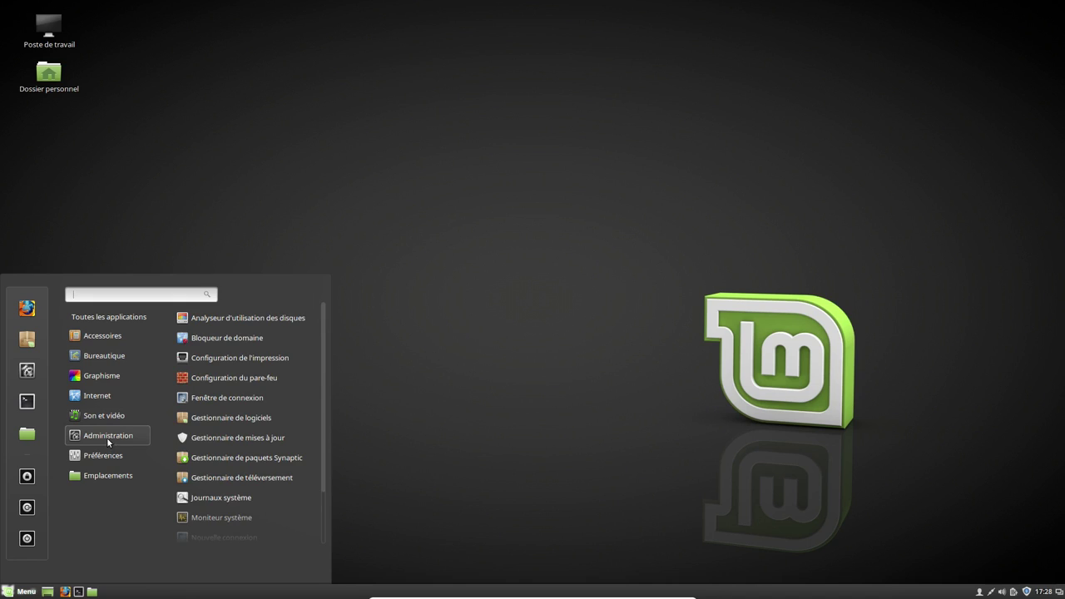
Step: Leave the applications menu, view the contents of the personal folder and close its window
click(190, 142)
click(40, 73)
double_click(40, 73)
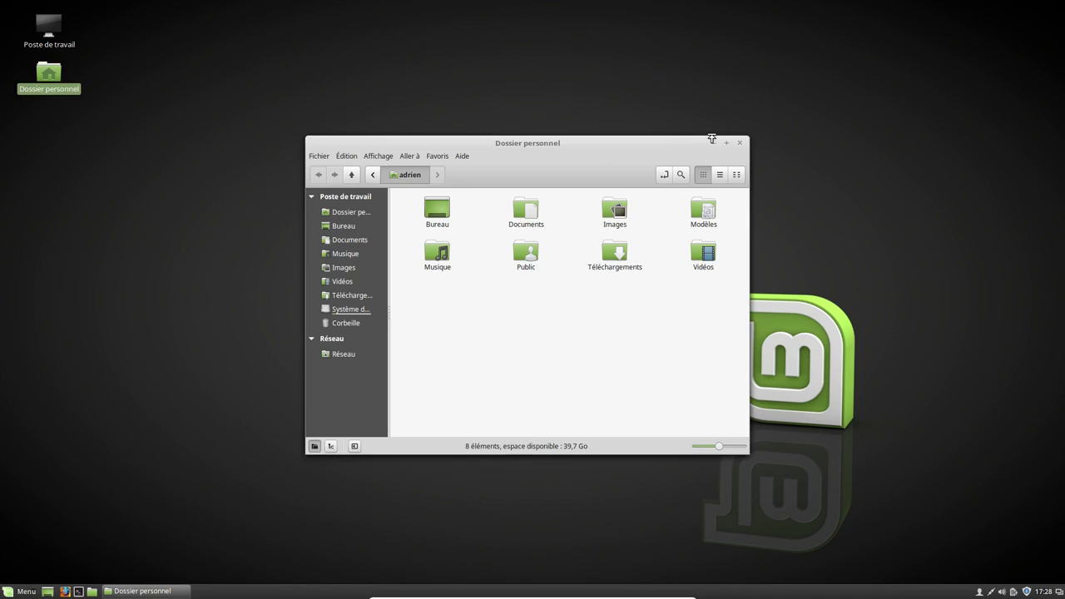
click(741, 144)
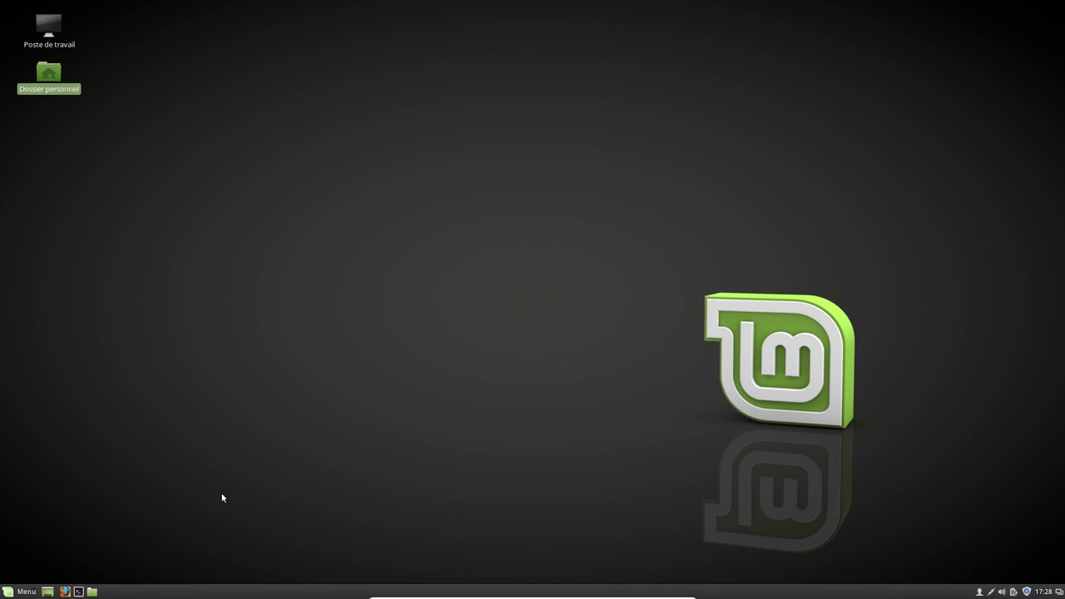
Step: Set the update manager's policy to "Toujours tout mettre à jour" and confirm it
click(1026, 592)
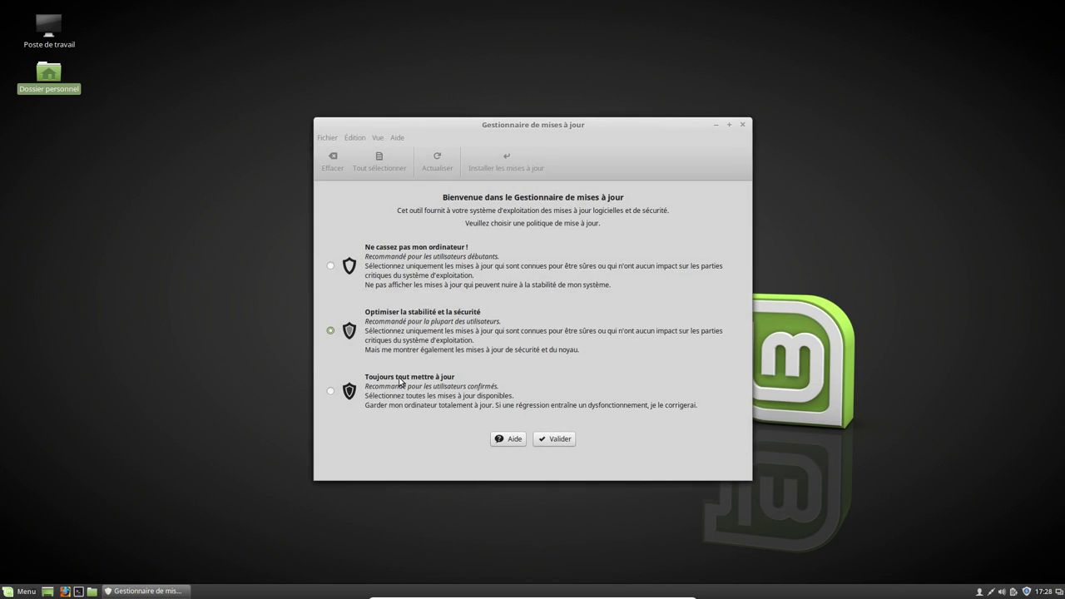
click(479, 390)
click(573, 441)
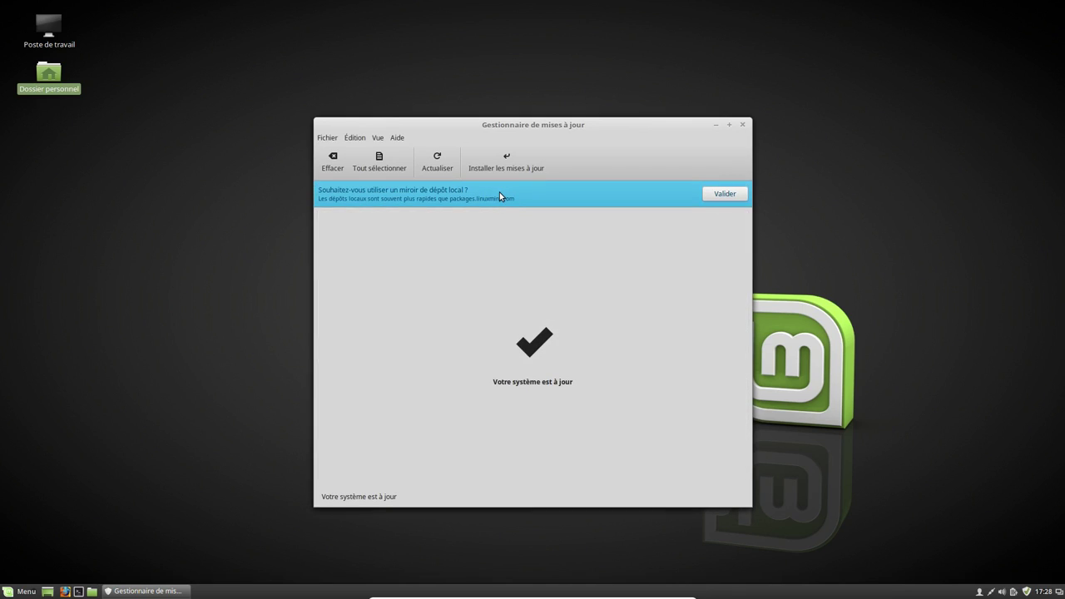
Step: Accept the local mirror suggestion, authenticate with the account password and set the Principal (betsy) mirror to the fastest French server
click(725, 194)
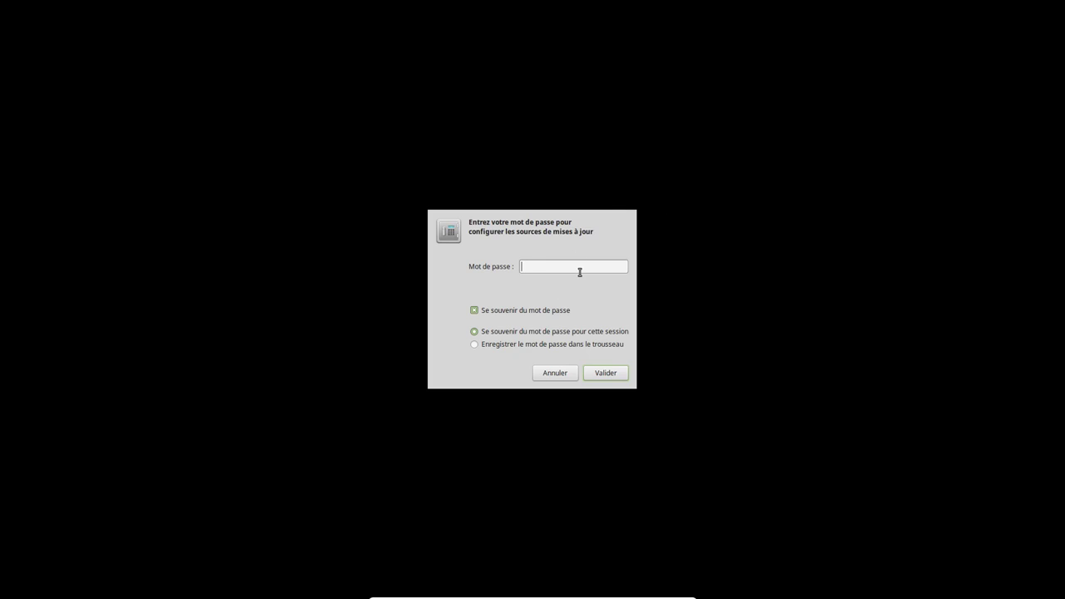
key(Escape)
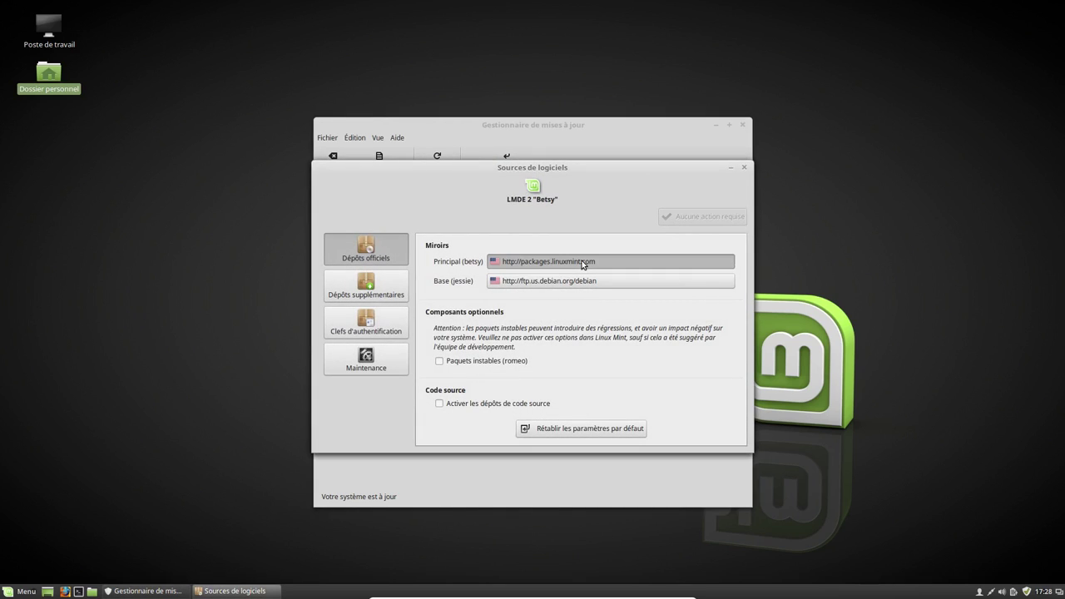
click(584, 262)
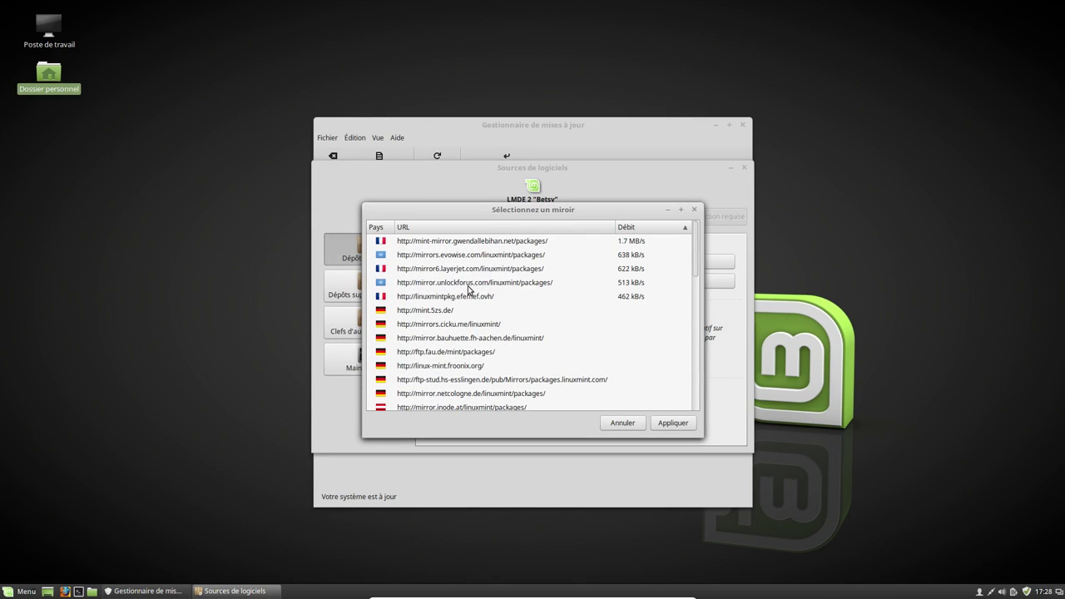
click(687, 425)
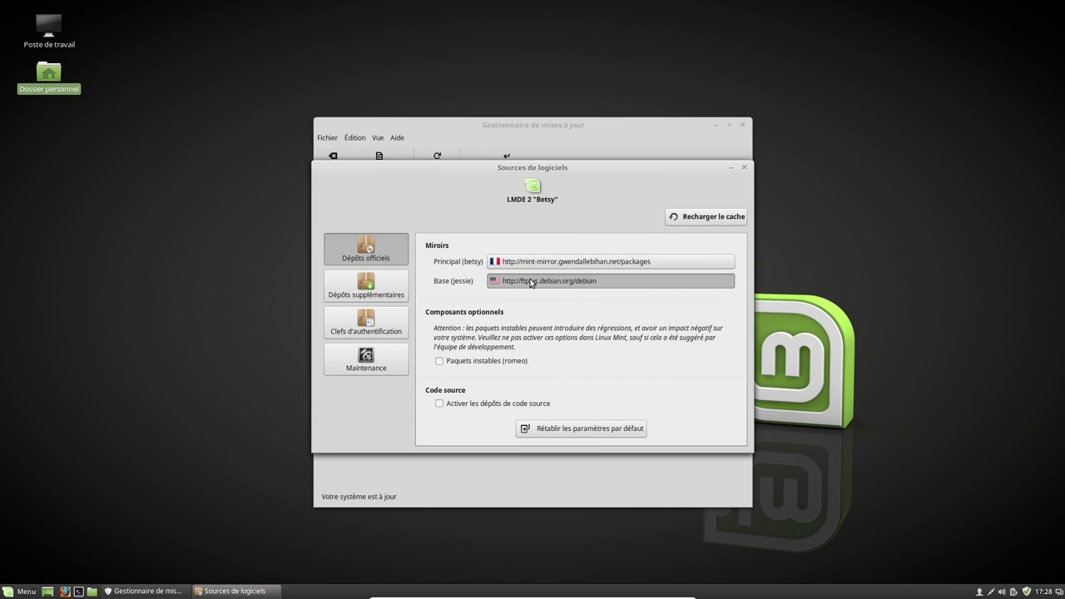
Step: Set the Base (jessie) mirror to ftp://debian.ens-cachan.fr/debian and reload the package cache
click(531, 283)
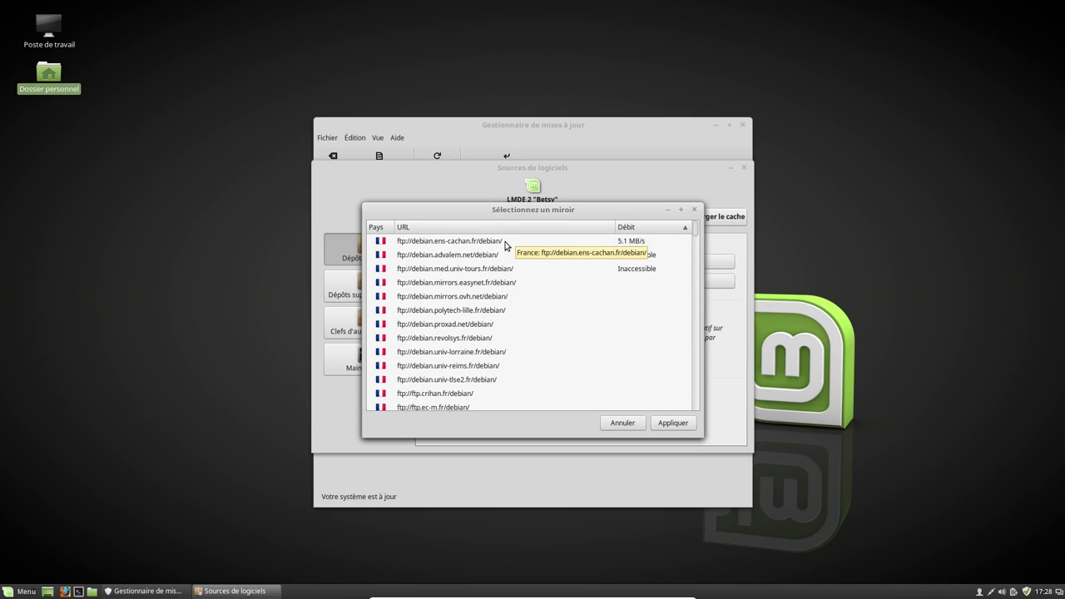
click(506, 241)
click(674, 423)
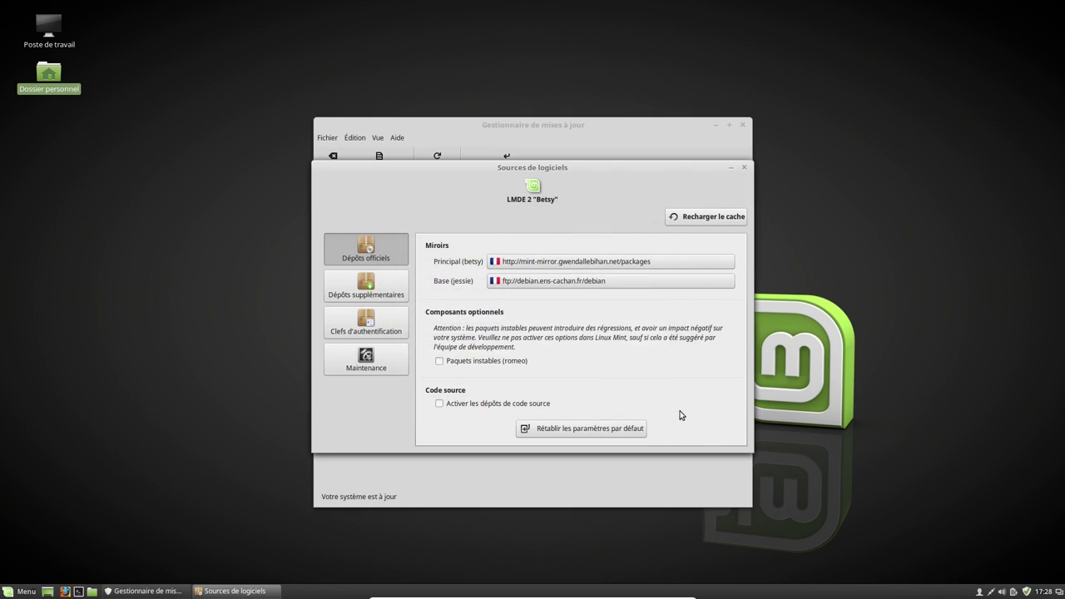
click(727, 218)
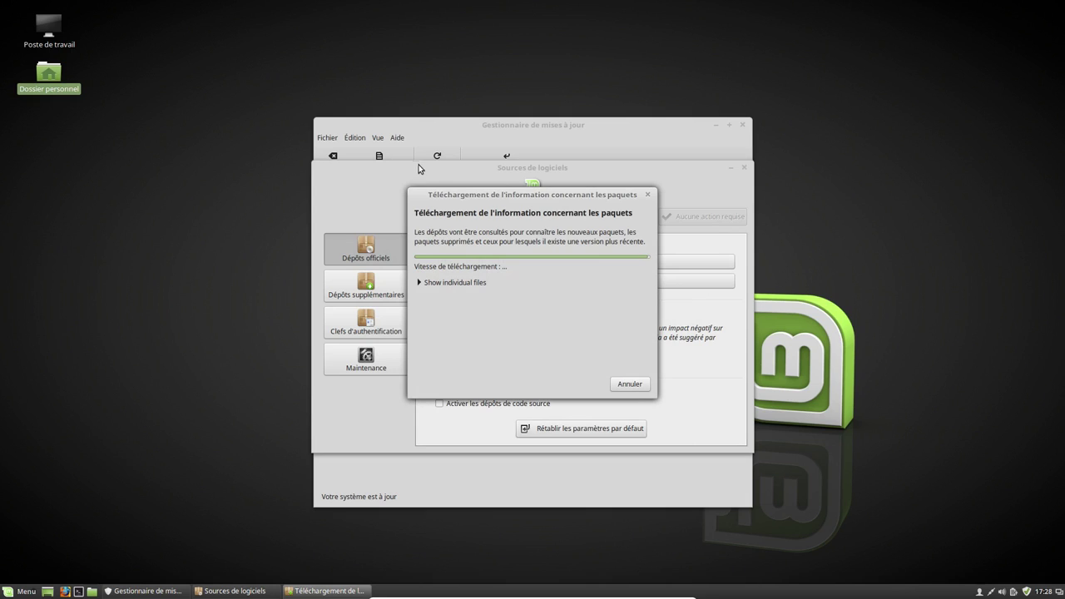
Step: Review the additional repositories, authentication keys and maintenance options, and close the software sources and the update manager
drag(447, 203, 799, 145)
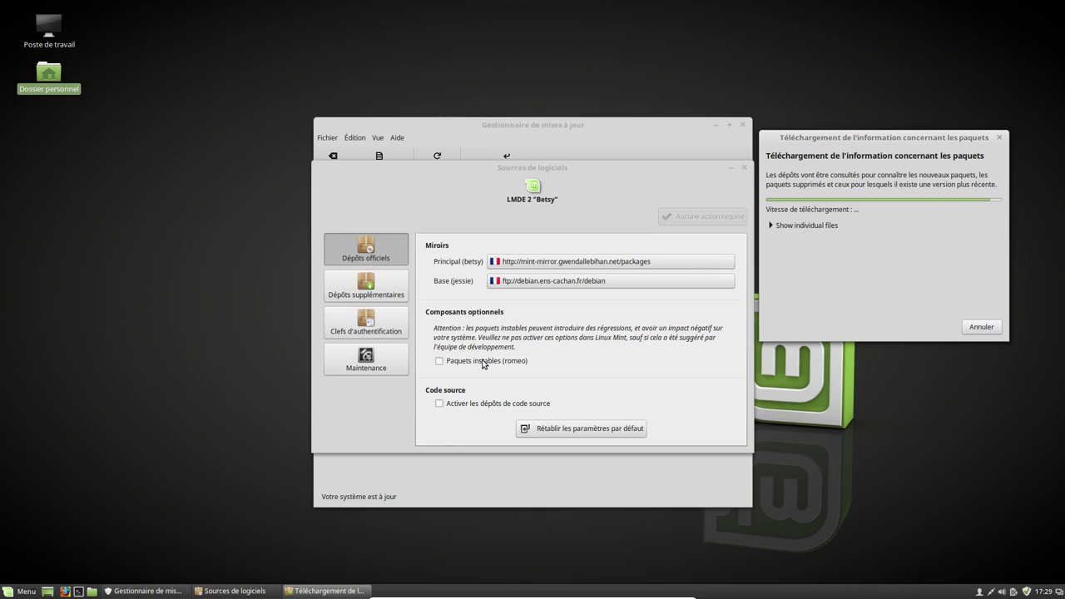
click(376, 291)
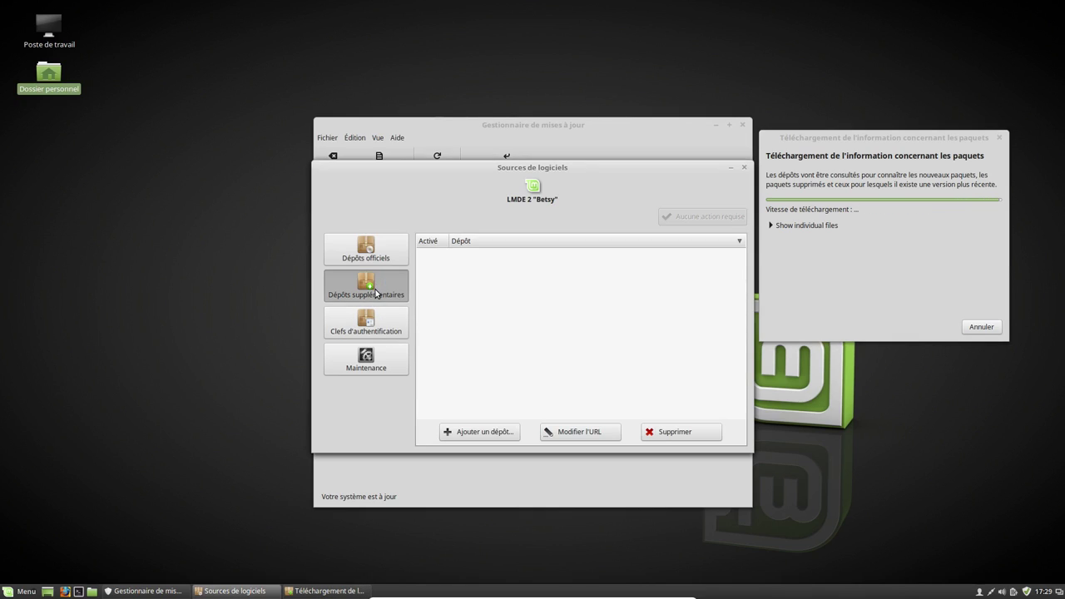
click(385, 331)
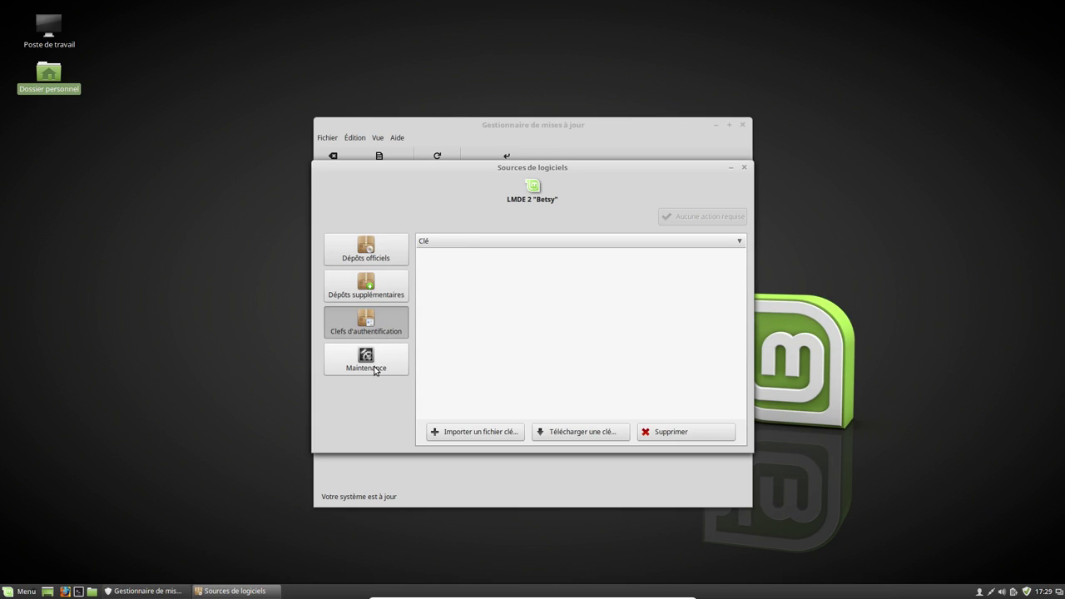
click(375, 370)
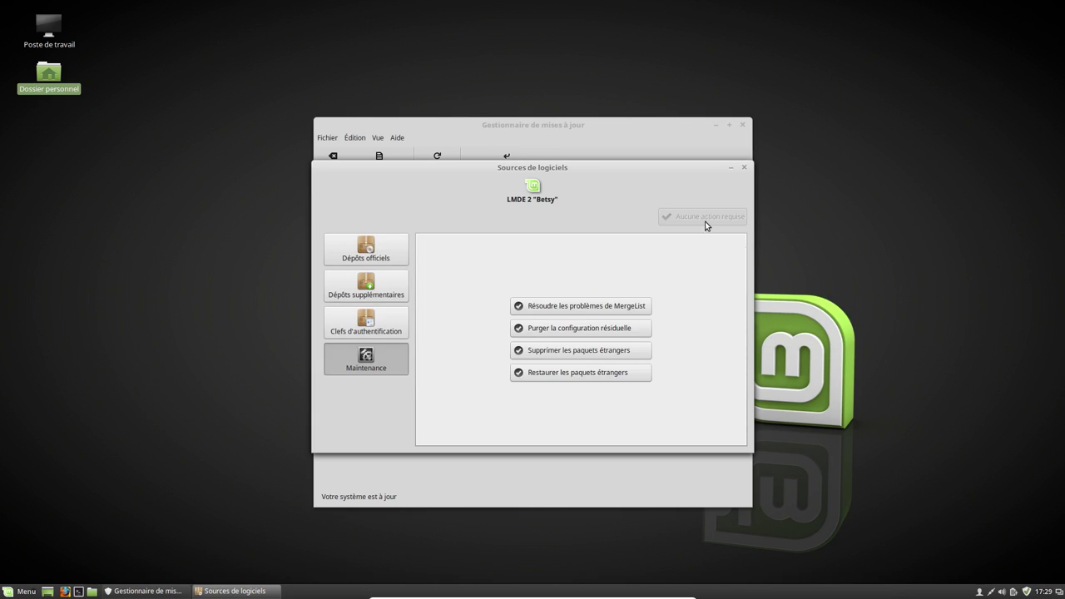
click(744, 169)
click(743, 124)
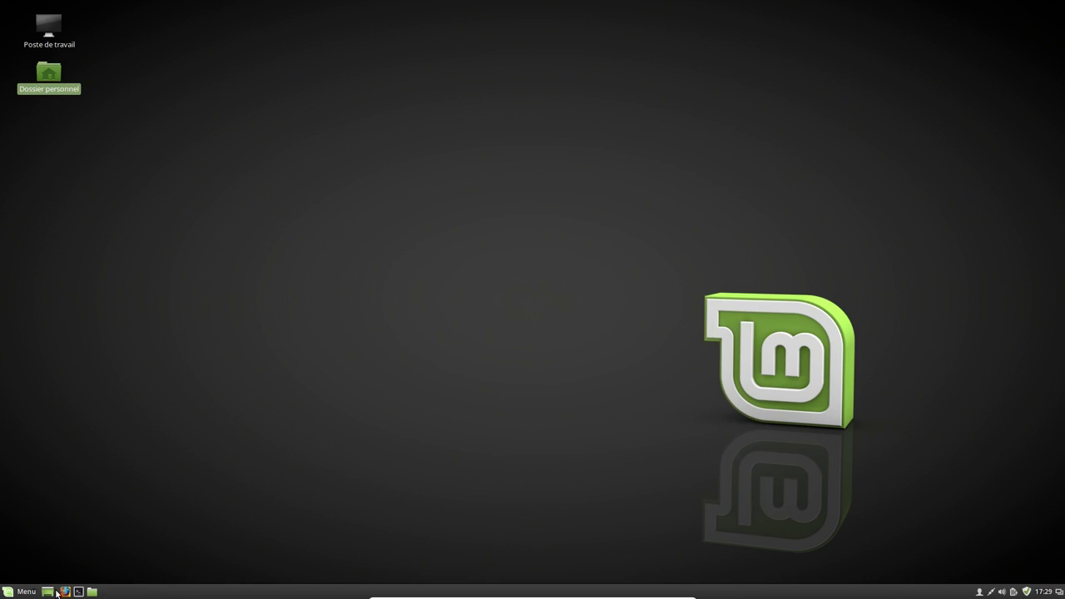
Step: Examine the system information in the system settings, including the Cinnamon and Linux kernel versions, and close it
click(21, 591)
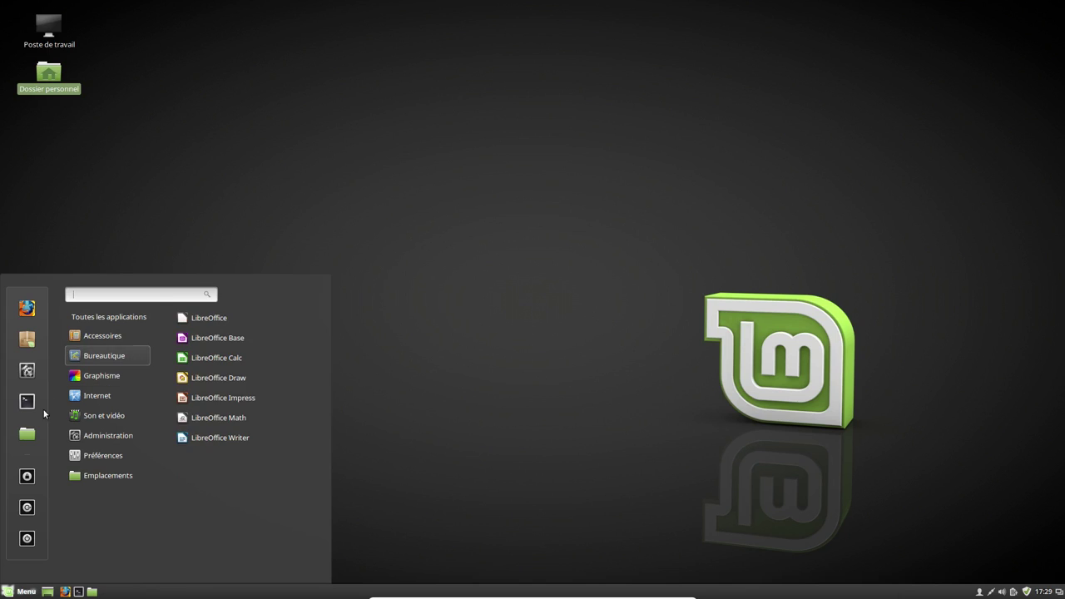
click(26, 370)
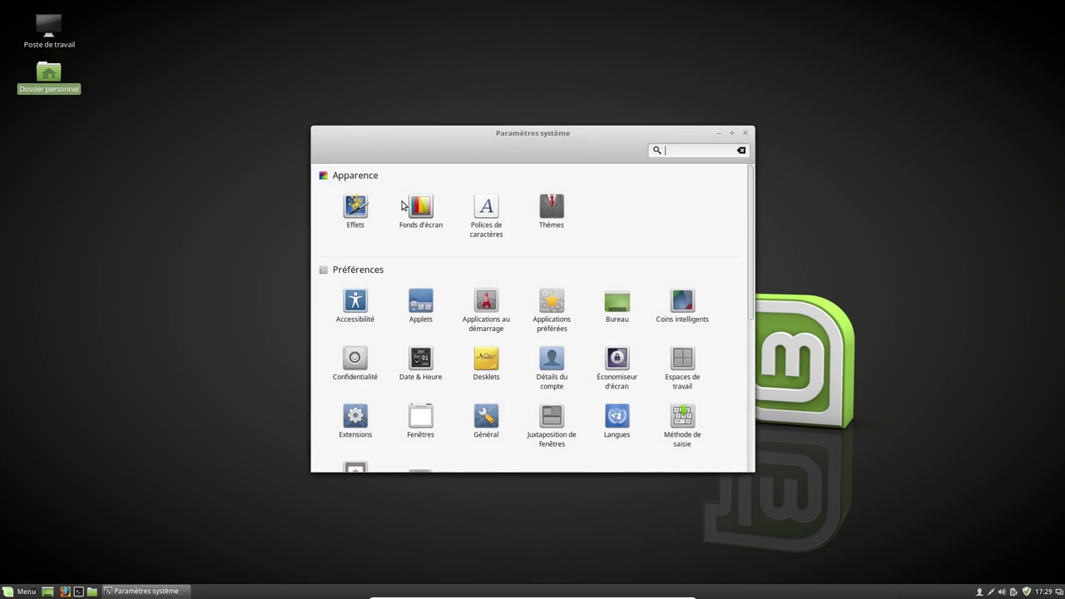
scroll(505, 373, down, 3)
scroll(412, 377, down, 2)
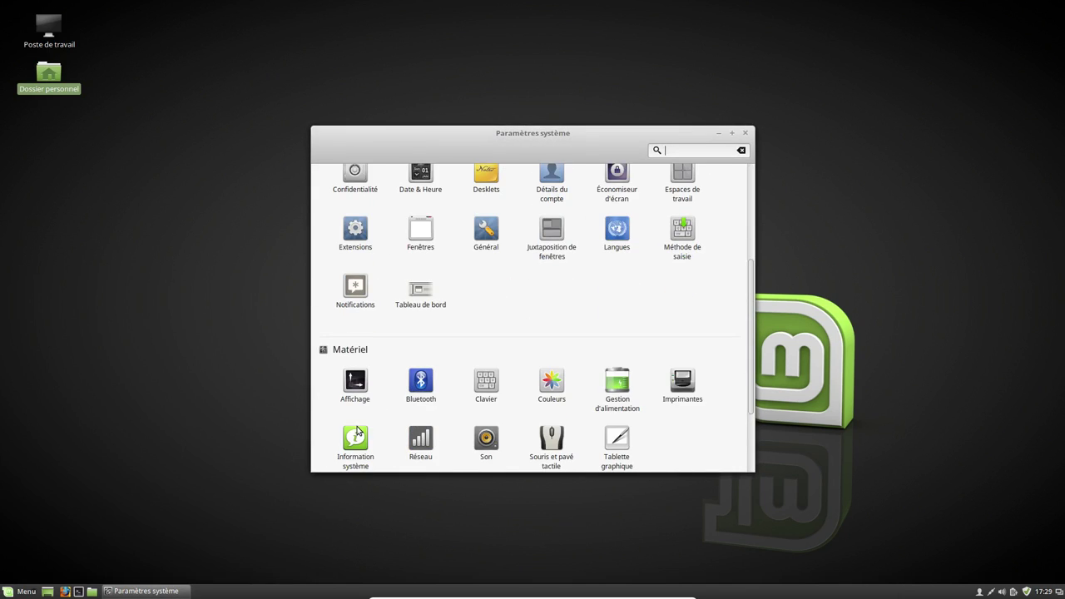
click(352, 445)
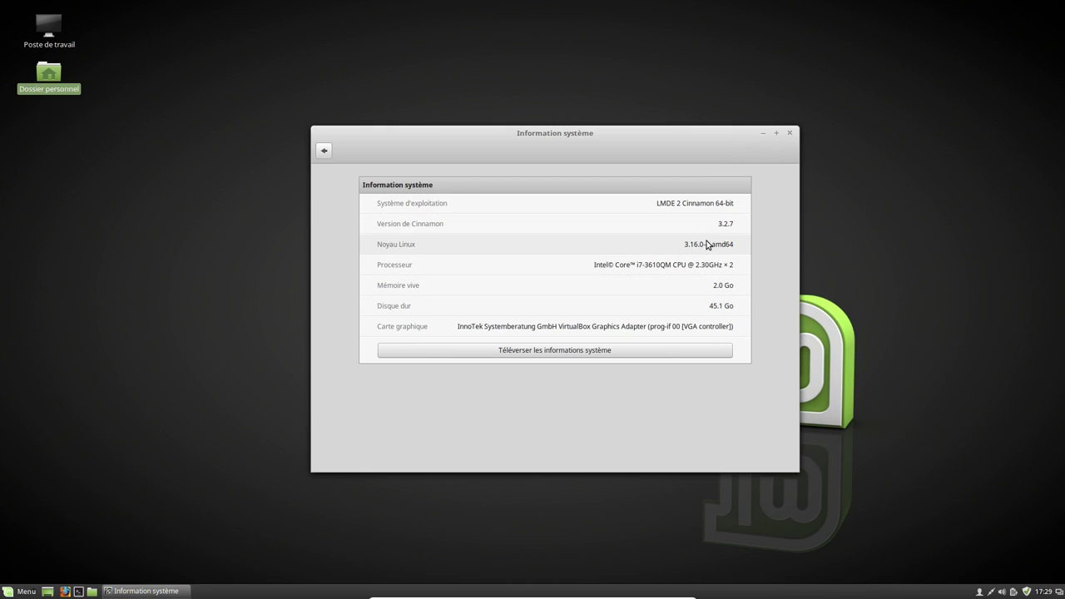
click(791, 135)
Step: Open the software manager, dismissing the root permission notice and the YouTube notification
click(20, 591)
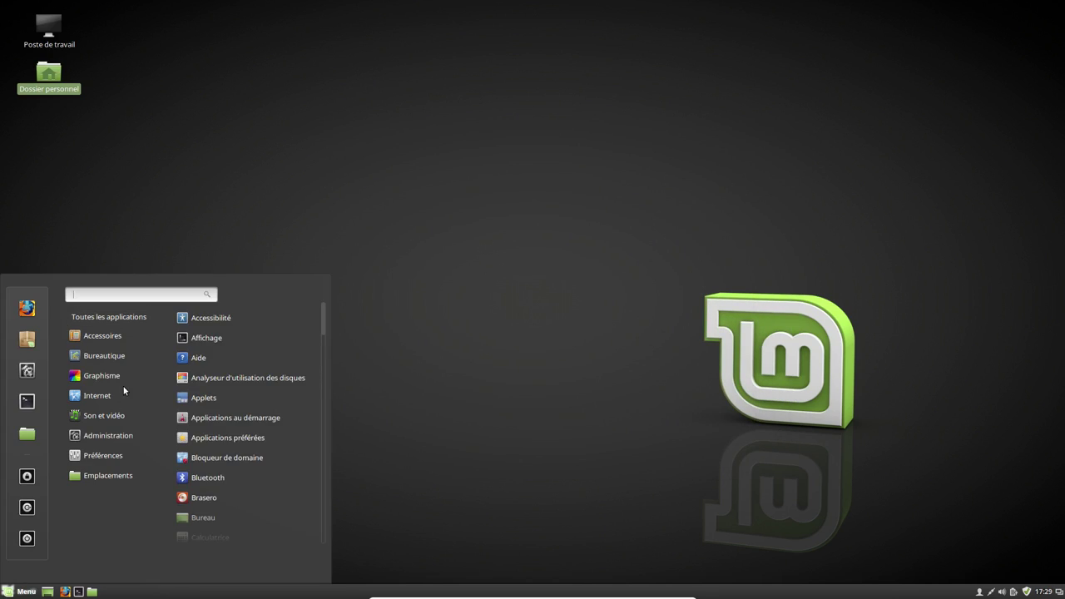
mouse_move(123, 378)
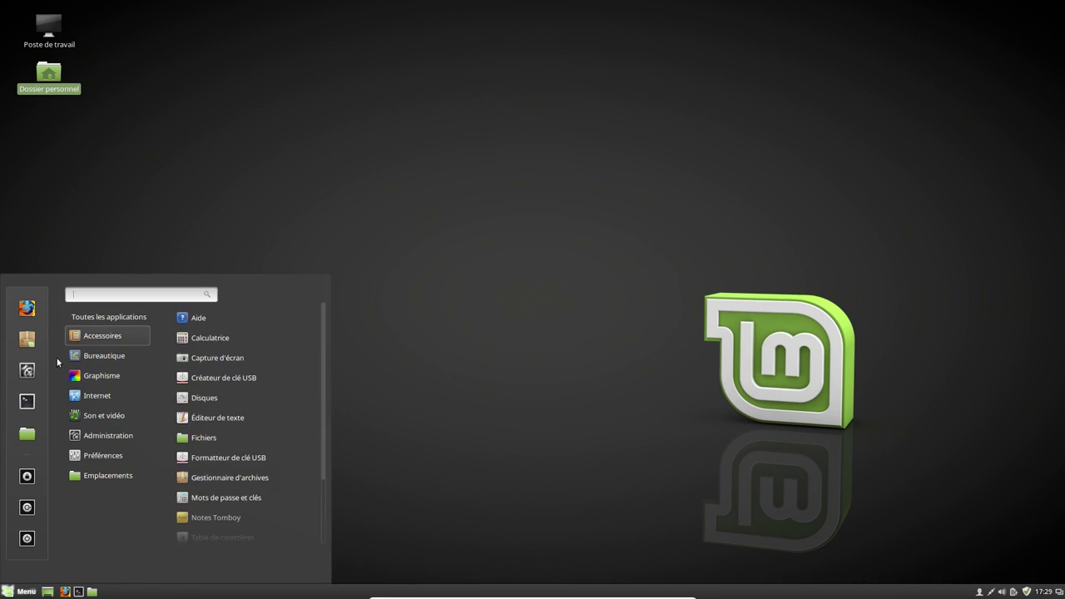
click(30, 337)
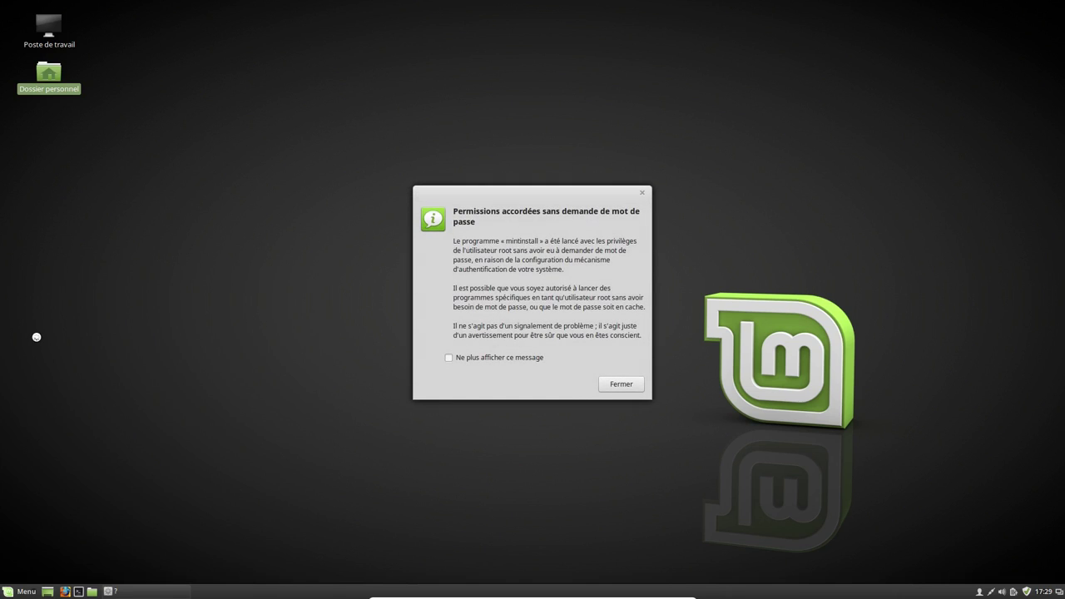
click(624, 385)
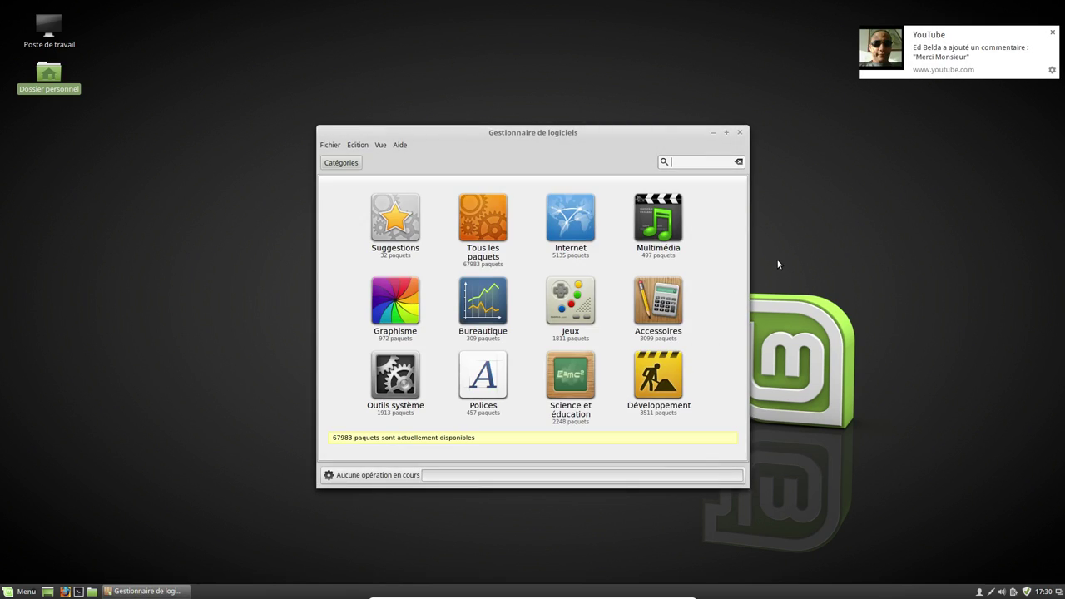
click(1053, 34)
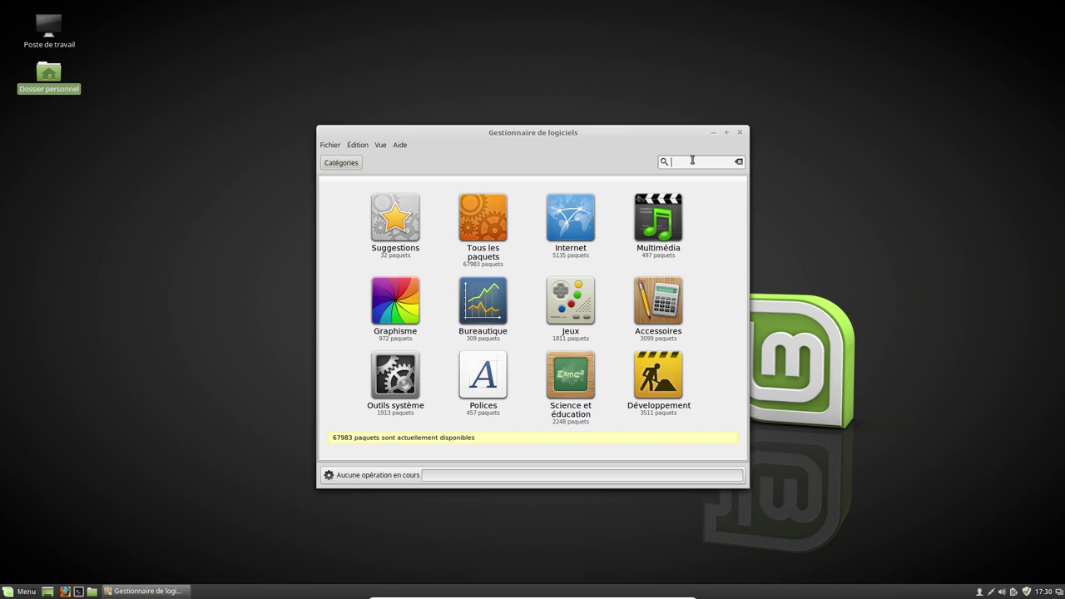
Step: Search the software manager for vlc and read the Vlc package's details, including its version and size
text(vlc)
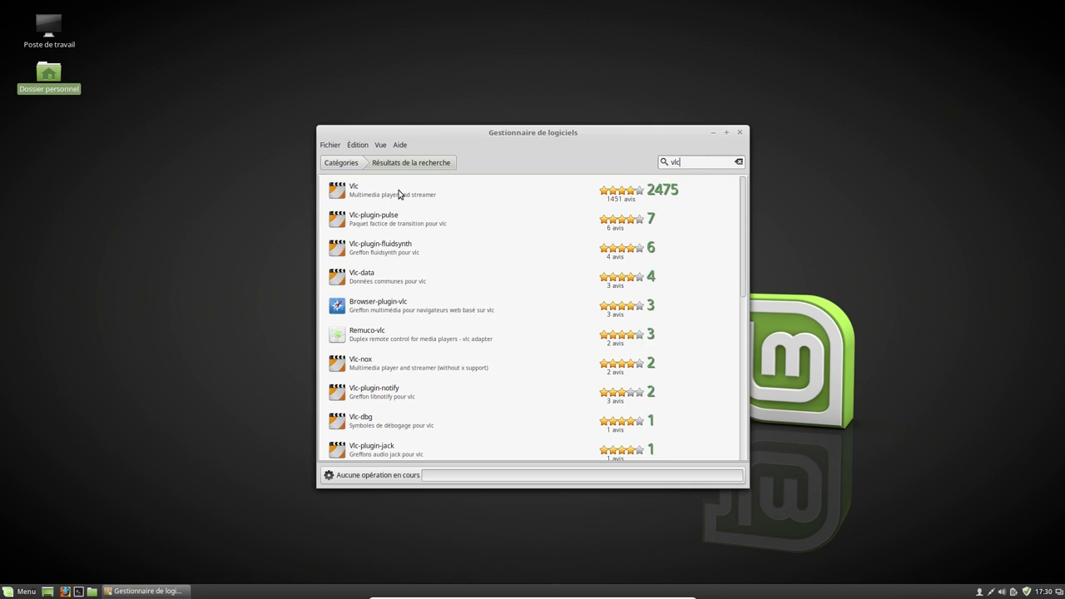
click(399, 190)
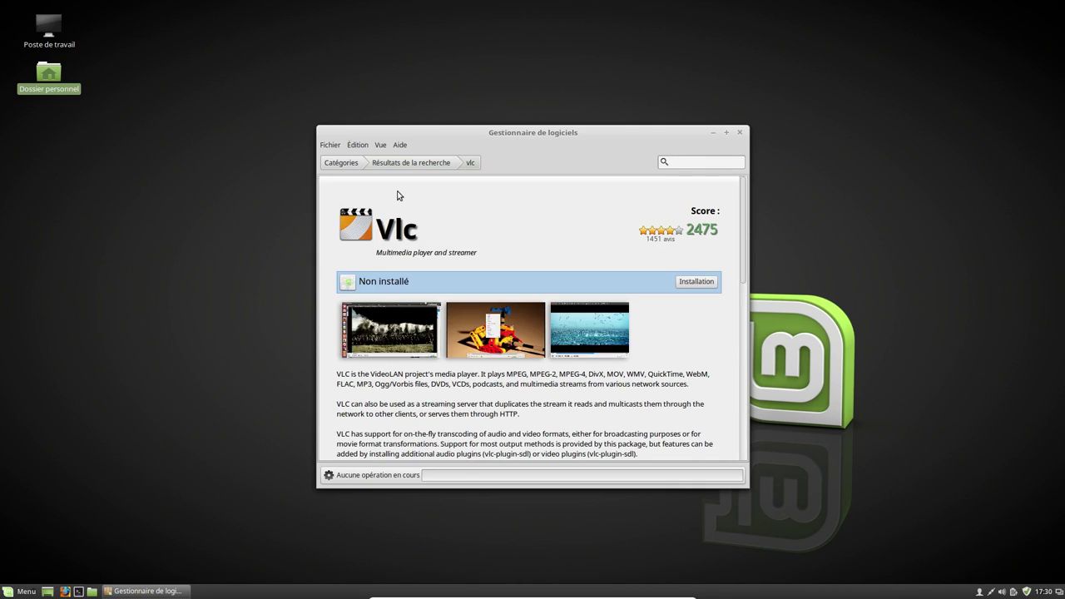
scroll(492, 280, down, 5)
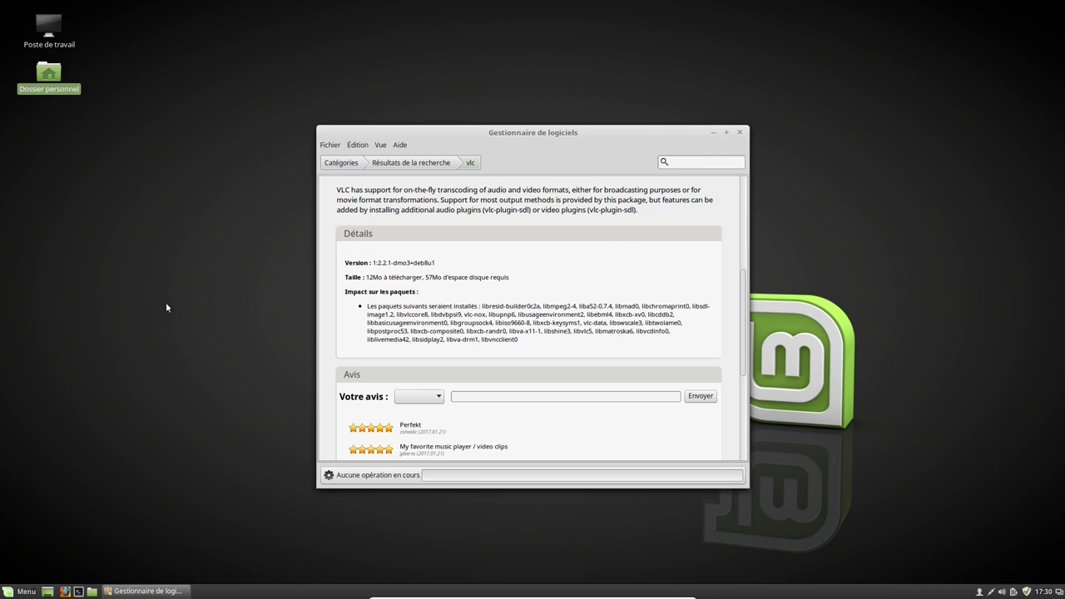
Step: Launch the Thunderbird mail client with the software manager minimised, and dismiss the new e-mail address offer
click(21, 591)
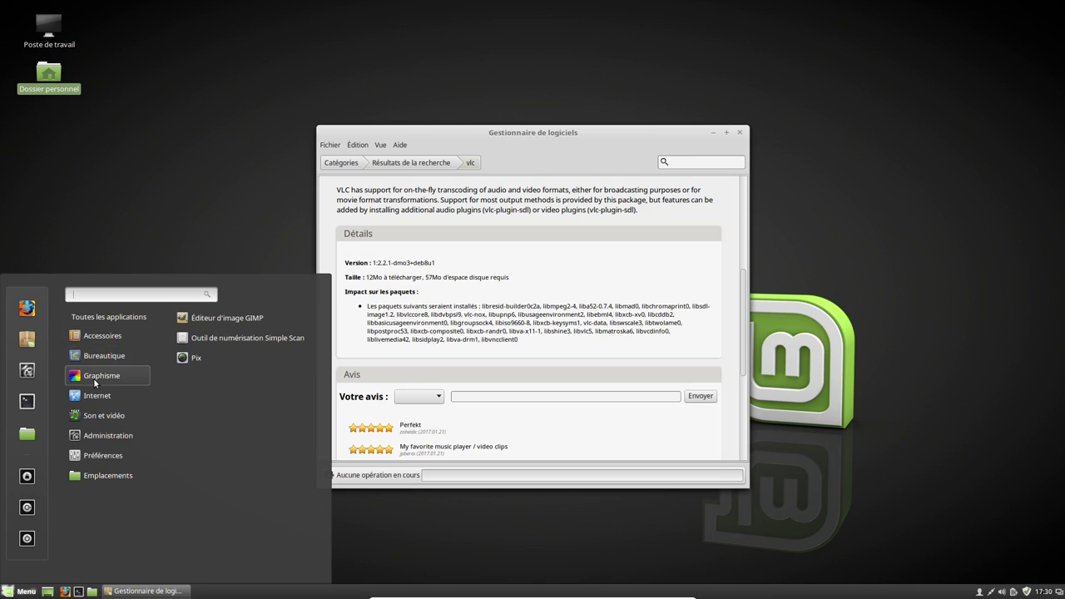
mouse_move(94, 397)
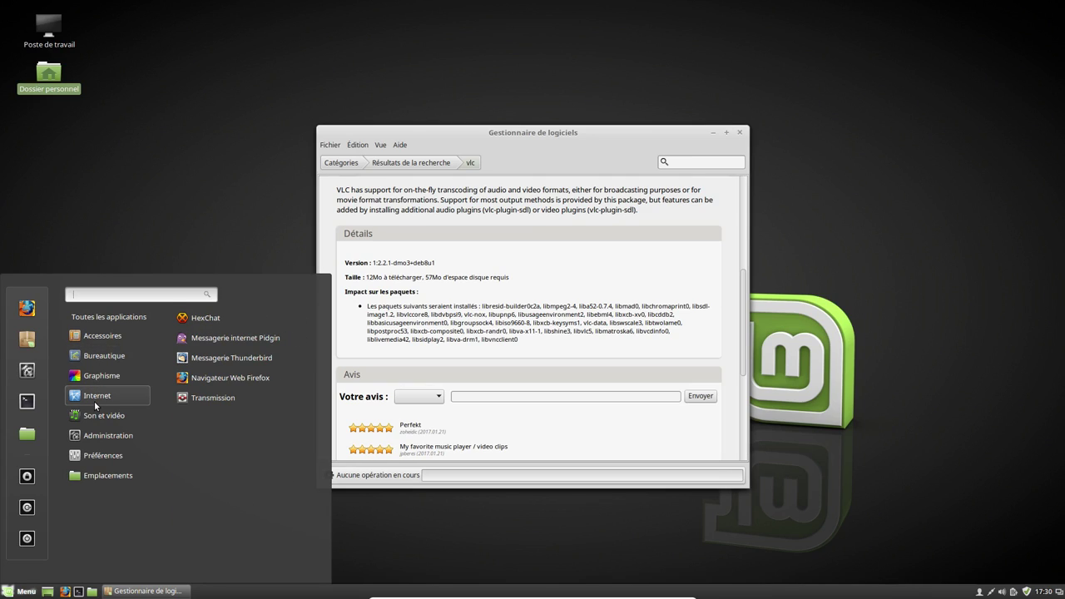
click(260, 363)
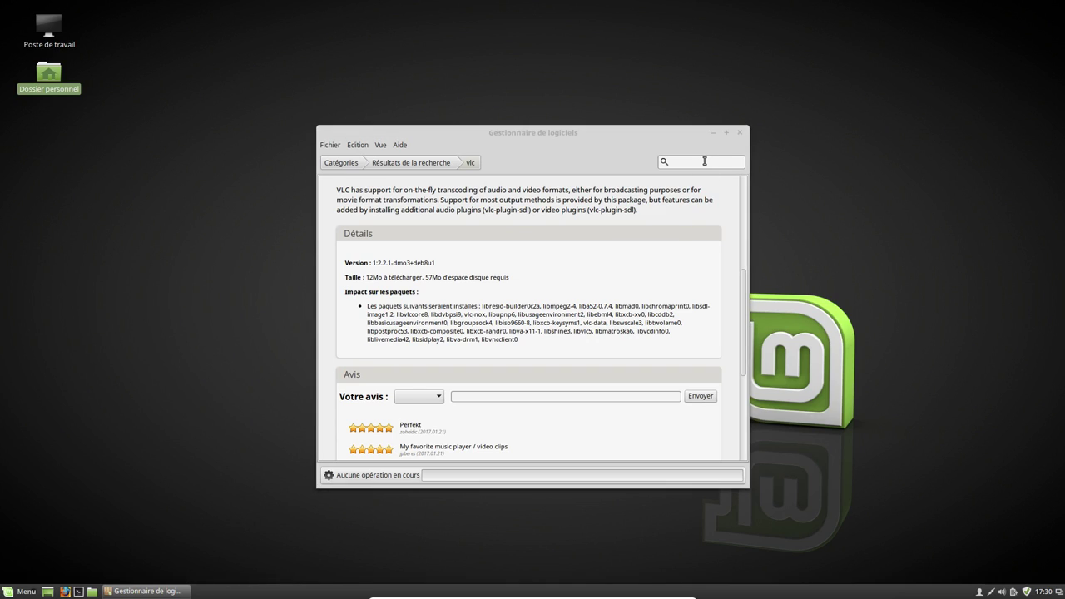
click(713, 134)
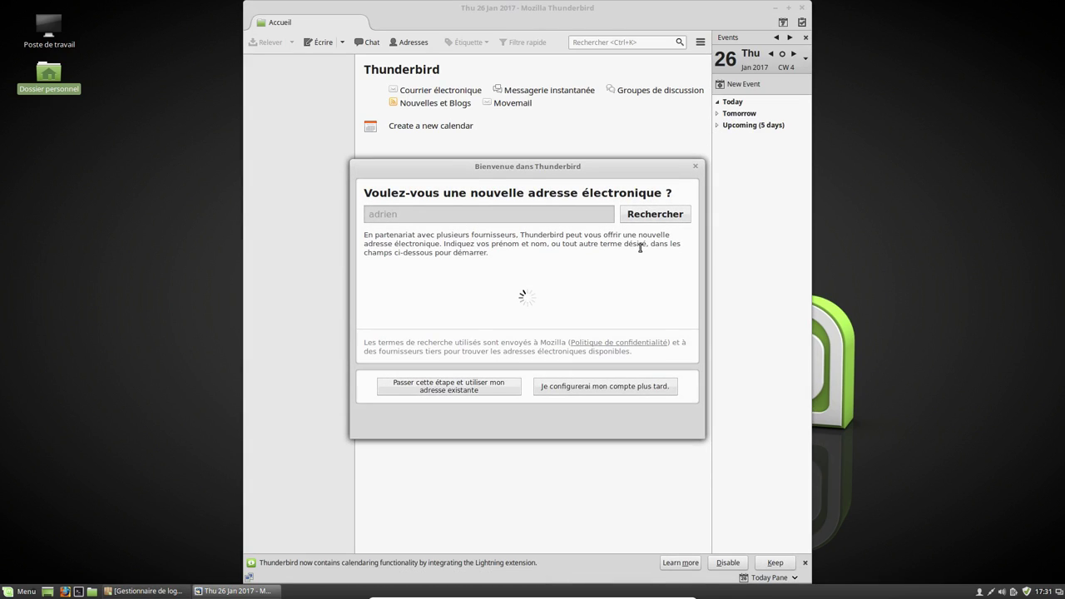
click(695, 166)
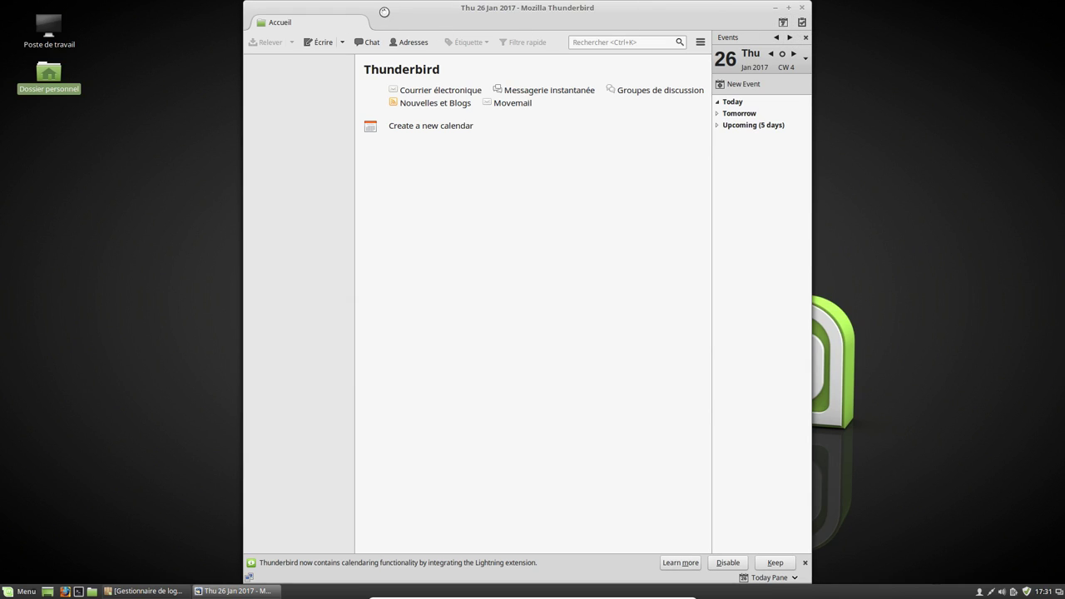
Step: Check the Thunderbird version in its about information and close it
click(701, 41)
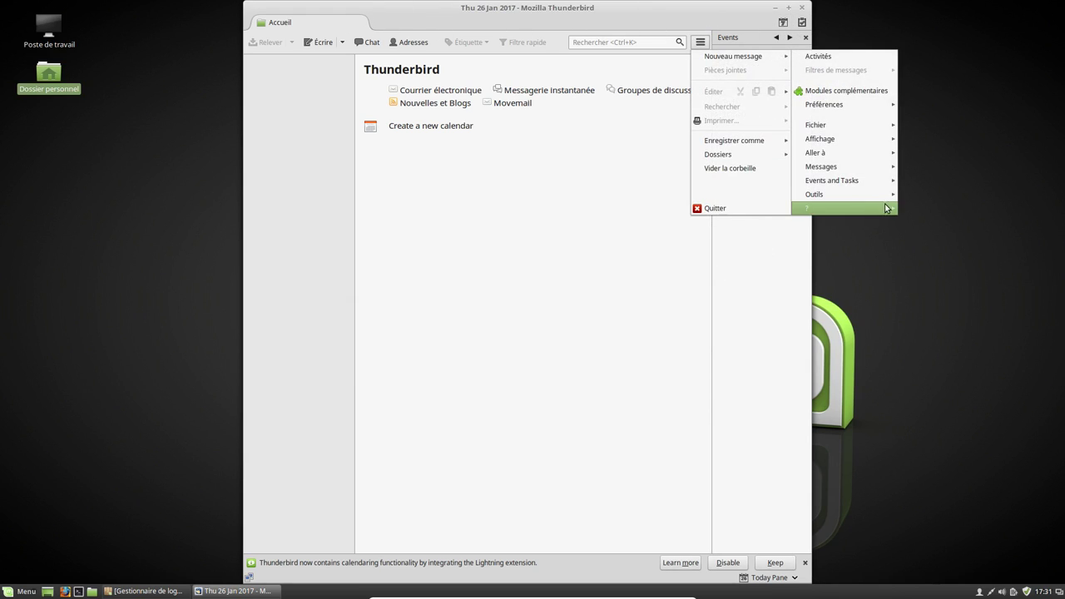
mouse_move(887, 208)
click(920, 295)
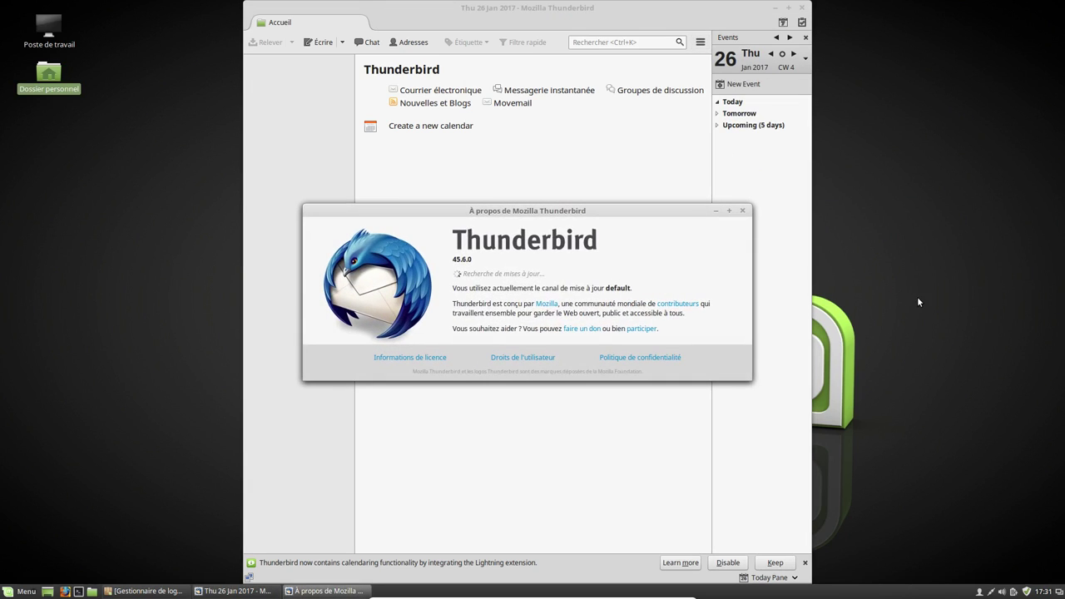
click(744, 212)
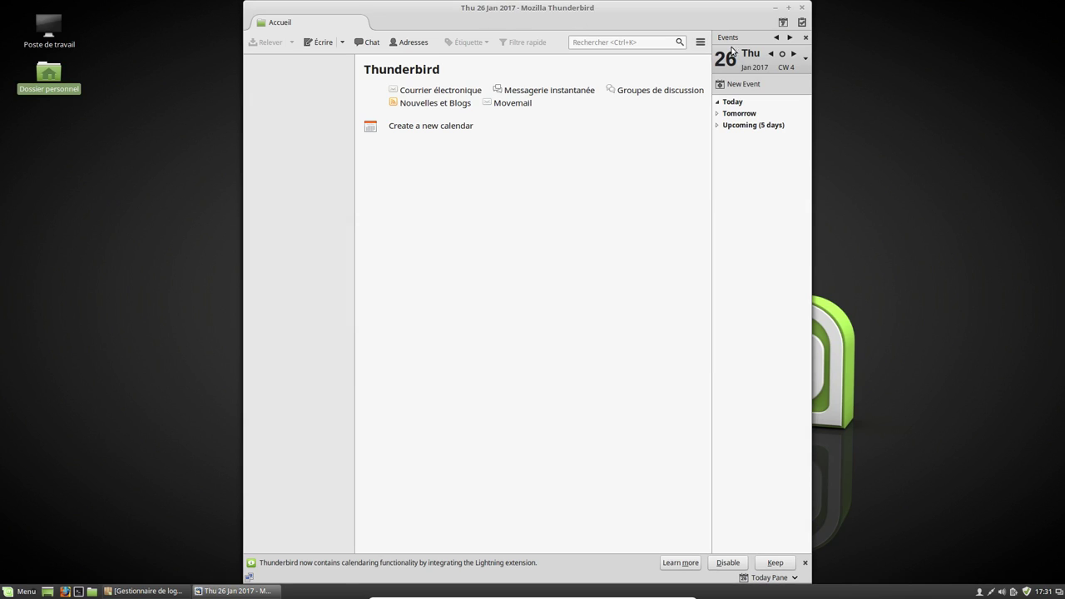
Step: Remove the Lightning extension in Thunderbird's add-on manager, restart Thunderbird and dismiss its welcome dialog
click(700, 42)
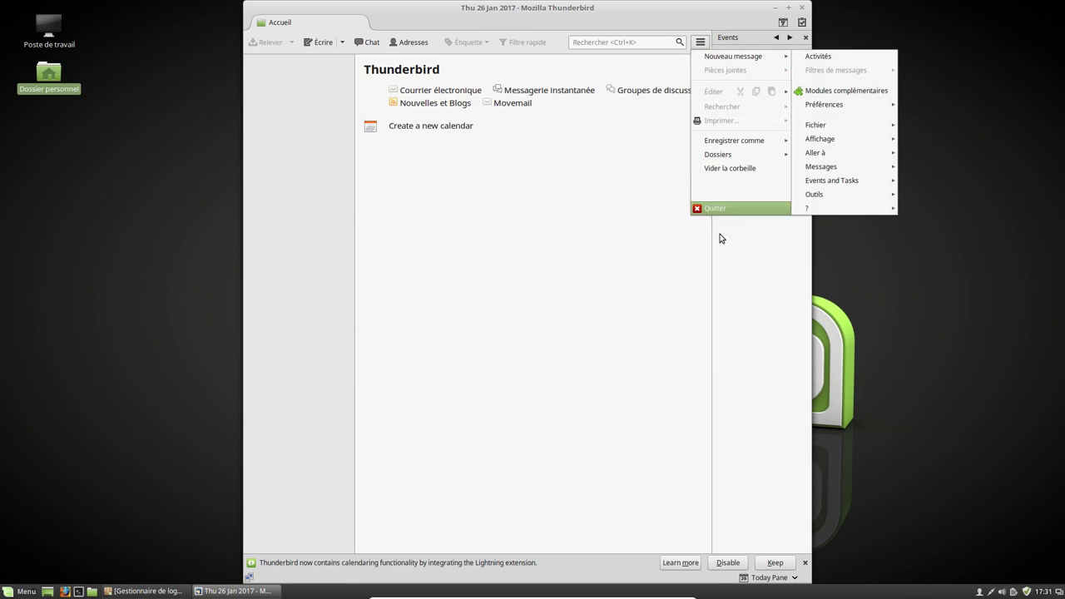
click(835, 90)
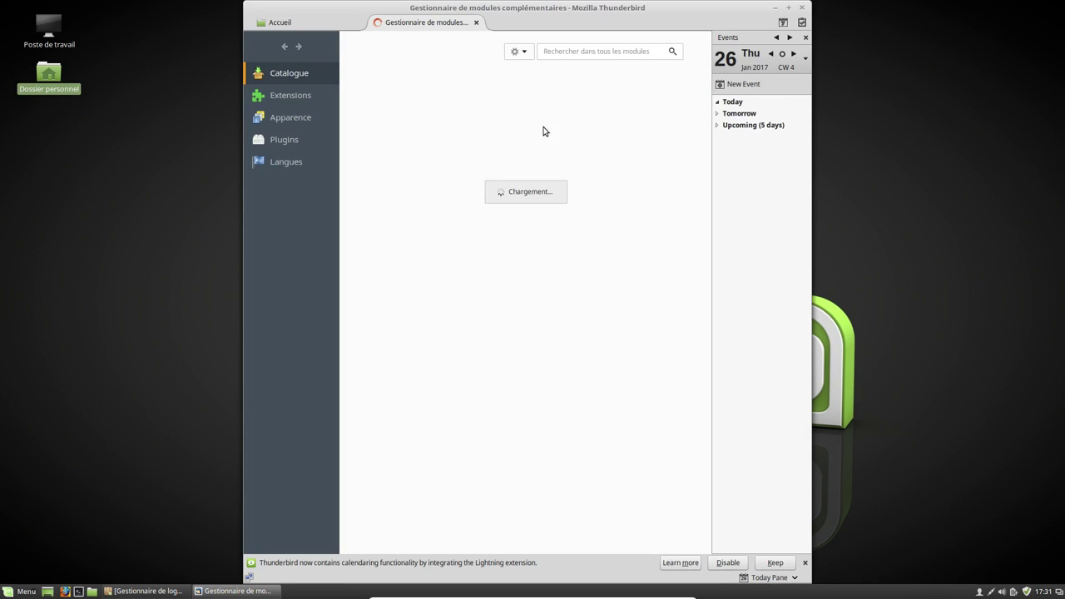
double_click(482, 7)
click(47, 95)
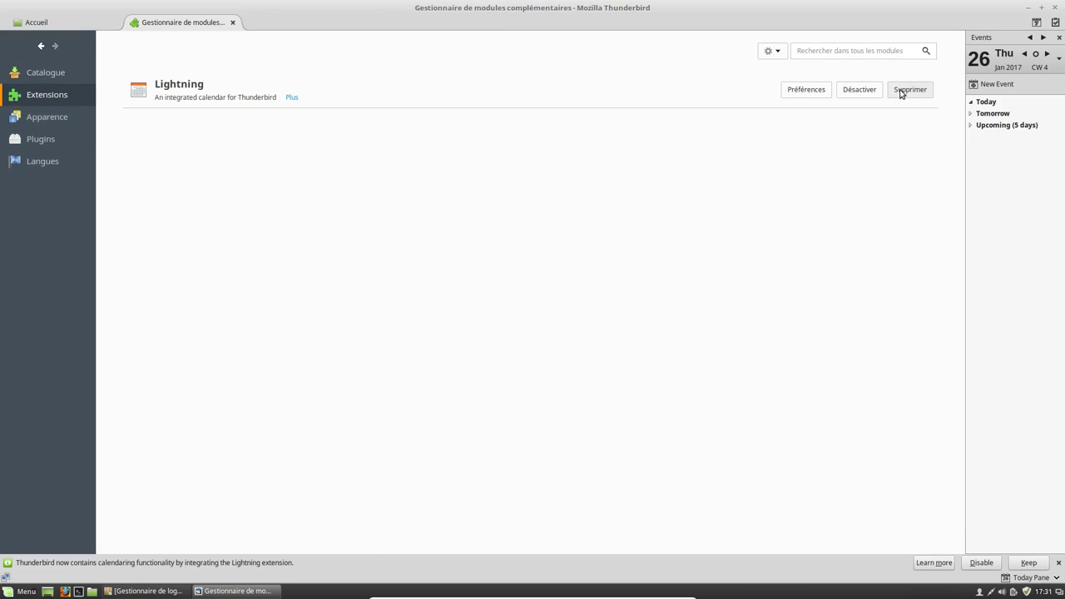
click(902, 90)
click(329, 80)
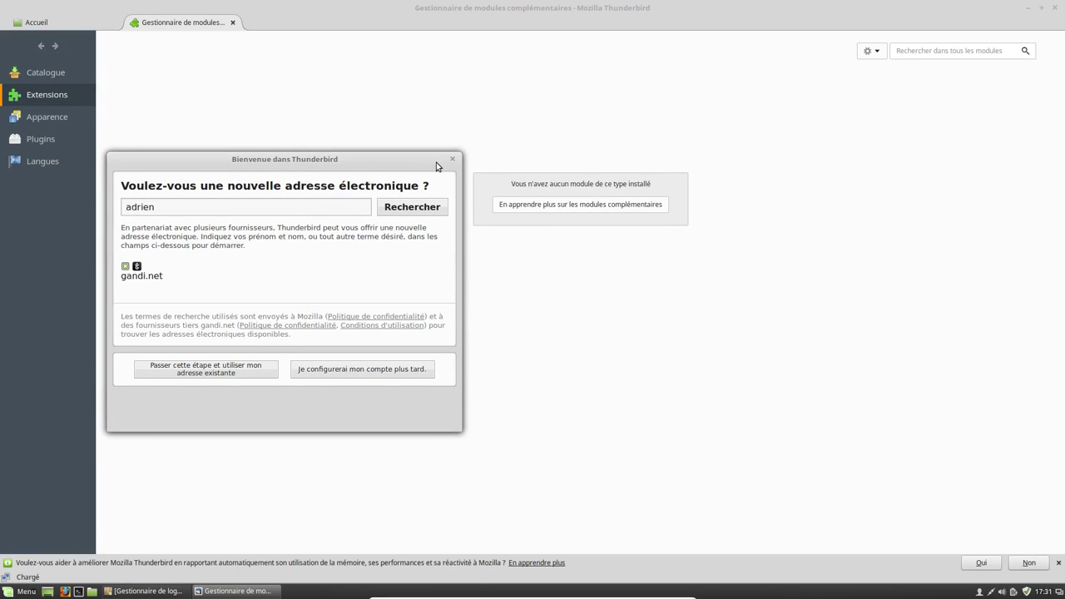
click(452, 159)
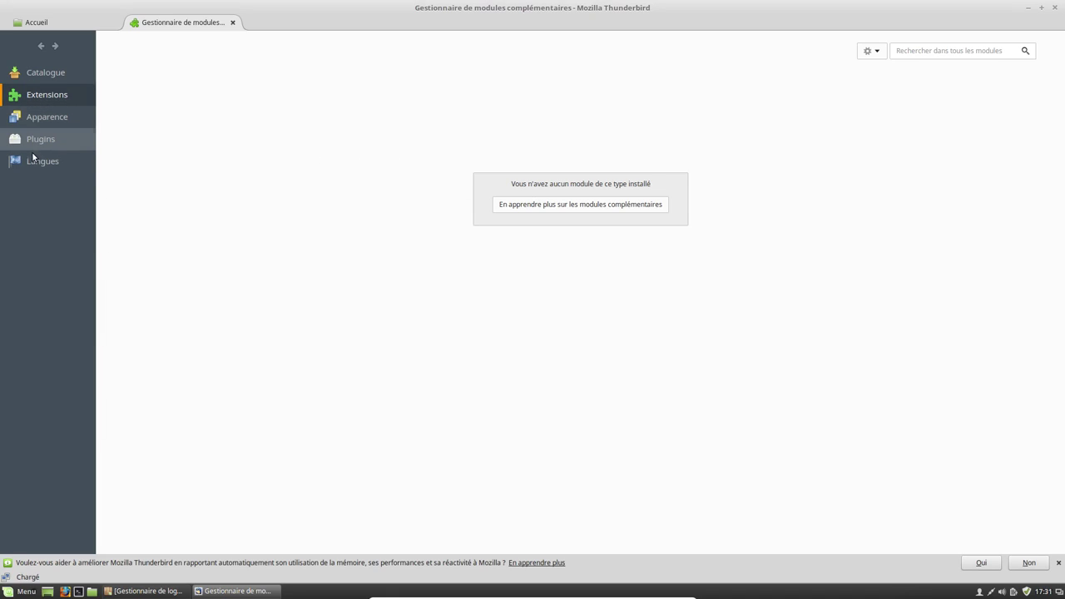
Step: Install the Lightning 4.7.4 extension from Thunderbird's add-on catalogue, and move the restored window aside
click(46, 160)
click(47, 95)
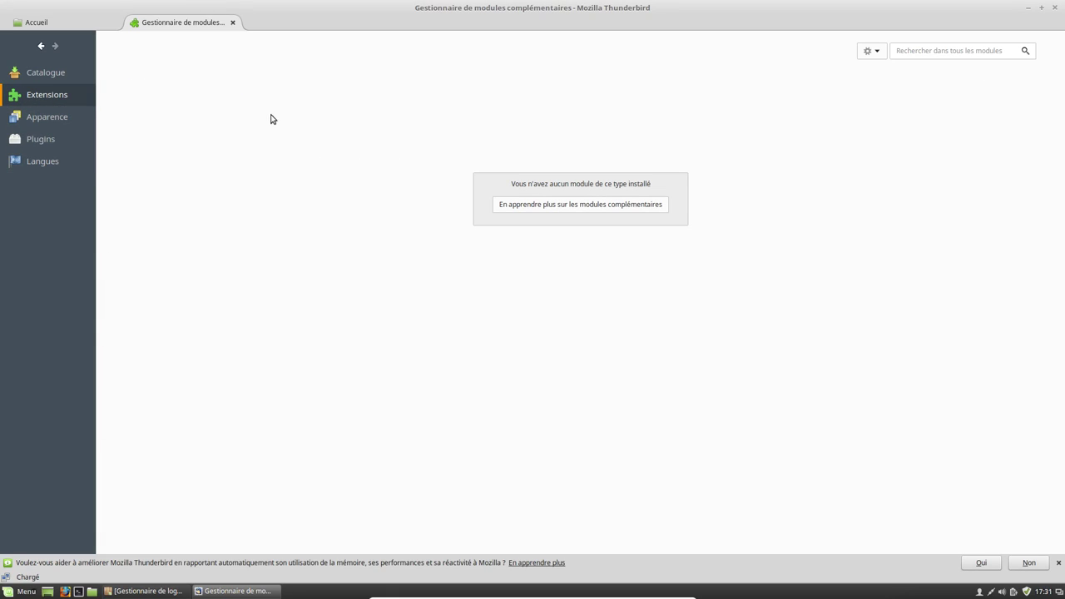
click(50, 75)
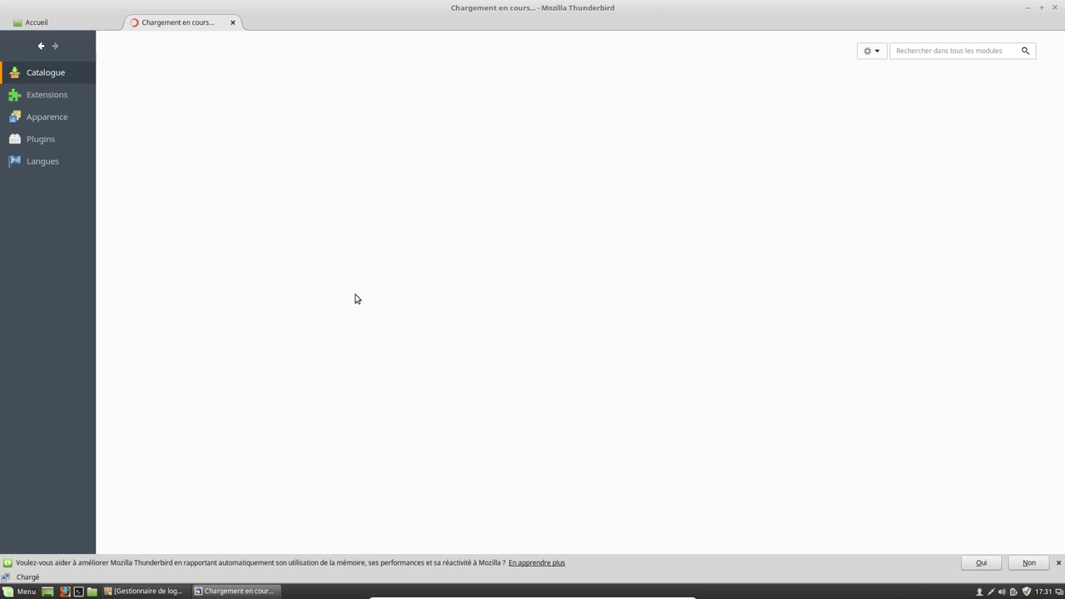
click(368, 473)
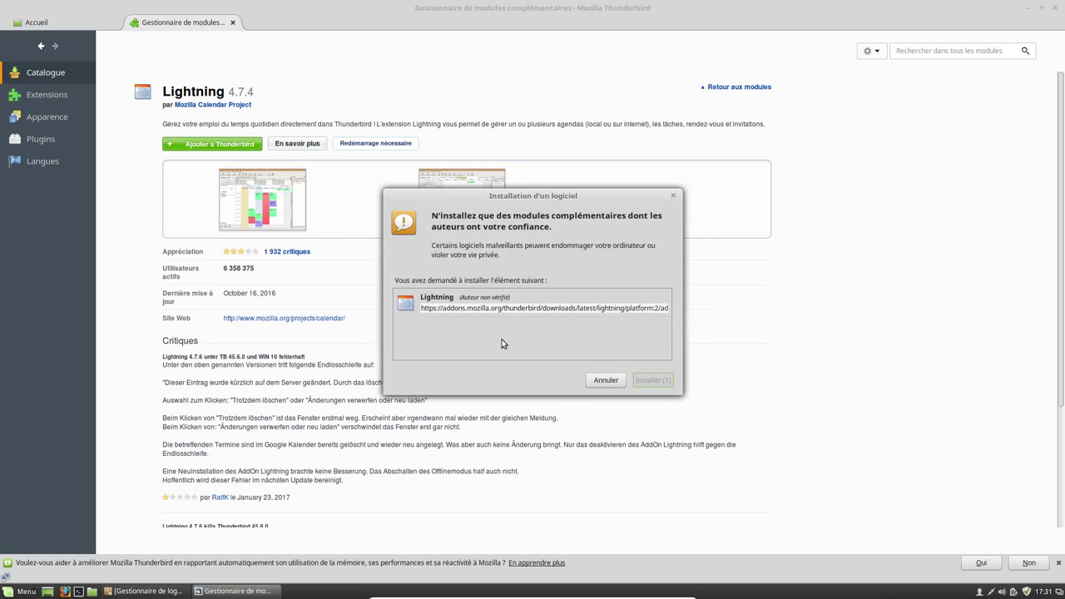
click(638, 377)
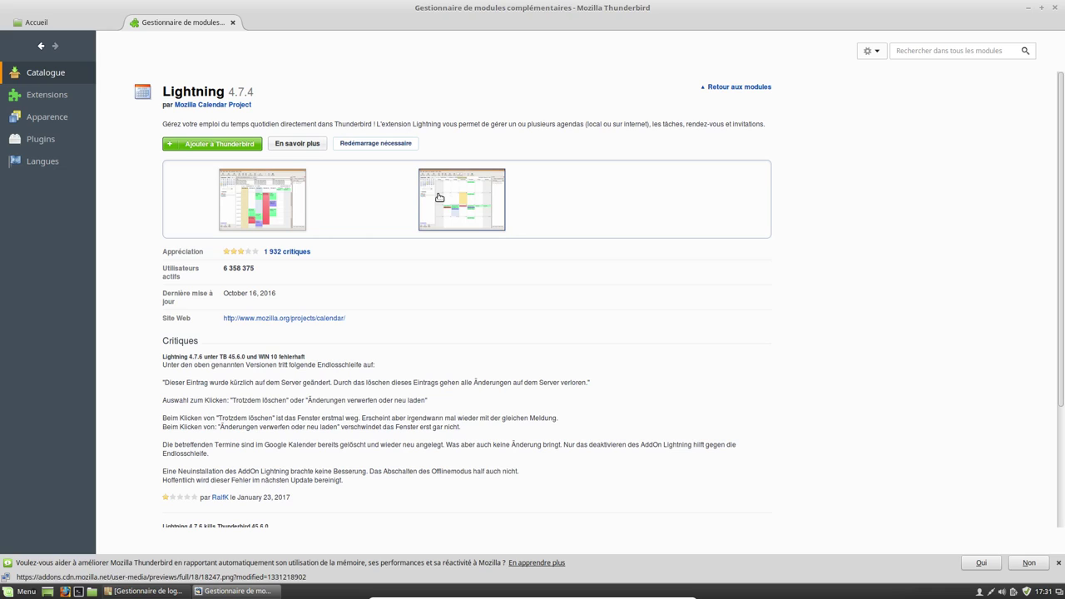
double_click(380, 5)
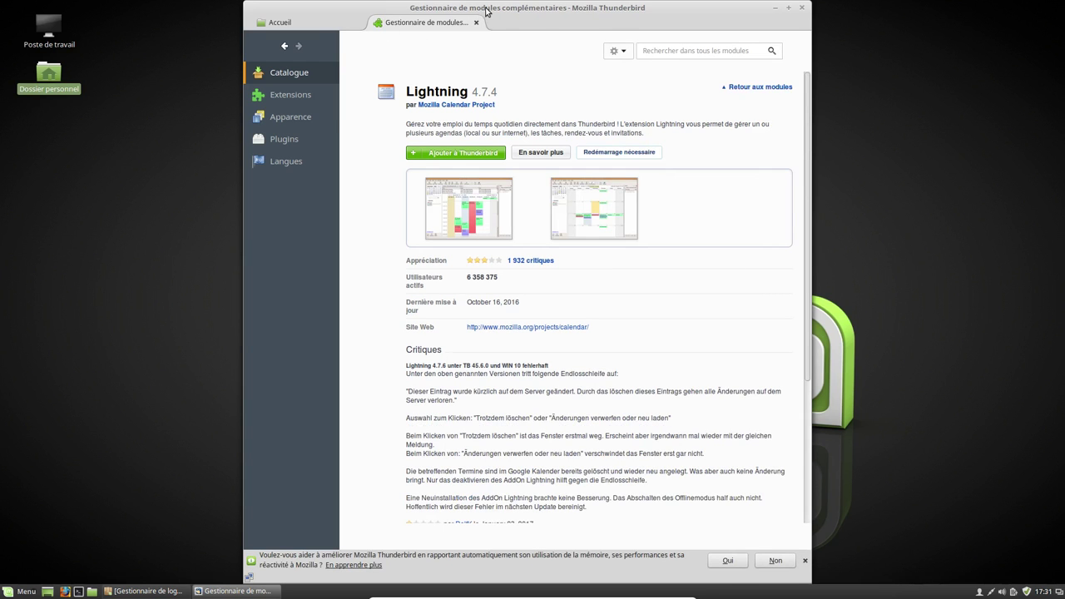
drag(487, 10, 730, 10)
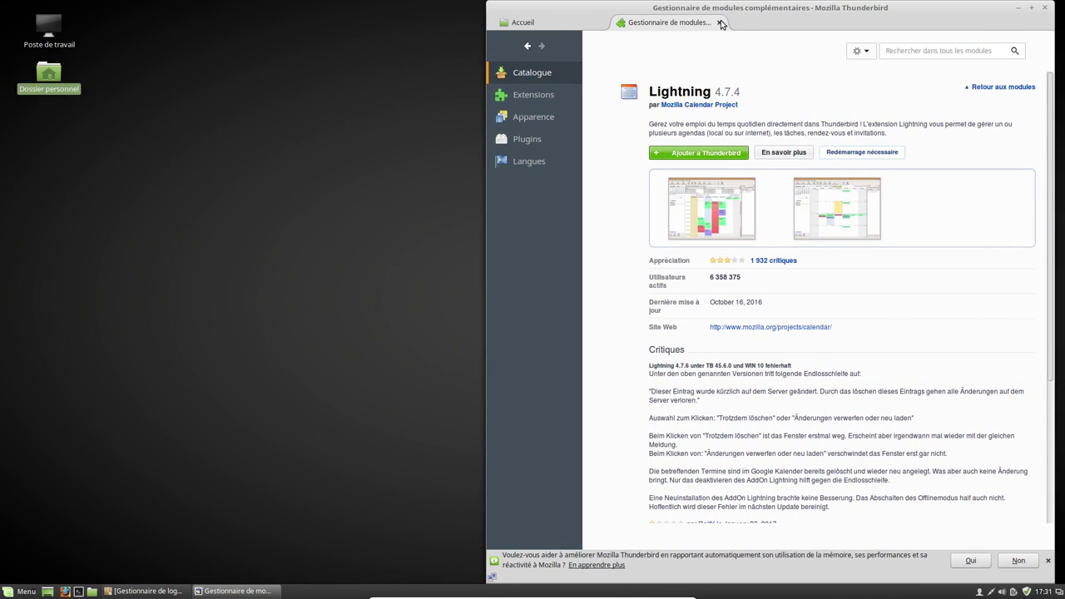
Step: Open Firefox, dismiss the reading mode hint, check the browser's version in its about information and close Firefox
click(7, 592)
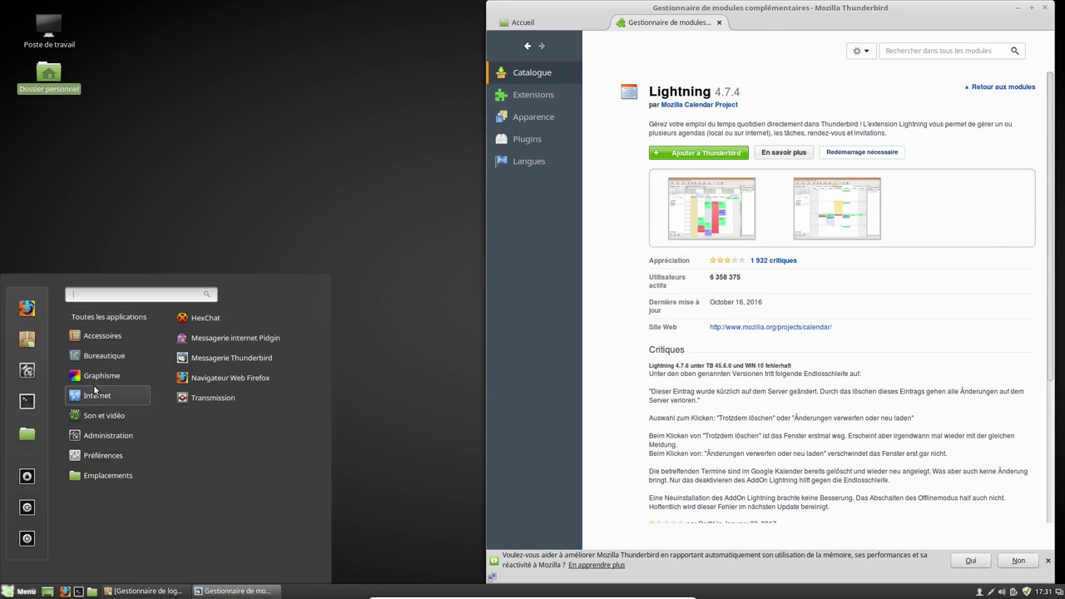
click(231, 377)
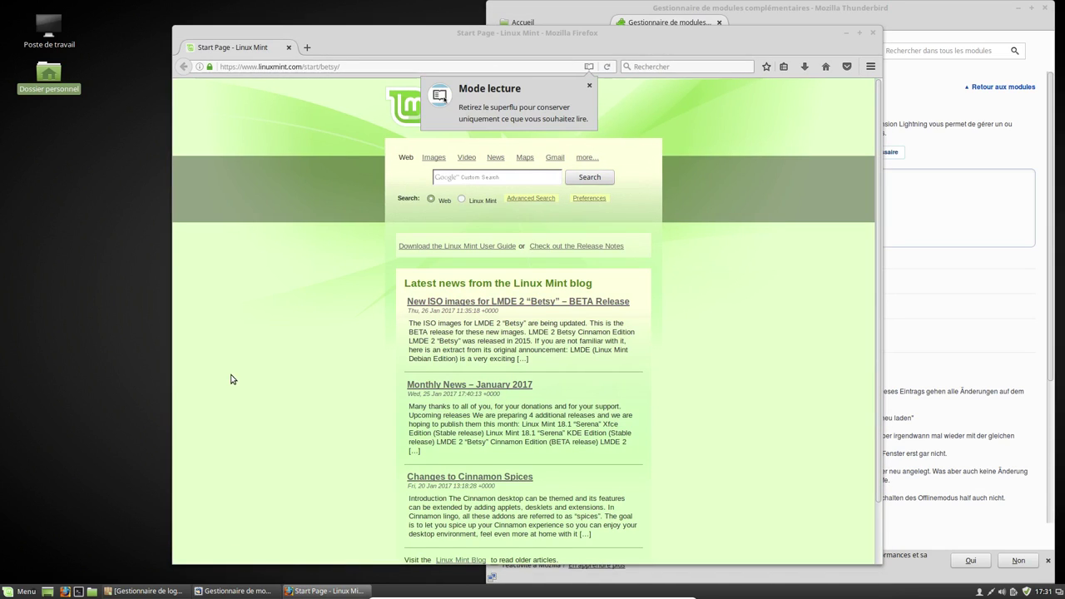
click(590, 86)
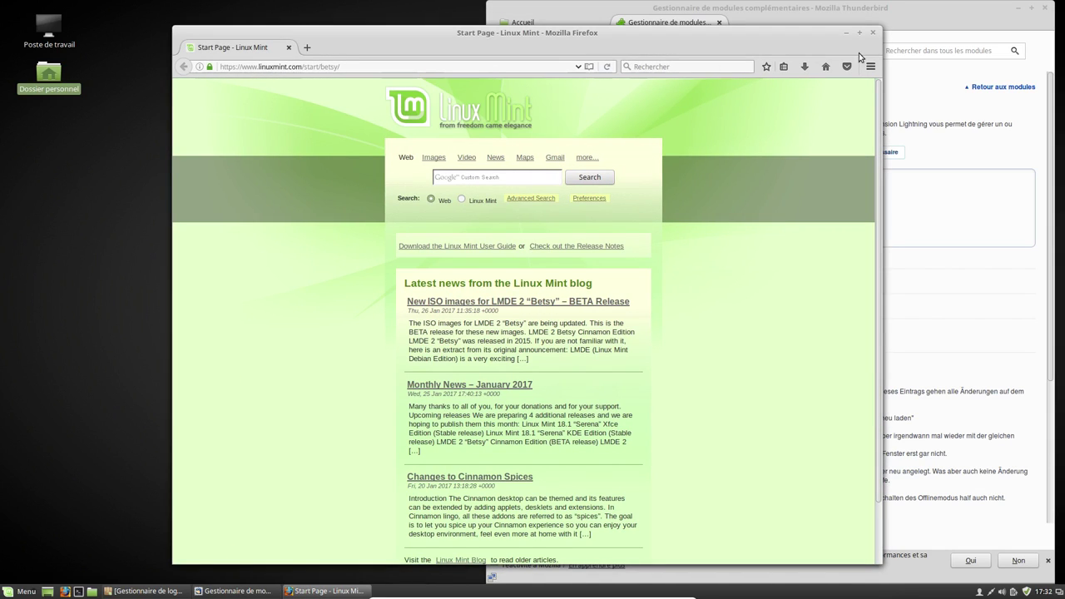
click(871, 66)
click(838, 340)
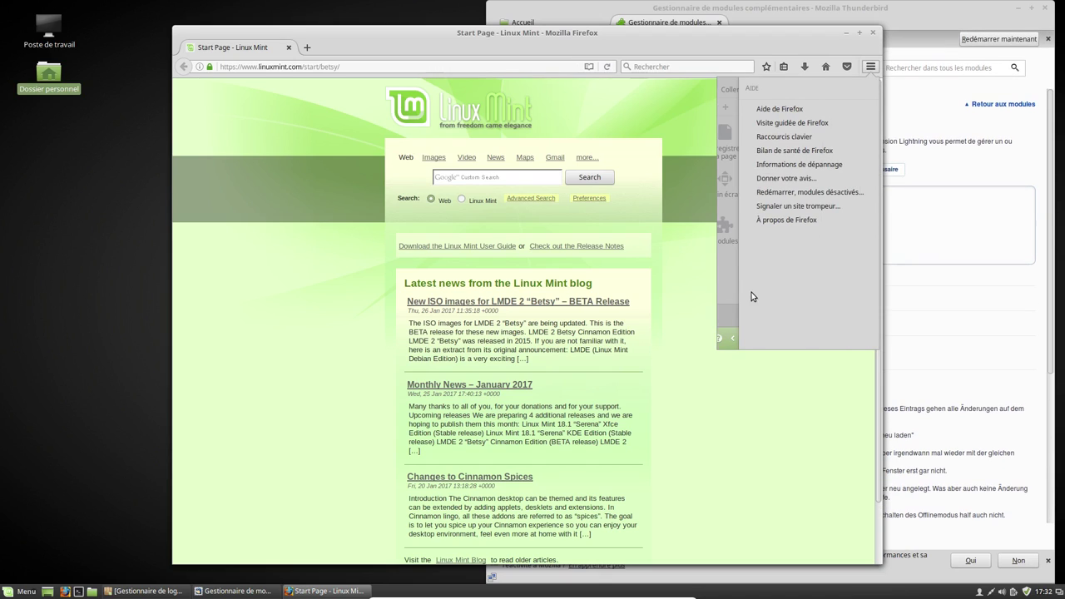
click(767, 221)
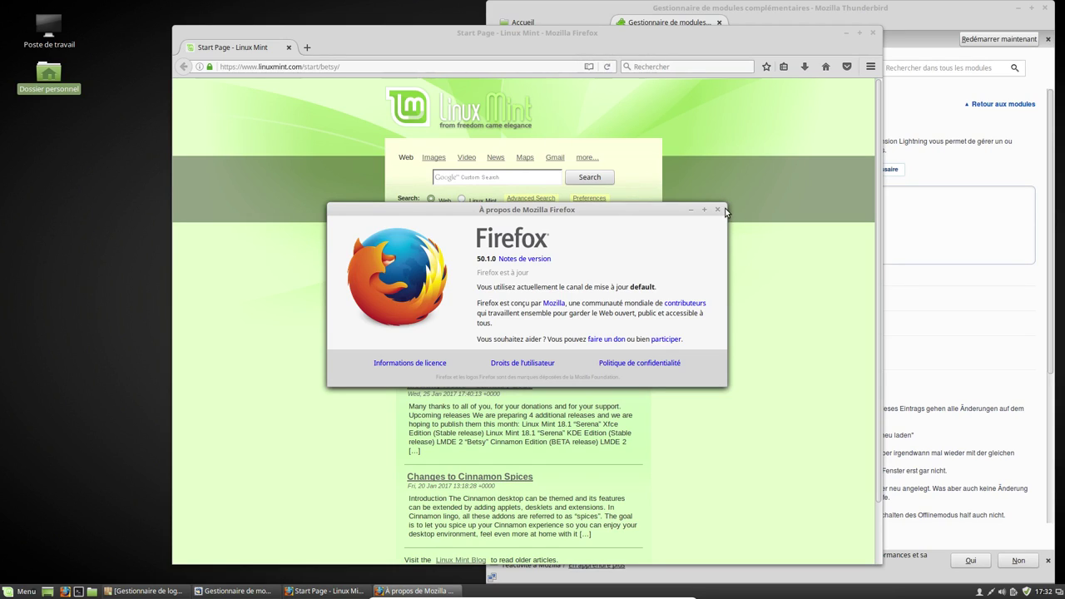
click(718, 209)
click(874, 34)
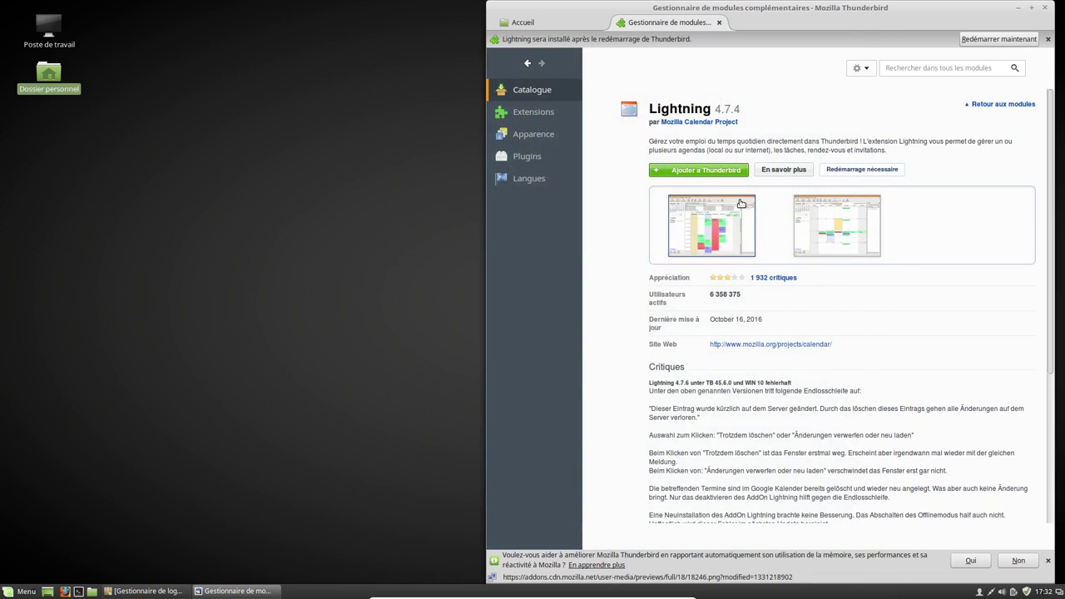
Step: Restart Thunderbird to finish installing Lightning, dismiss the welcome dialog and close Thunderbird
click(993, 42)
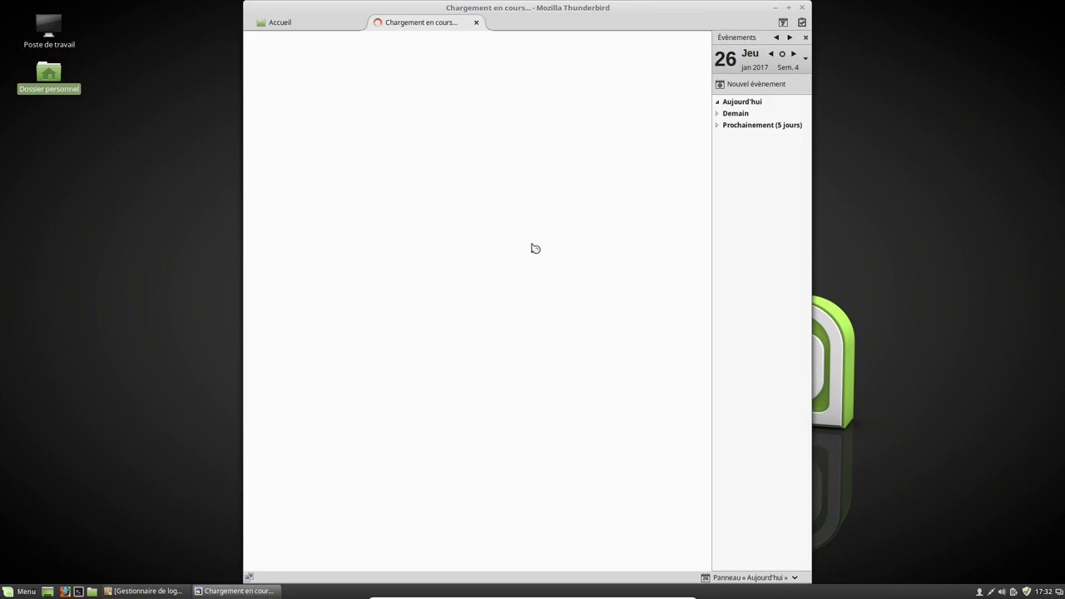
click(698, 156)
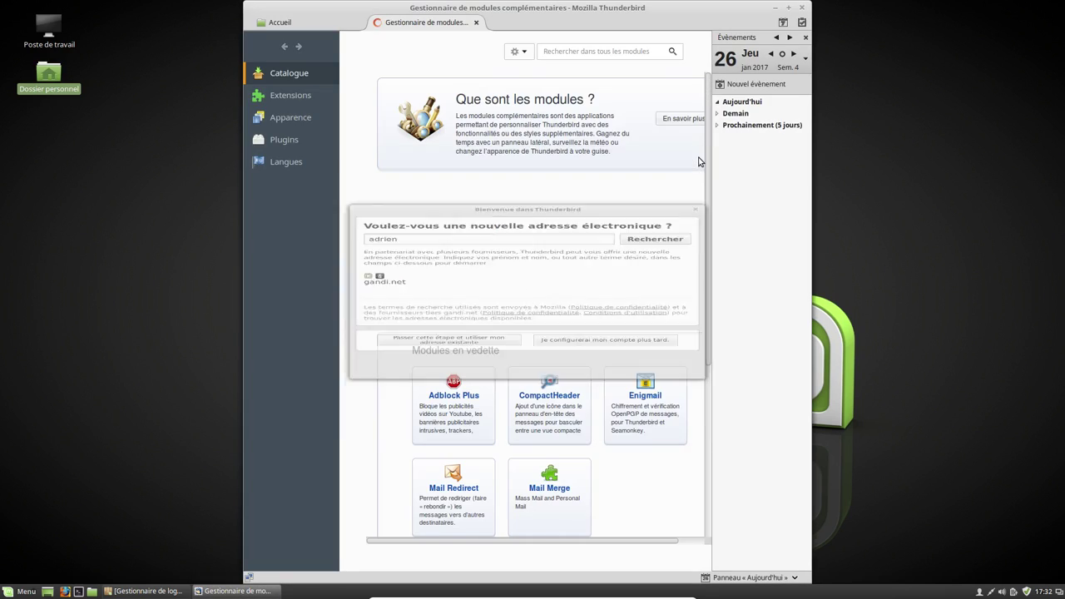
click(805, 9)
Step: Open LibreOffice Impress, check the LibreOffice version in its about information and close Impress
click(20, 591)
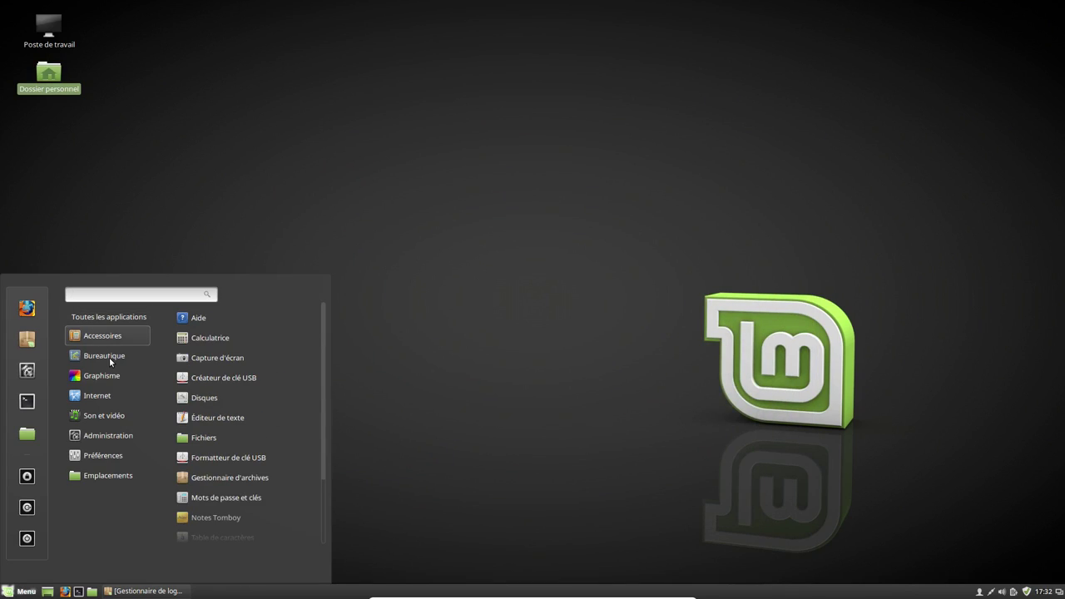
mouse_move(109, 357)
click(236, 439)
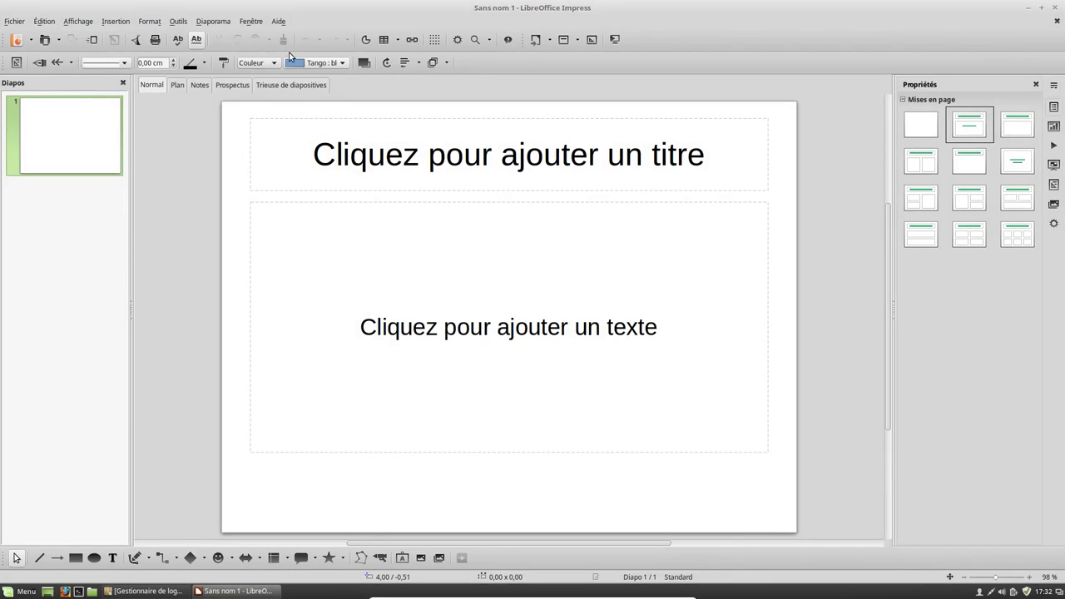
click(278, 21)
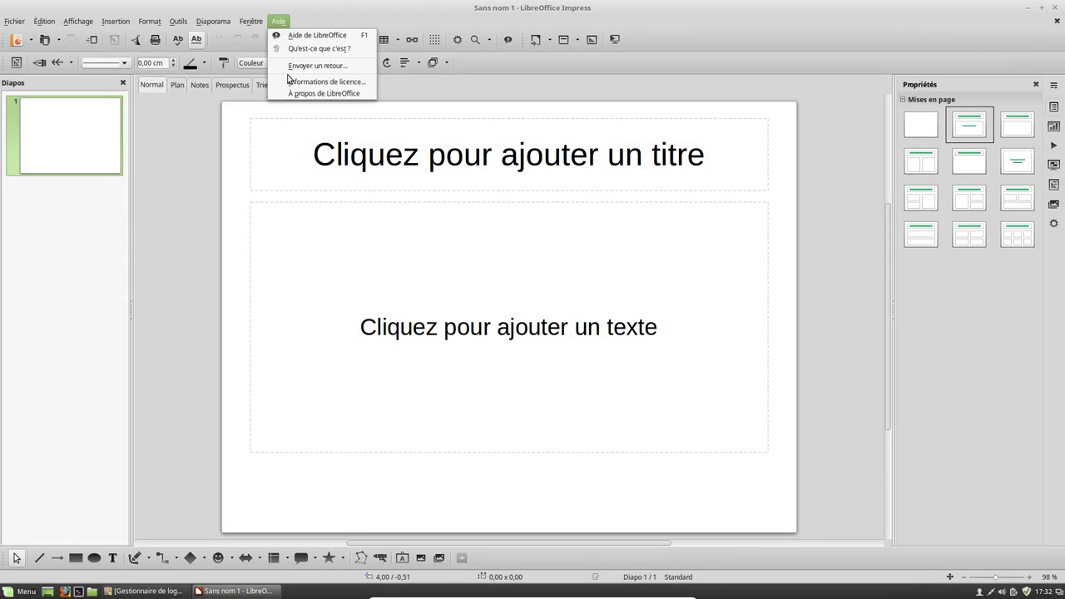
click(304, 92)
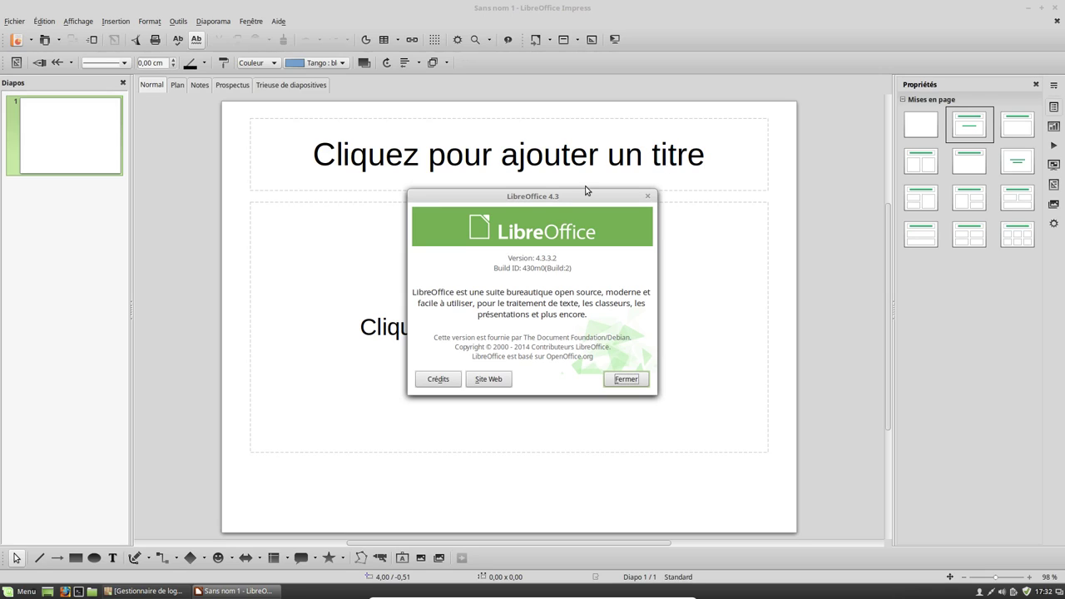
click(631, 381)
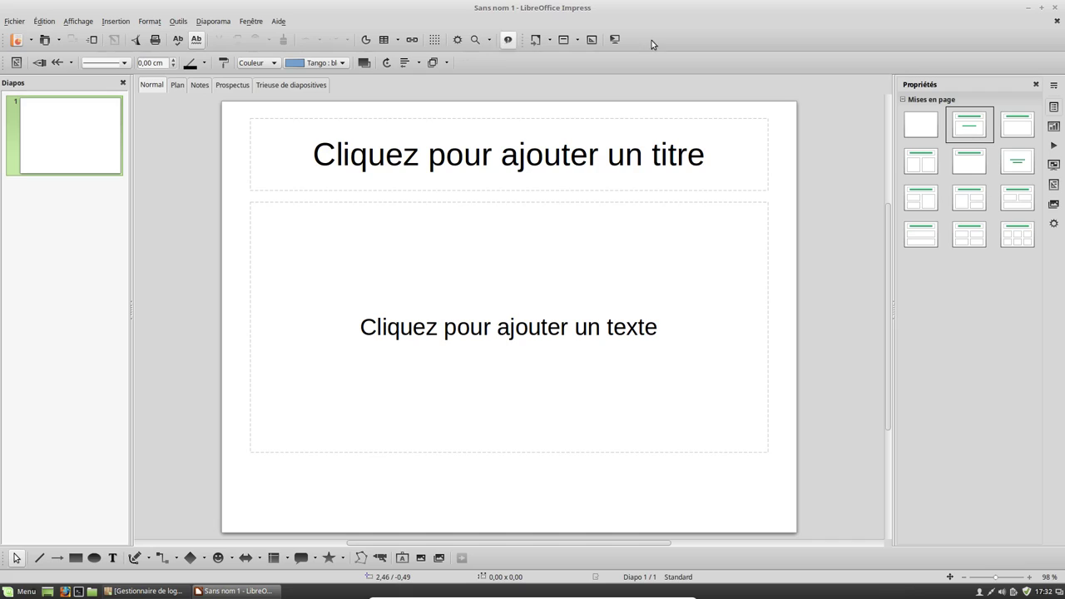
click(1055, 8)
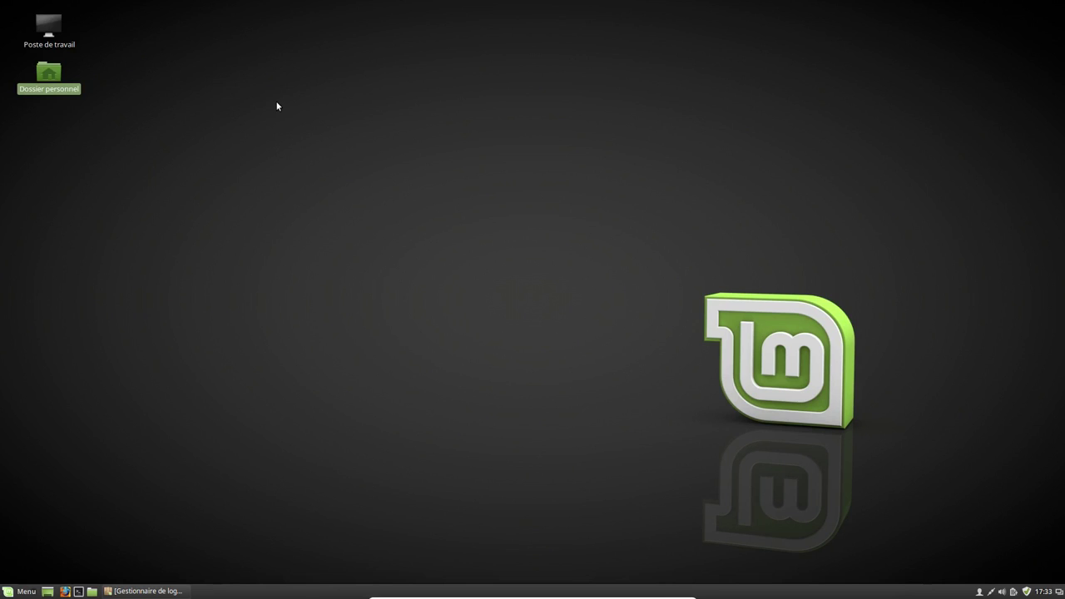
Step: Open the GIMP image editor, check its version in the about information and quit GIMP
click(20, 591)
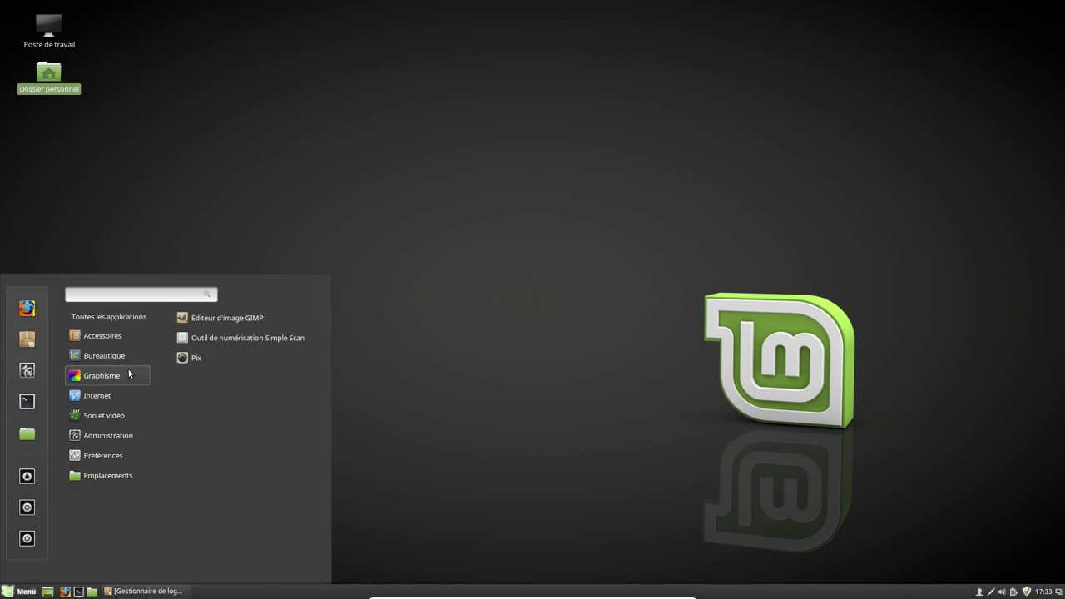
mouse_move(106, 390)
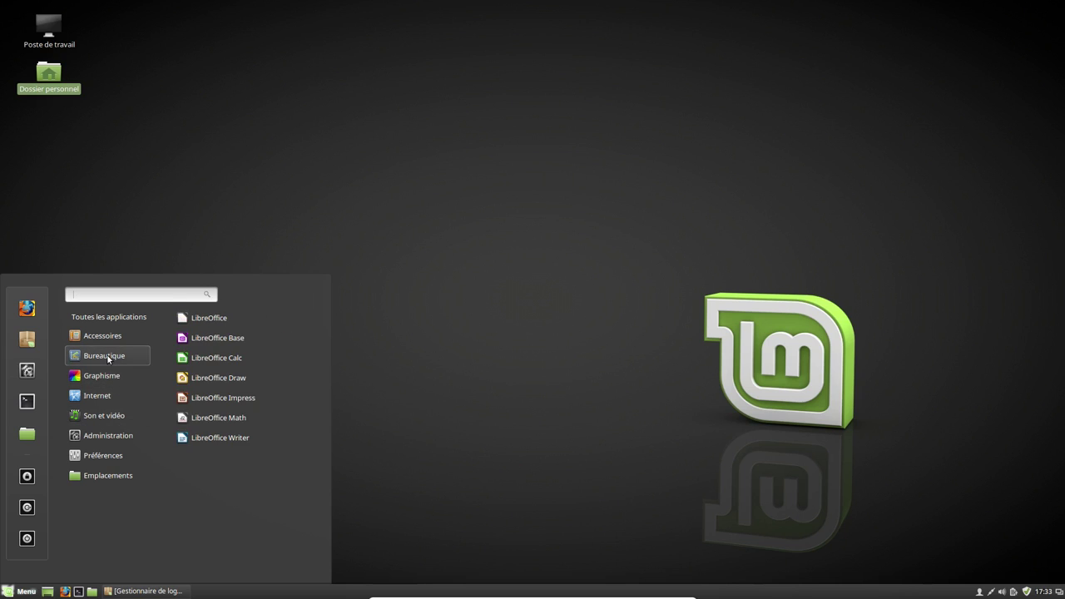
click(214, 321)
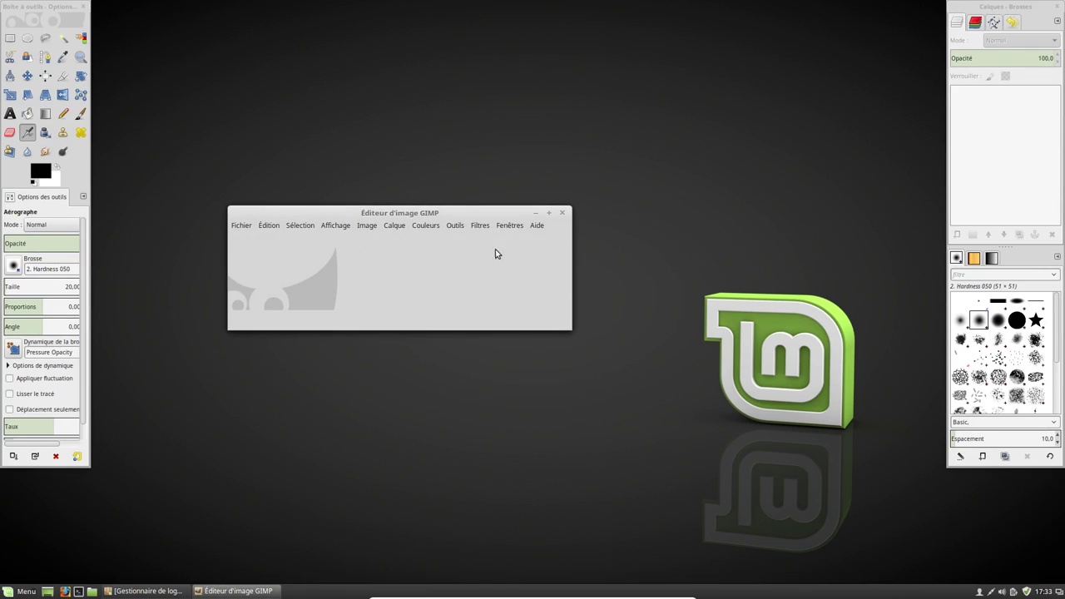
click(536, 225)
click(556, 283)
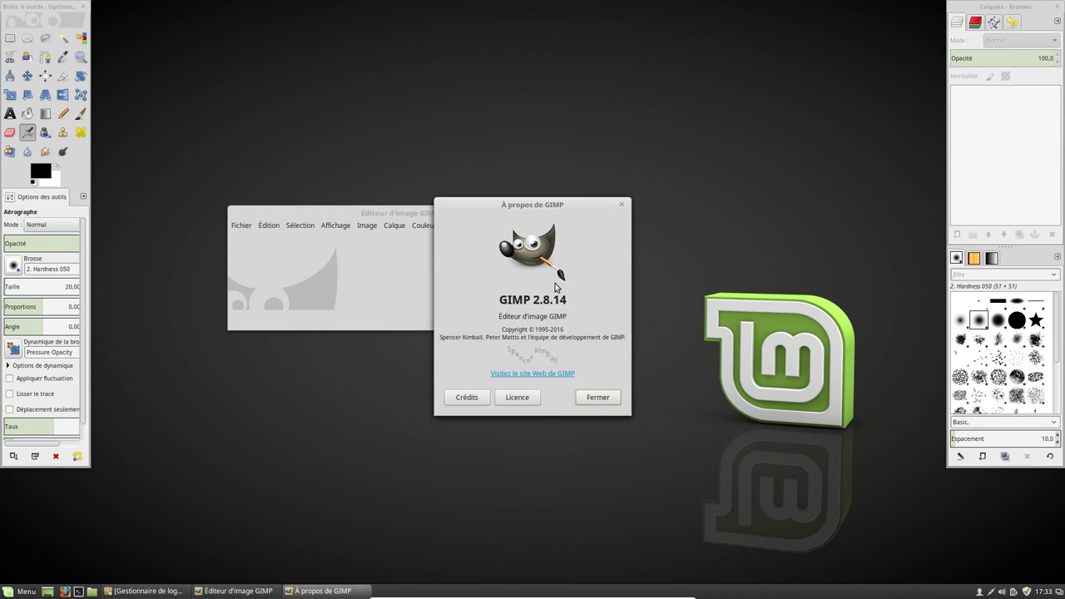
click(600, 398)
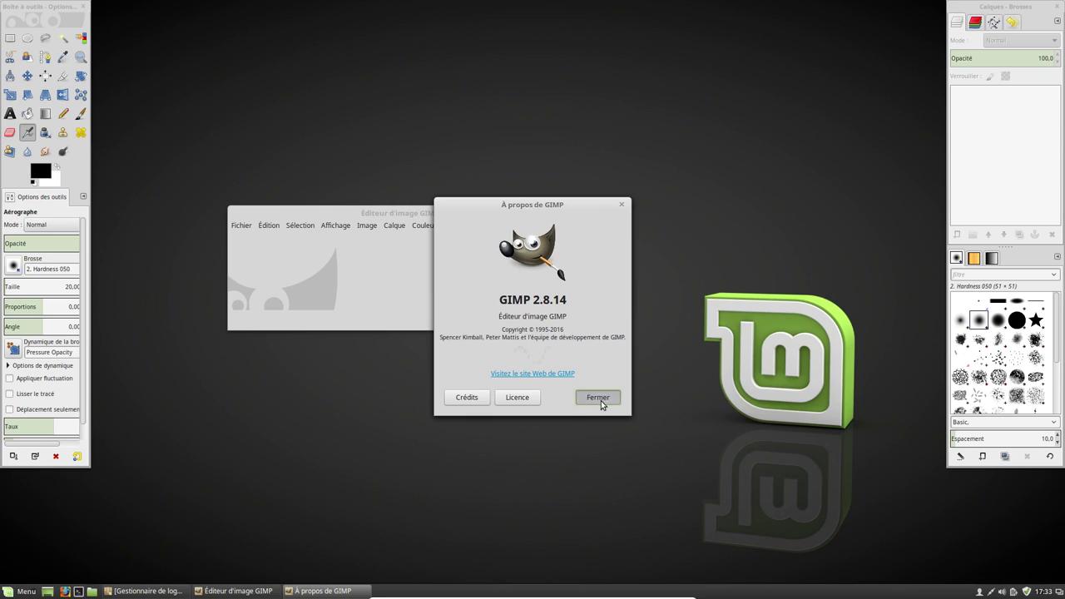
click(241, 226)
click(258, 508)
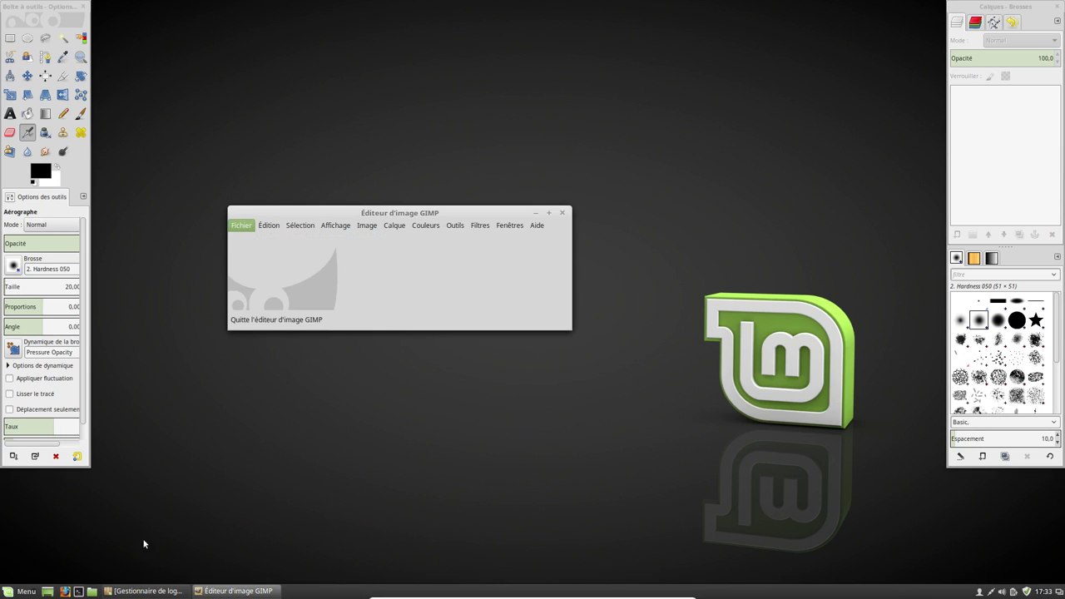
Step: Open a terminal and enlarge its text to a readable size that still fits the window on the desktop
key(alt+Tab)
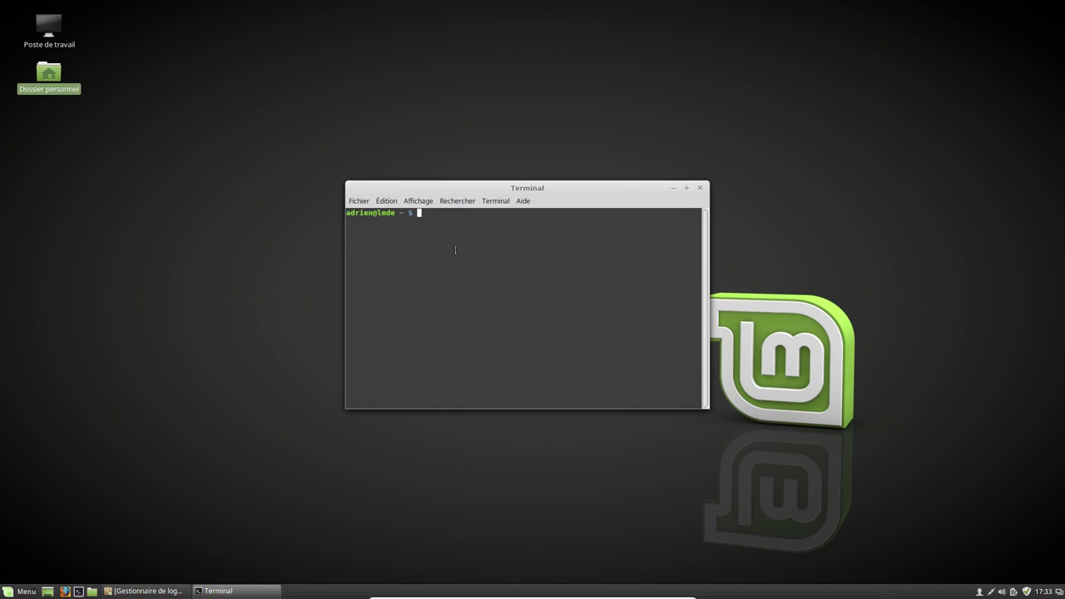
key(ctrl+plus)
key(ctrl+plus)
key(ctrl+plus)
key(ctrl+plus)
key(ctrl+plus)
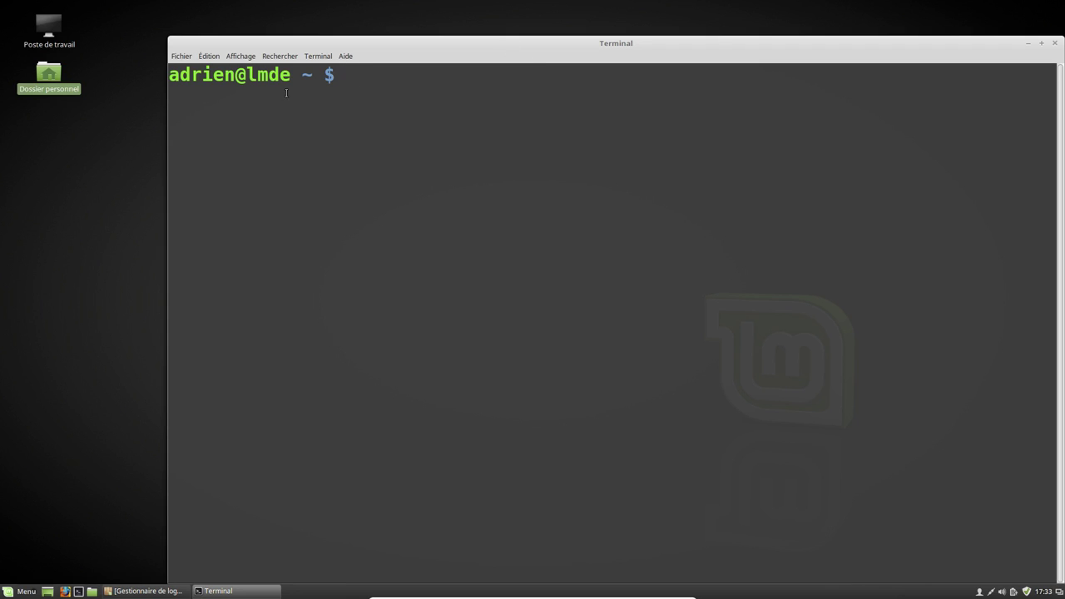
click(251, 57)
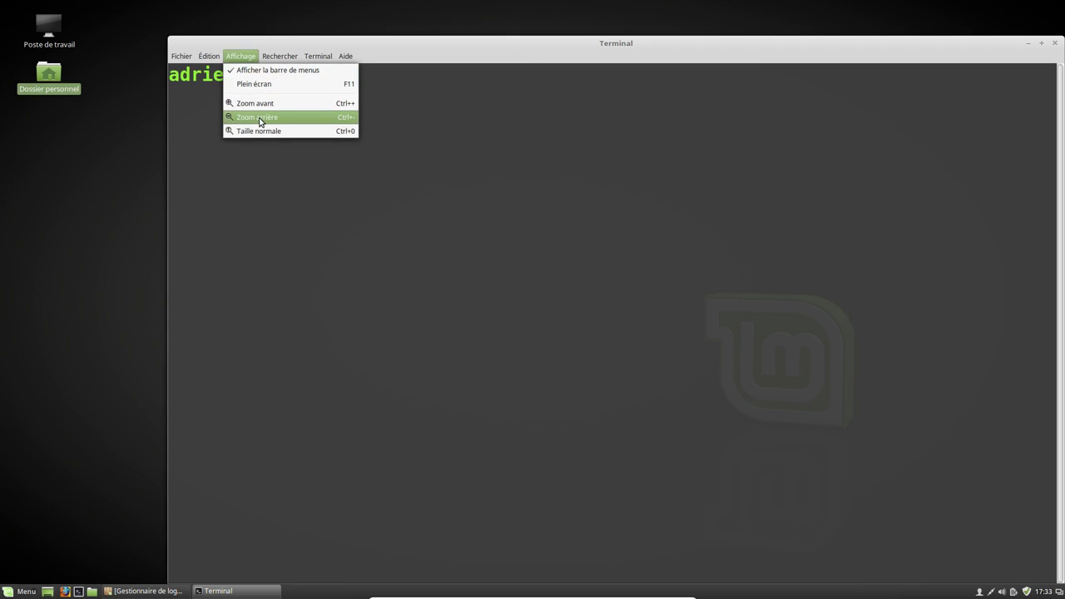
click(260, 119)
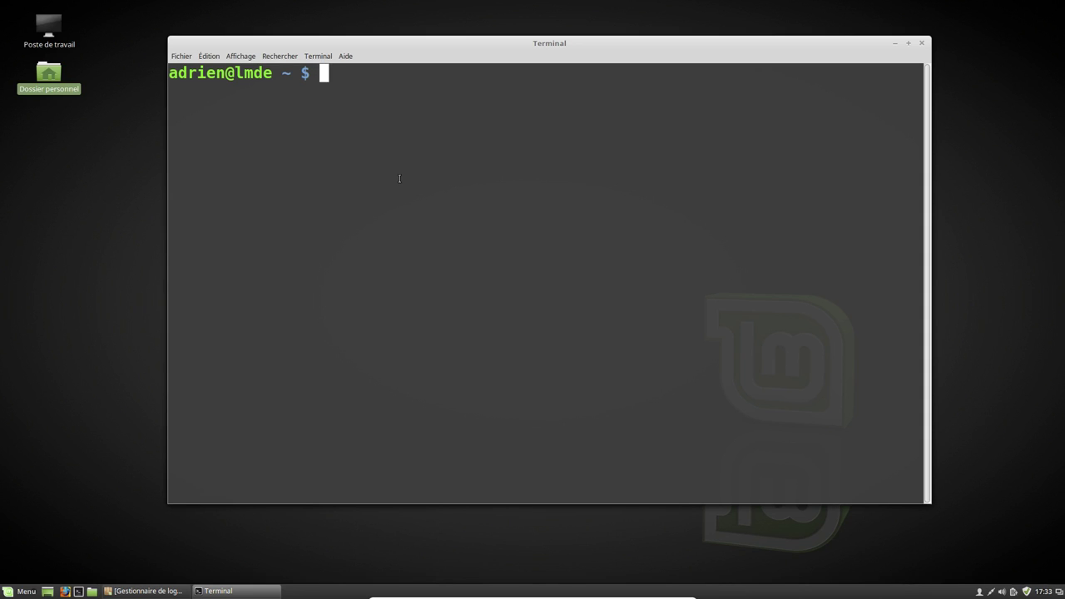
Step: List the installed systemd packages and their versions with "dpkg -l | grep systemd"
text(dpkg -l | fg)
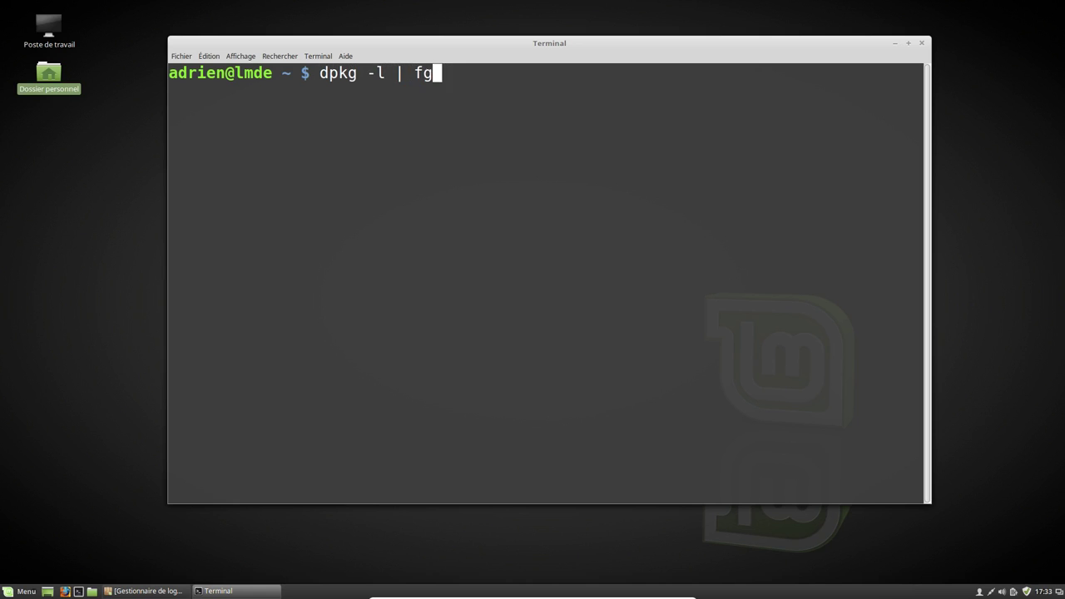
text(rep)
key(BackSpace)
key(Left)
key(Left)
key(Left)
key(Left)
key(Left)
key(Delete)
key(End)
text(systemd)
key(Return)
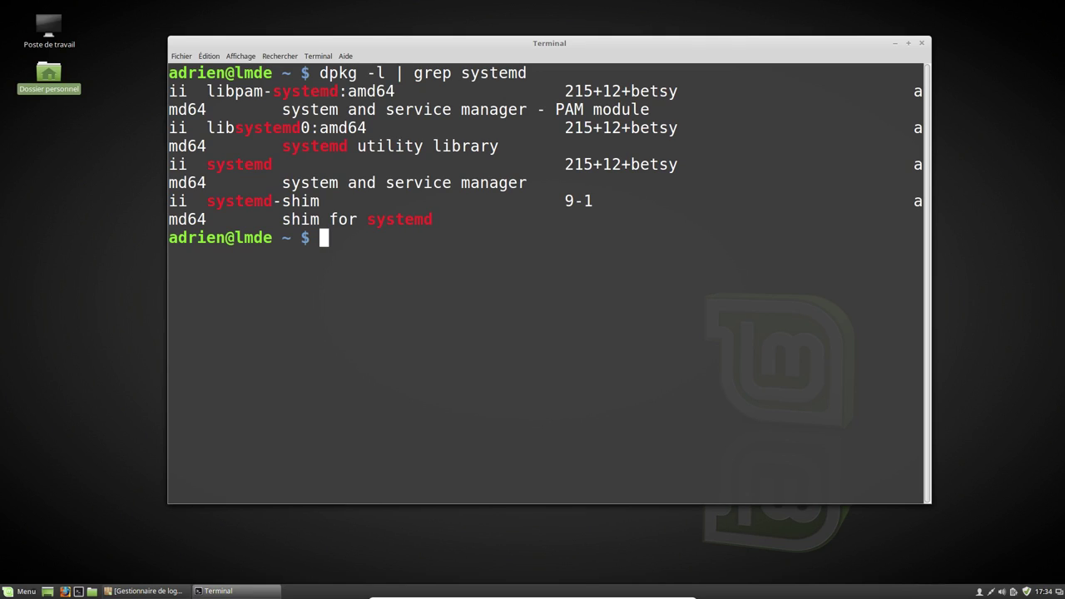
Step: List the installed X.Org packages with "dpkg -l | grep xorg-" and highlight the version of xserver-xorg-core
key(Up)
key(BackSpace)
key(BackSpace)
key(BackSpace)
key(BackSpace)
key(BackSpace)
key(BackSpace)
key(BackSpace)
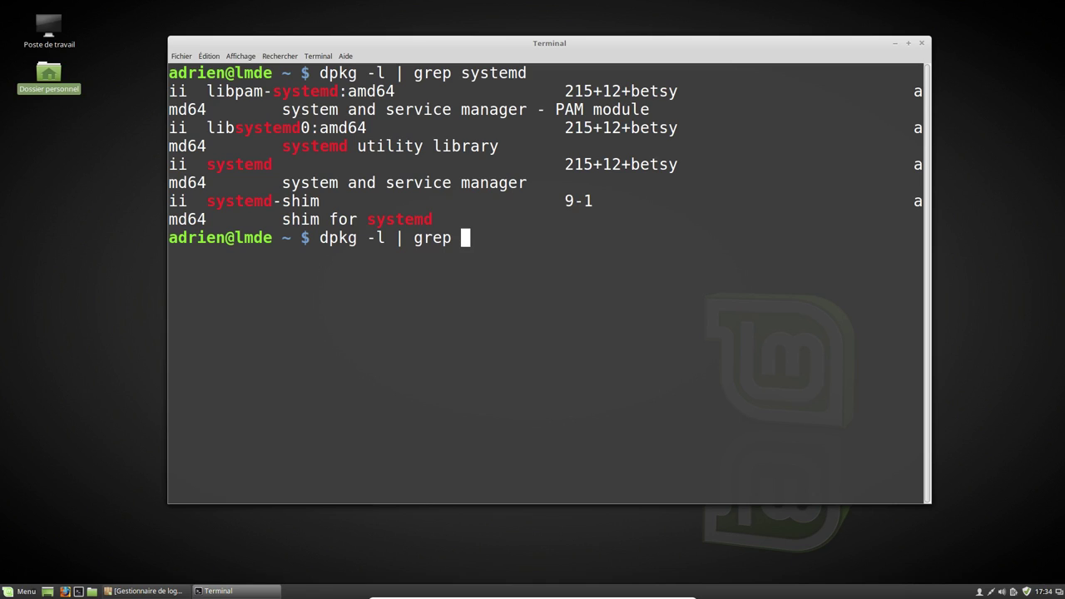
text(xorg-)
key(Return)
scroll(362, 119, up, 1)
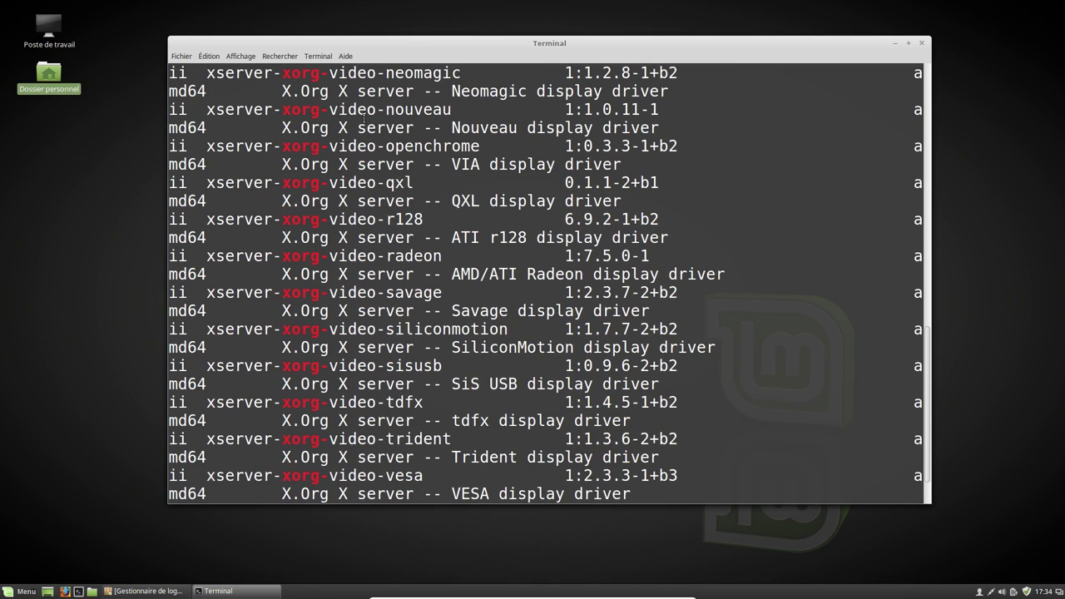
scroll(360, 146, up, 11)
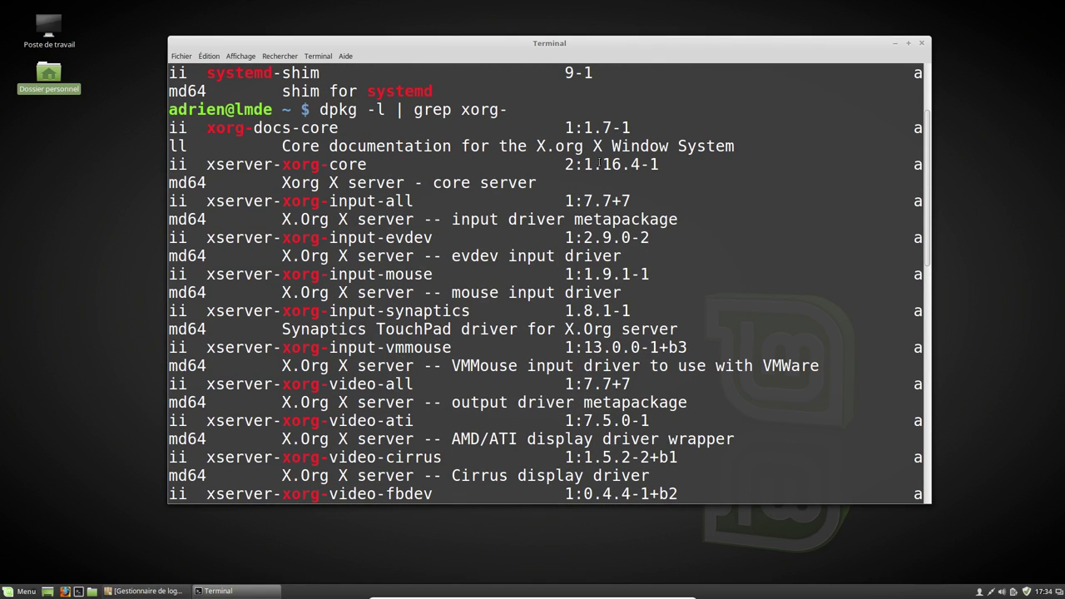
double_click(644, 164)
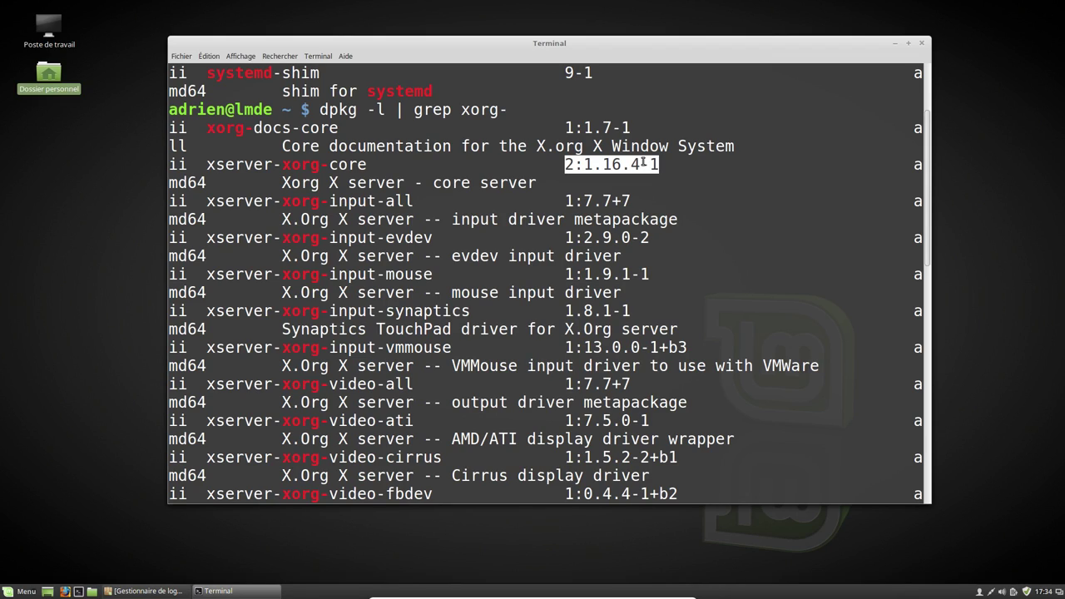
Step: Switch to the software manager, search for "nvidia" and look through the driver and kernel module packages offered
click(148, 592)
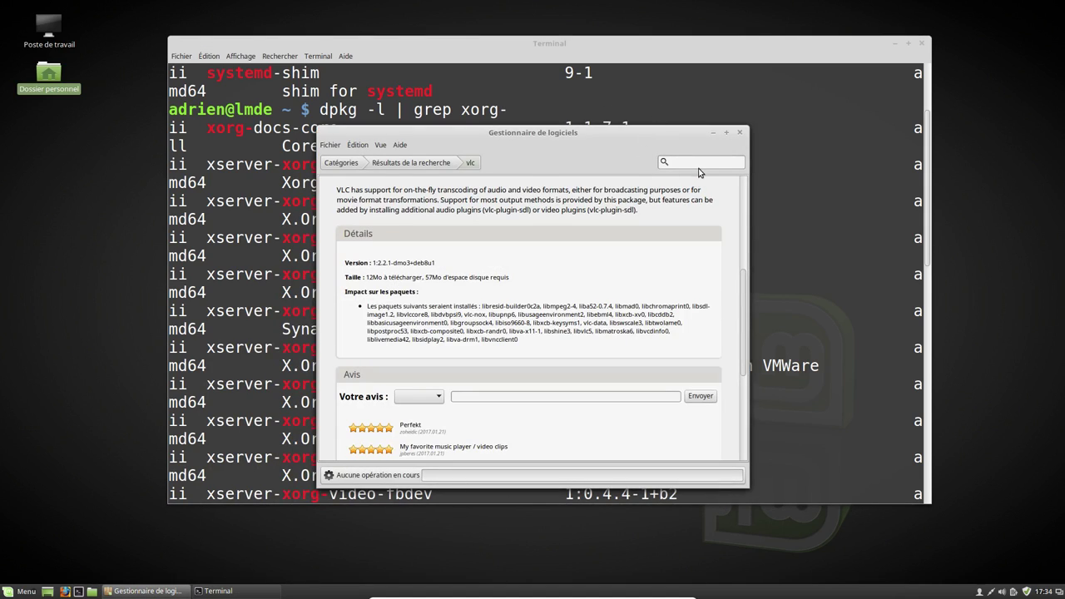
text(nvidia)
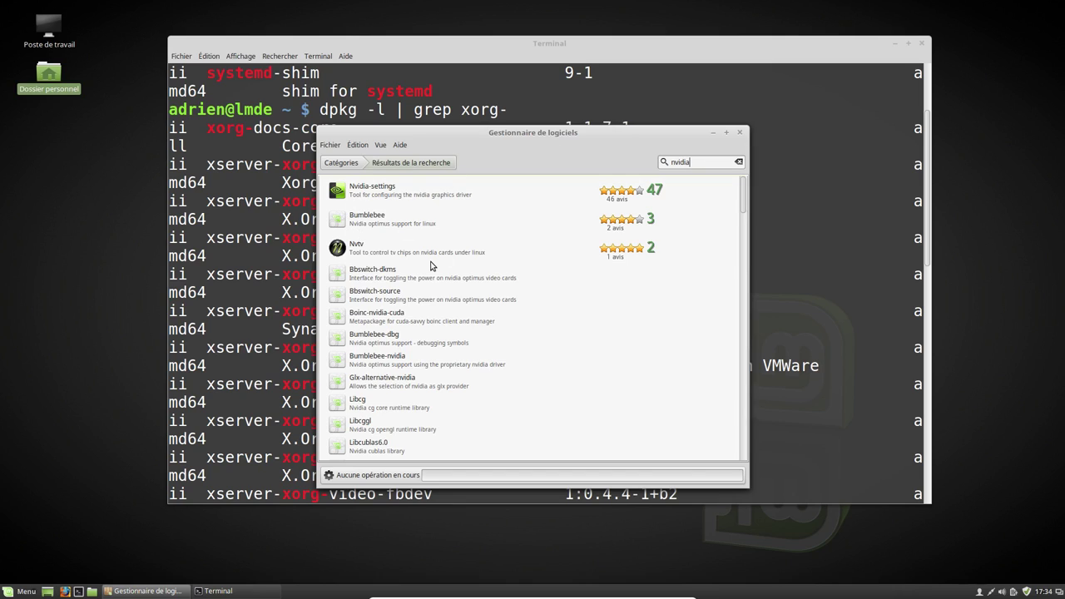
scroll(452, 278, down, 4)
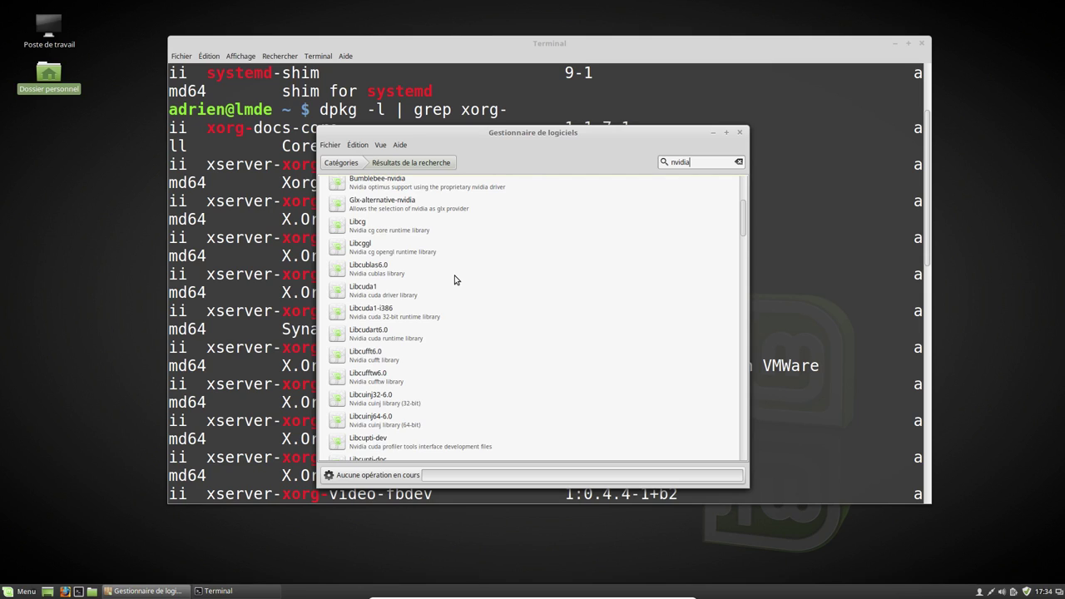
scroll(483, 302, down, 10)
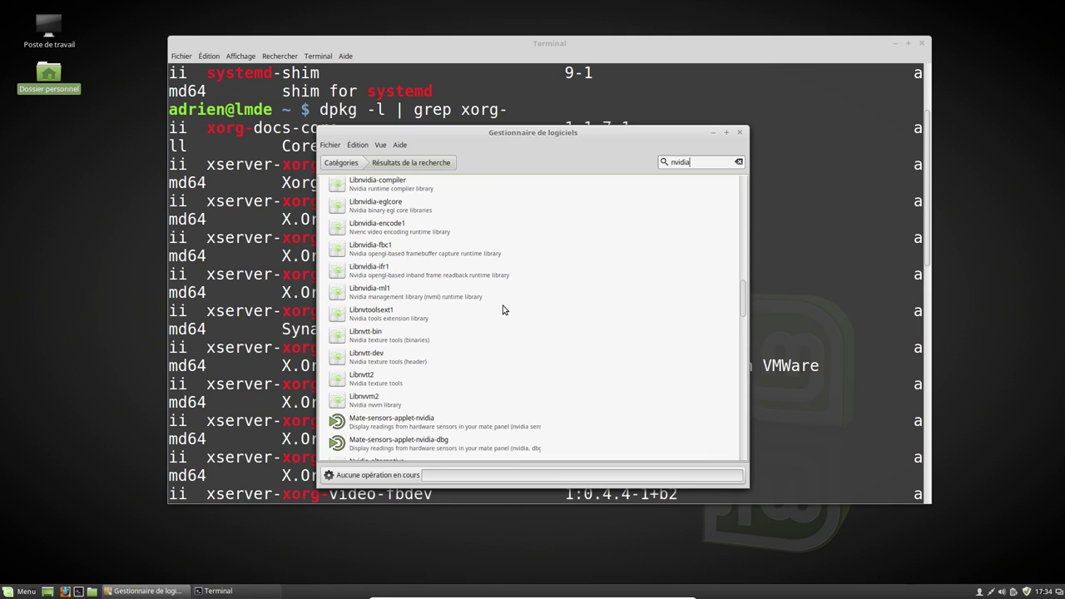
scroll(503, 309, down, 12)
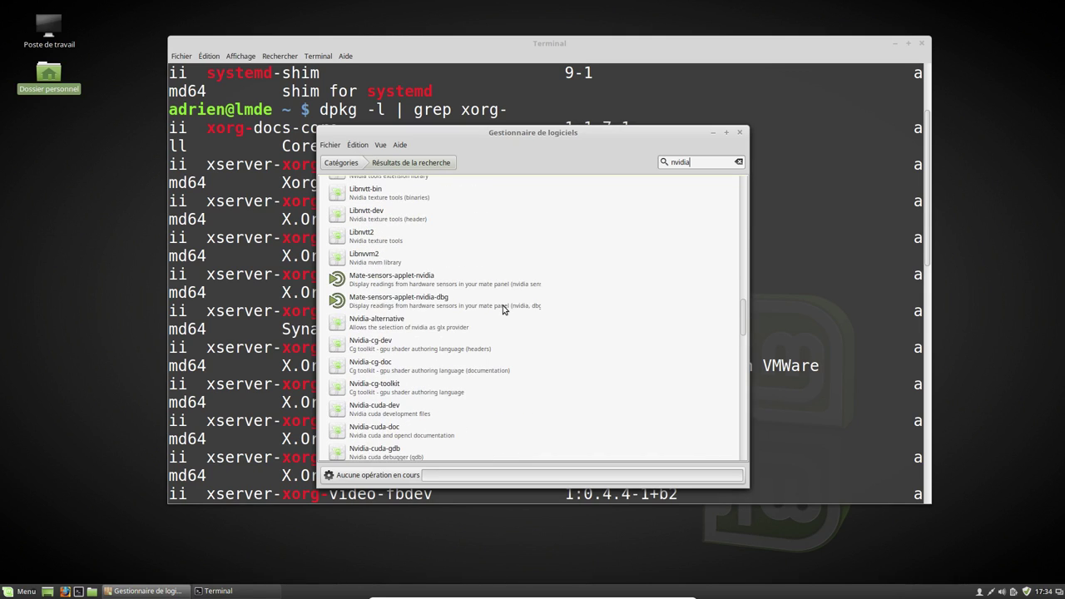
scroll(502, 310, down, 3)
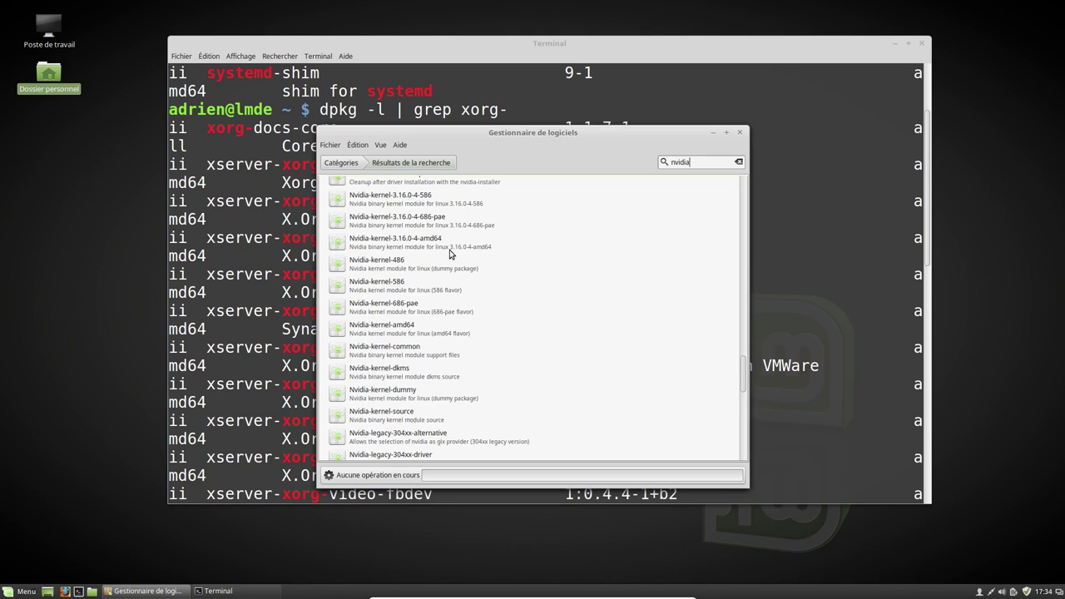
scroll(450, 253, down, 12)
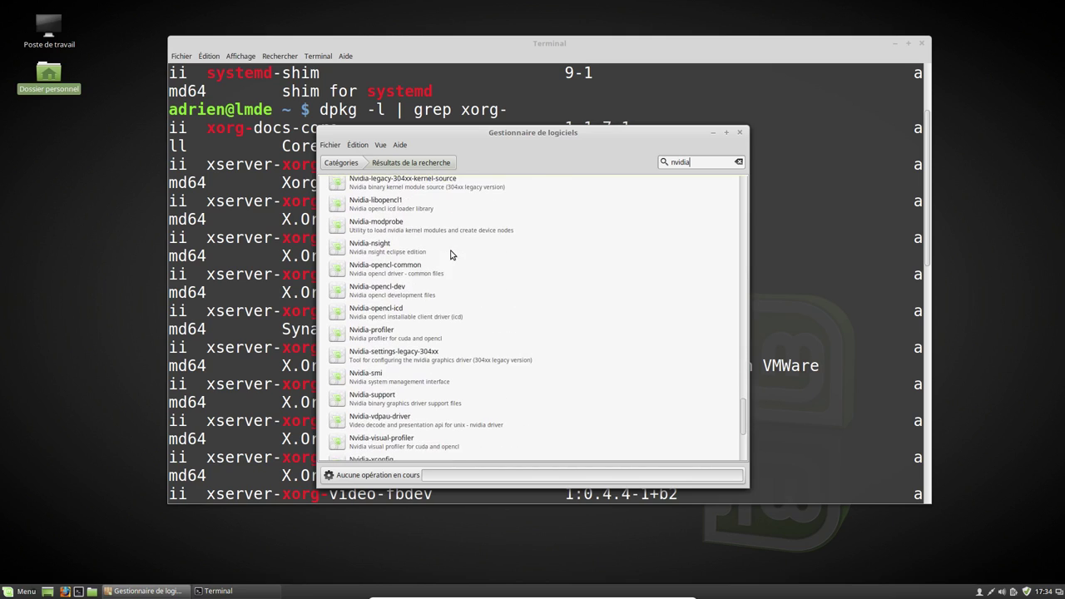
scroll(450, 255, up, 13)
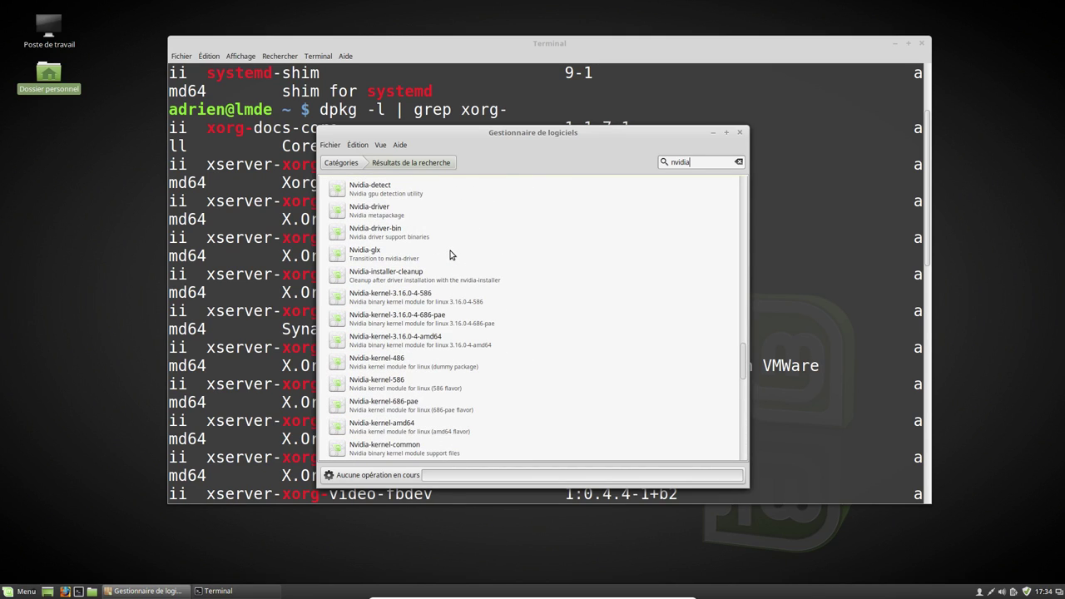
scroll(451, 255, up, 6)
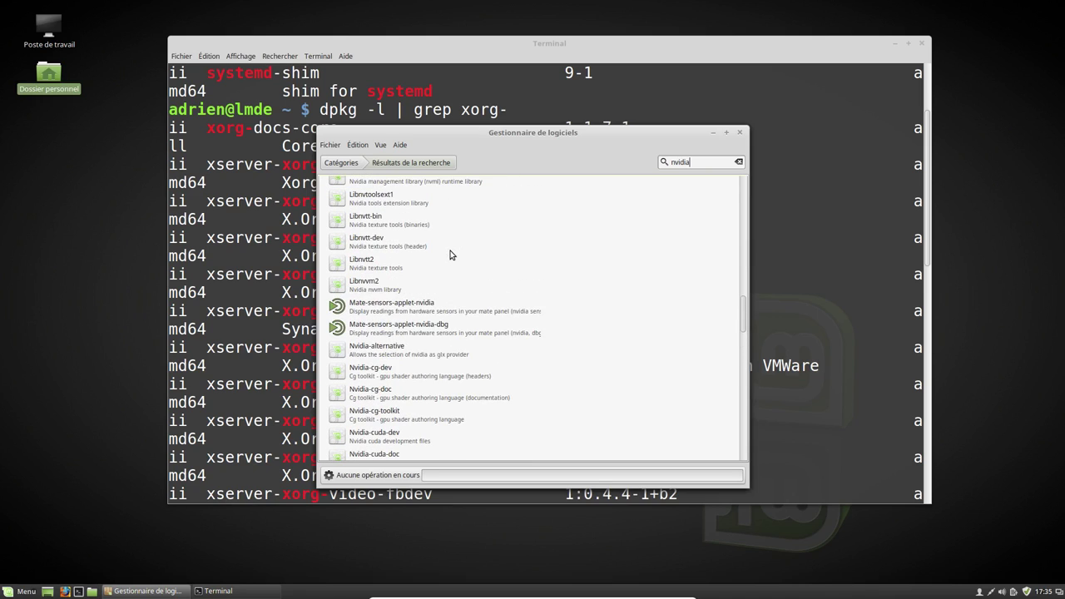
scroll(450, 255, up, 5)
scroll(450, 255, up, 8)
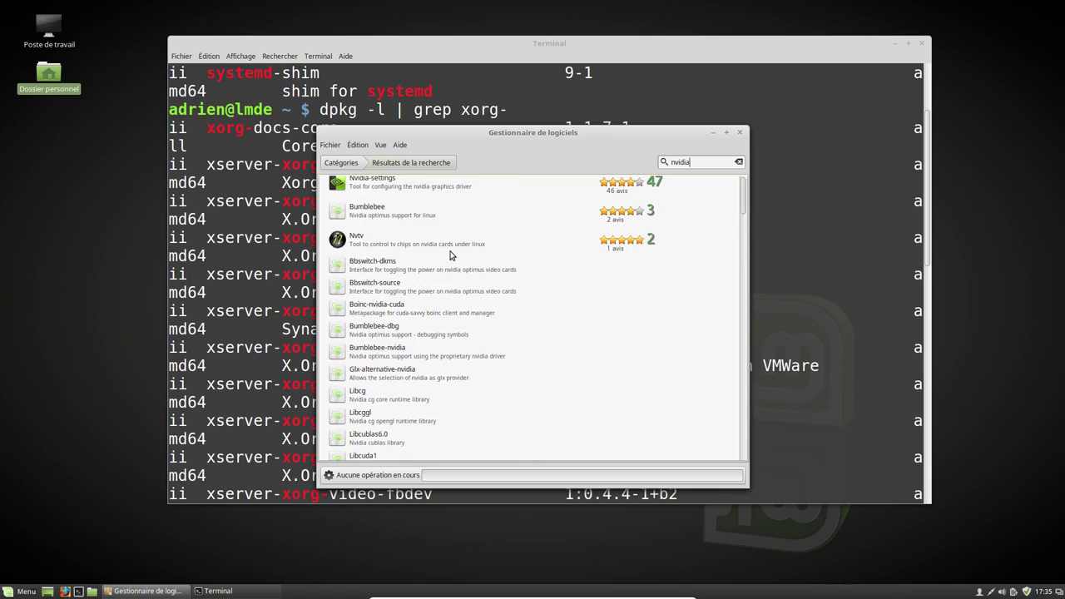
scroll(450, 255, up, 1)
Step: Check the version of Nvidia-settings in its package details and return to the search results
click(460, 198)
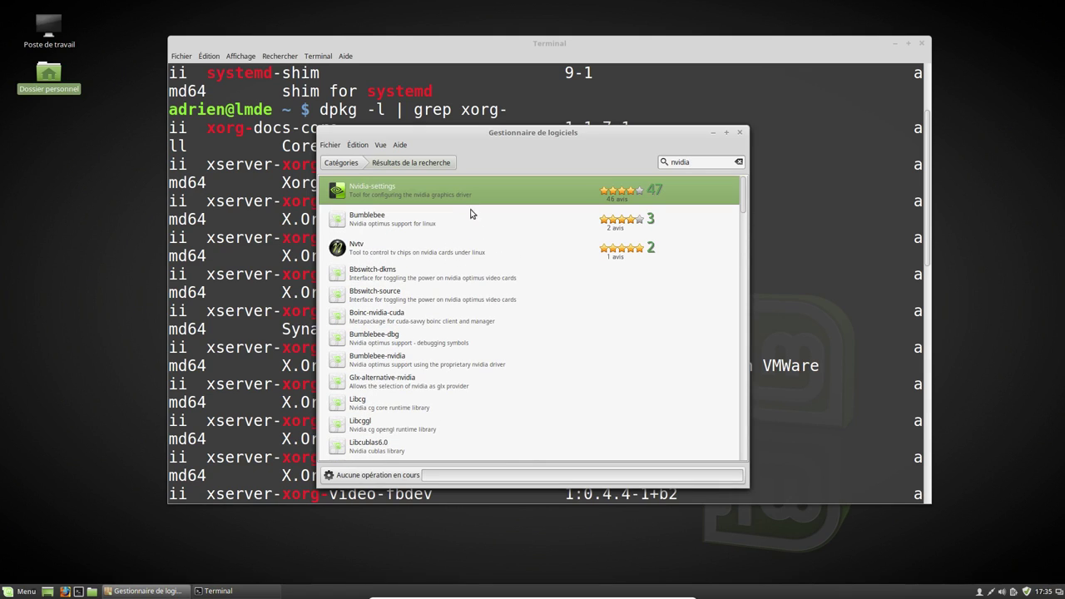
scroll(533, 262, down, 3)
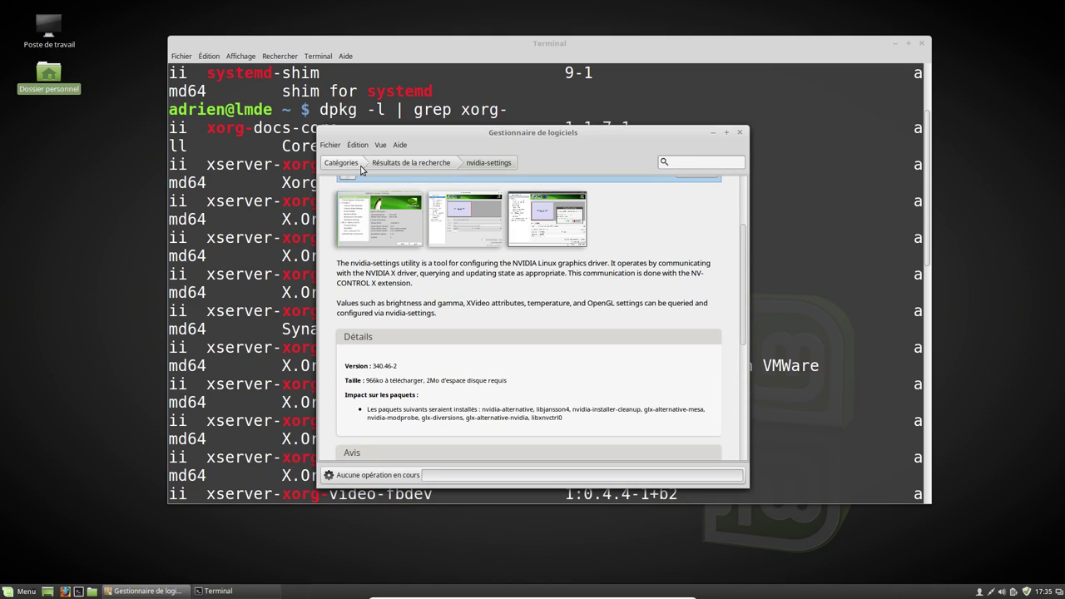
click(437, 164)
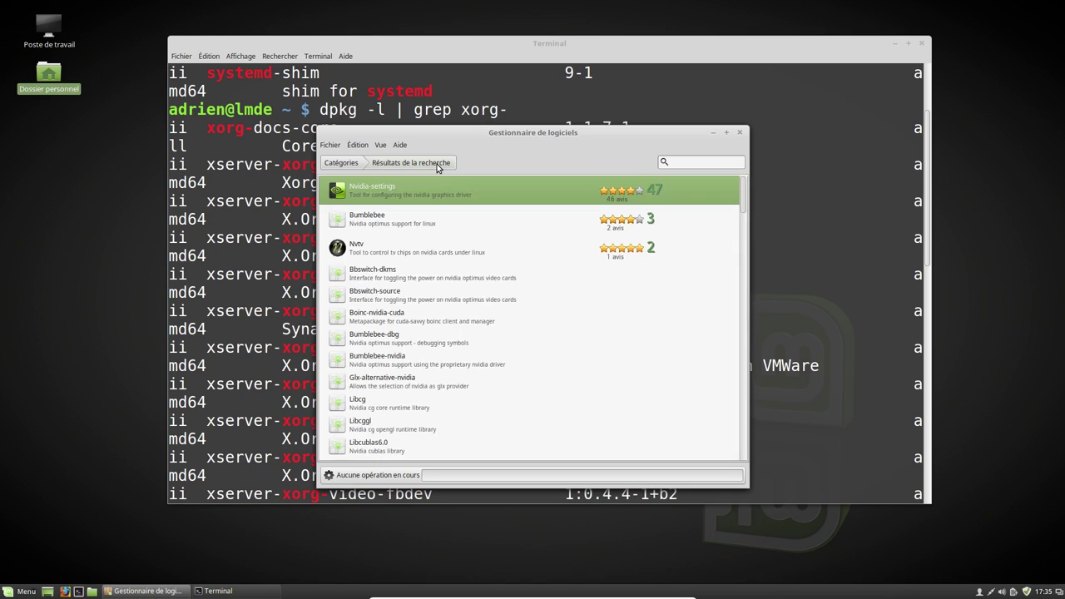
Step: Switch back to the terminal, run "apt-cache search nvidia" and examine the listed driver packages
click(243, 293)
text(apt-è)
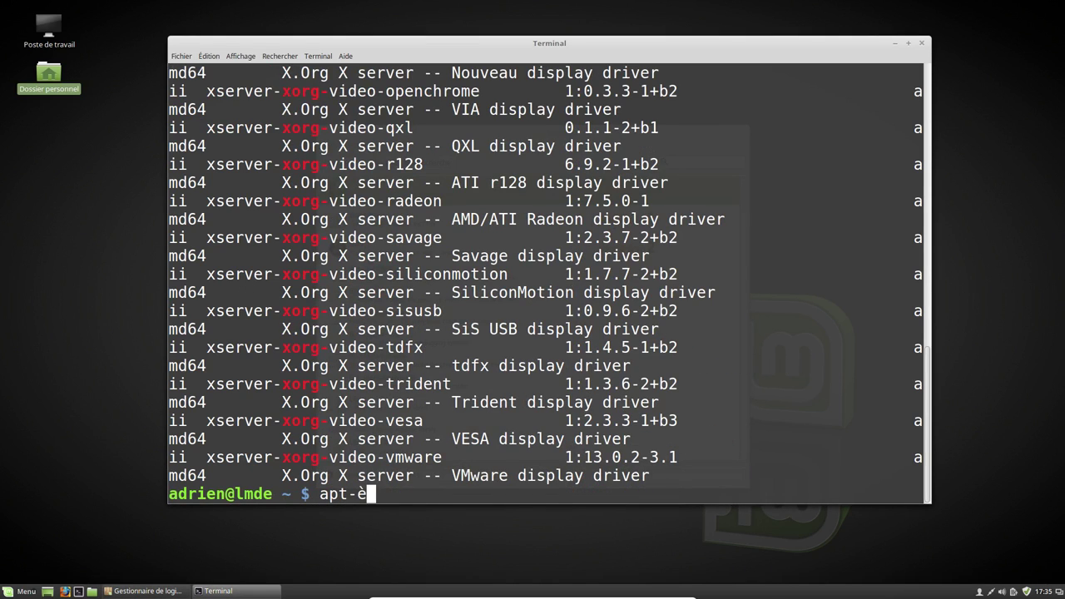
key(BackSpace)
text(cacj)
key(BackSpace)
text(he se)
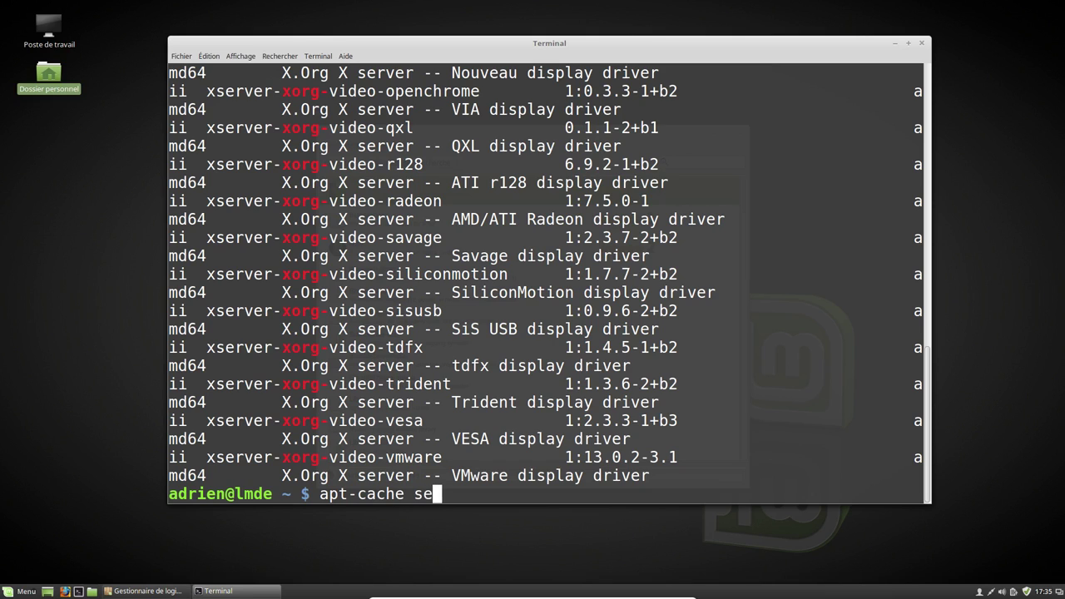
text(arch nvidia)
key(Return)
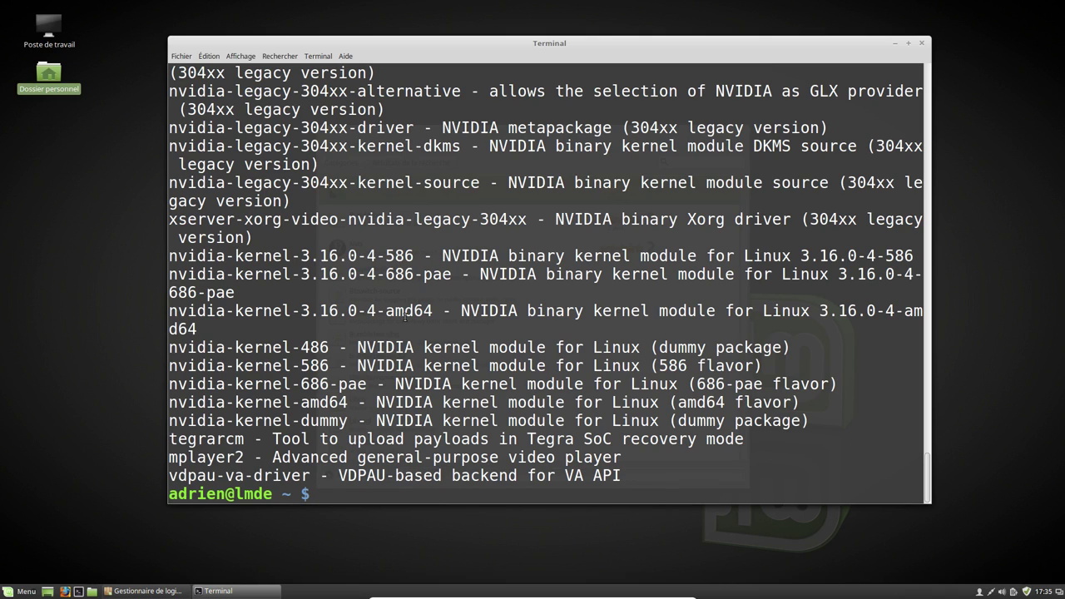
scroll(405, 316, up, 5)
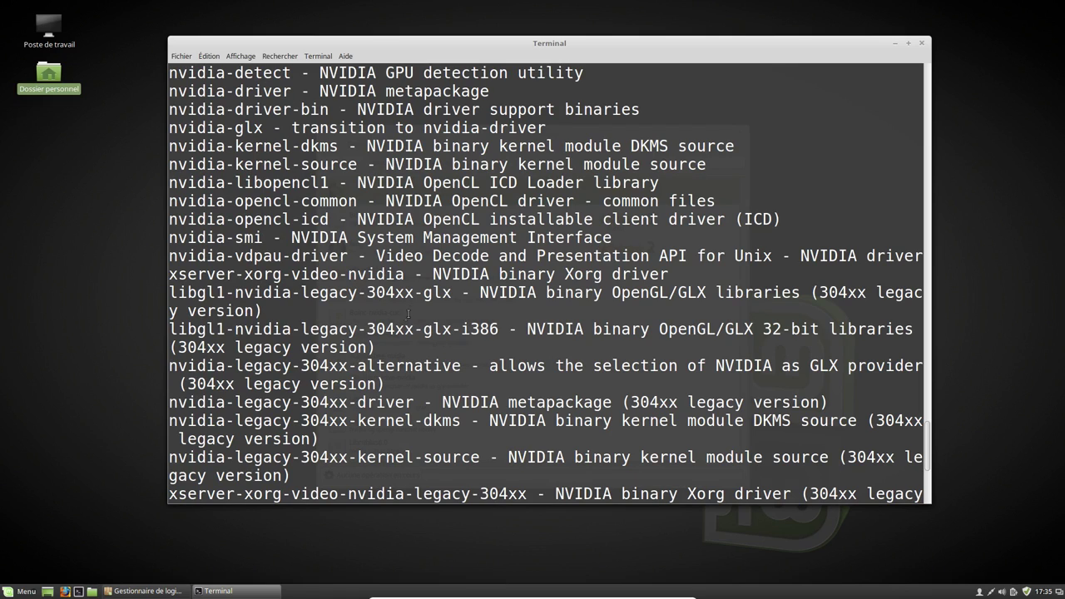
scroll(388, 200, up, 3)
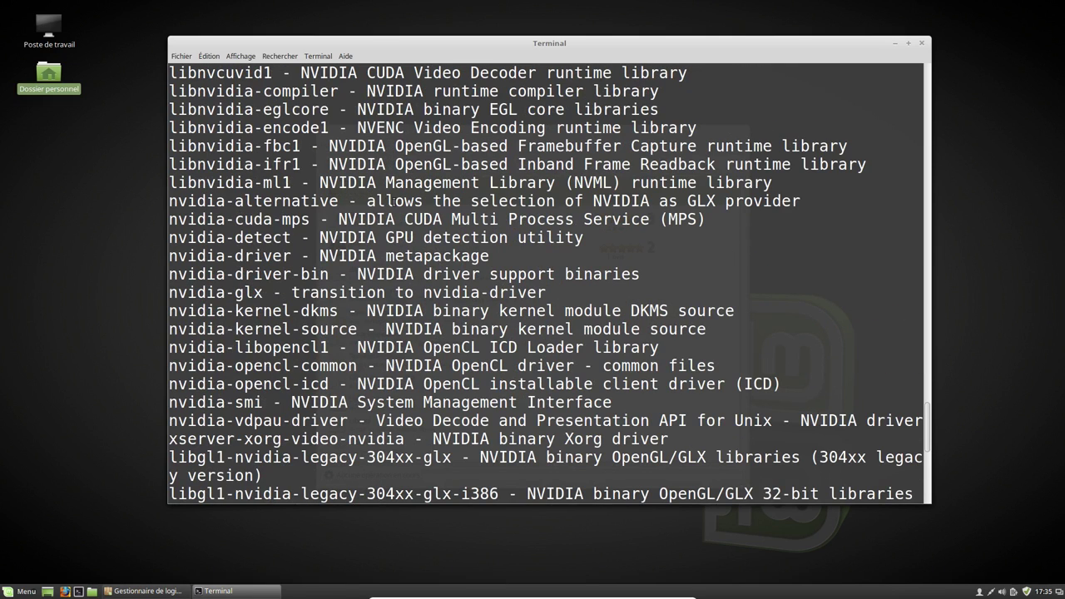
Step: Run "sudo apt-get install nvidia-driver" in the terminal and authenticate with the account password to bring up the list of packages it would install
text(apt-get)
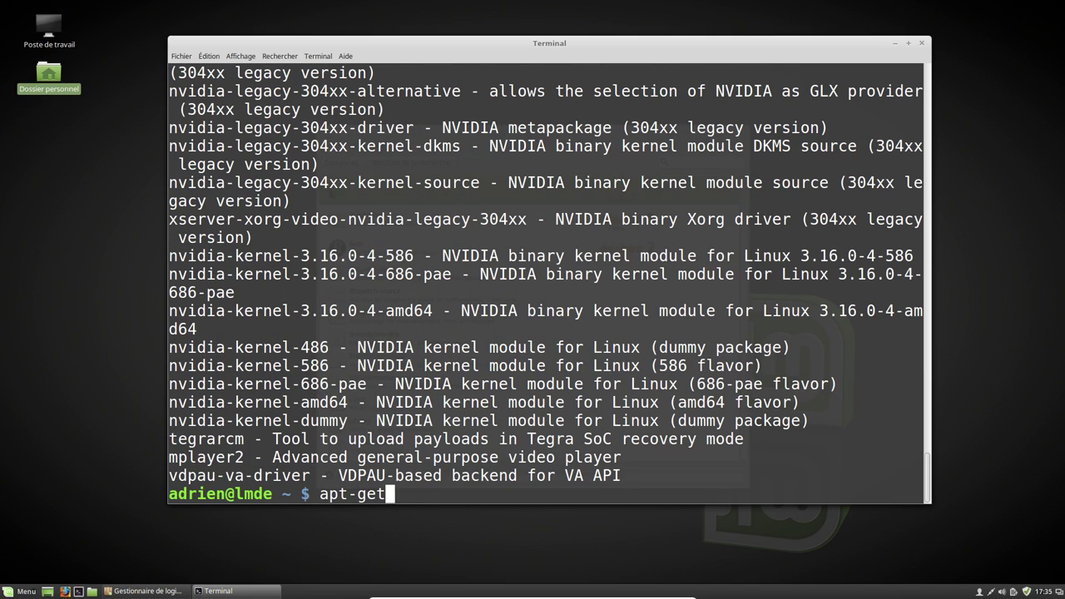
text( install nvid)
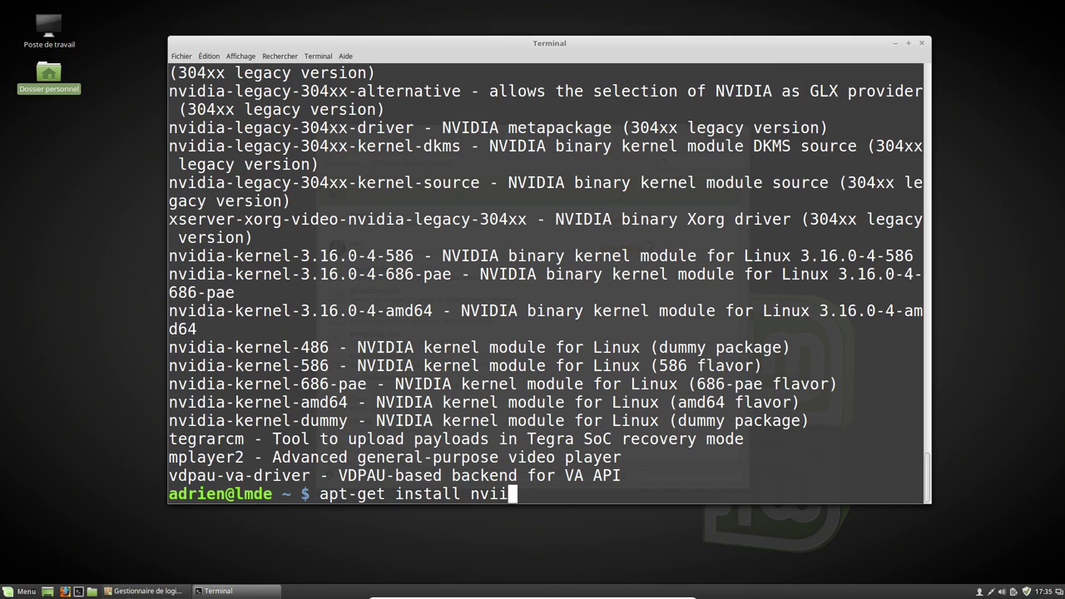
text(ia-driver)
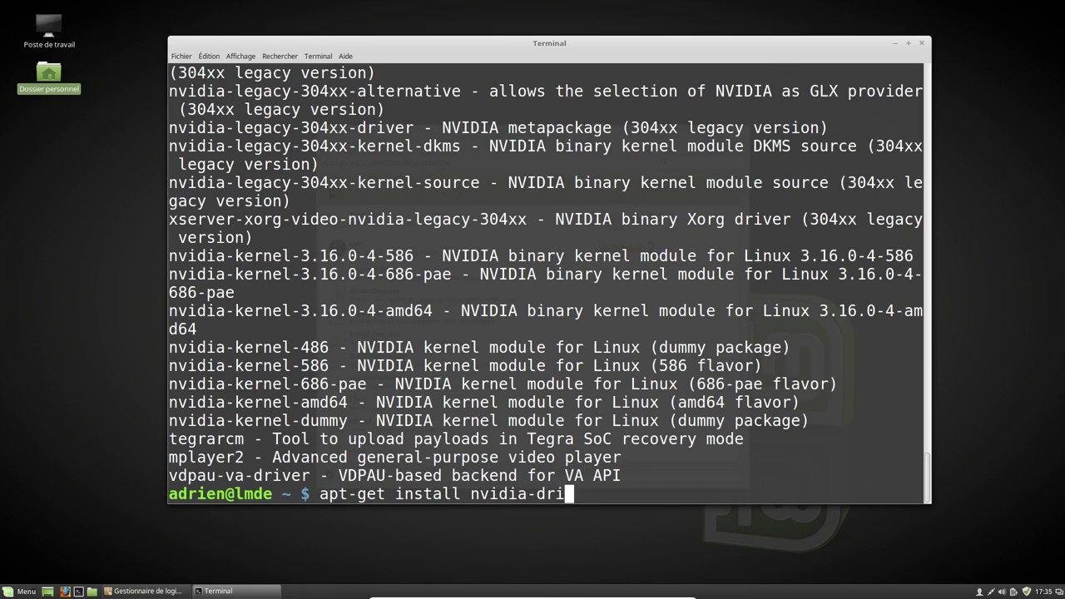
key(Home)
text(sudpo)
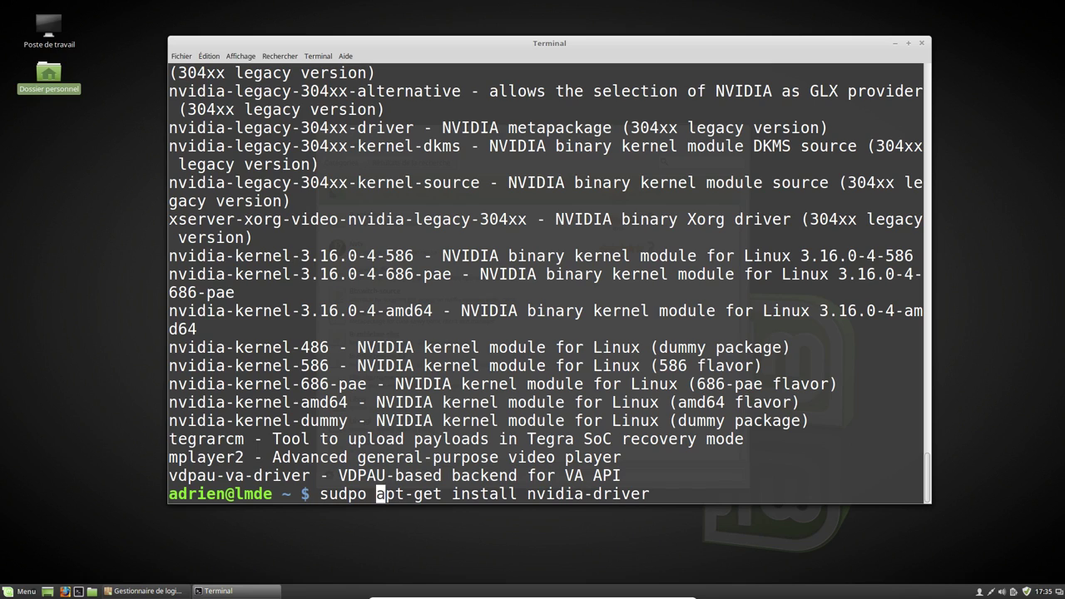
key(BackSpace)
key(BackSpace)
key(BackSpace)
text(o)
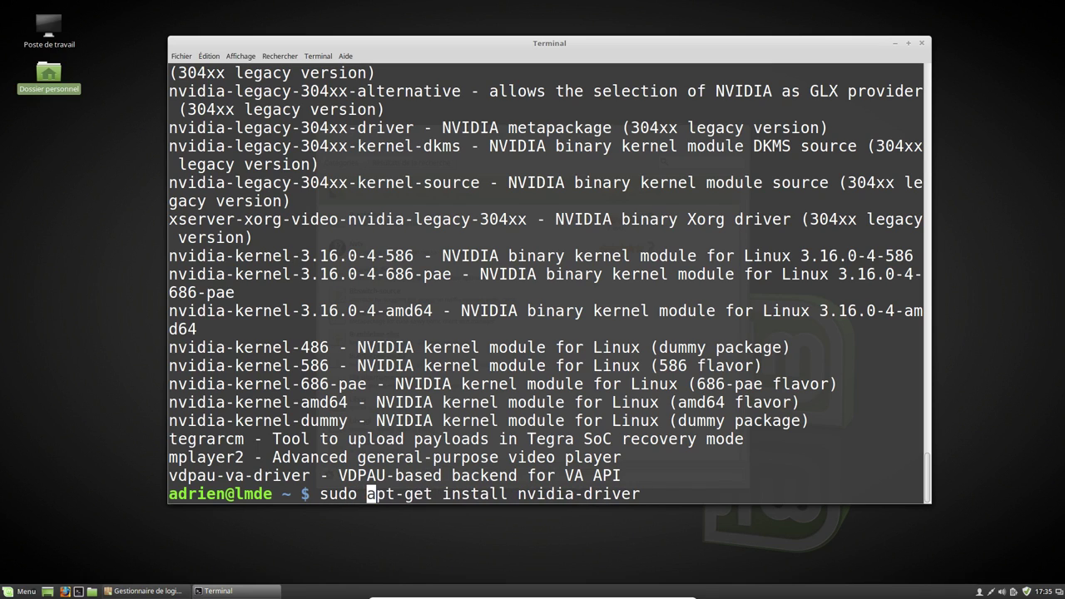
key(Return)
key(Return)
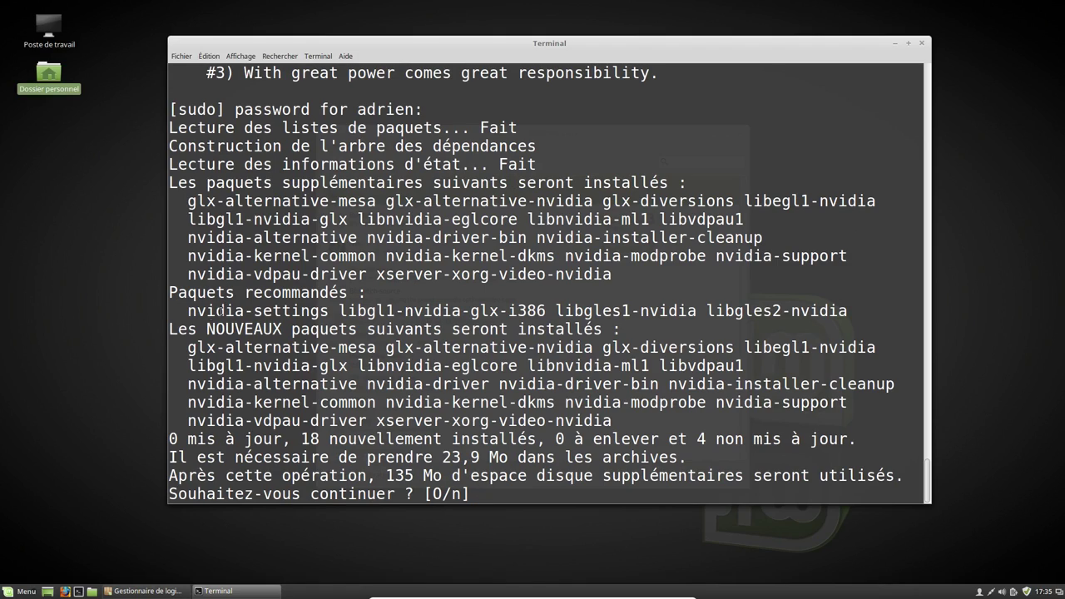
Step: Copy the package name "nvidia-driver" from the terminal, search for it in the software manager and check the Nvidia-driver version in its details
double_click(436, 384)
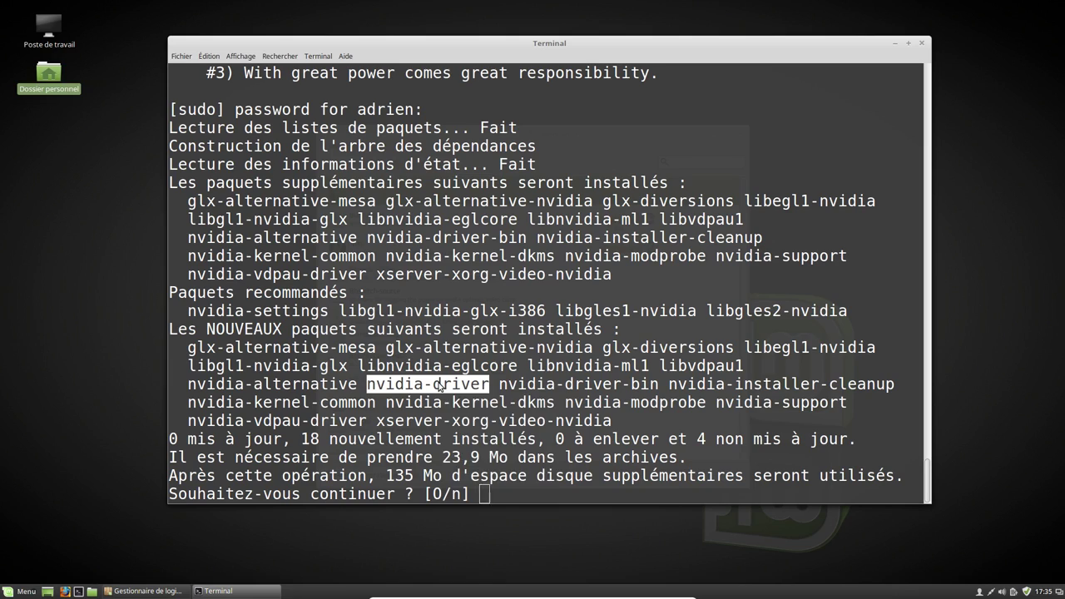
right_click(440, 385)
click(475, 444)
click(177, 591)
click(665, 163)
key(ctrl+v)
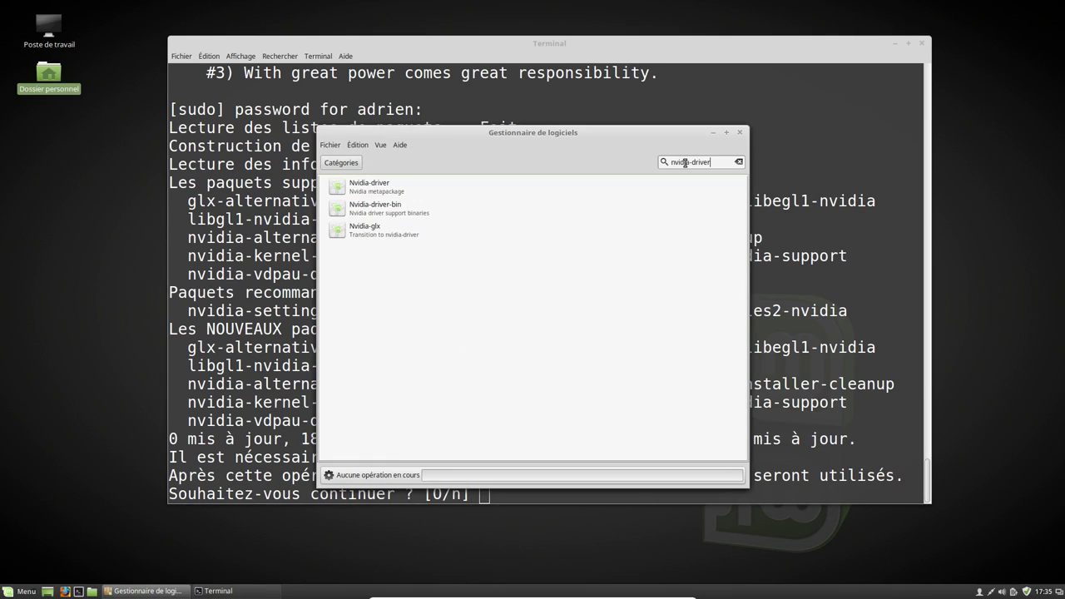
click(401, 189)
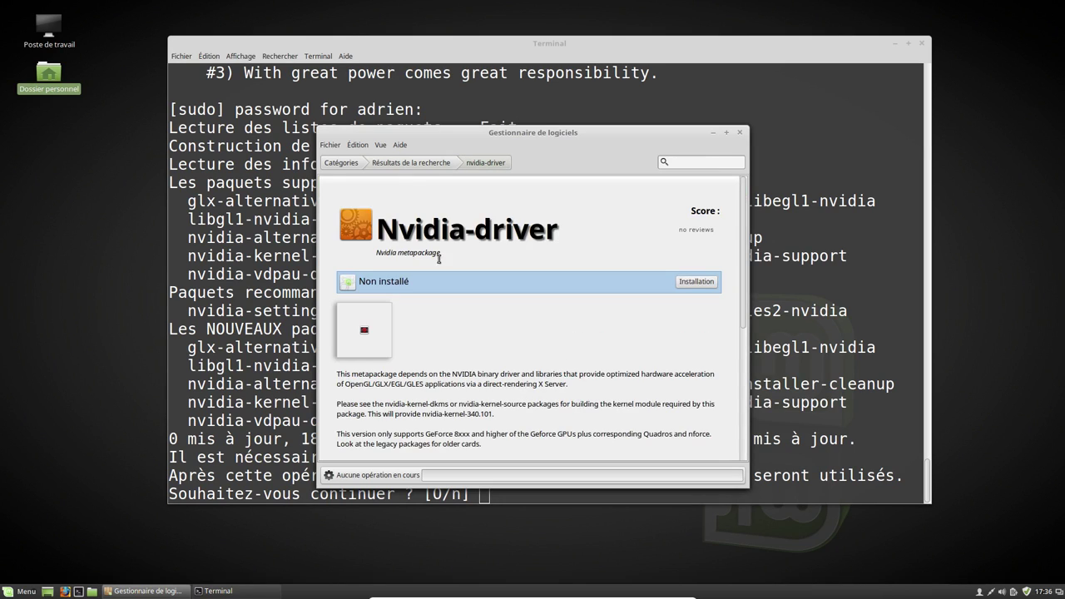
scroll(457, 285, down, 4)
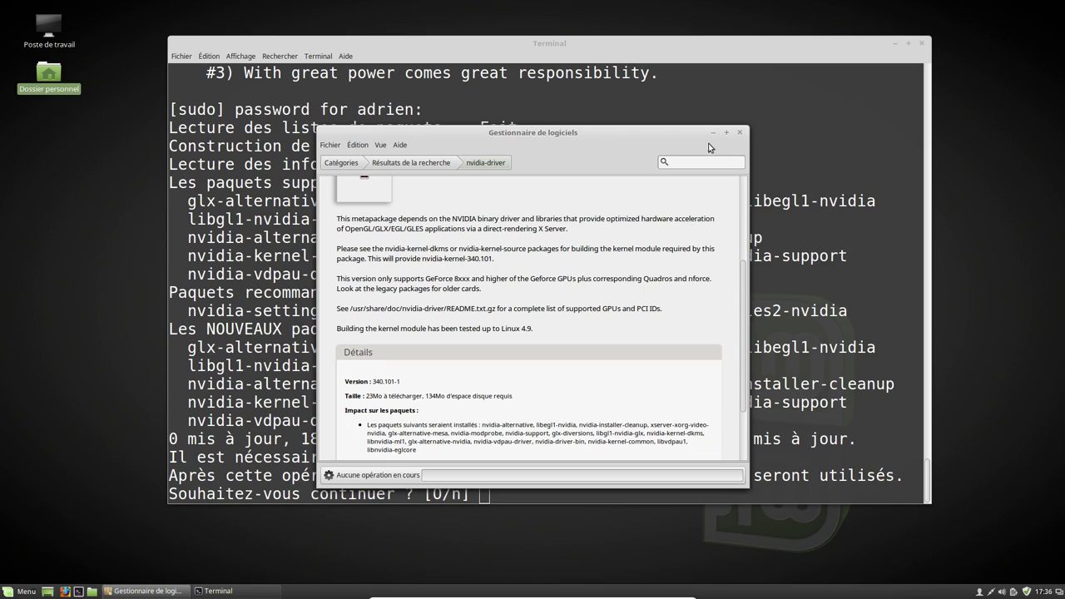
Step: Close the software manager, decline the pending nvidia-driver installation with "n" and close the terminal
click(739, 133)
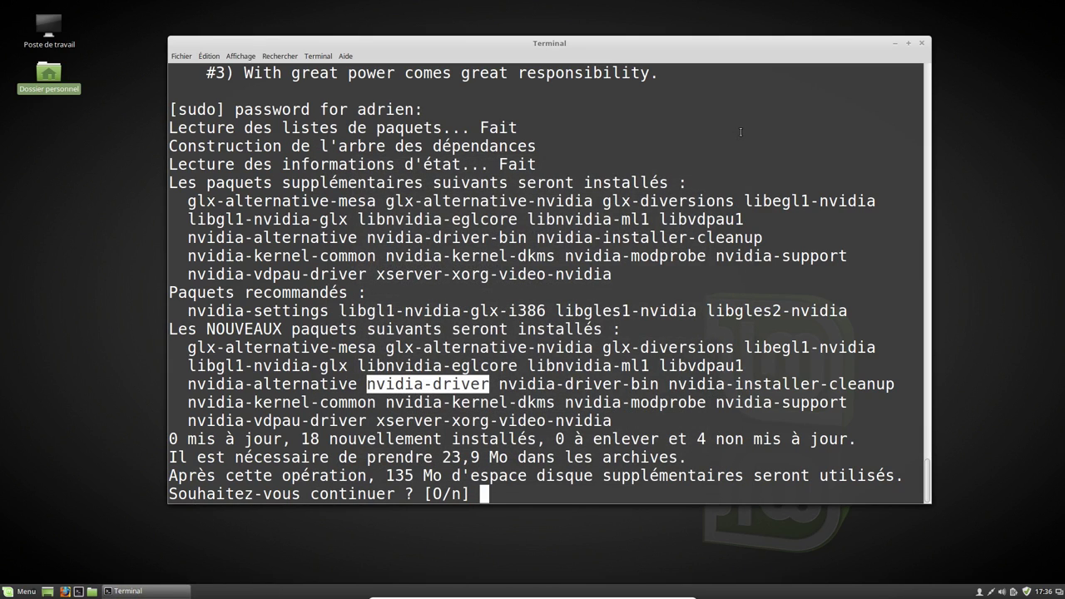
click(739, 132)
text(n)
key(Return)
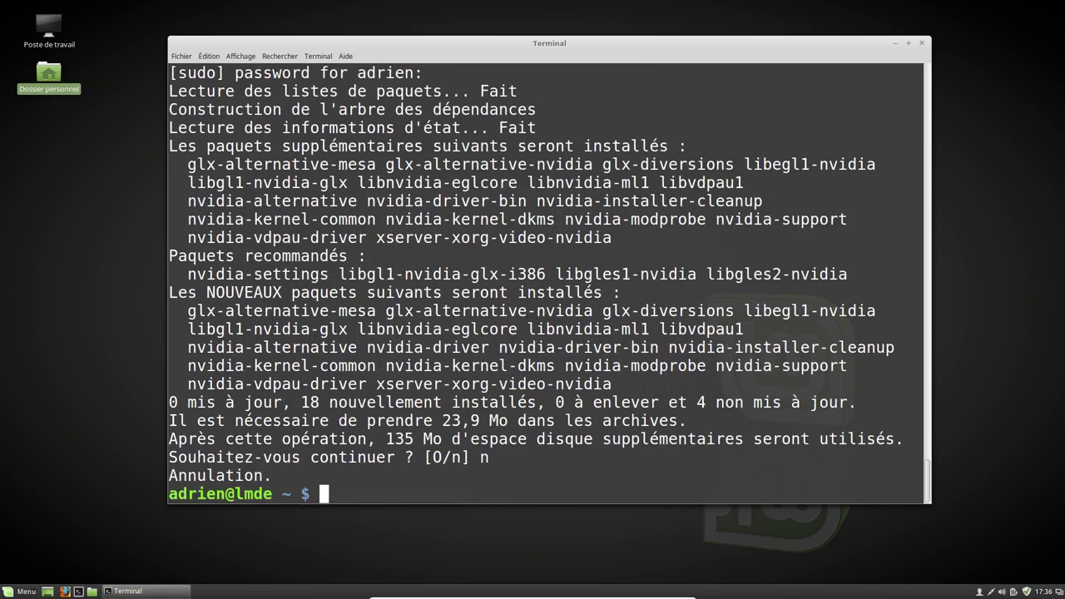
click(923, 44)
click(980, 591)
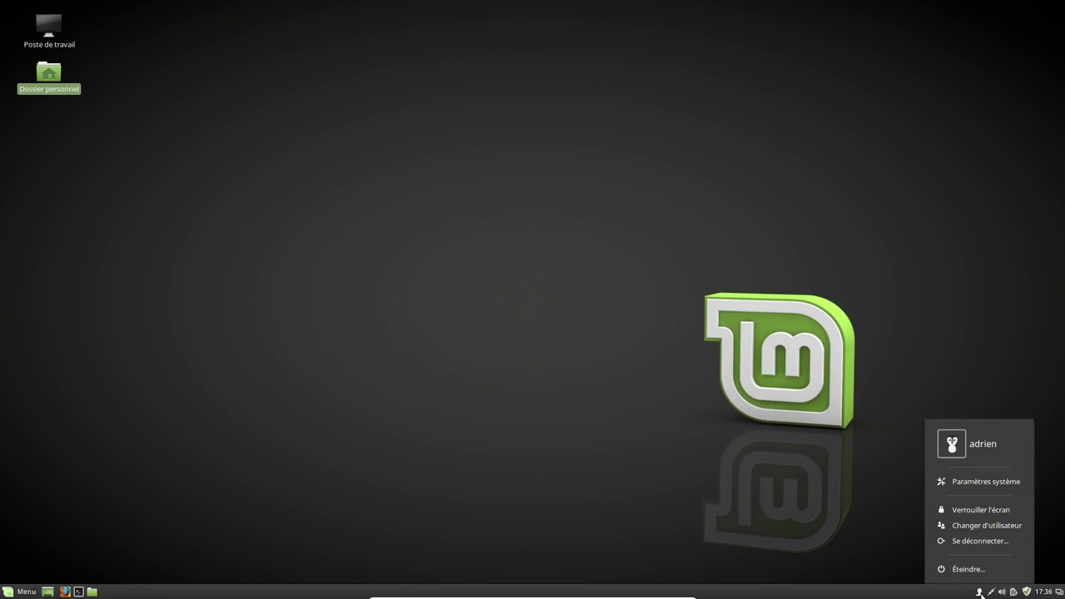
click(980, 592)
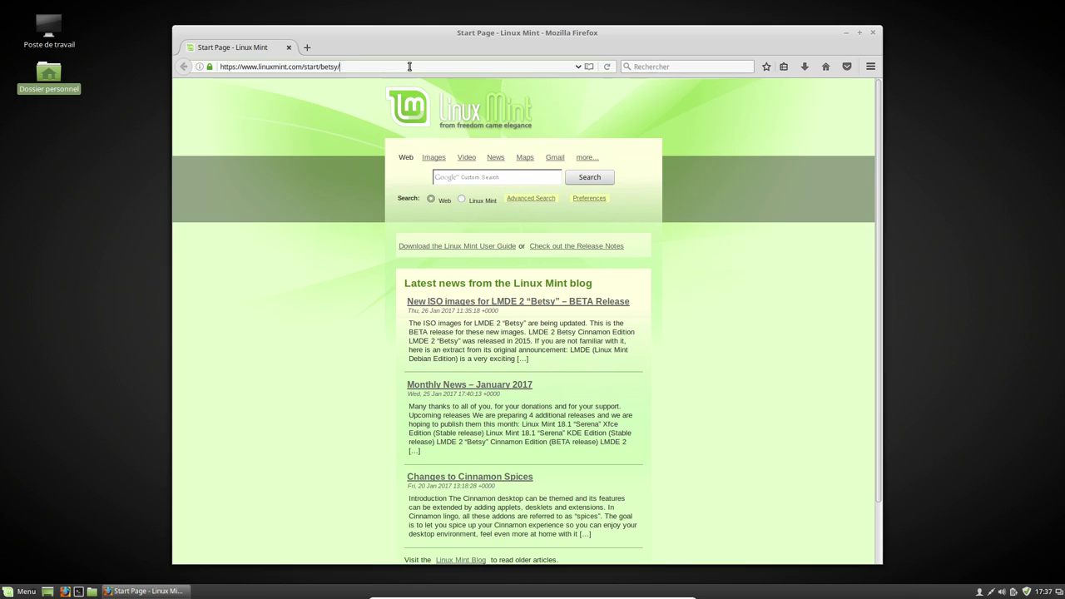
Step: Open YouTube in Firefox and start the video "Sia | REAL VOICE (WITHOUT AUTO-TUNE)" from the home page
text(youtube)
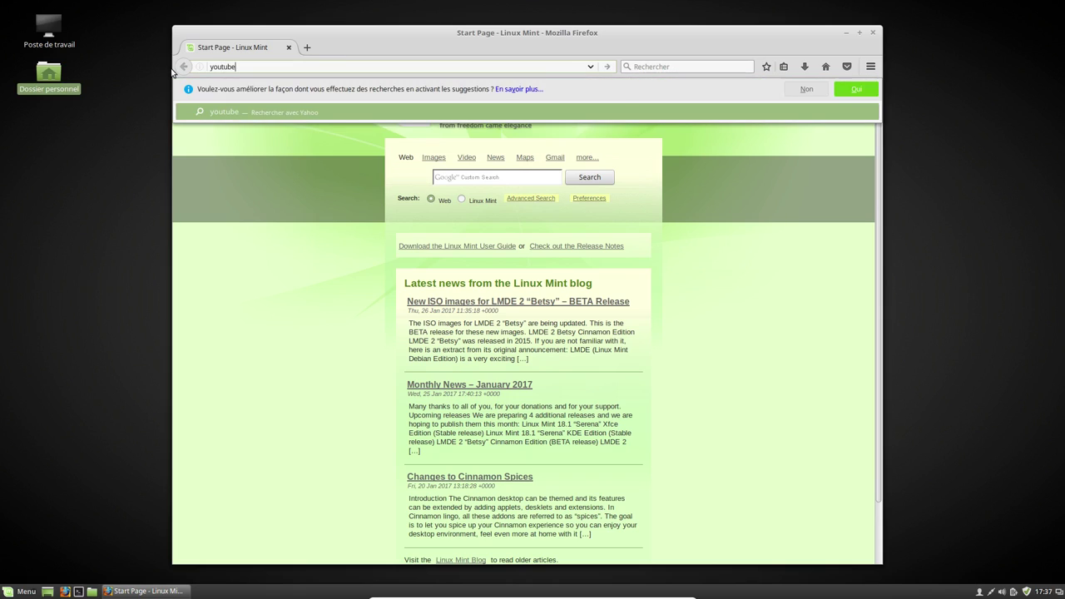
key(Return)
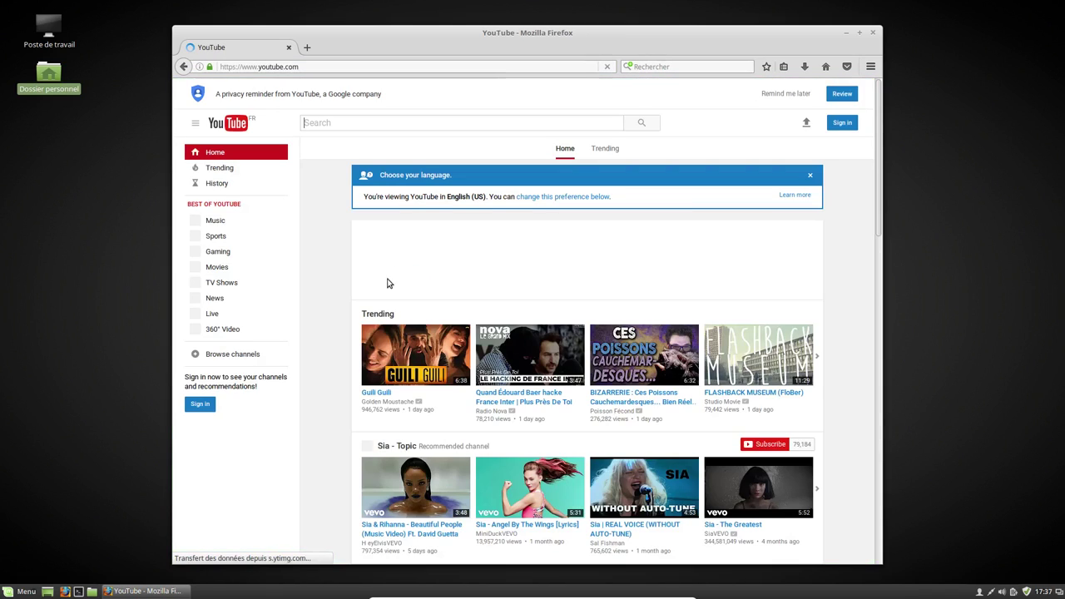
scroll(547, 375, down, 5)
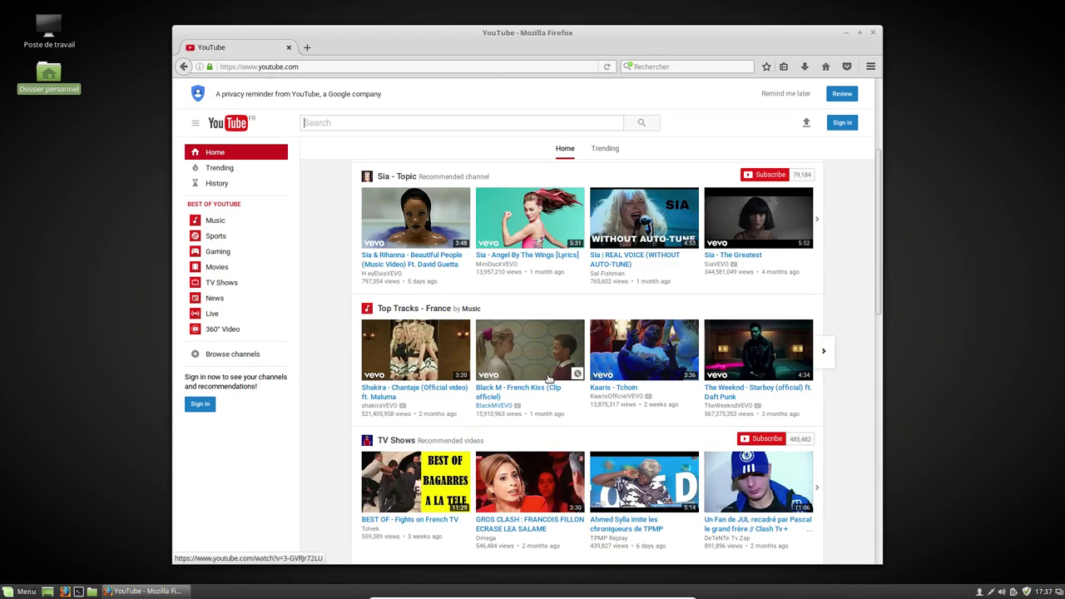
click(624, 263)
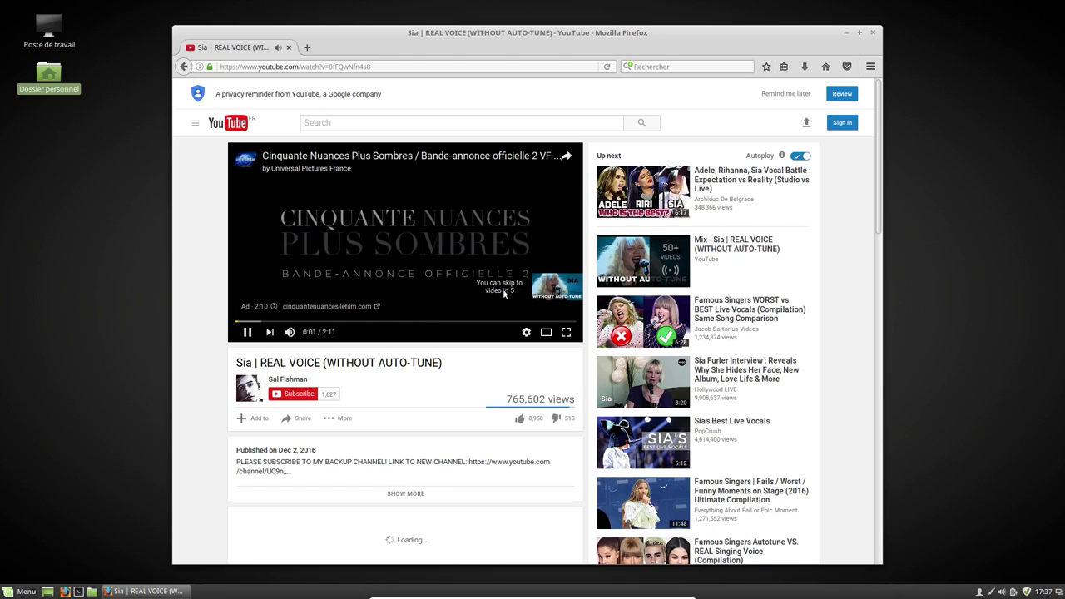
Step: Raise the system volume to maximum and skip the advertisement before the video
click(1003, 592)
drag(996, 551, 1049, 542)
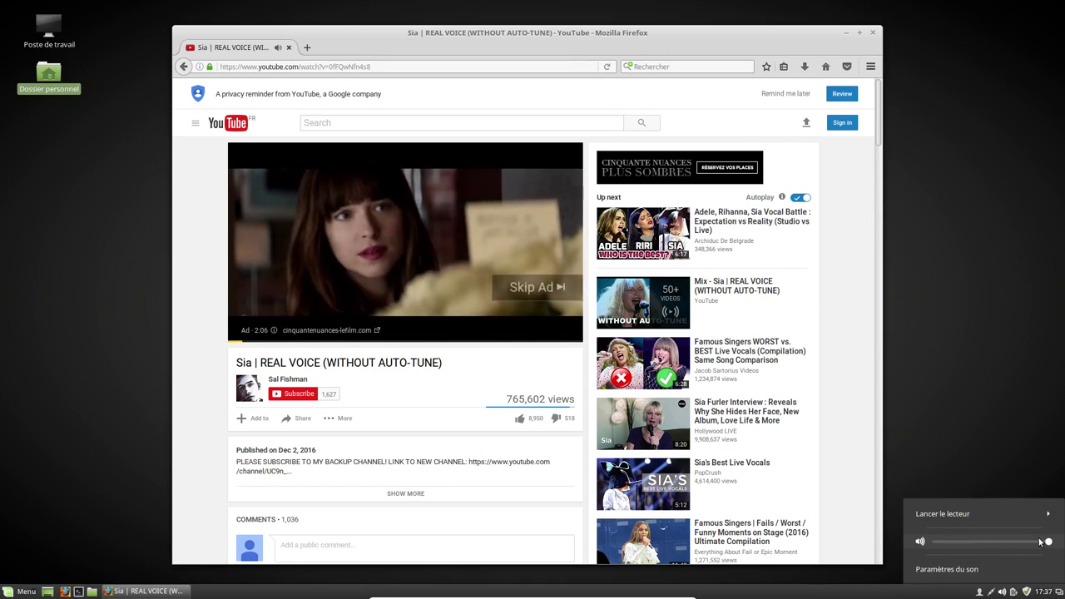
click(542, 308)
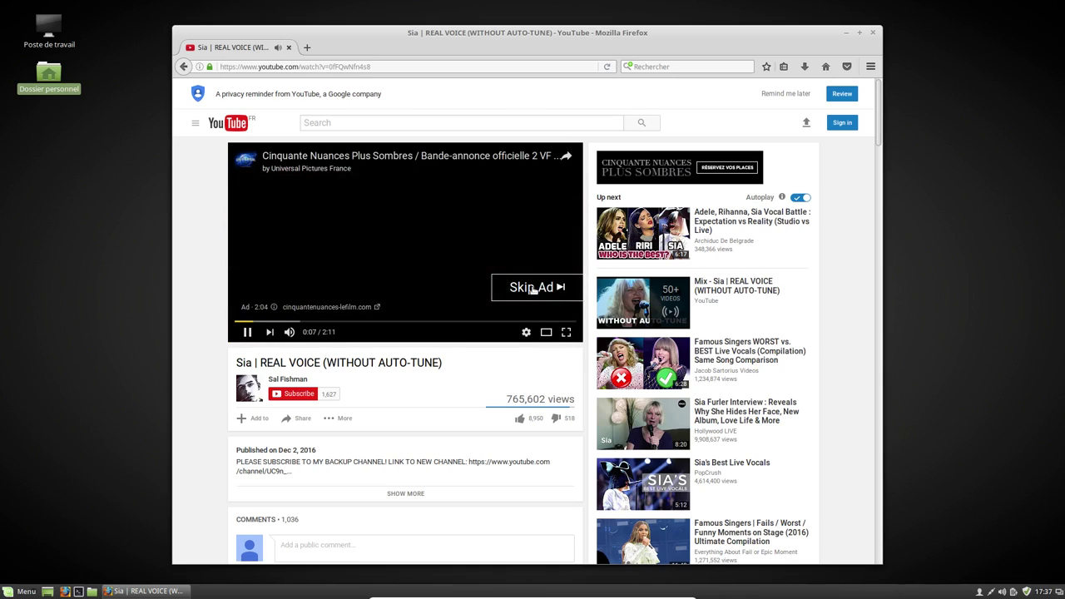
click(534, 288)
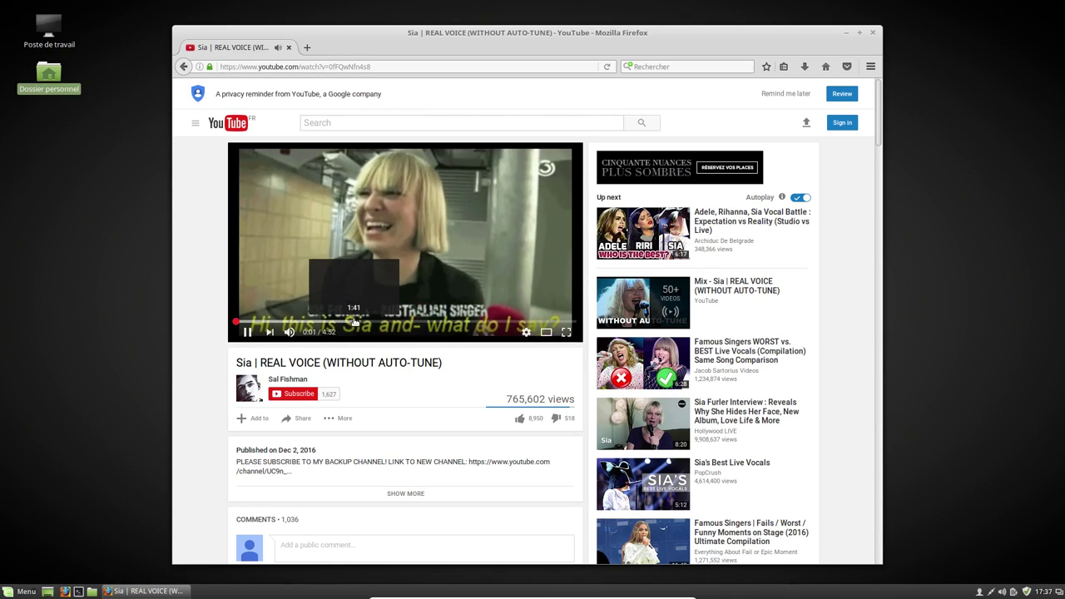
Step: Check the browser's format support on YouTube's HTML5 player information page, close it and resume the video from further in
right_click(397, 215)
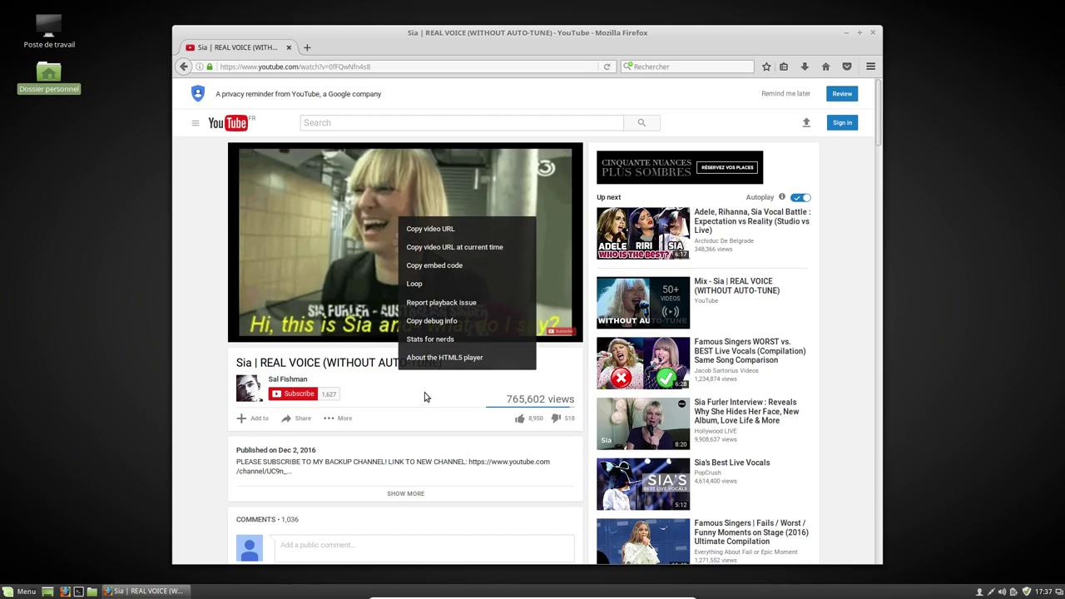
click(438, 360)
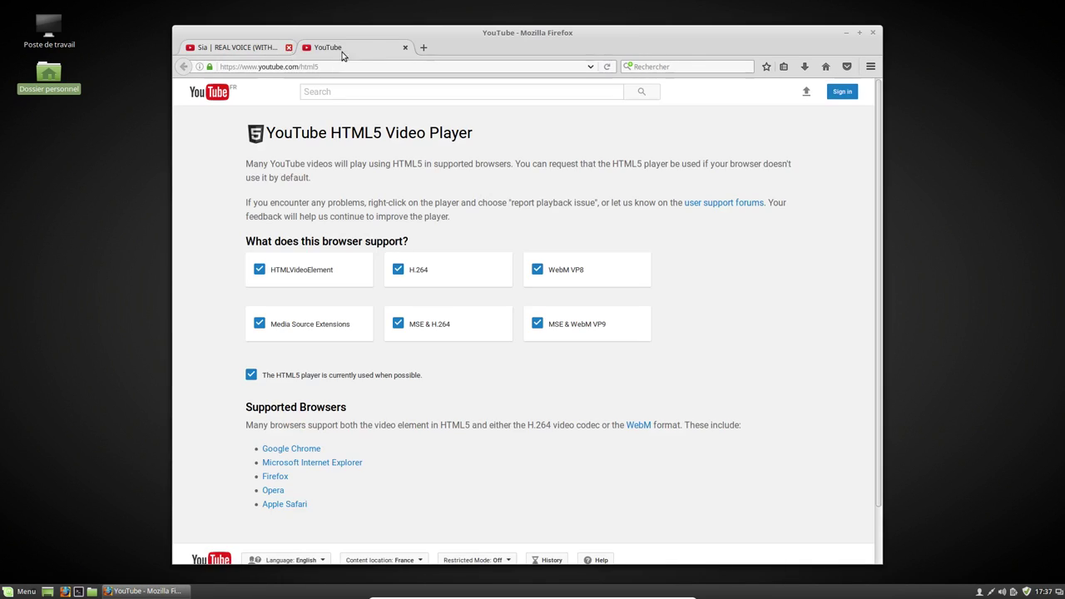
click(406, 48)
click(289, 307)
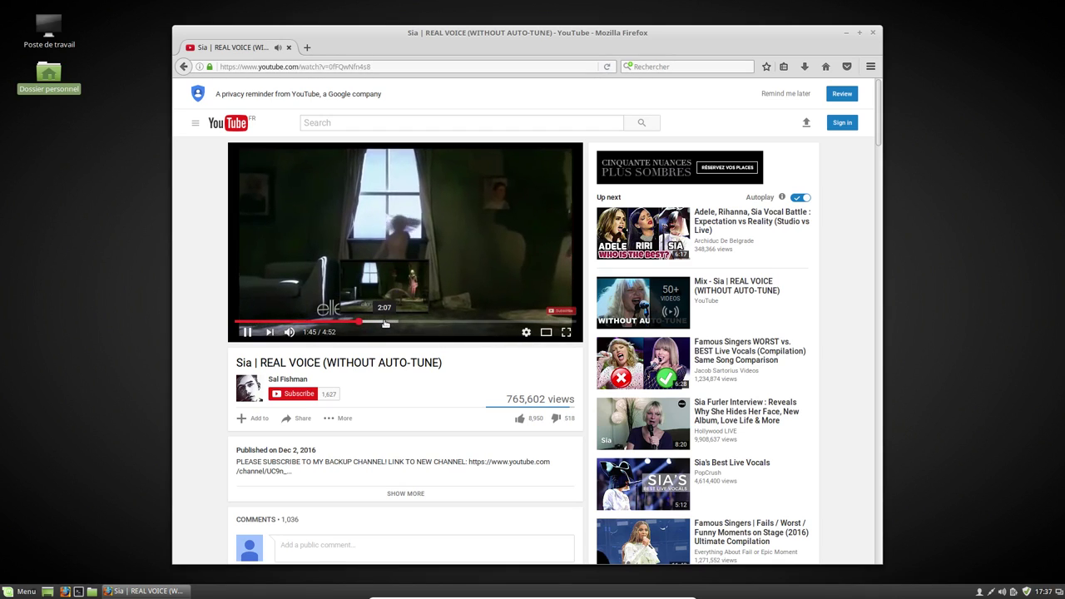
Step: Go to inlimbo1.bandcamp.com and play the album "Allegories [LP]", skipping ahead to about the middle of the track
click(374, 67)
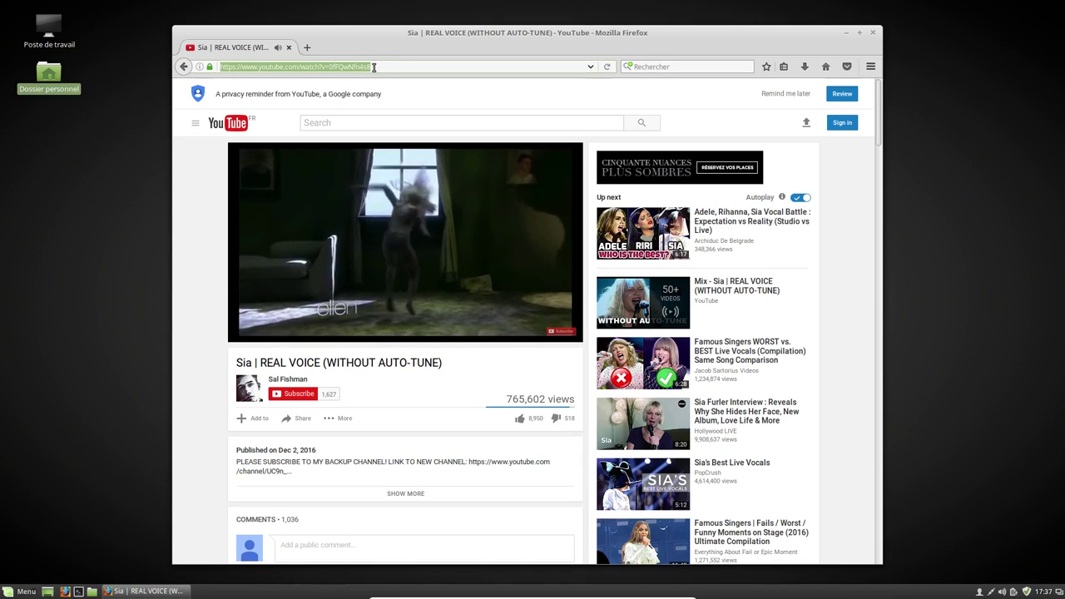
text(bandcamp)
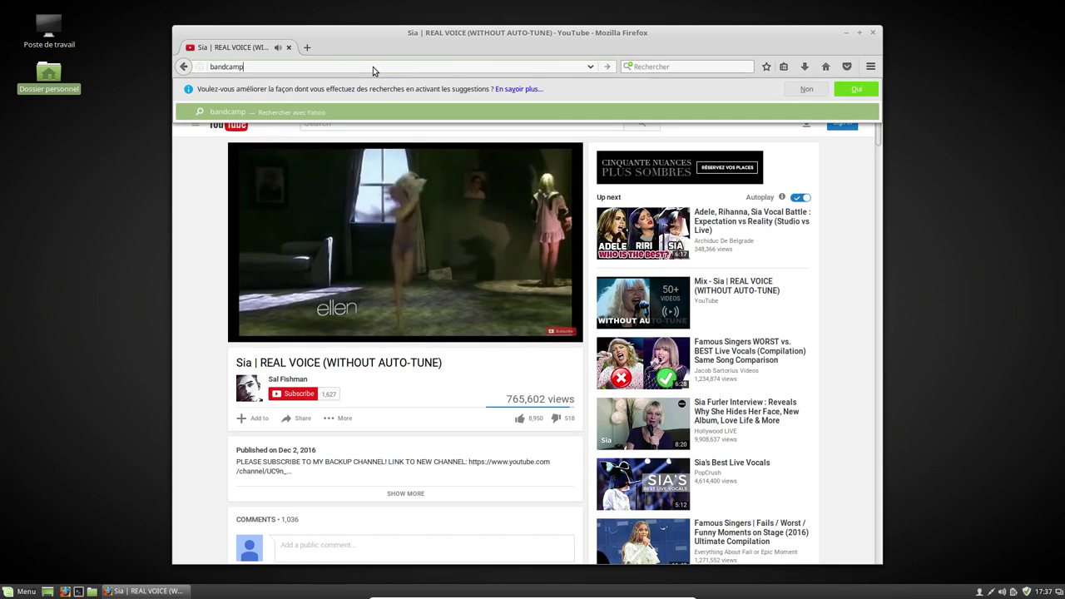
key(ctrl+a)
text(inl)
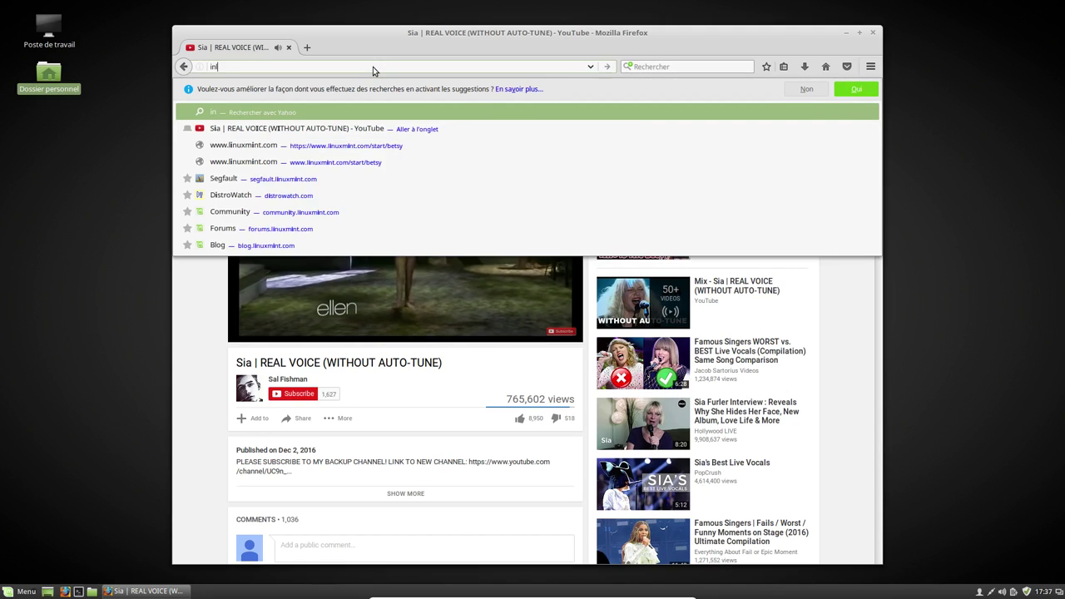
text(imbo1.ban)
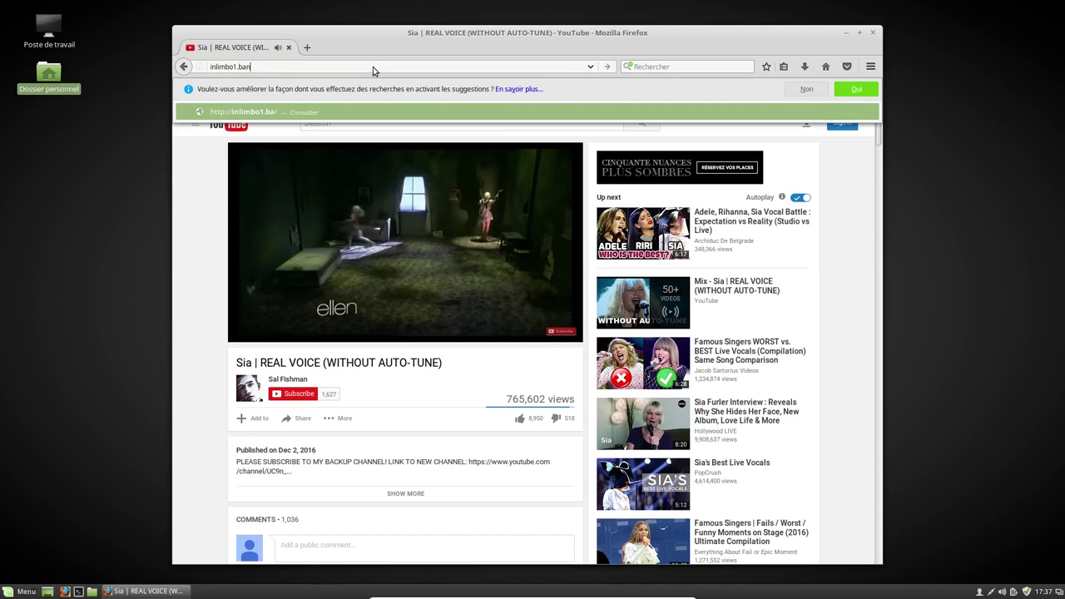
text(dcamp.)
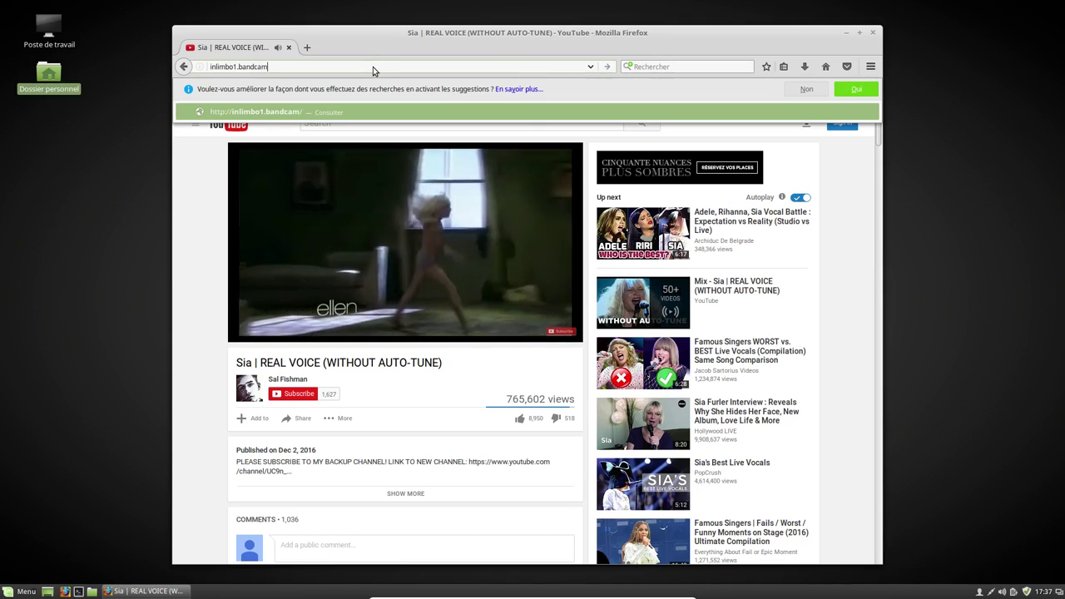
text(com)
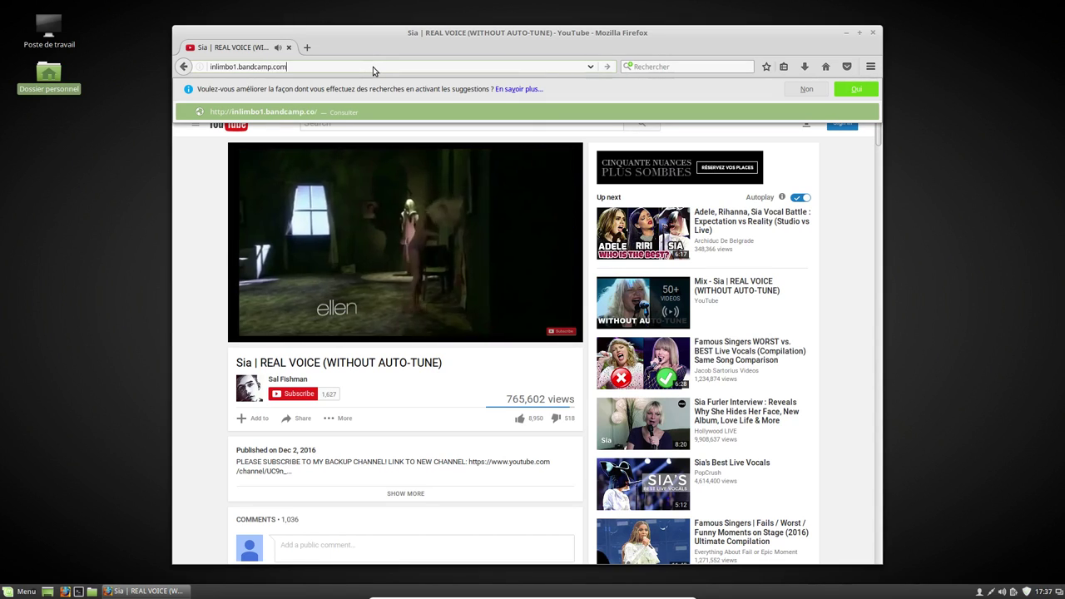
key(Return)
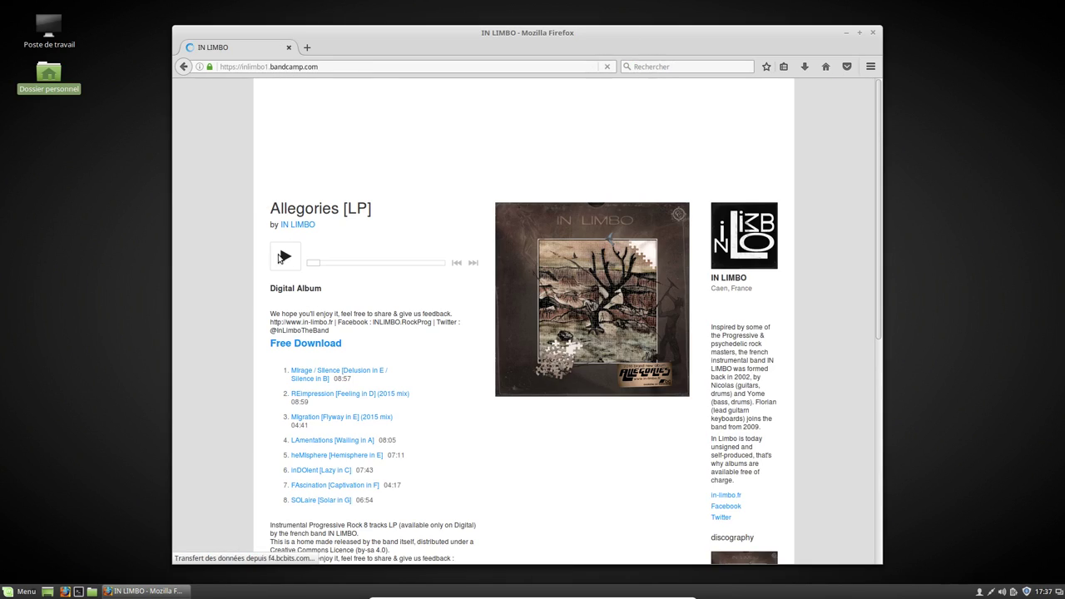
click(282, 257)
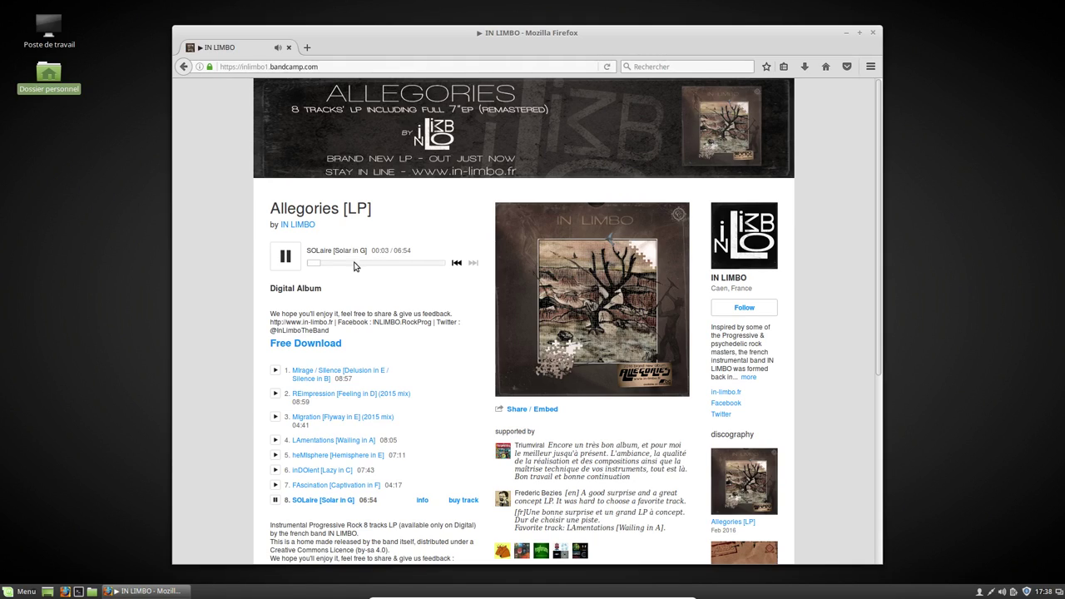
drag(356, 267, 369, 267)
Step: Go to altermusique.org and open the album "Fiat Nihil" by Lacrymosa
click(341, 67)
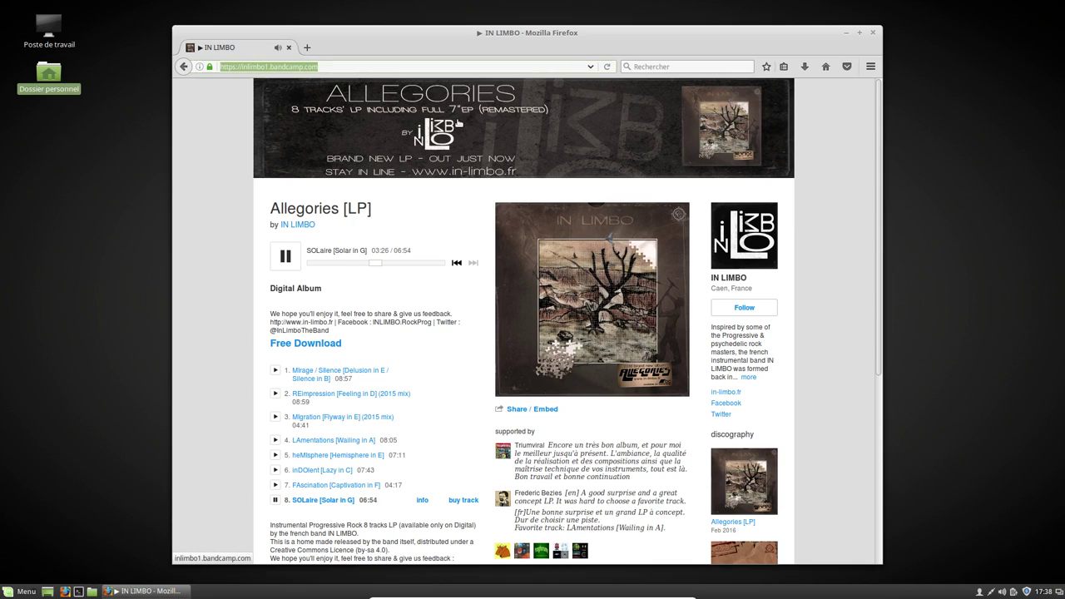
text(a)
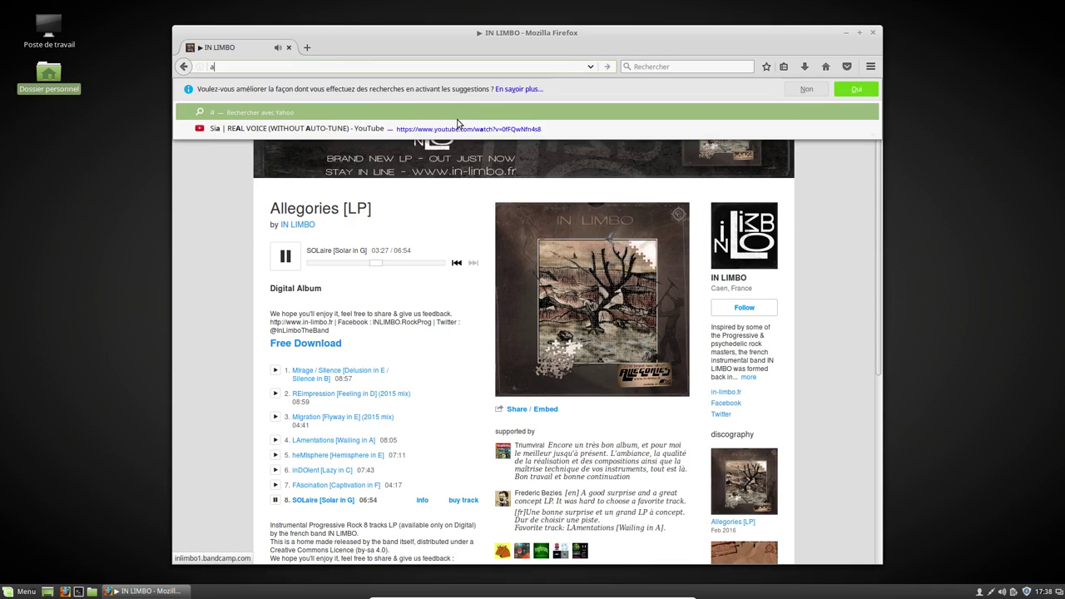
text(ltermusique)
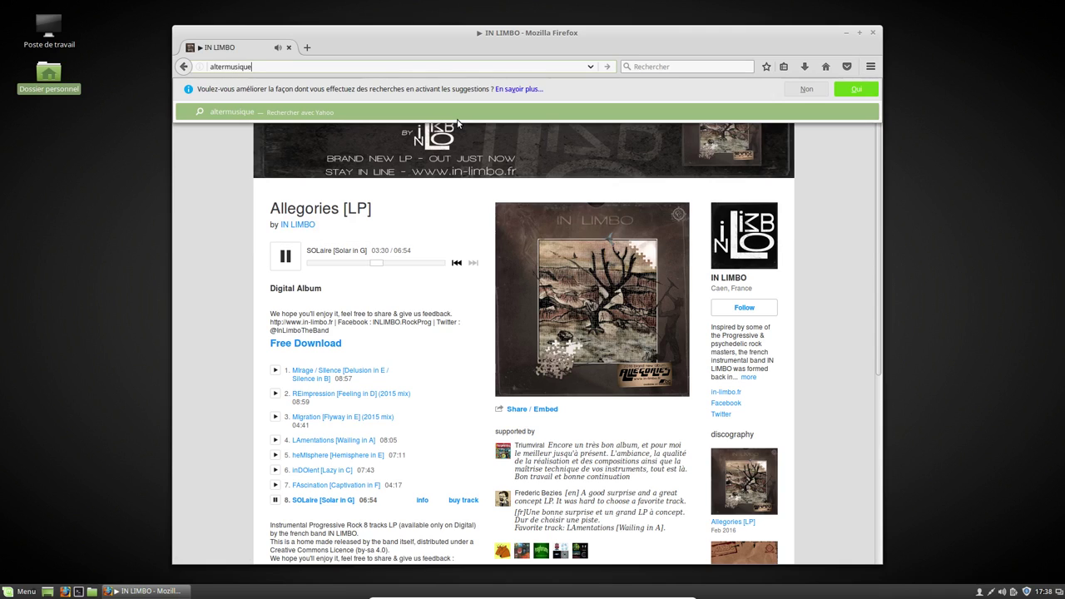
text(.org)
key(Return)
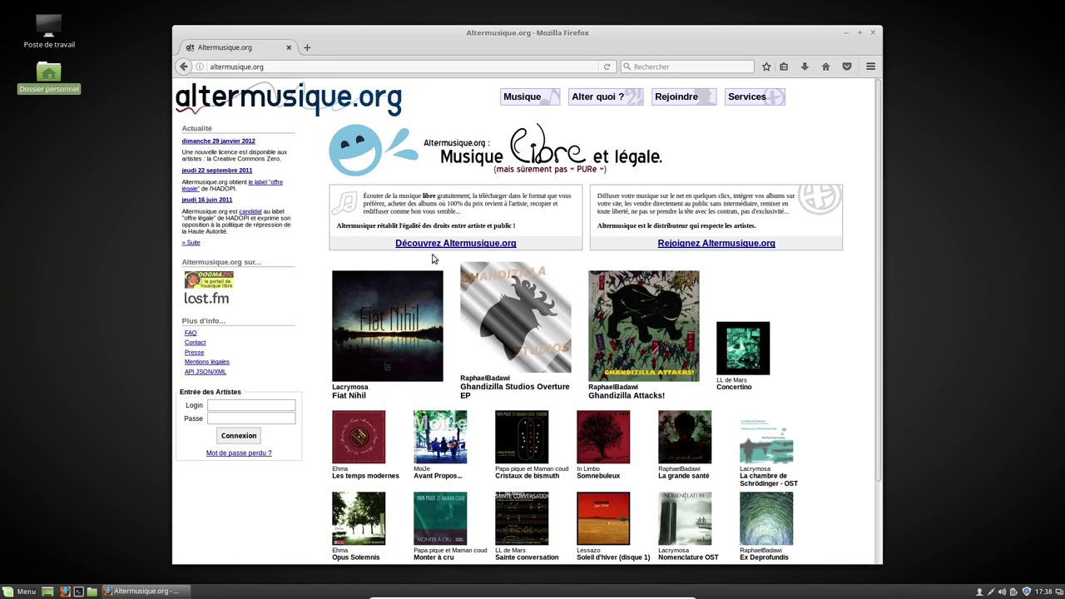
click(390, 338)
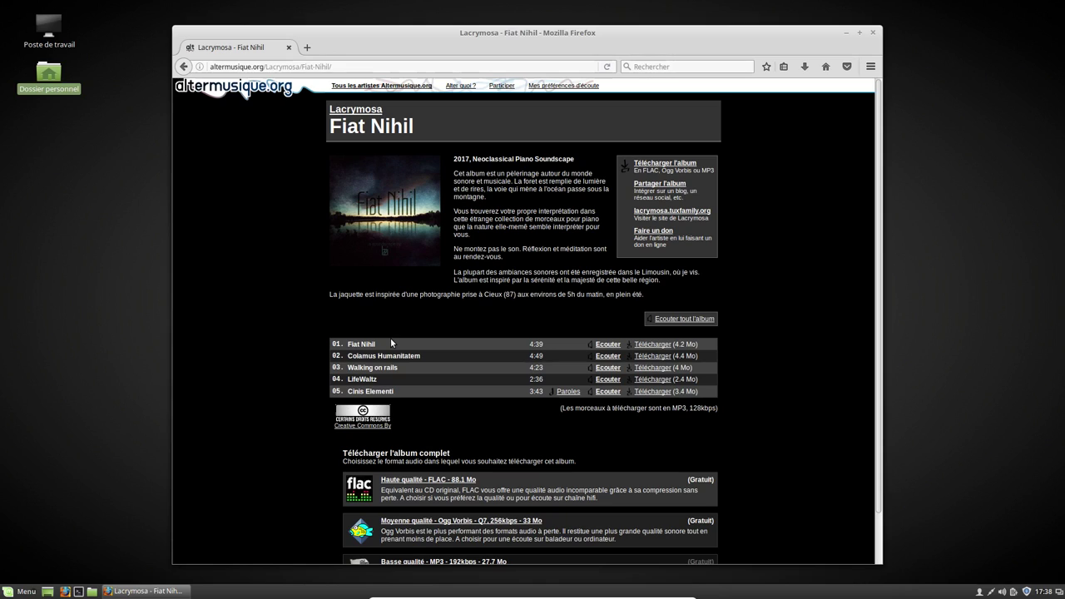
Step: Download the complete album in low quality MP3 at 192kbps and save the zip file
scroll(349, 562, down, 2)
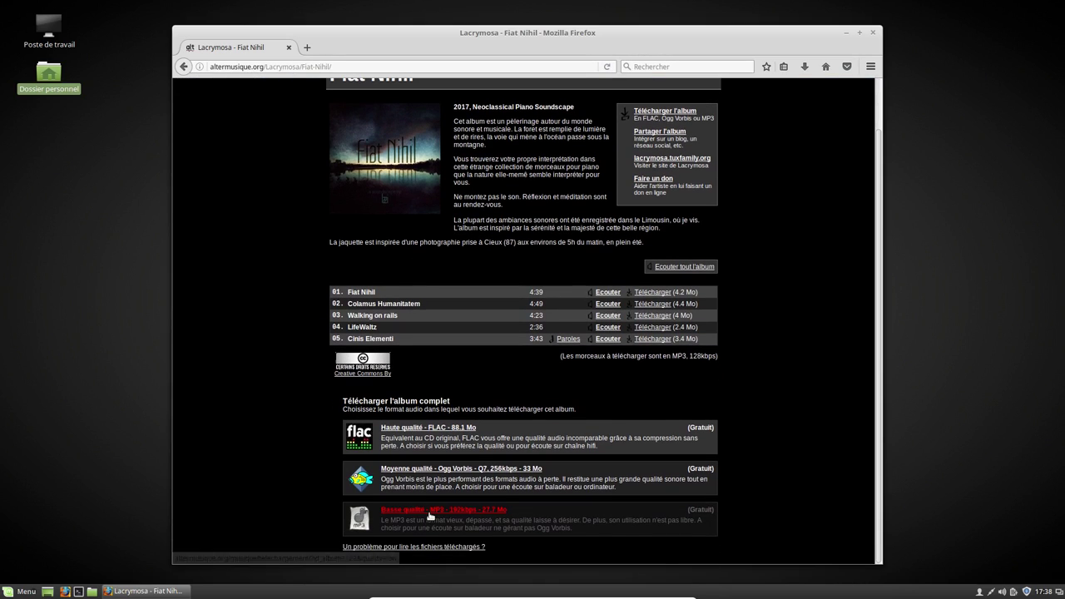
click(433, 509)
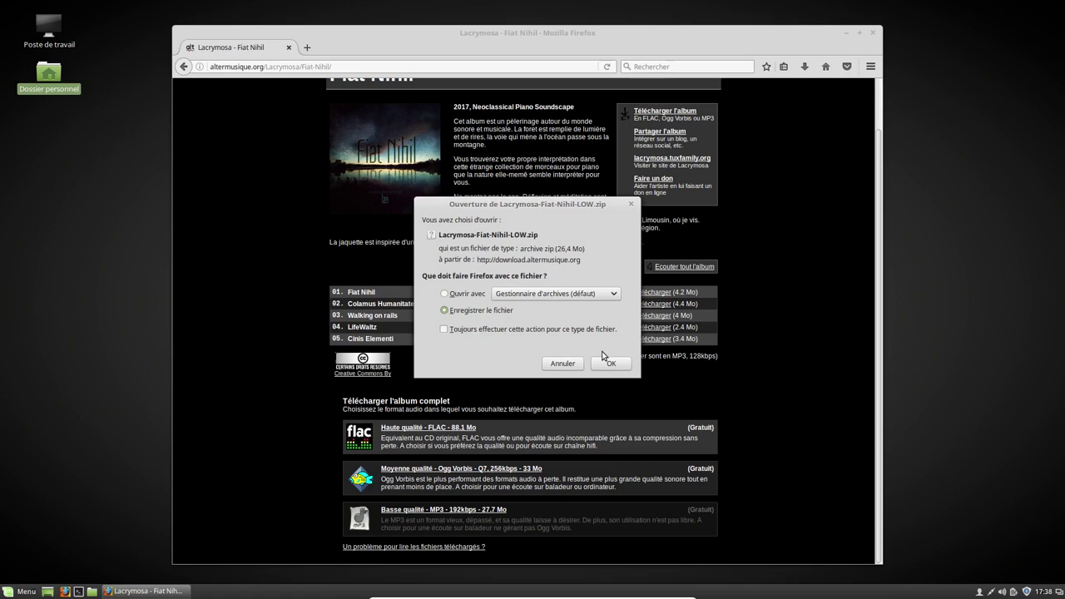
click(610, 363)
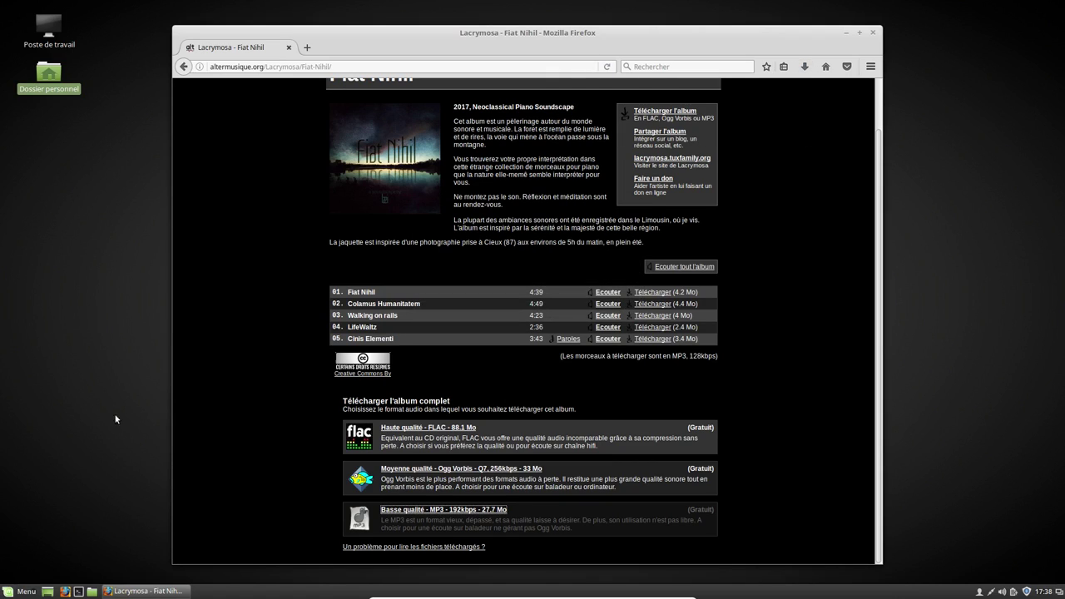
Step: Open the home folder in the file manager, close Firefox and move the folder window to the middle of the desktop
click(21, 591)
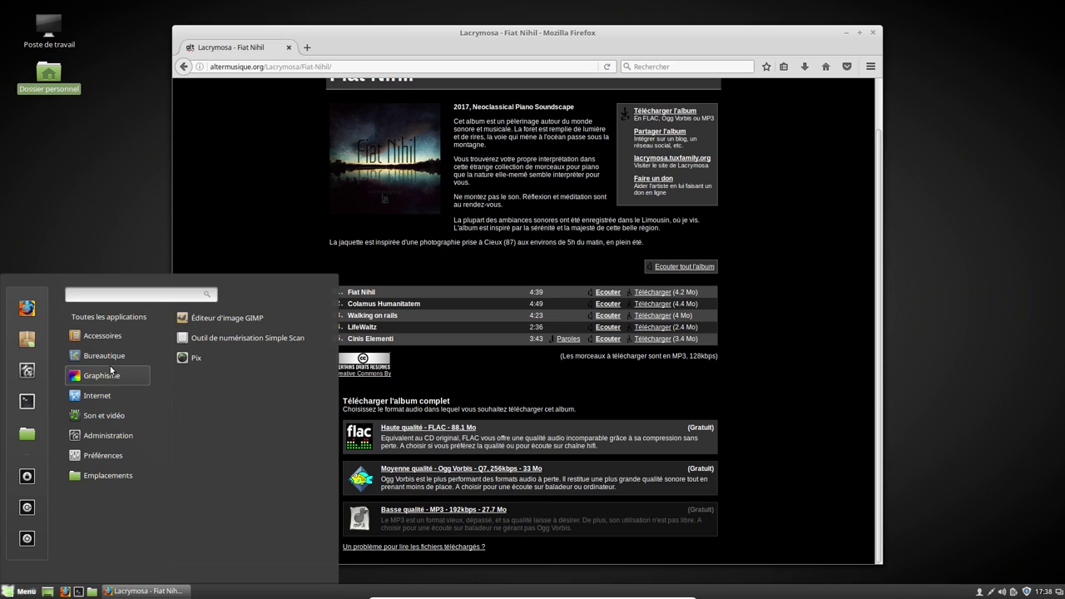
mouse_move(112, 392)
mouse_move(115, 416)
click(21, 434)
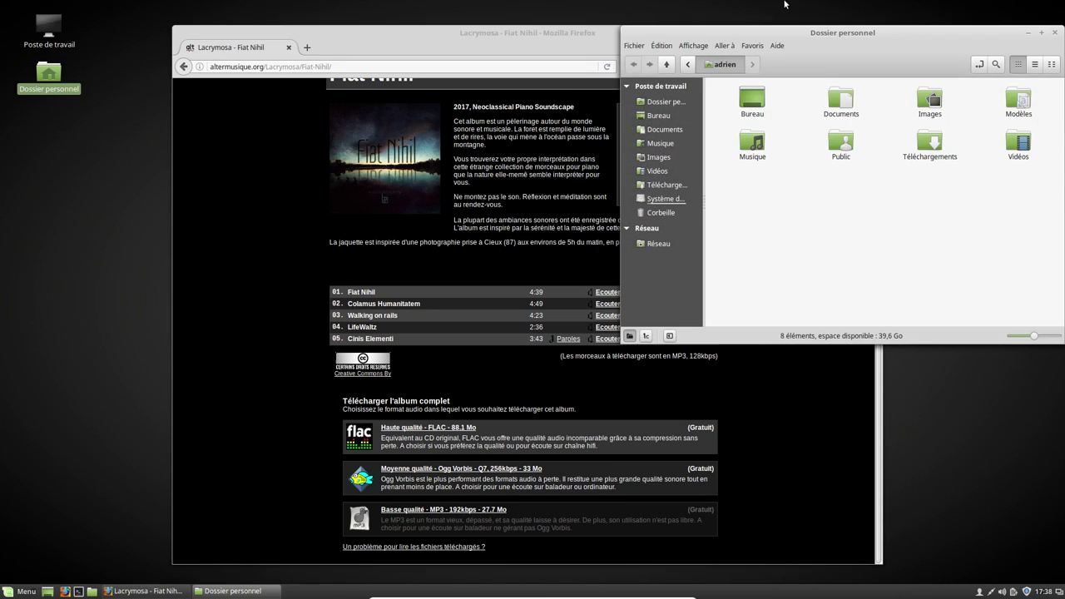
click(586, 31)
click(874, 32)
drag(882, 32, 566, 49)
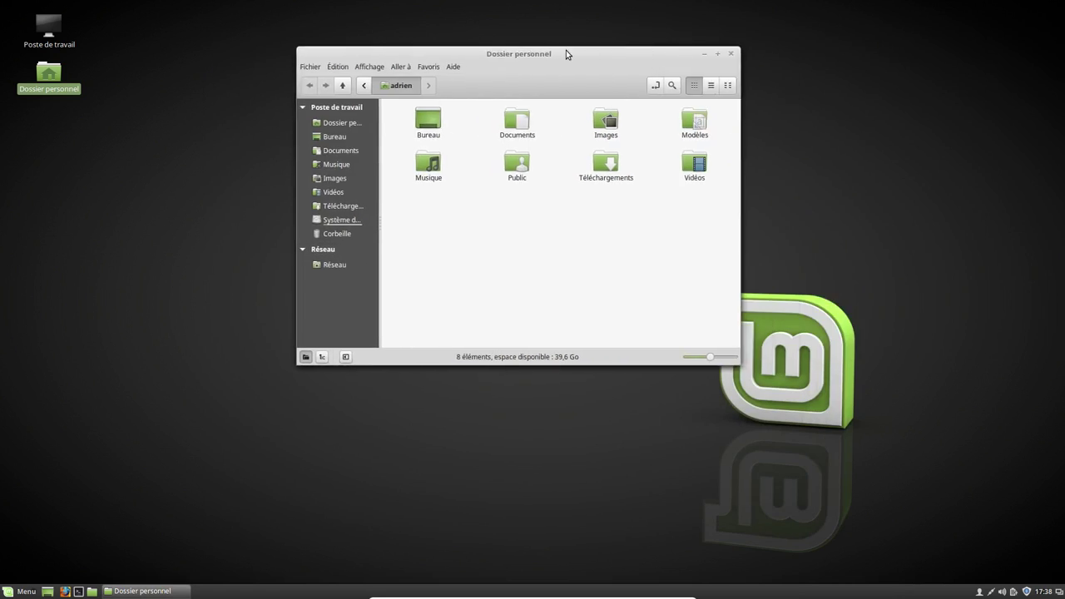
Step: Extract Lacrymosa-Fiat-Nihil-LOW.zip in place inside the Téléchargements folder
double_click(618, 169)
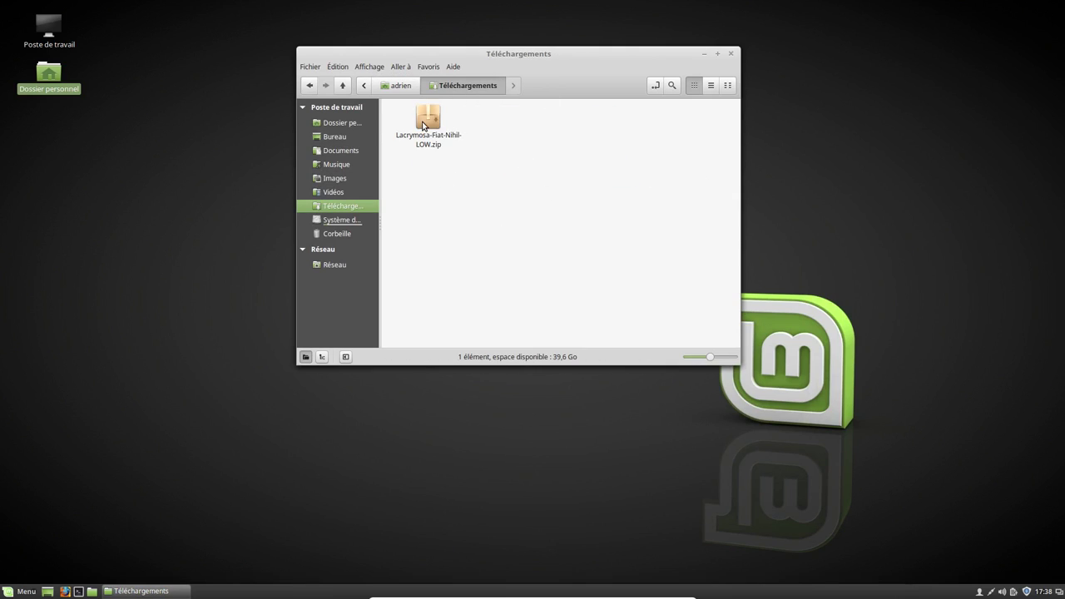
right_click(425, 124)
click(465, 290)
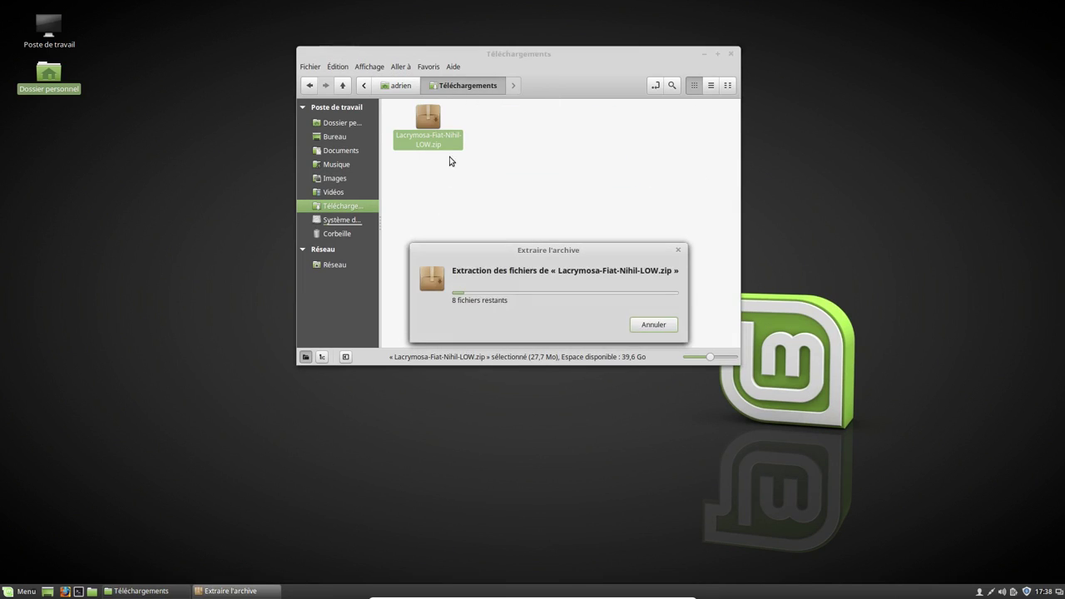
Step: Move the extracted folder "Lacrymosa - 2017 - Fiat-Nihil" to the Musique folder and colour its icon red
right_click(437, 127)
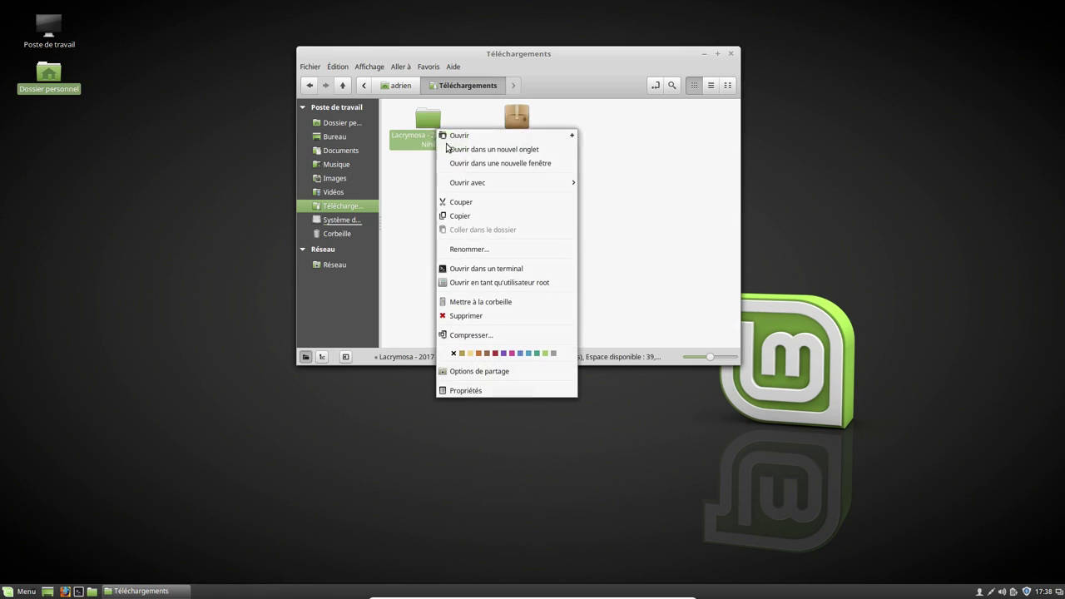
click(475, 204)
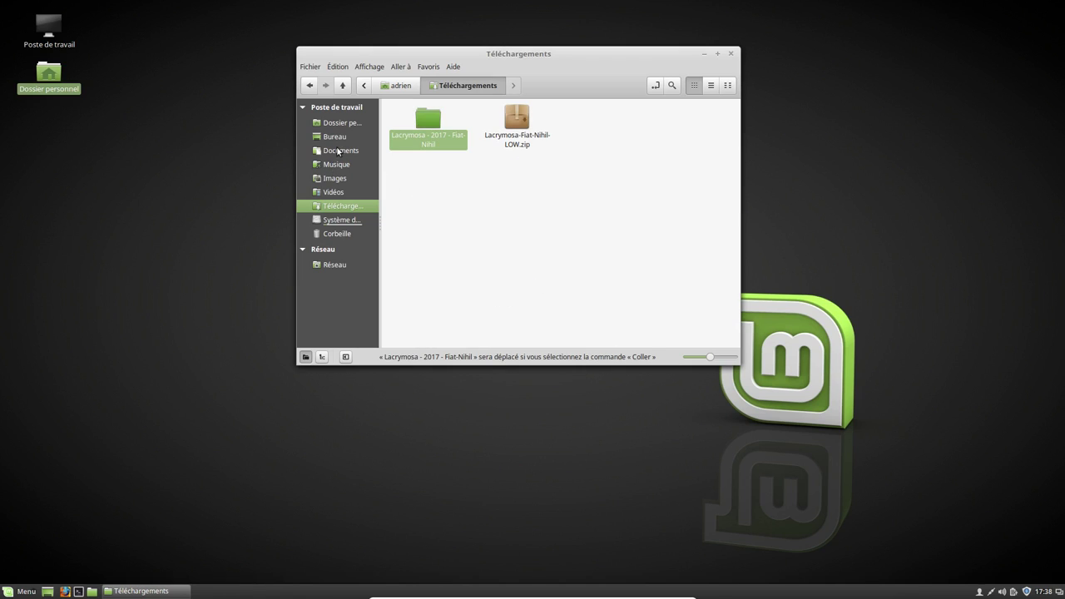
click(347, 164)
right_click(429, 157)
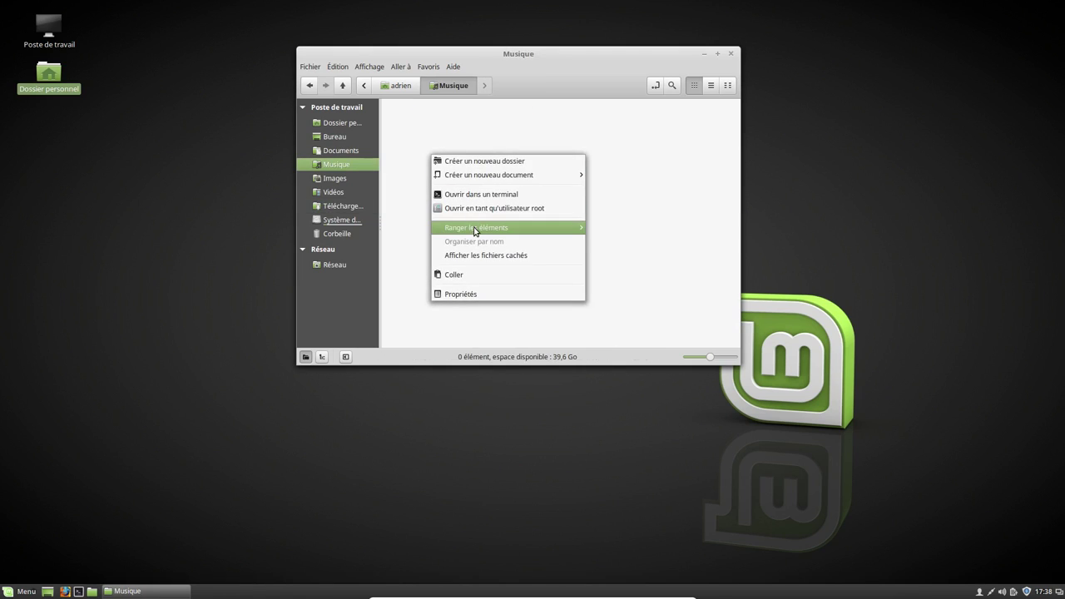
click(461, 273)
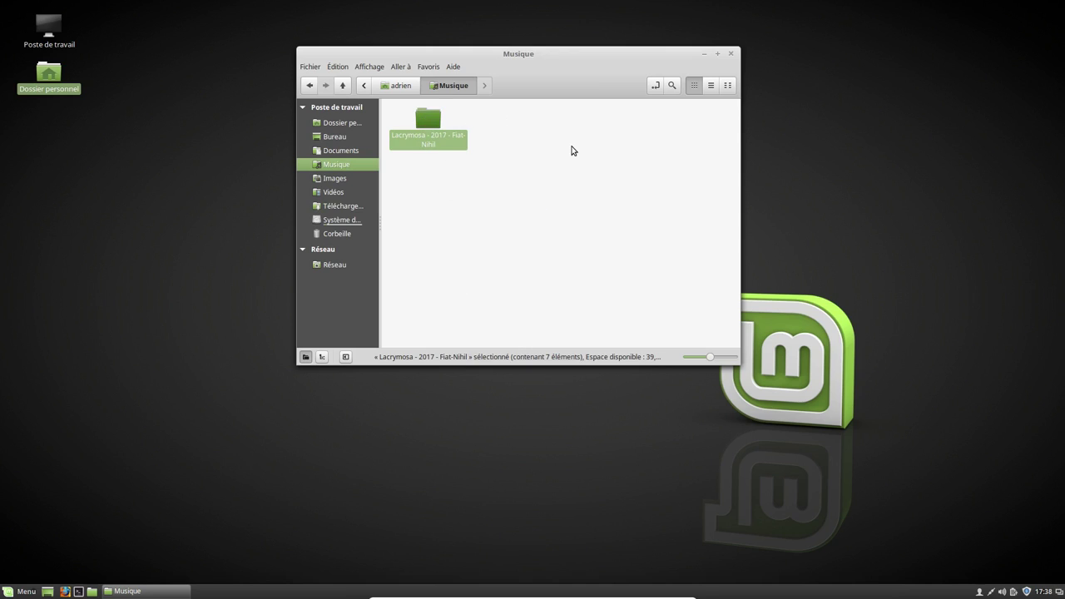
right_click(432, 125)
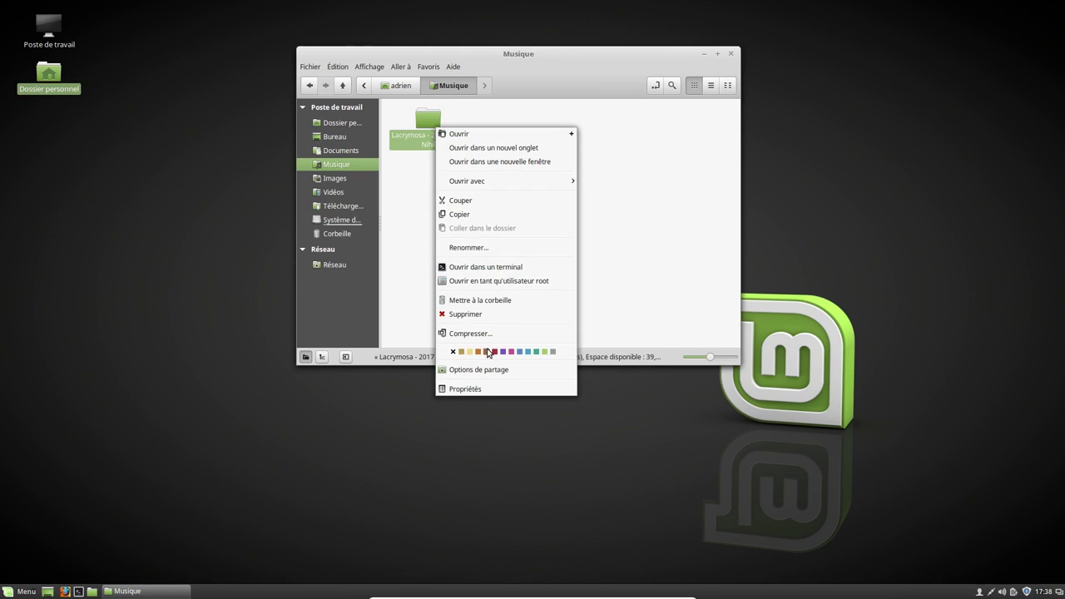
click(495, 352)
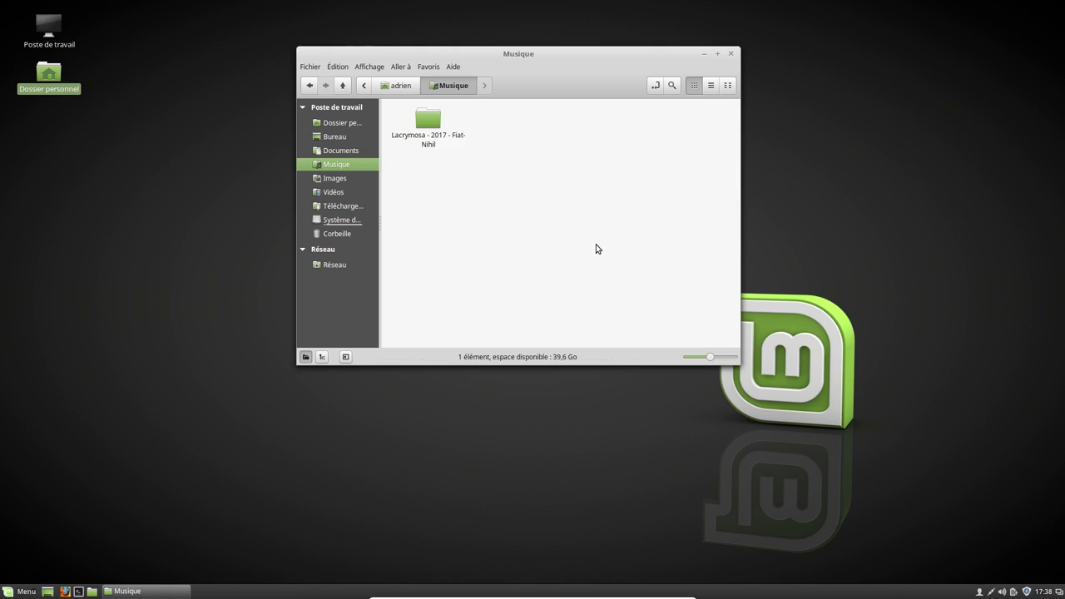
Step: Launch Rhythmbox and arrange its window beside the Musique folder window
click(7, 591)
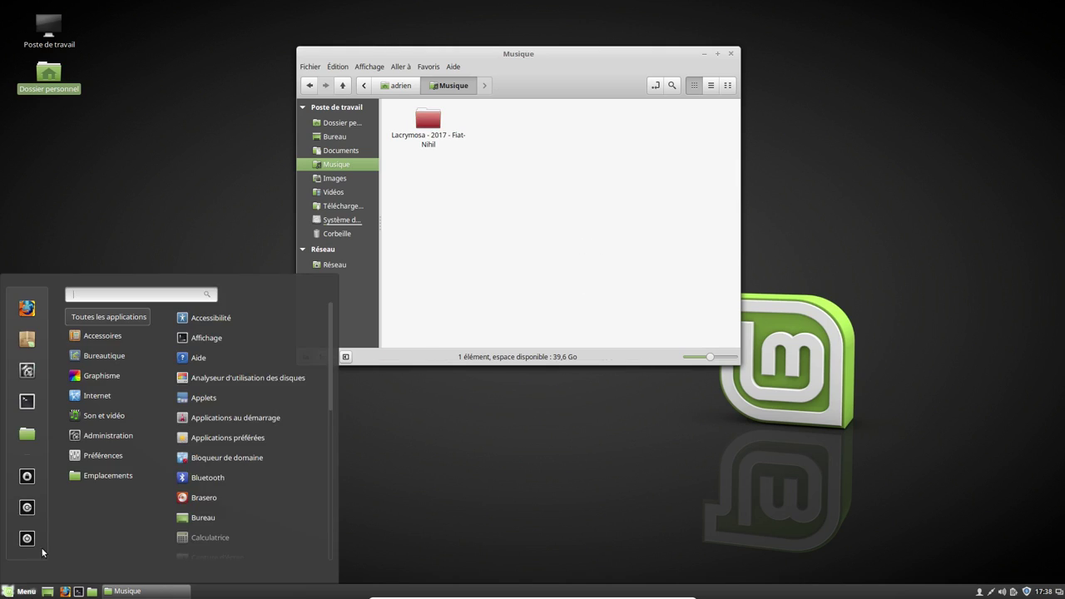
mouse_move(104, 420)
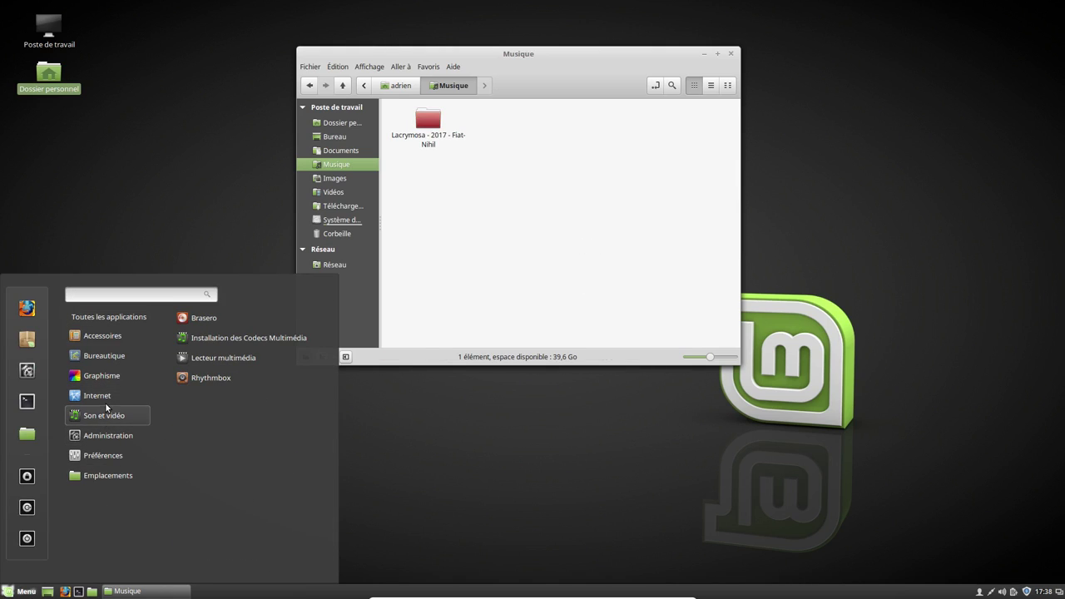
click(209, 377)
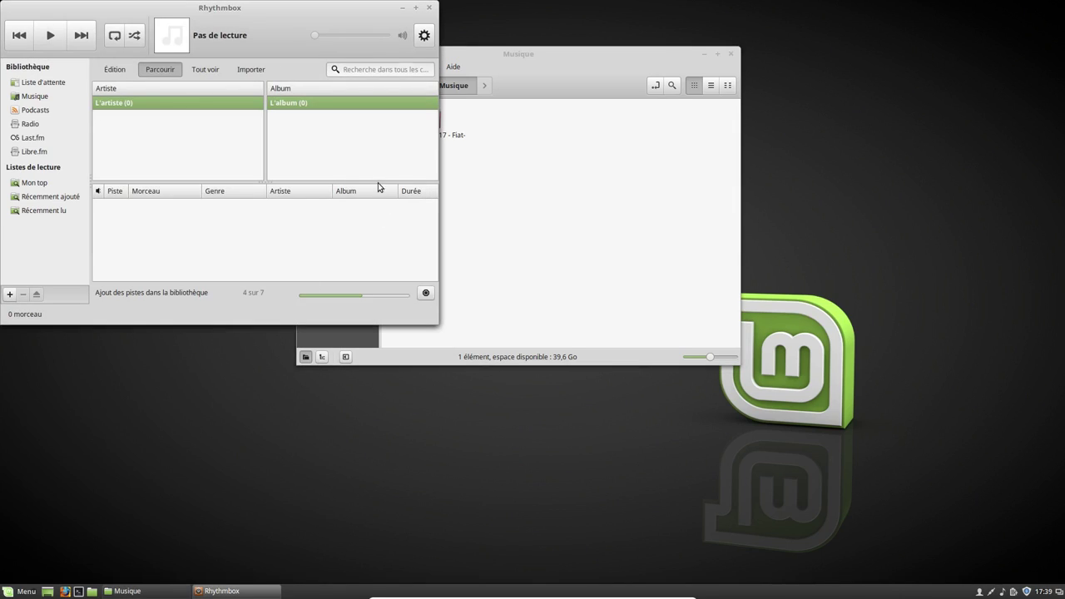
drag(209, 13, 399, 100)
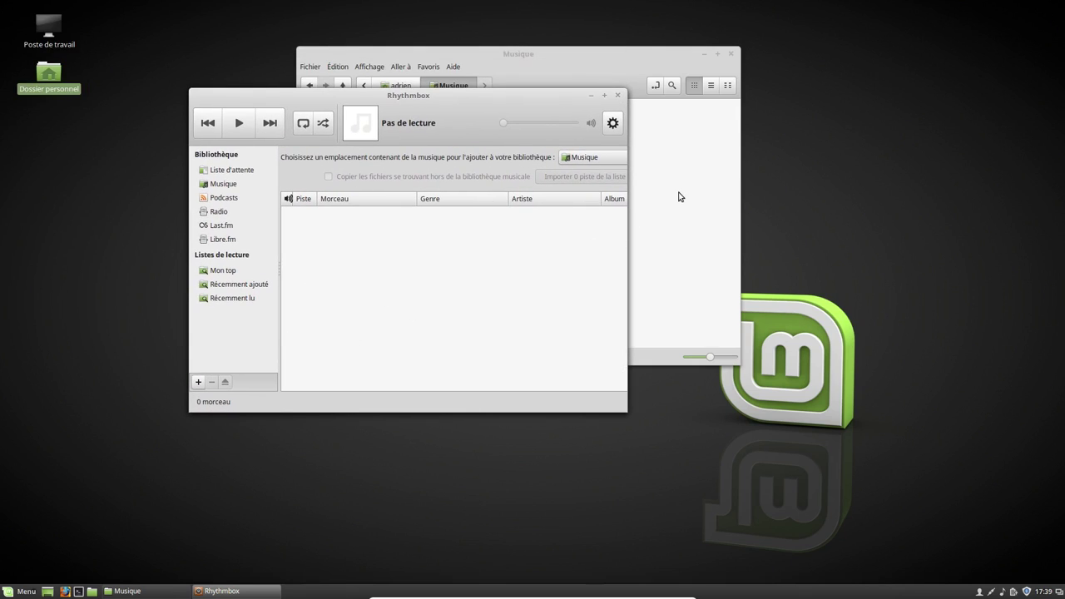
drag(371, 54, 591, 54)
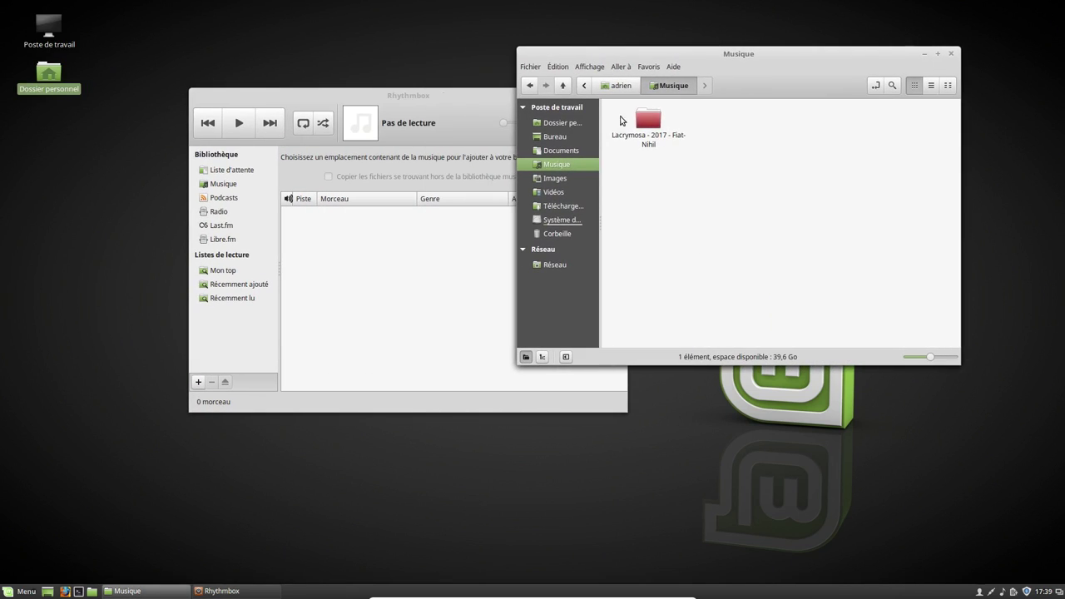
Step: Open the "Lacrymosa - 2017 - Fiat-Nihil" folder and try to add 01 - Fiat_Nihil.mp3 to Rhythmbox's track list
click(641, 119)
double_click(642, 119)
drag(648, 121, 378, 297)
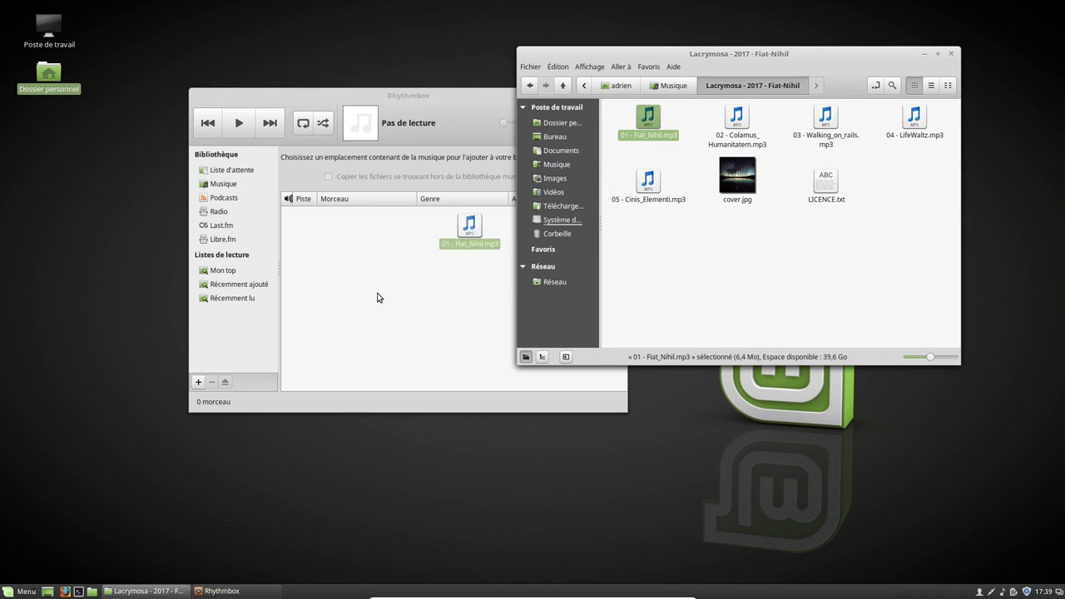
Step: Launch the multimedia codecs installer, dismiss the root permissions notice and close Rhythmbox
key(super)
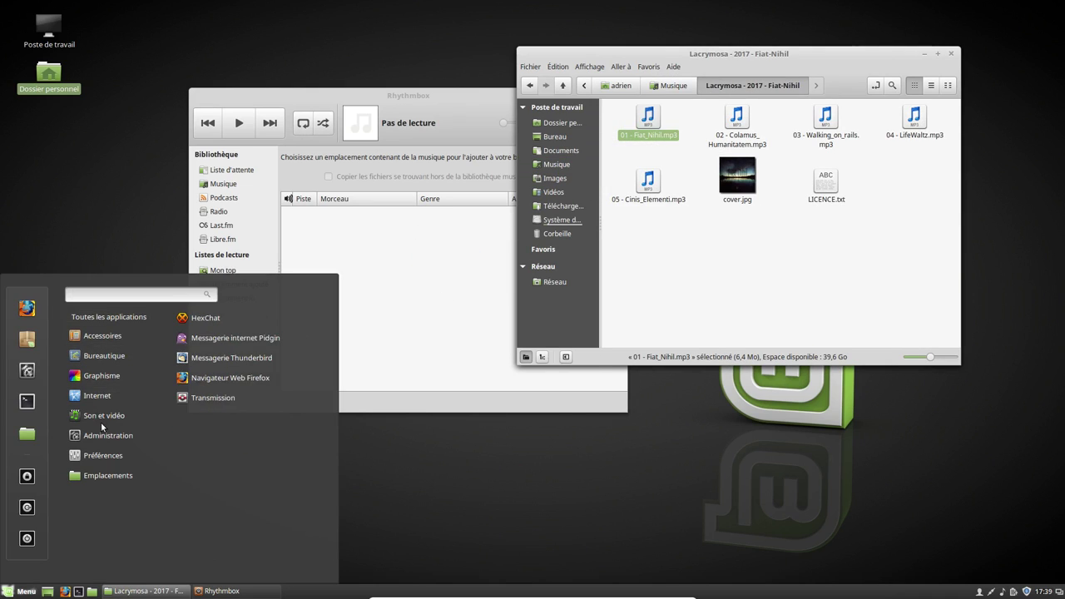
mouse_move(101, 416)
click(237, 340)
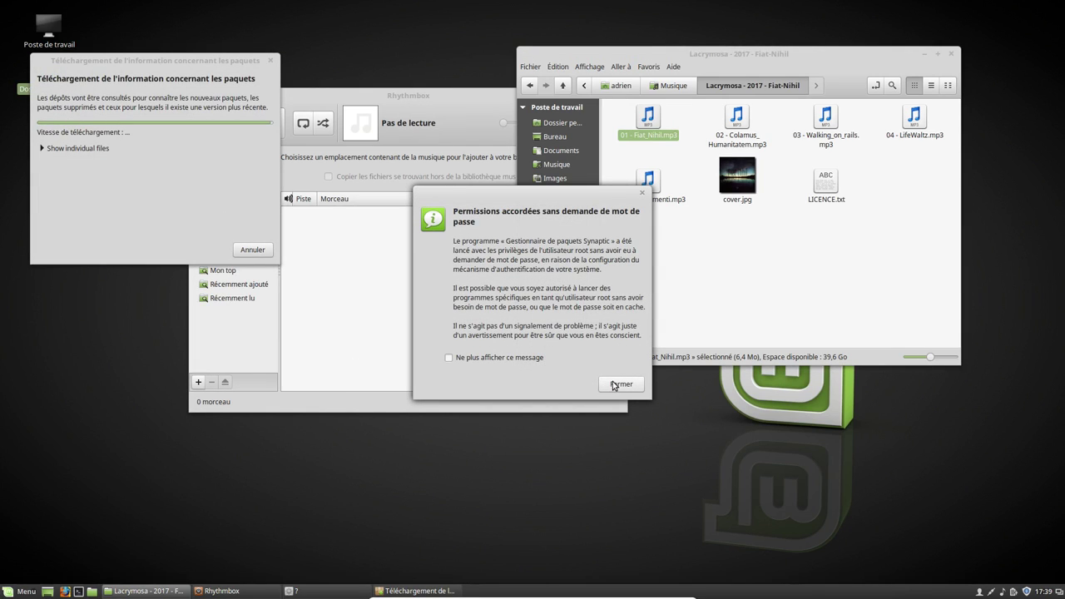
click(616, 384)
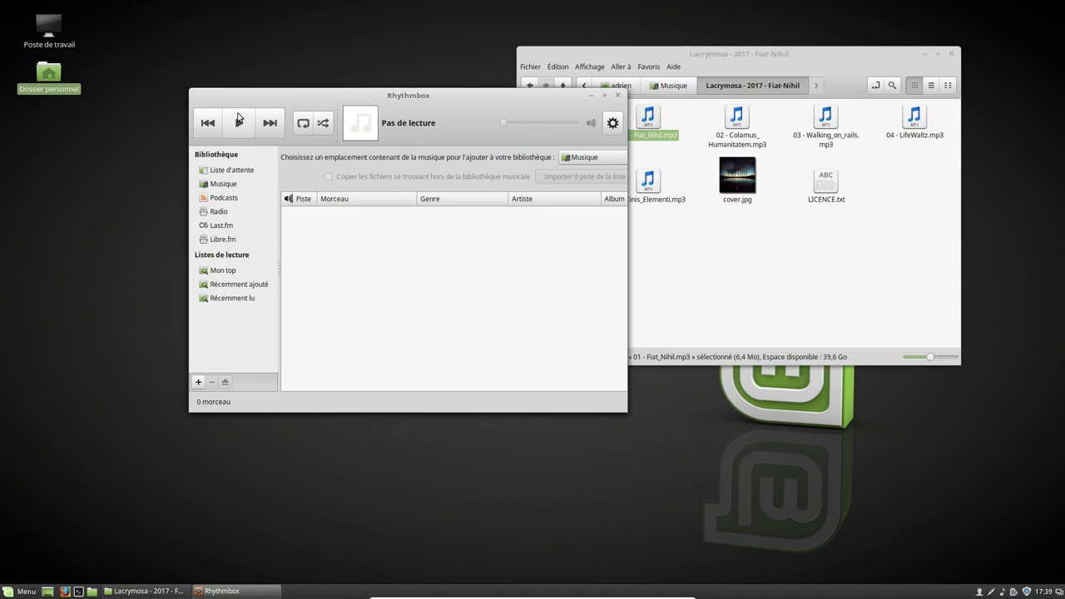
right_click(211, 94)
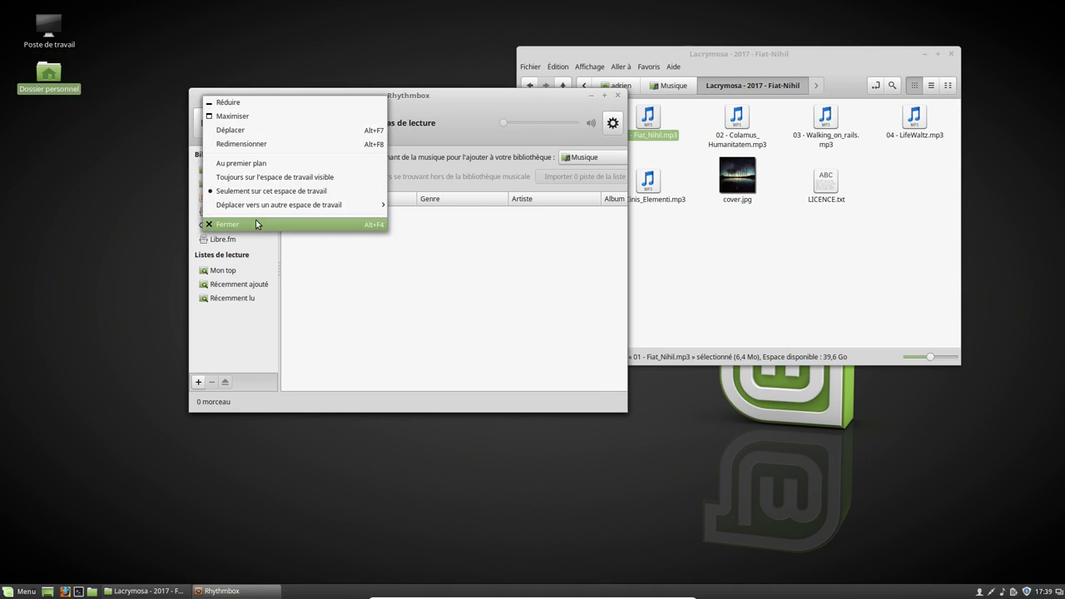
click(256, 219)
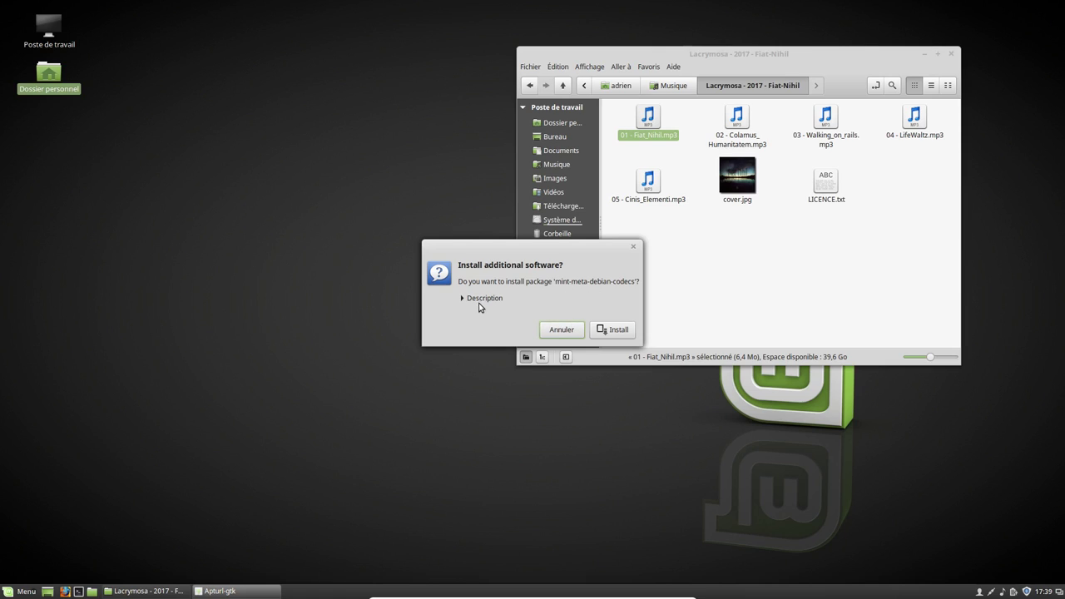
Step: Show the description of mint-meta-debian-codecs, install the package and display the individual files being downloaded
click(480, 305)
click(648, 445)
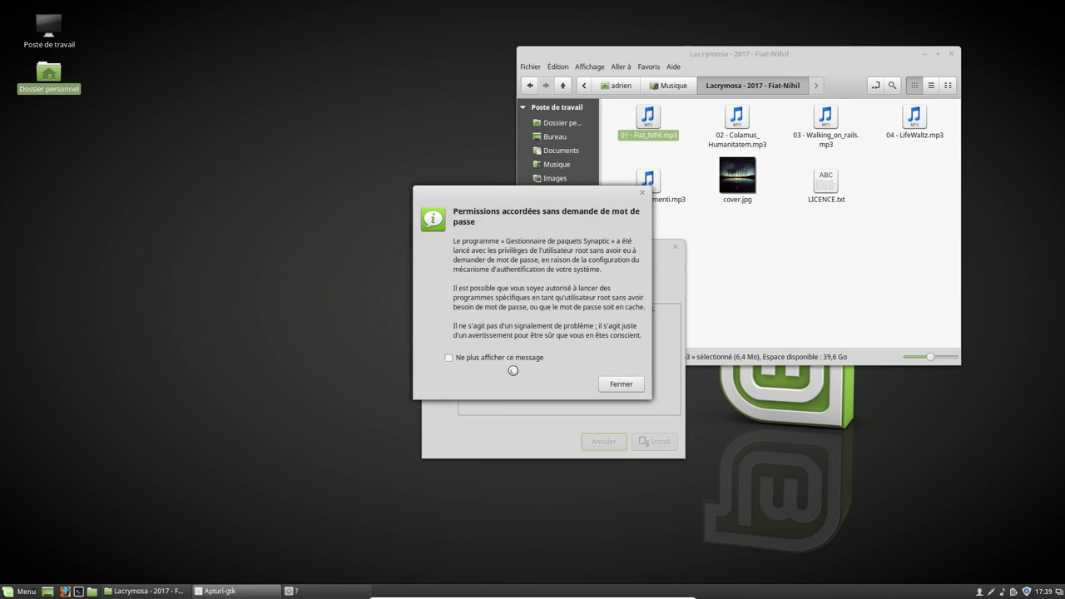
click(617, 386)
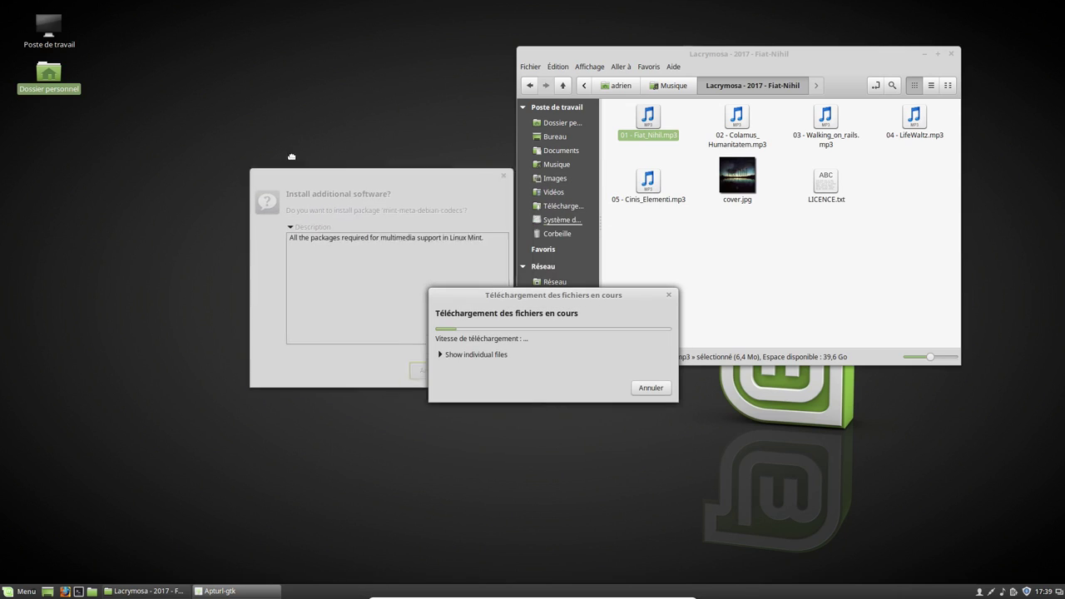
click(482, 353)
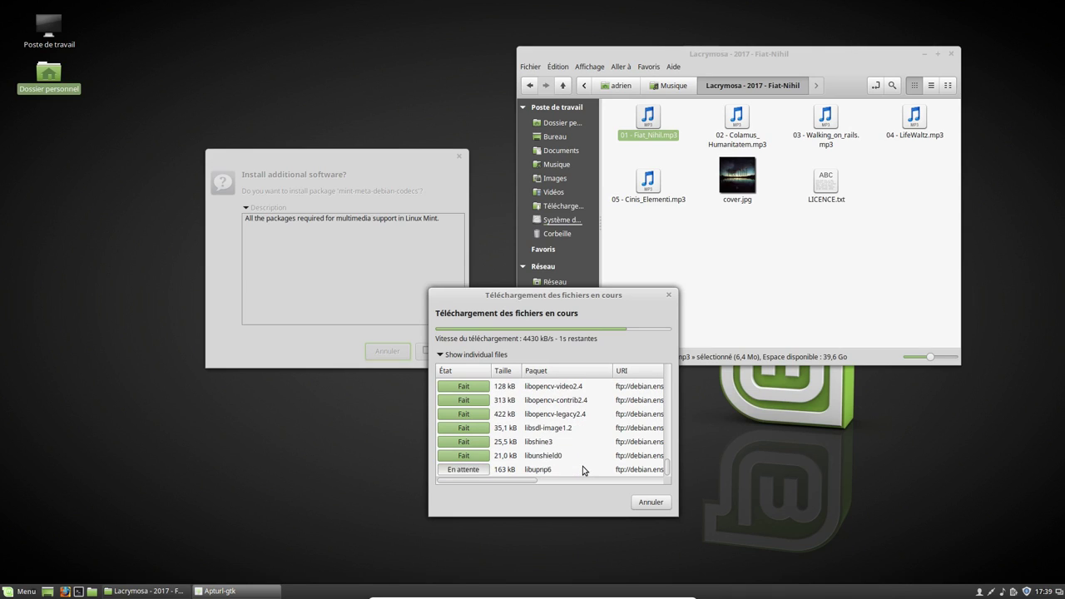
drag(503, 302, 270, 226)
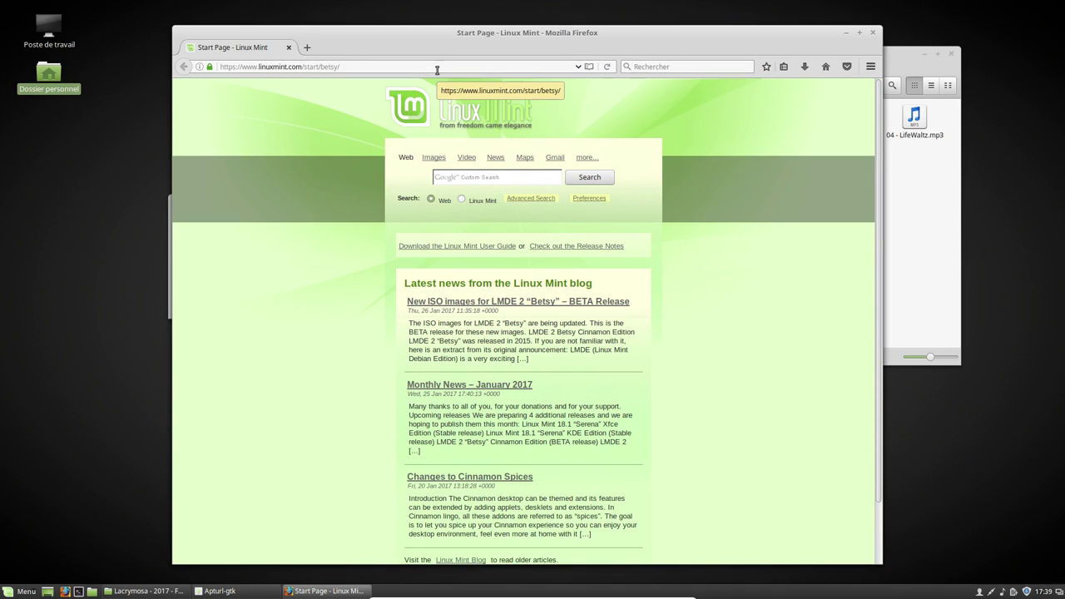
Step: Review the installed plugins in Firefox's add-ons manager and quit Firefox, saving the open tabs for the next start
click(437, 70)
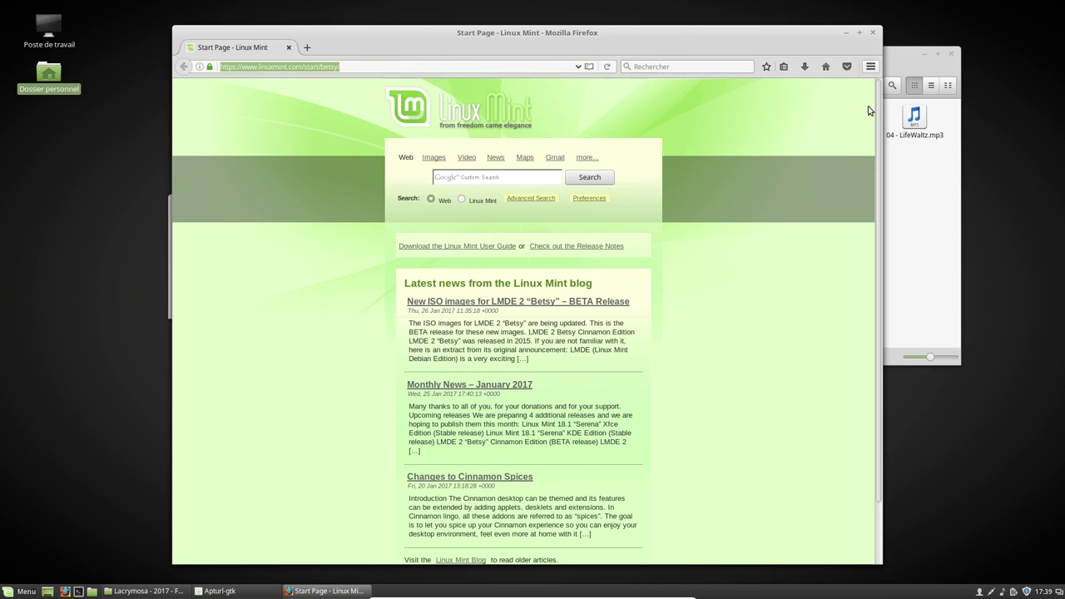
click(871, 67)
click(839, 281)
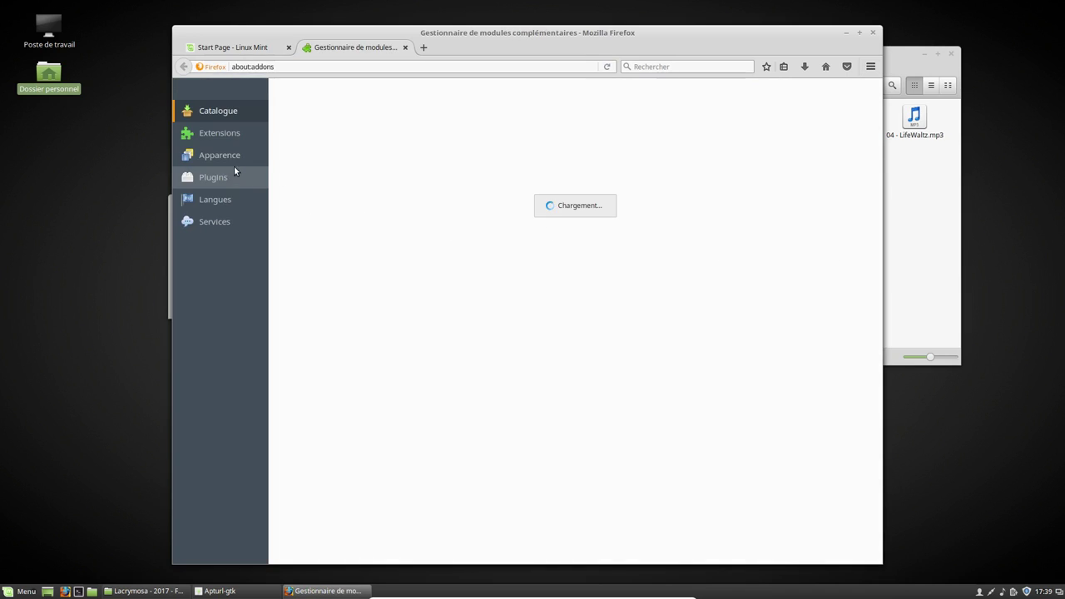
click(233, 134)
click(223, 161)
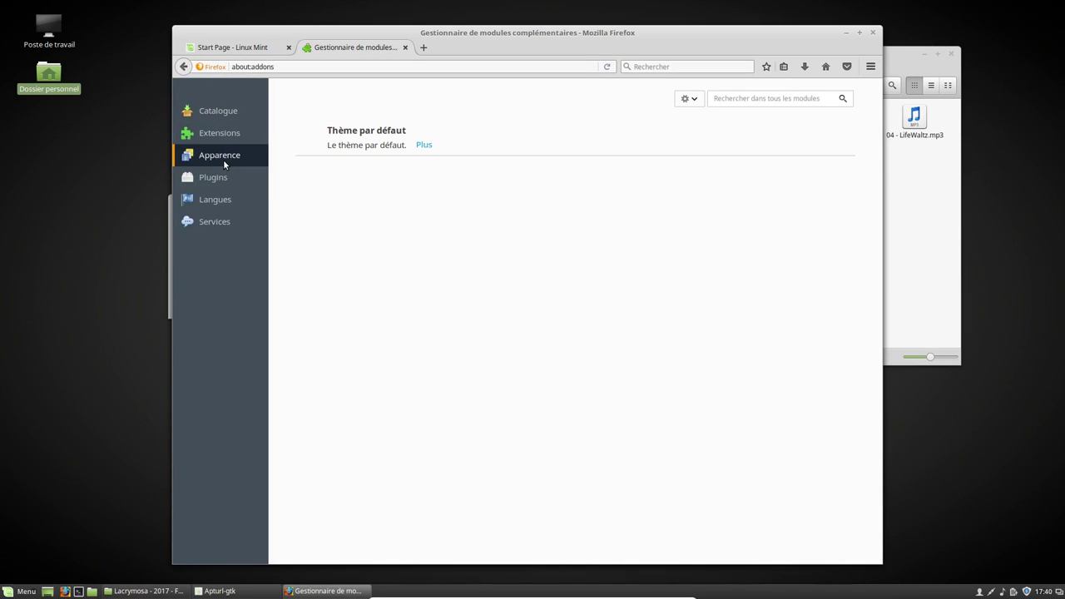
click(227, 178)
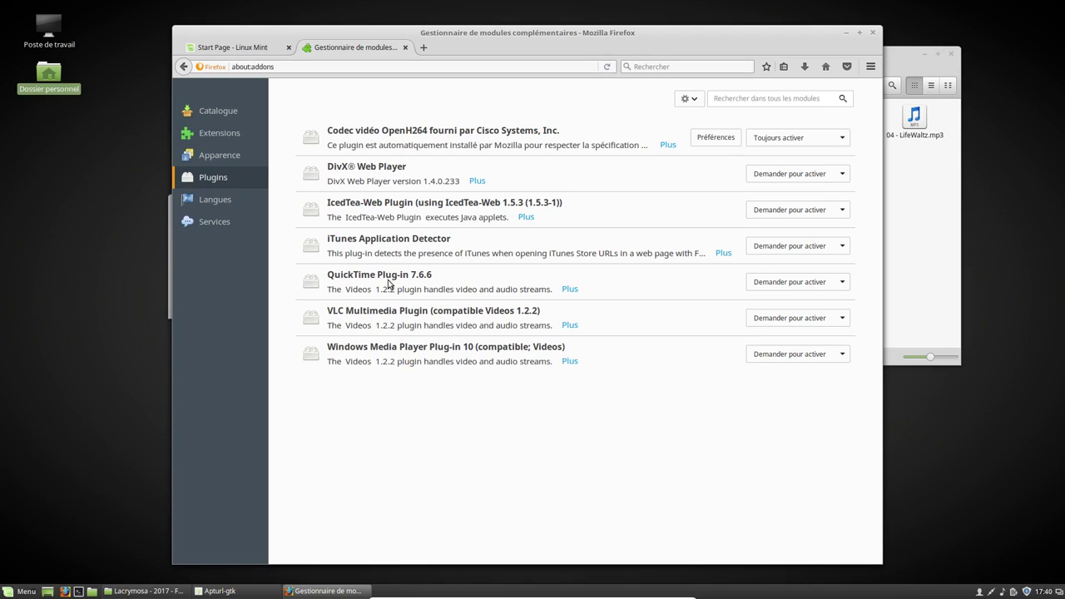
click(873, 33)
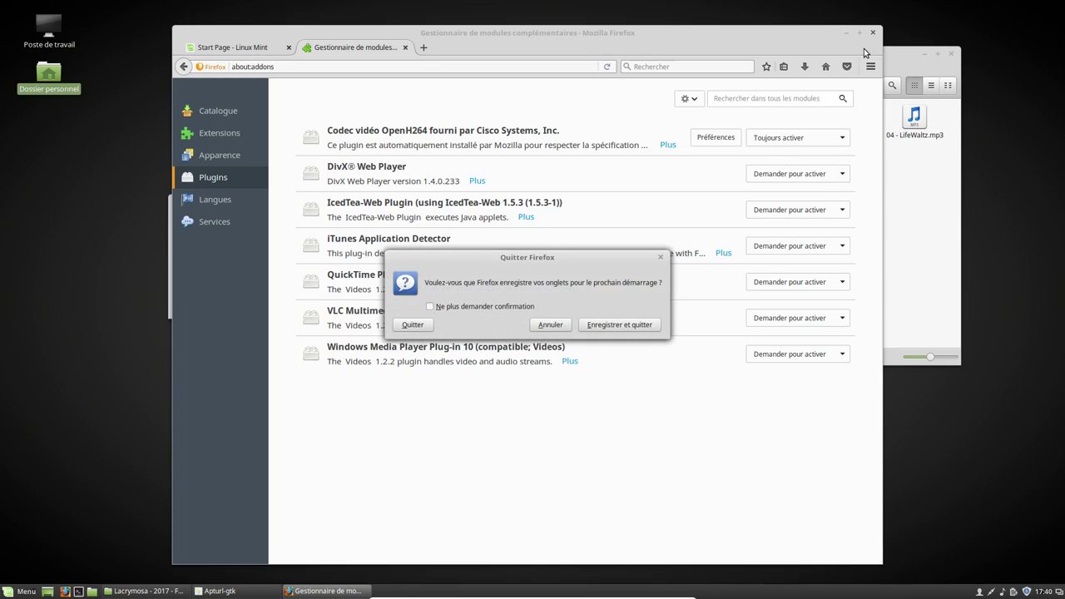
click(640, 323)
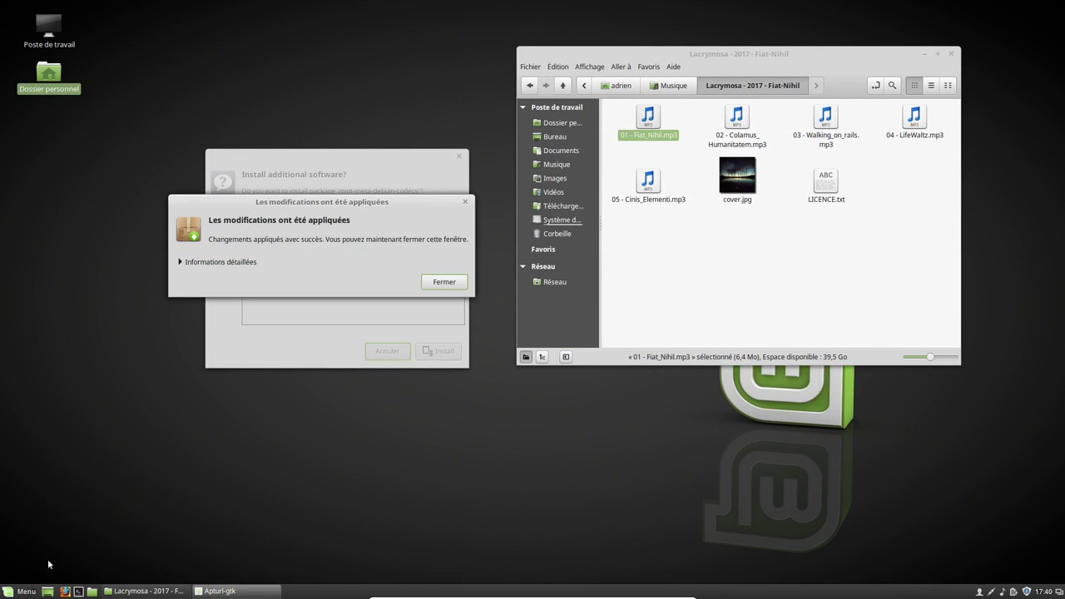
Step: Close the completed codec installation dialog and launch Rhythmbox
click(422, 282)
click(20, 591)
mouse_move(99, 416)
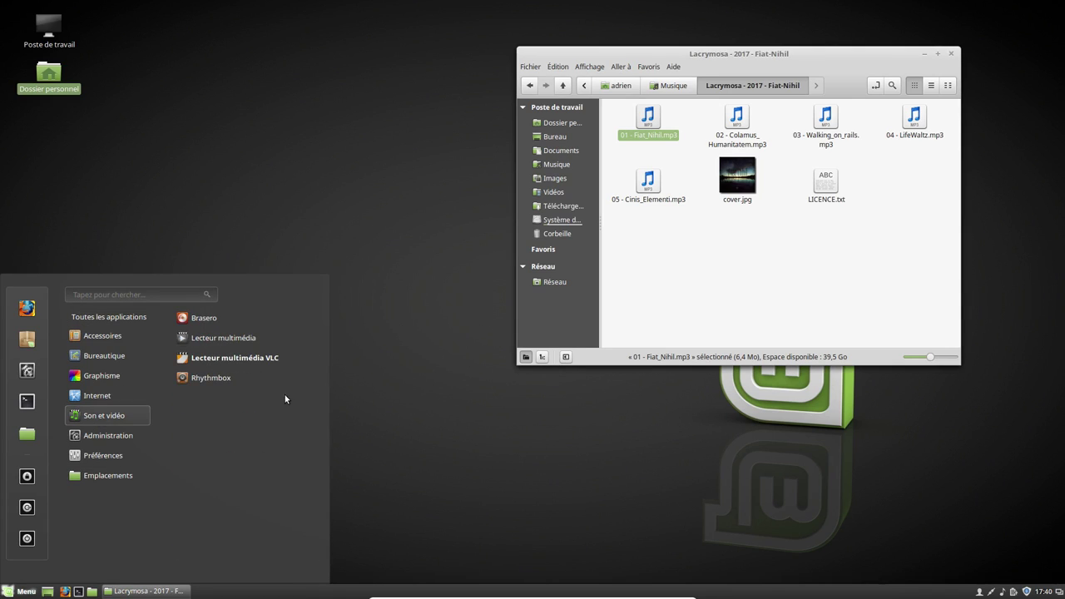
click(210, 378)
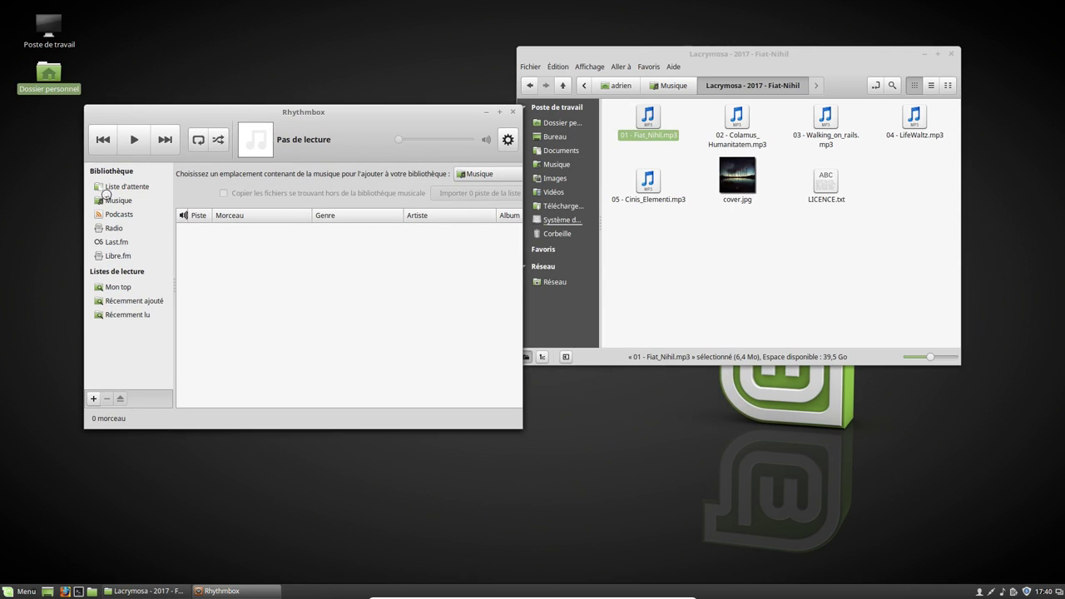
Step: Try to add 01 - Fiat_Nihil.mp3 from the album folder to Rhythmbox's Musique library
click(112, 200)
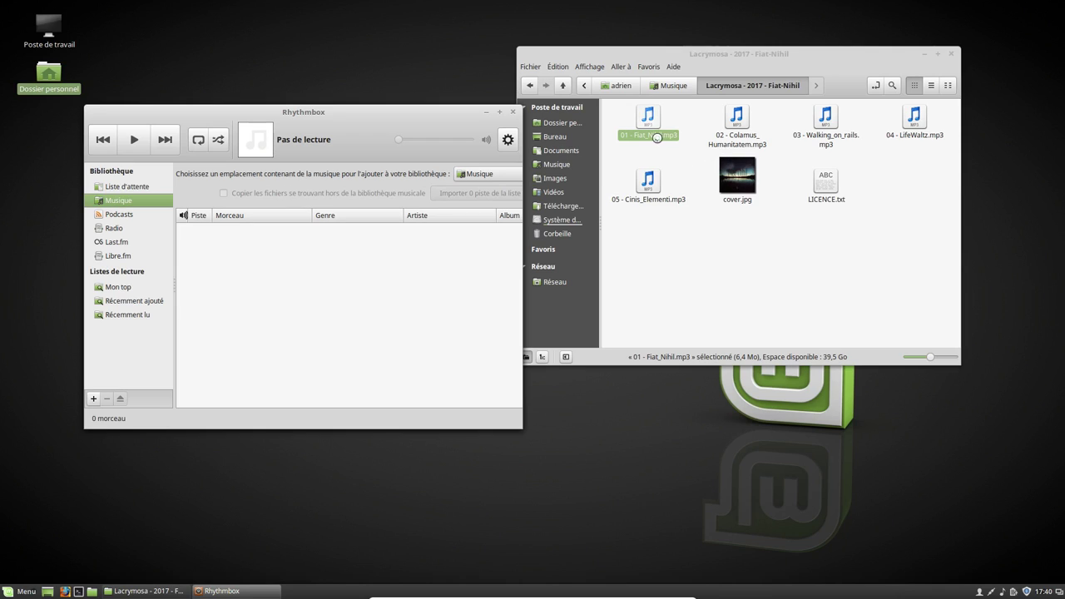
drag(648, 119, 389, 225)
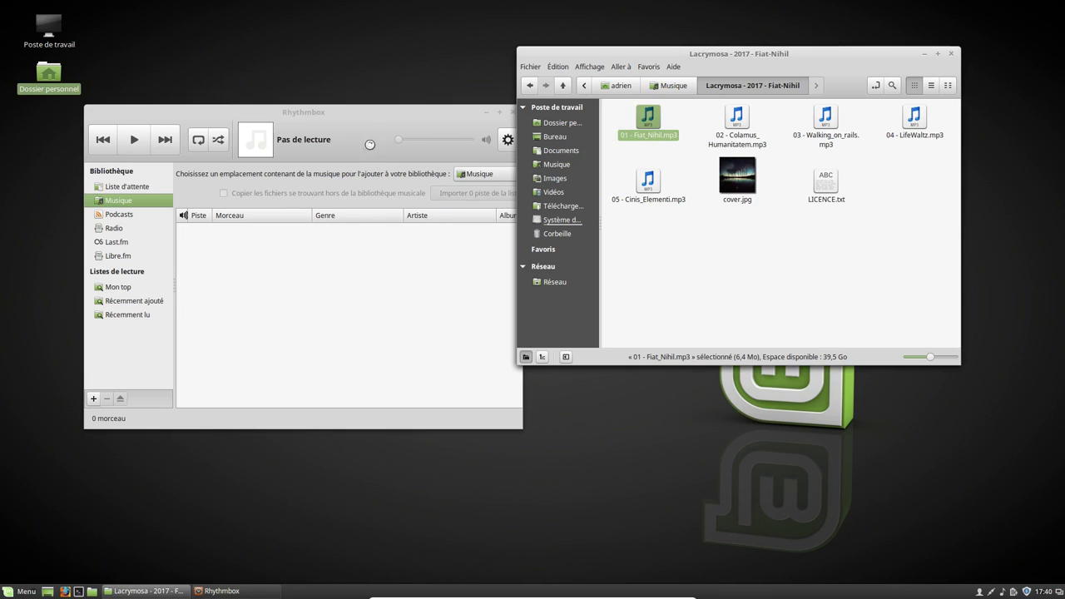
click(374, 118)
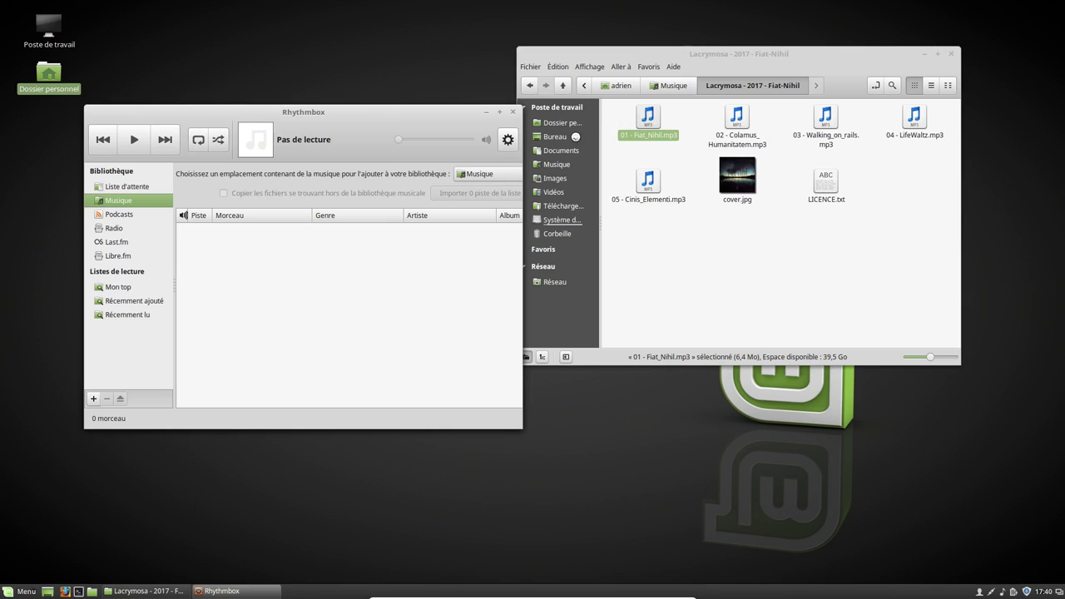
drag(689, 124, 641, 226)
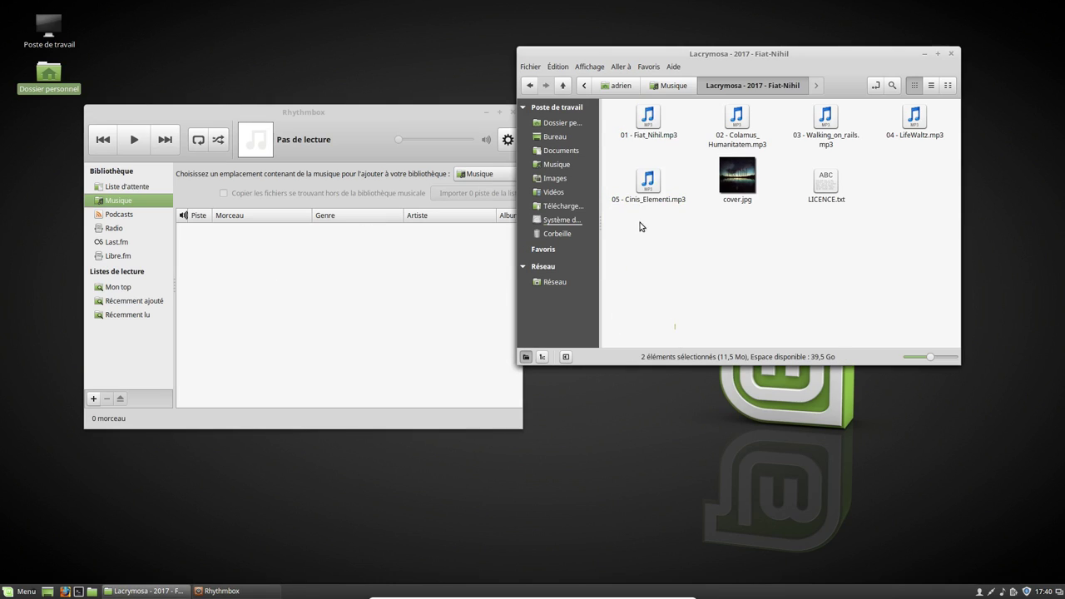
drag(649, 116, 349, 320)
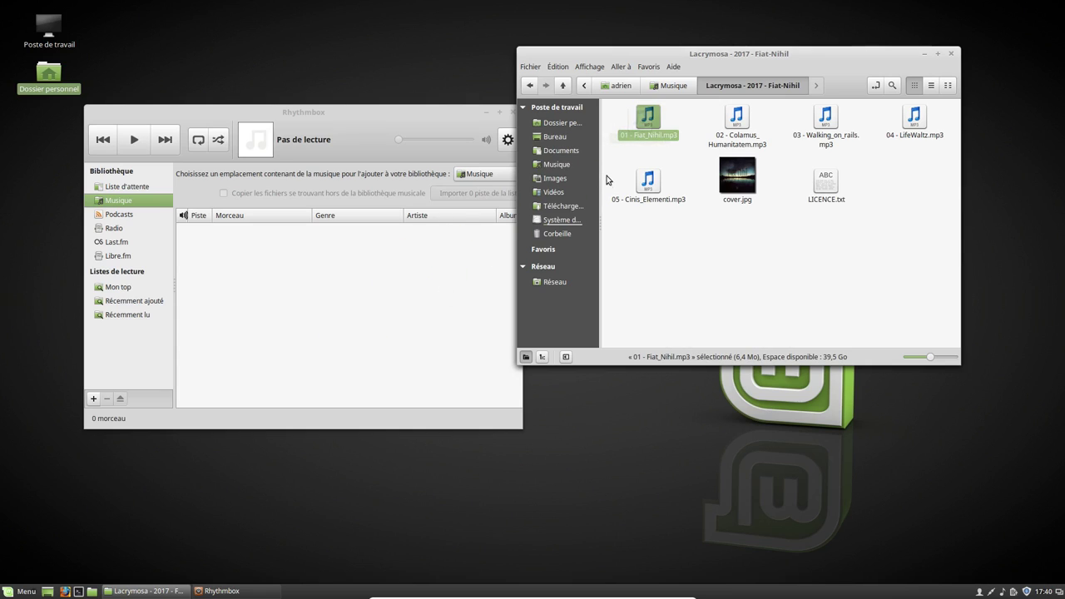
Step: Open 01 - Fiat_Nihil.mp3 with the VLC media player
right_click(652, 124)
mouse_move(694, 146)
click(867, 154)
click(613, 388)
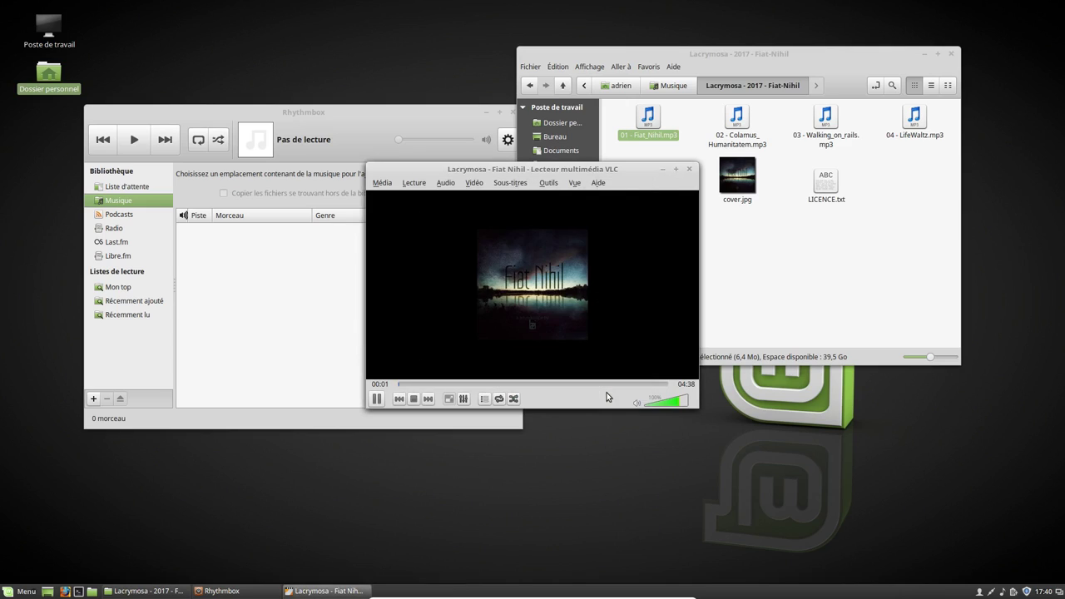
Step: Skip through the Fiat Nihil track to about 03:18 with the volume raised and close VLC
click(470, 384)
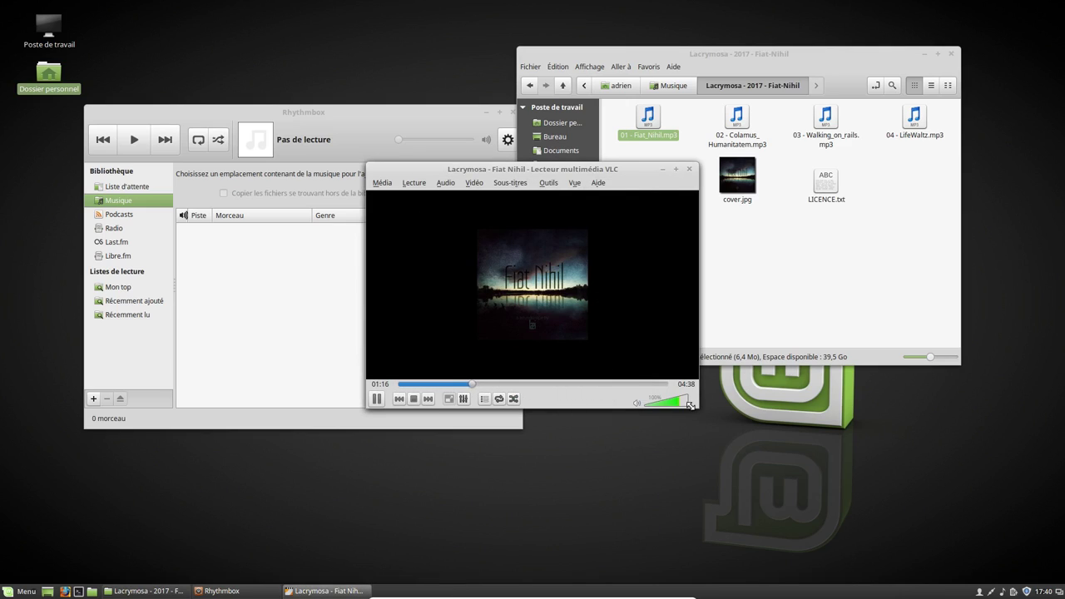
drag(690, 405, 702, 404)
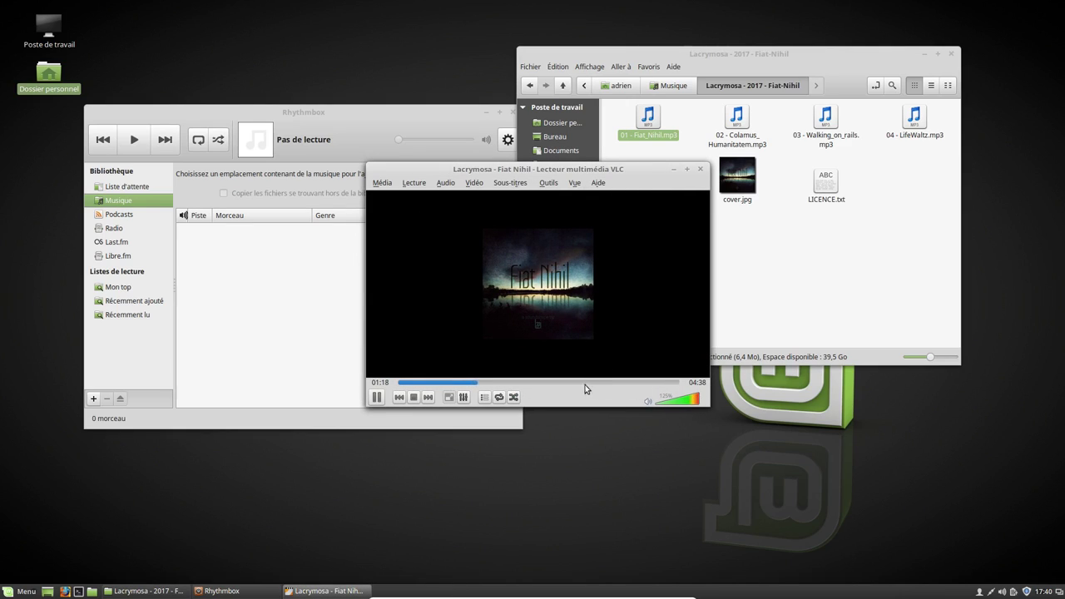
click(553, 383)
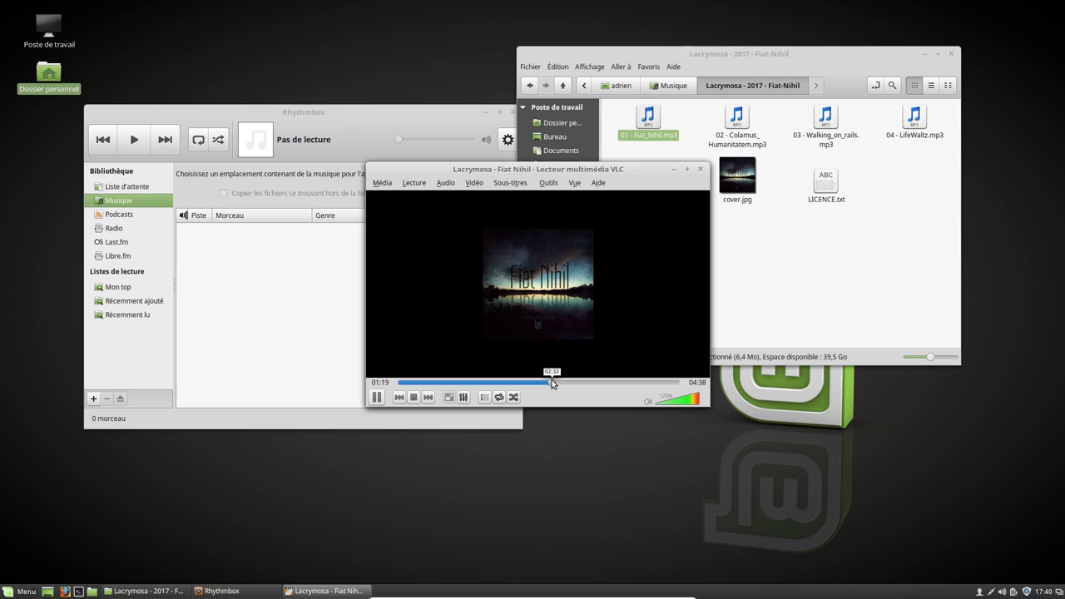
click(597, 383)
click(701, 170)
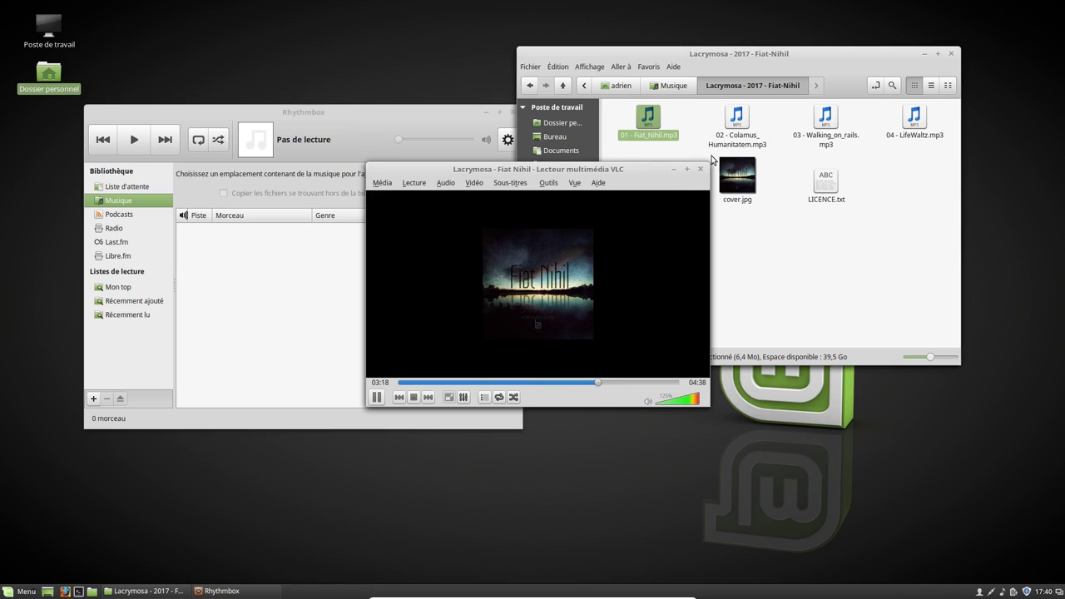
Step: Play 03 - Walking_on_rails.mp3 in Lecteur multimédia, skip to about 1:20 and close the player
click(833, 136)
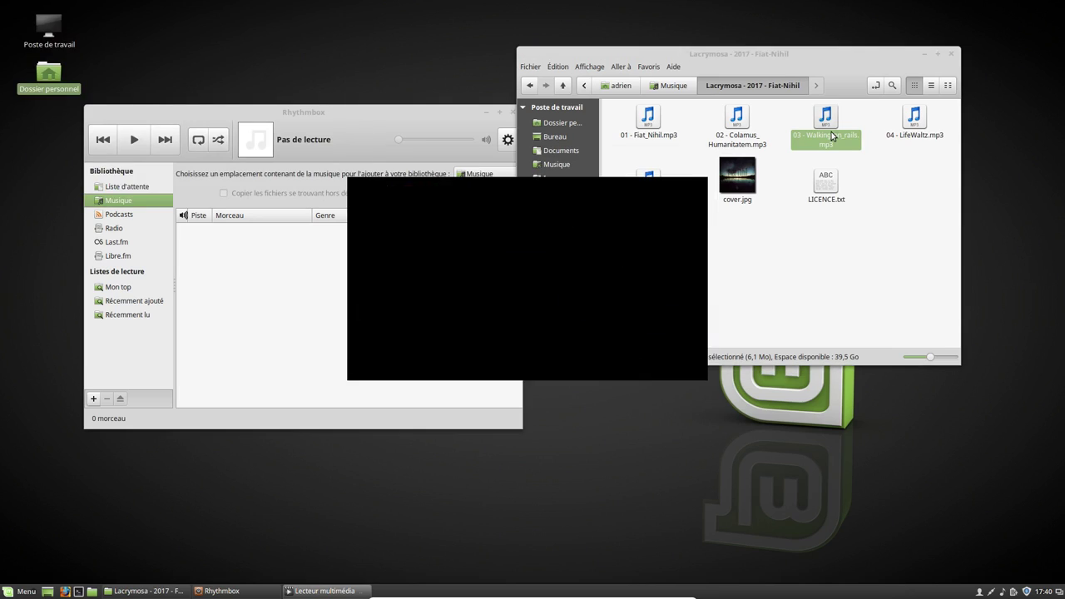
right_click(833, 136)
click(487, 397)
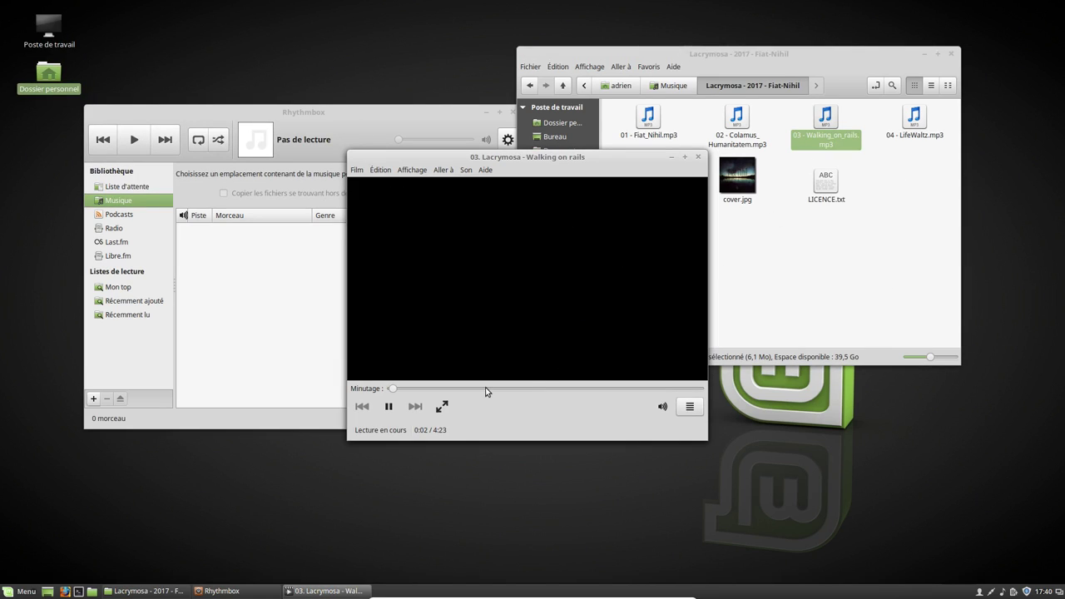
click(488, 388)
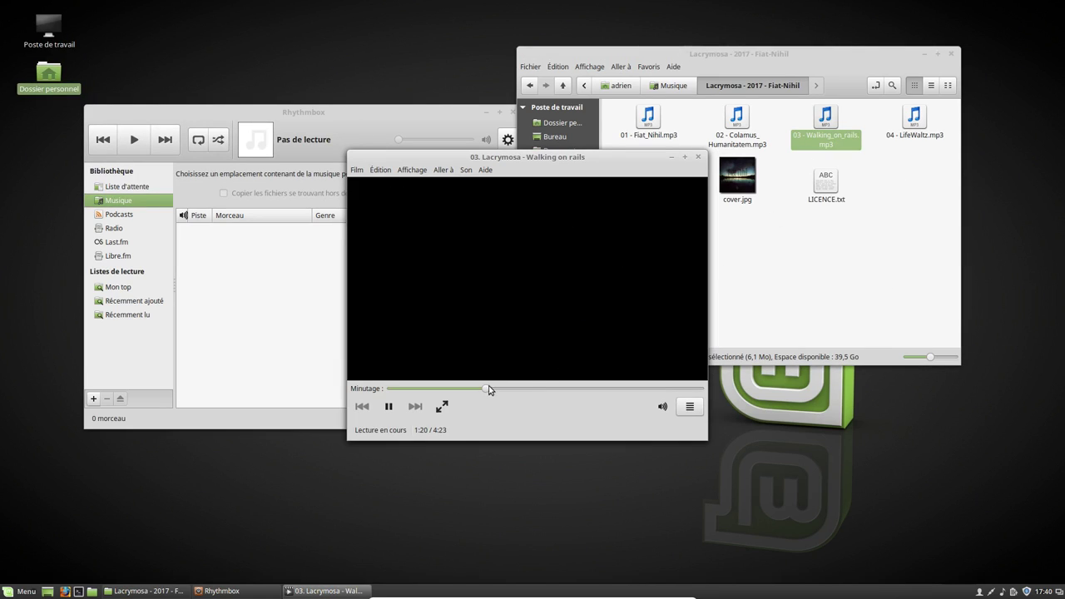
click(700, 157)
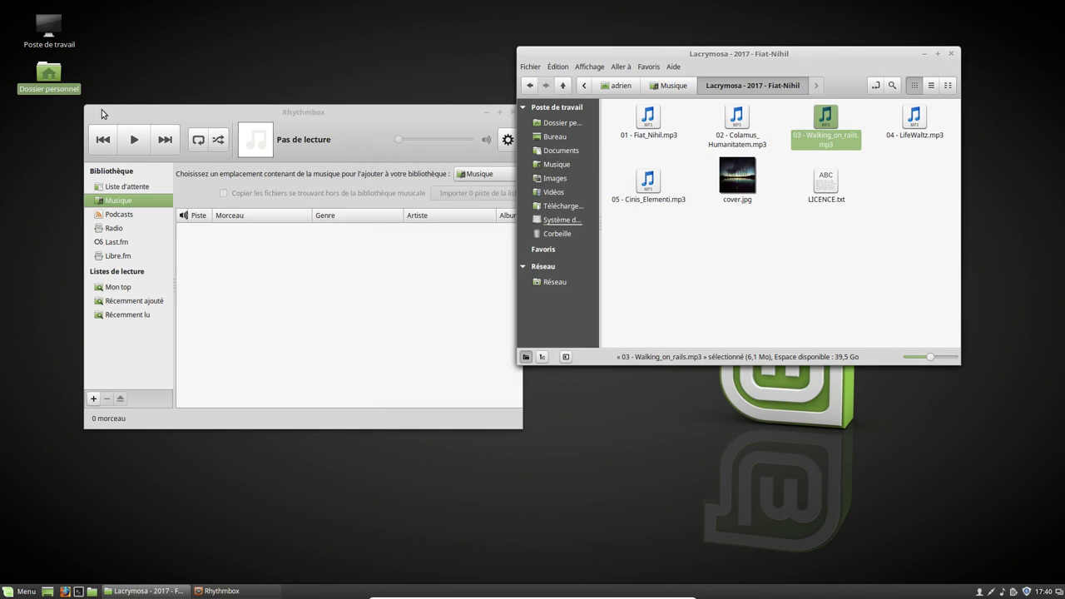
Step: Check Rhythmbox's Liste d'attente and Musique library views for tracks
click(251, 347)
click(125, 214)
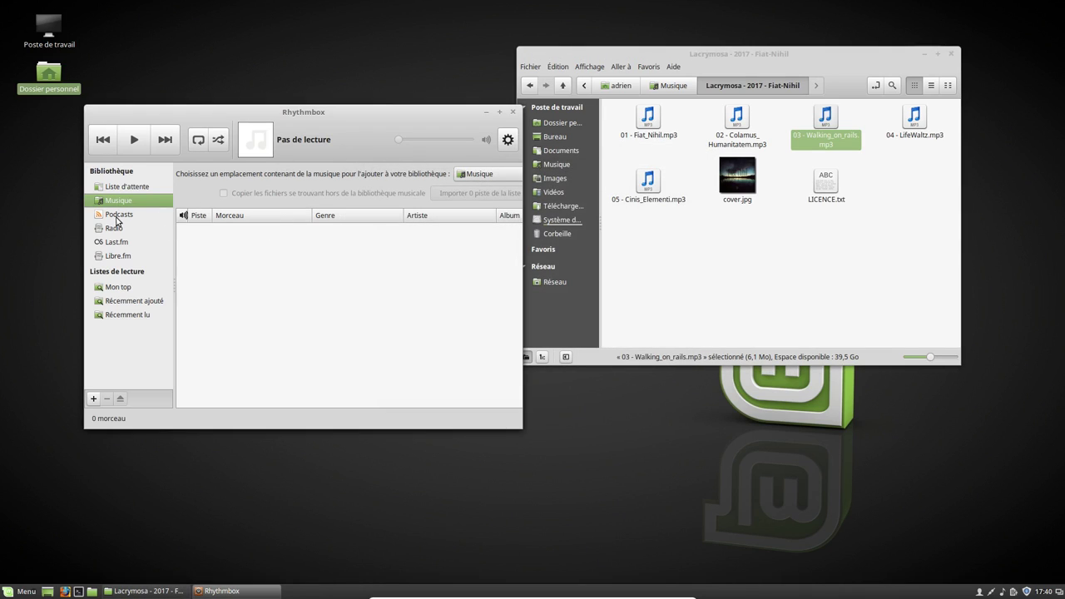
click(119, 201)
click(125, 189)
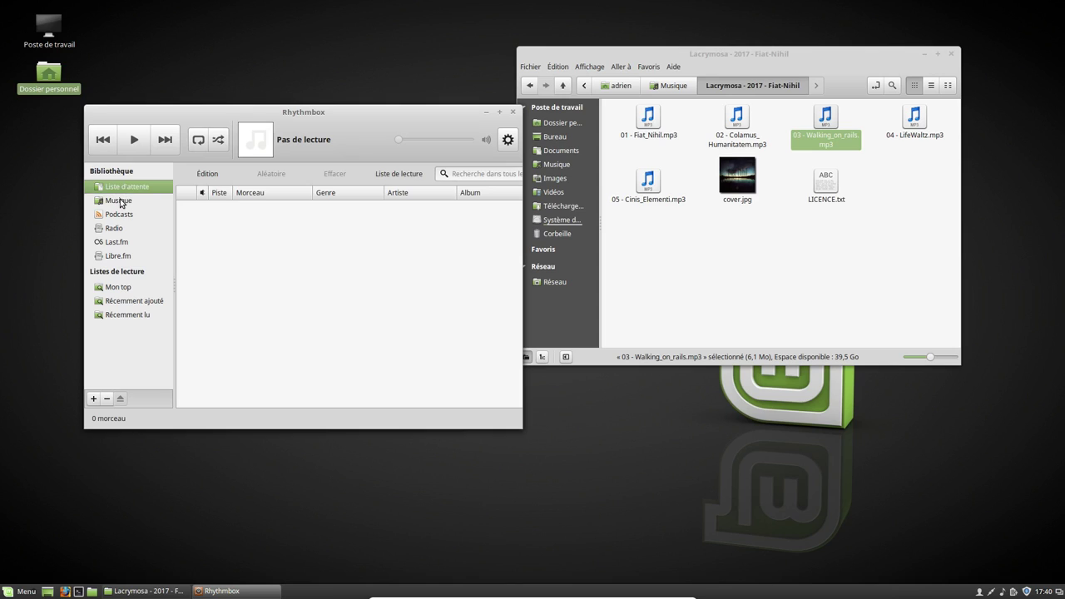
click(122, 205)
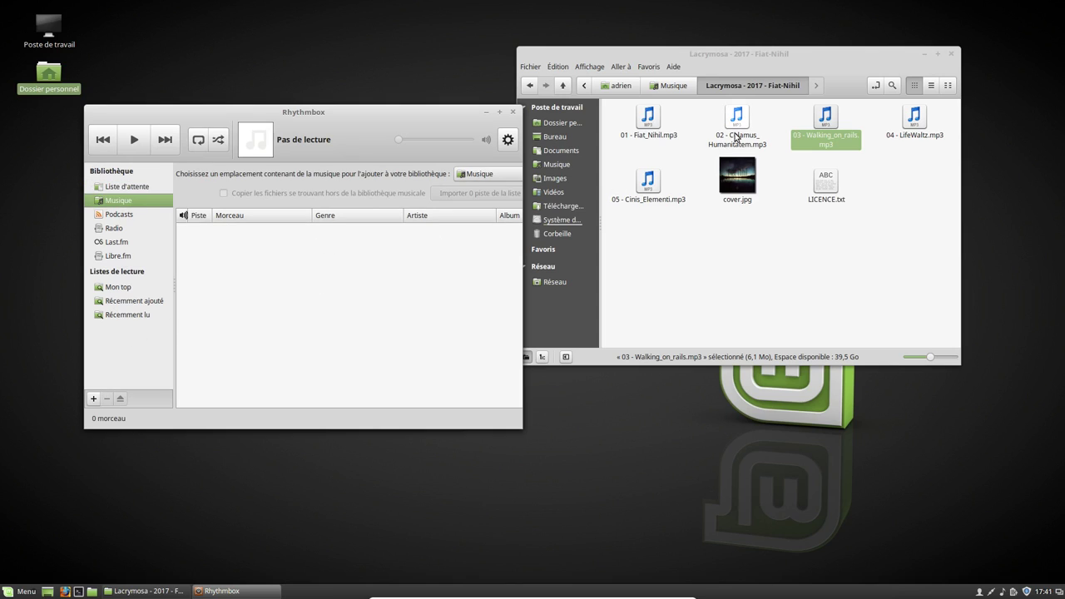
Step: Try to open 03 - Walking_on_rails.mp3 with Rhythmbox
right_click(820, 120)
mouse_move(852, 150)
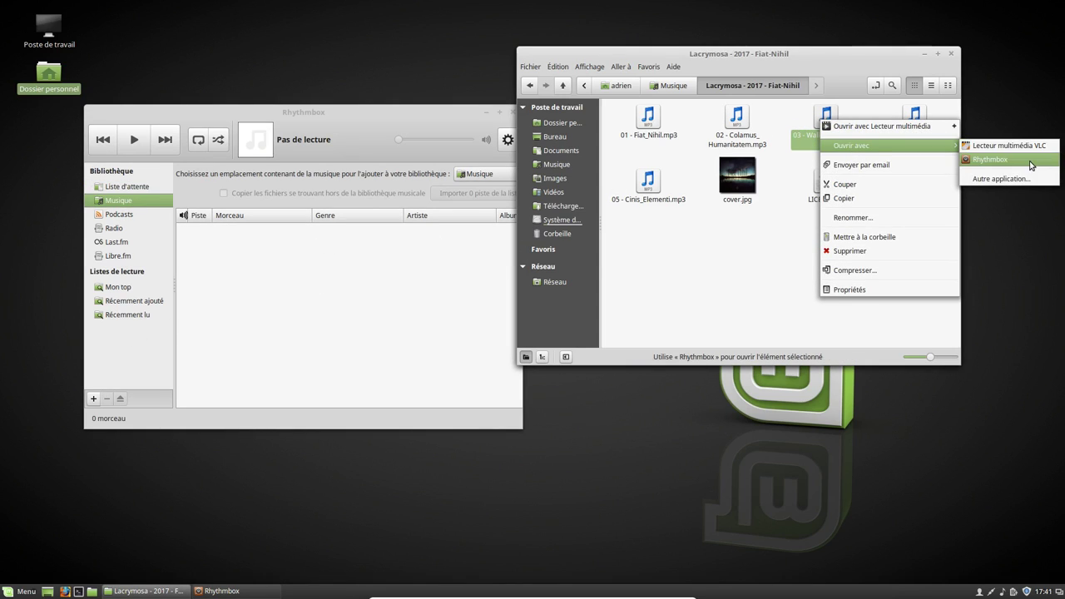
click(991, 159)
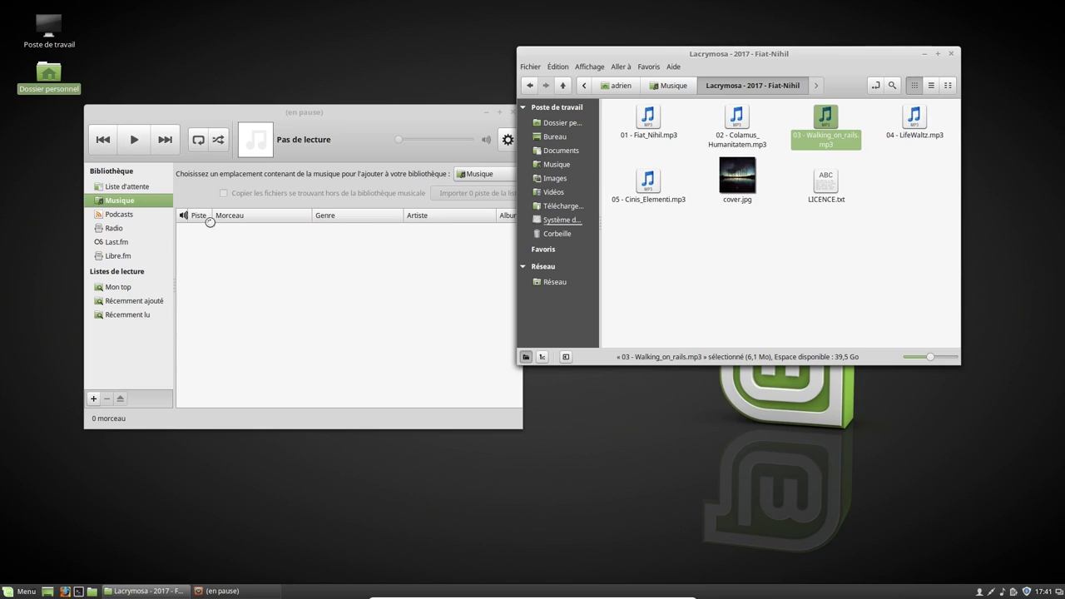
click(443, 315)
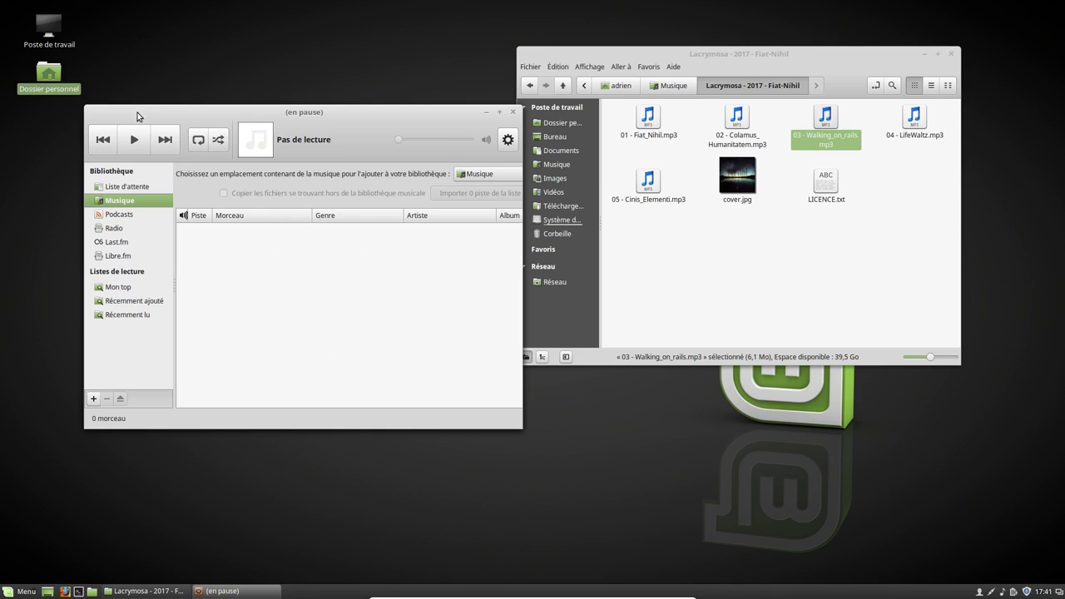
Step: Log out of the session, log back in with the account password and close the welcome screen
click(10, 593)
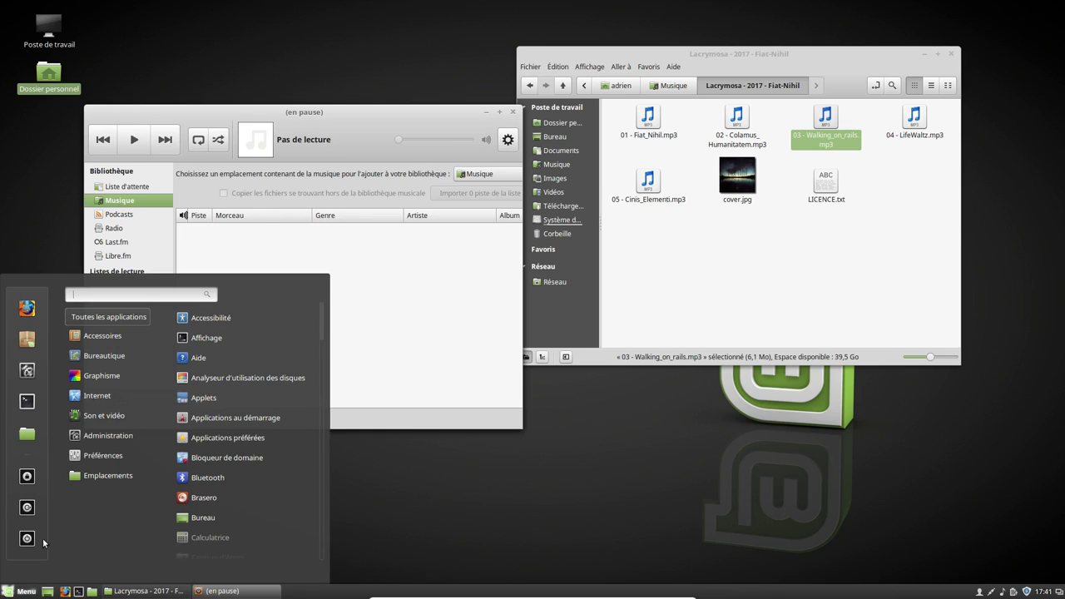
click(25, 506)
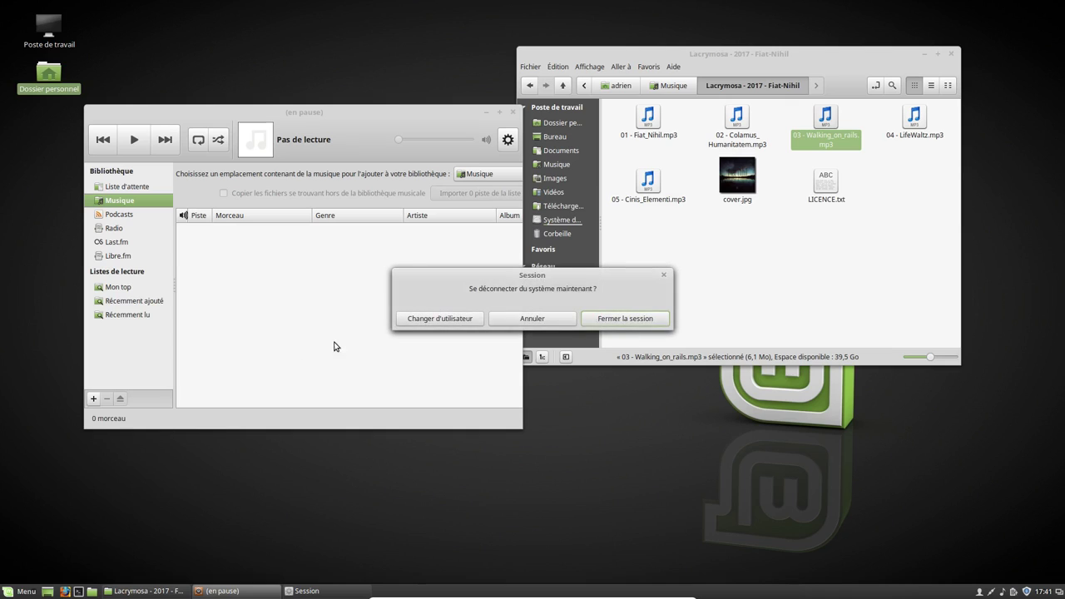
click(603, 323)
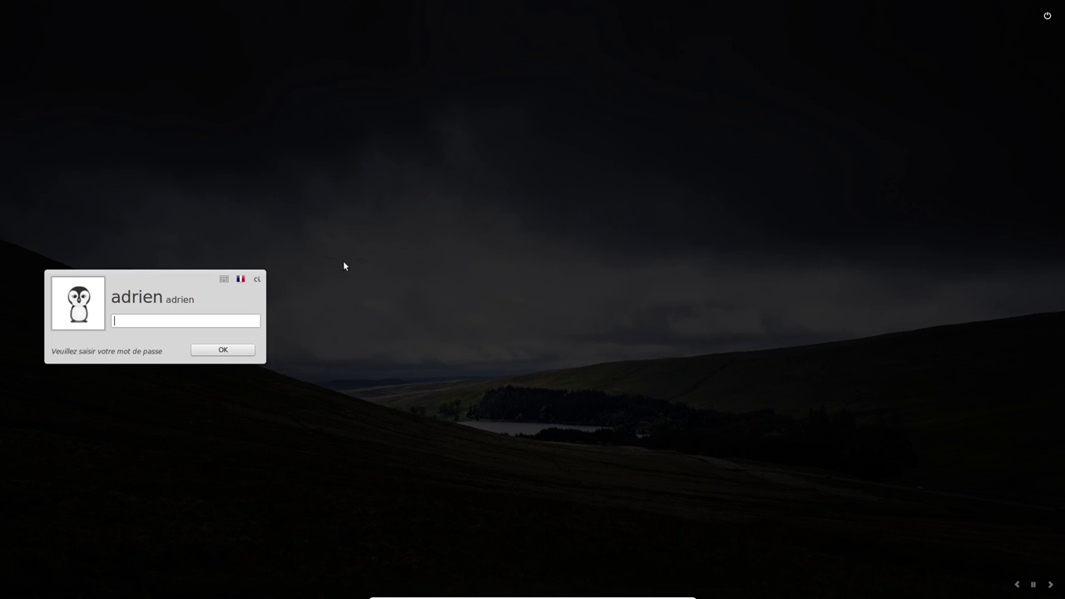
text(•)
key(Return)
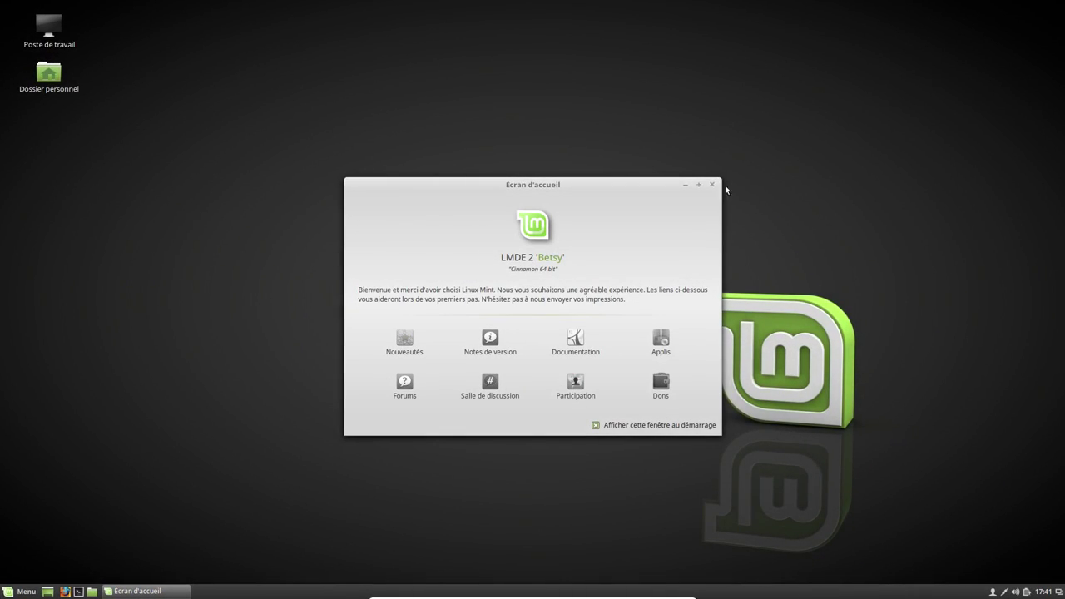
click(711, 183)
Step: Launch Rhythmbox from the Son et vidéo applications in the fresh session
click(18, 591)
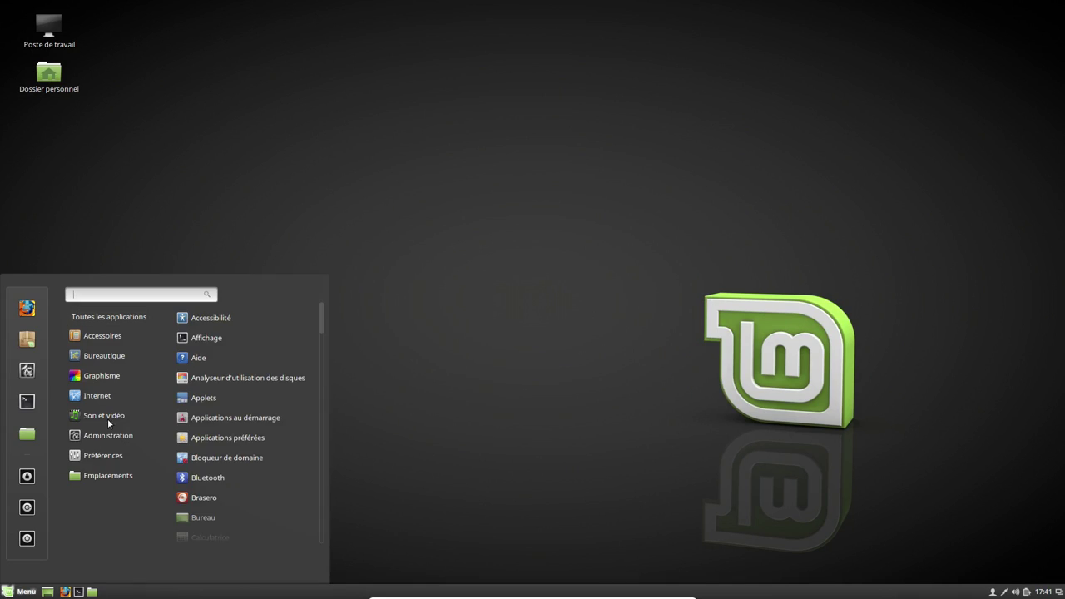
mouse_move(138, 415)
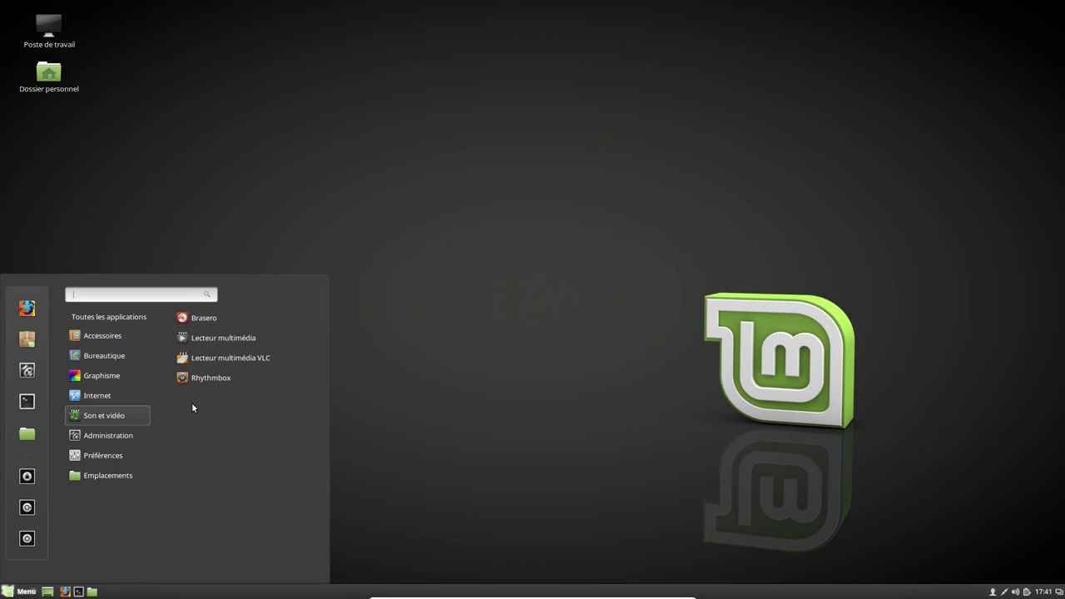
click(218, 378)
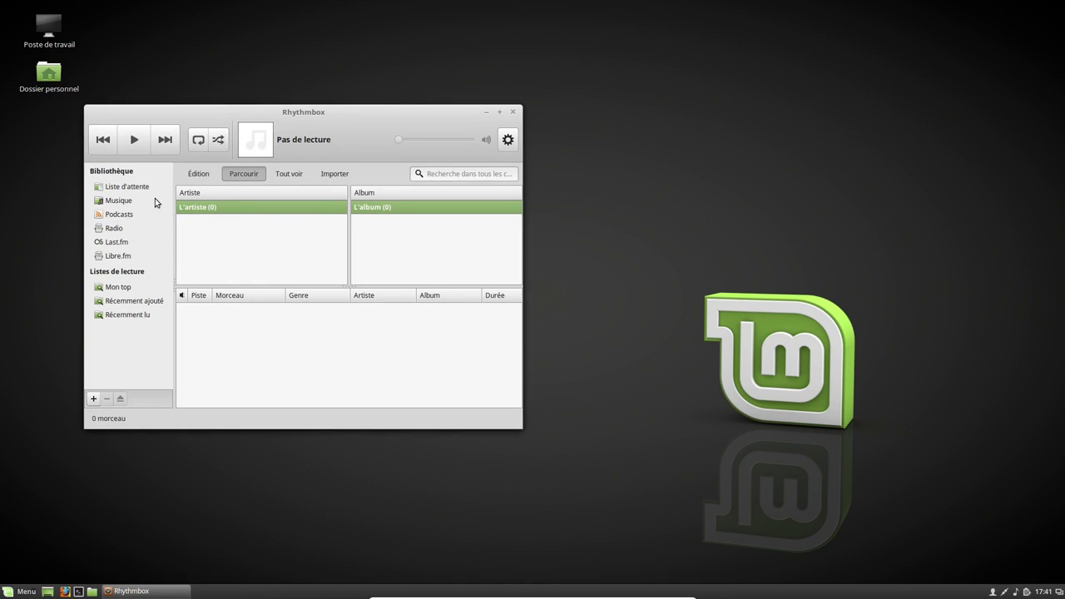
Step: Check Rhythmbox's Musique library and the music folder location in its preferences, then close the preferences
click(118, 203)
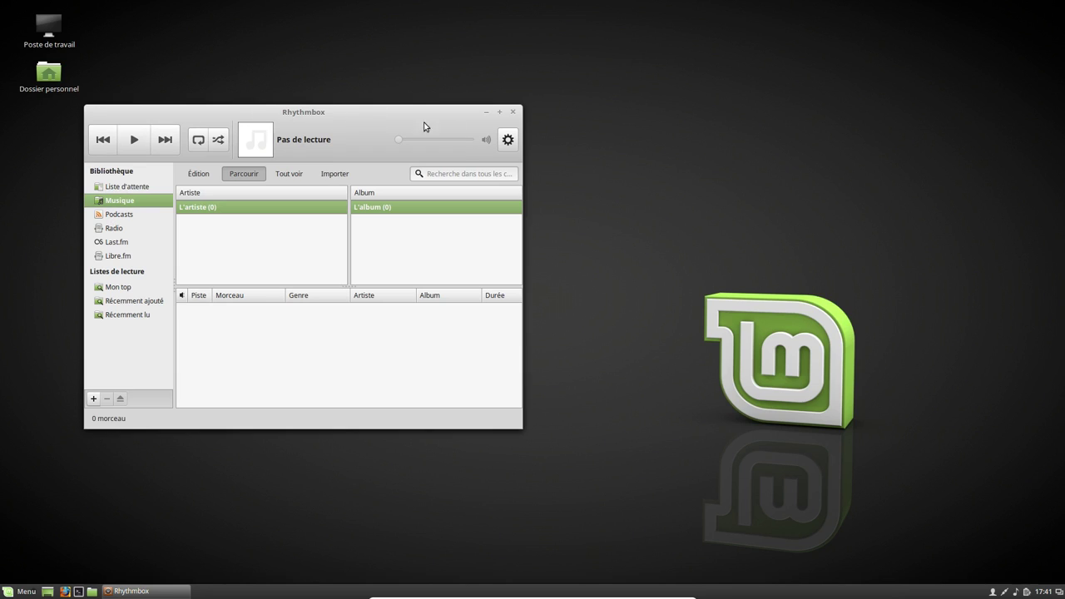
click(508, 139)
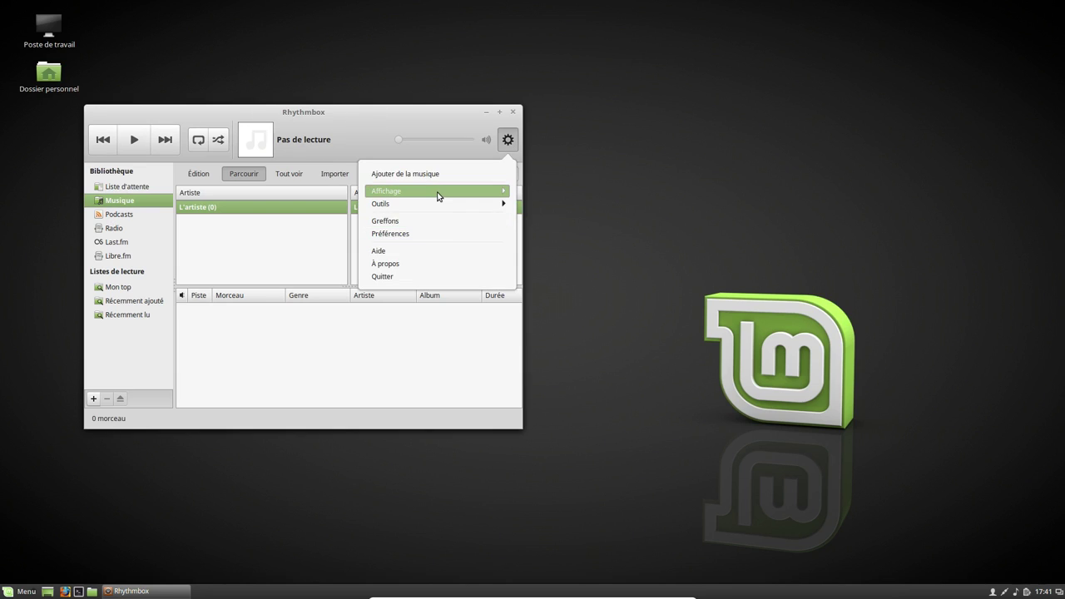
click(418, 235)
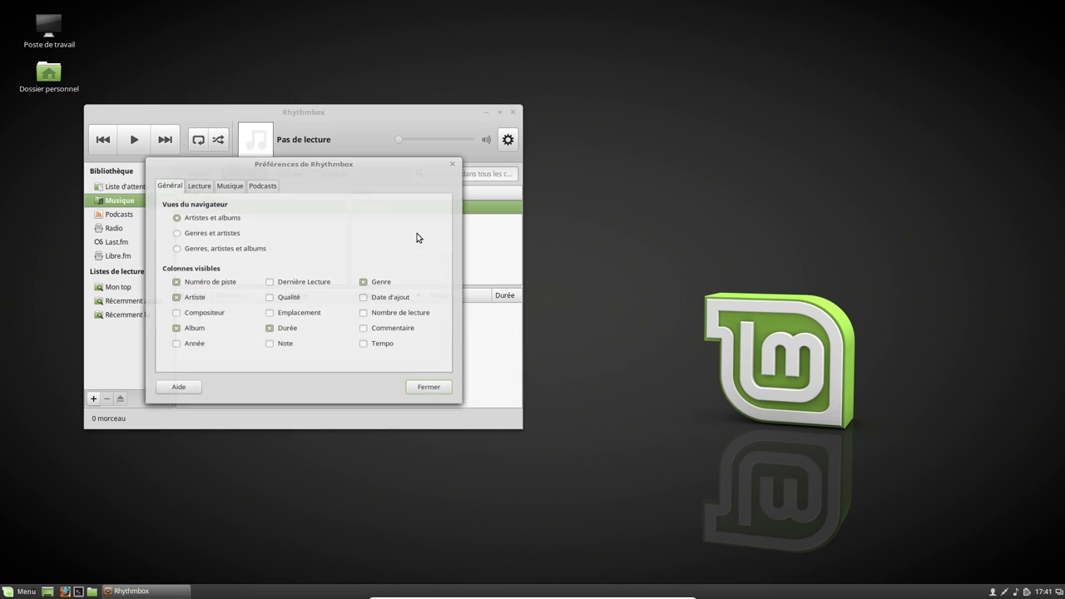
click(230, 178)
drag(372, 214, 408, 218)
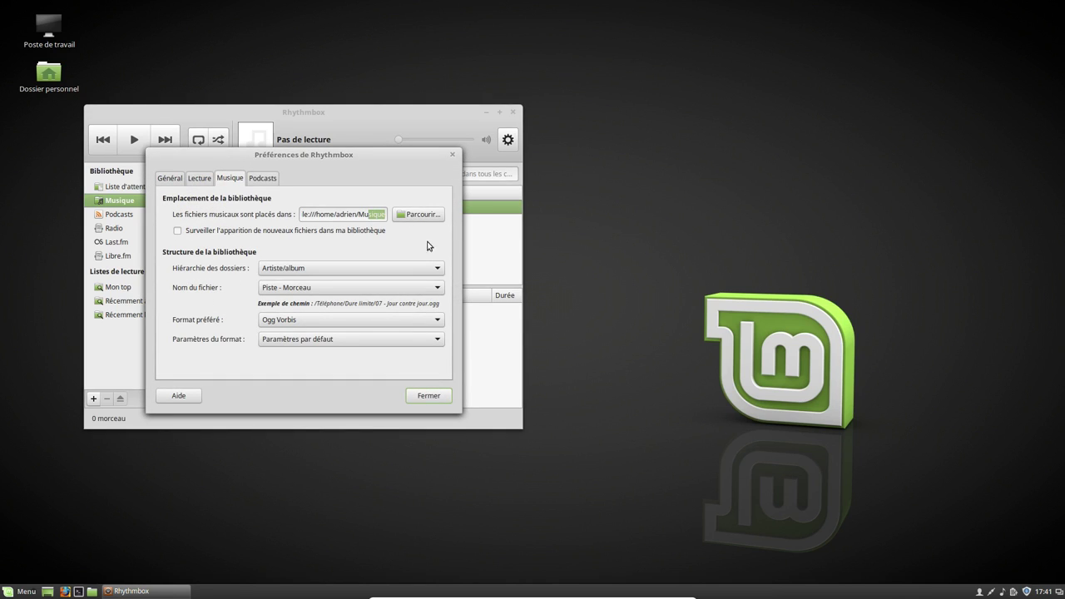
click(411, 396)
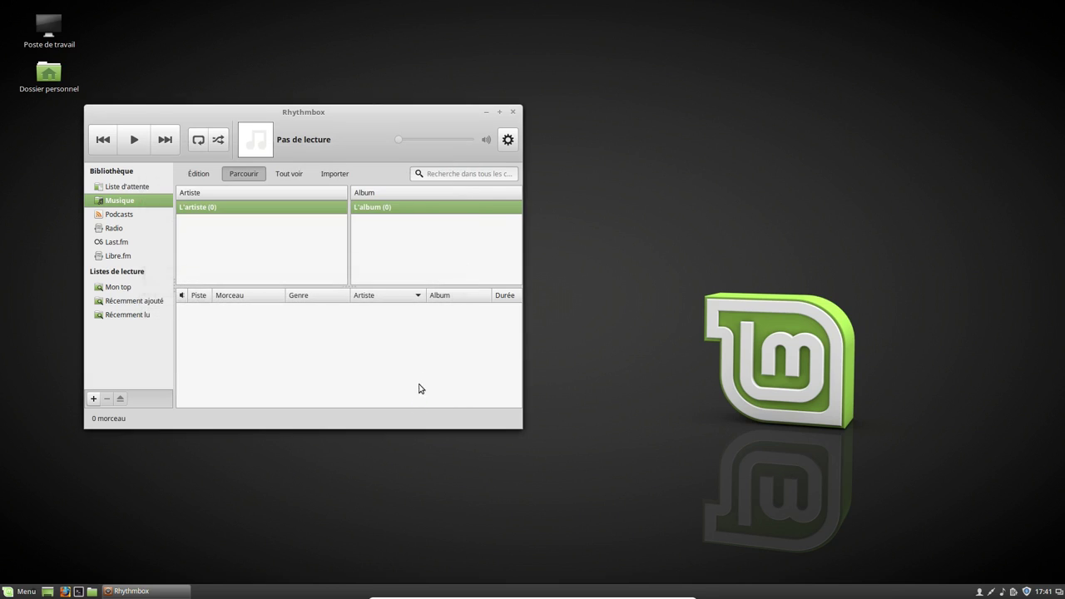
Step: Close Rhythmbox and shut down the LMDE system
click(513, 112)
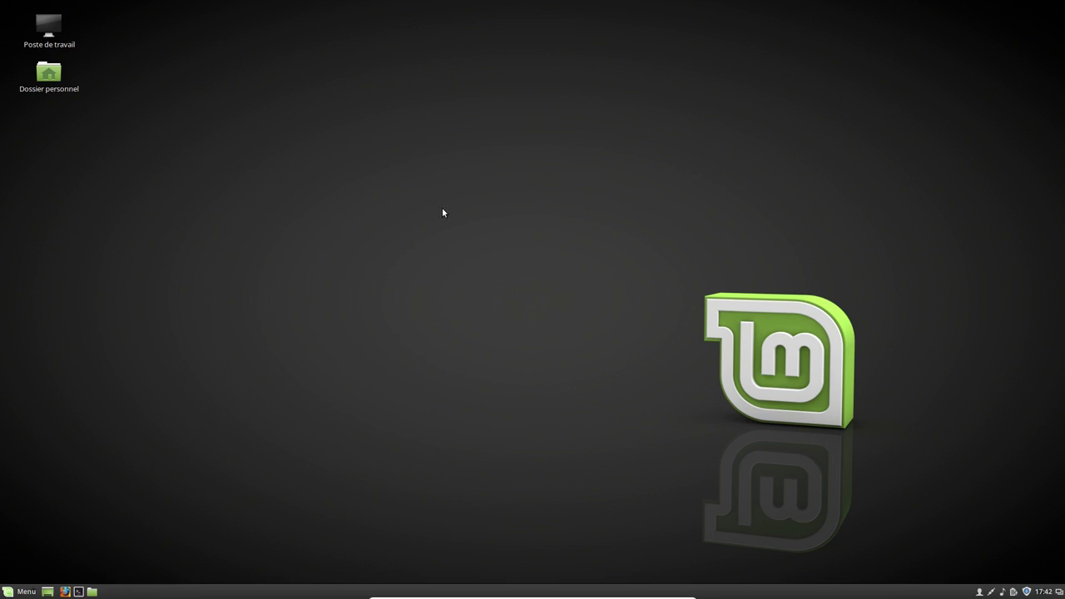
click(25, 591)
click(26, 549)
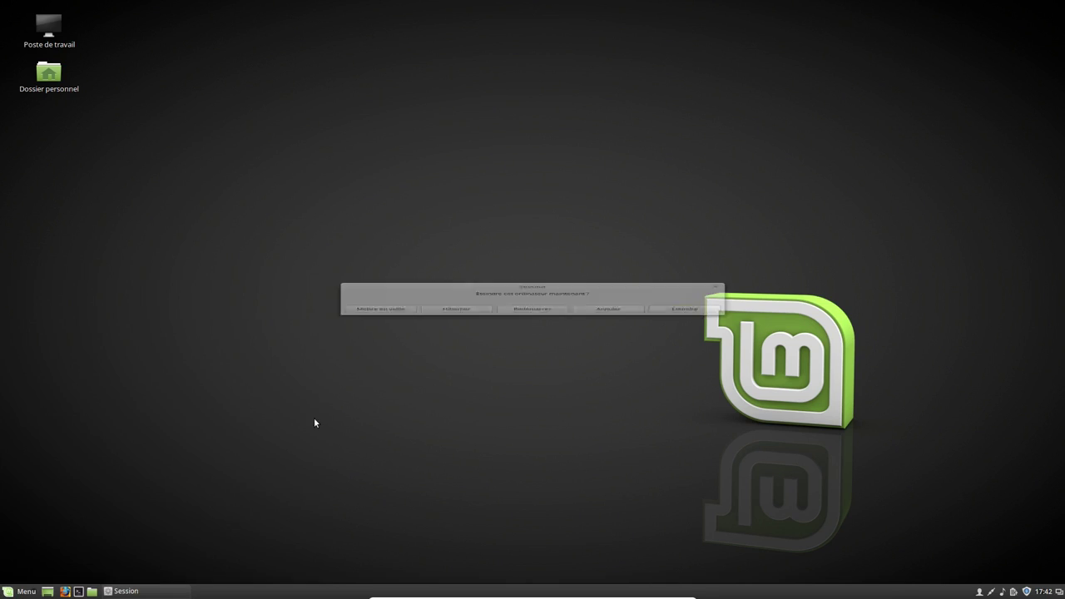
click(677, 316)
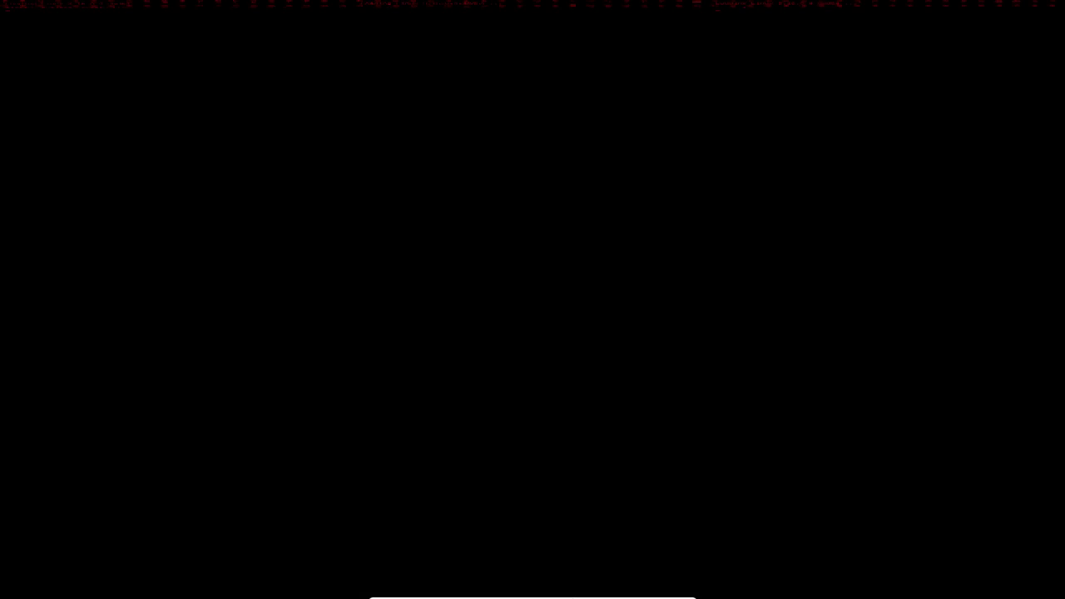
Step: Leave the full-screen virtual machine, start the Mint machine from the VirtualBox manager and display it in full screen
key(ctrl+f)
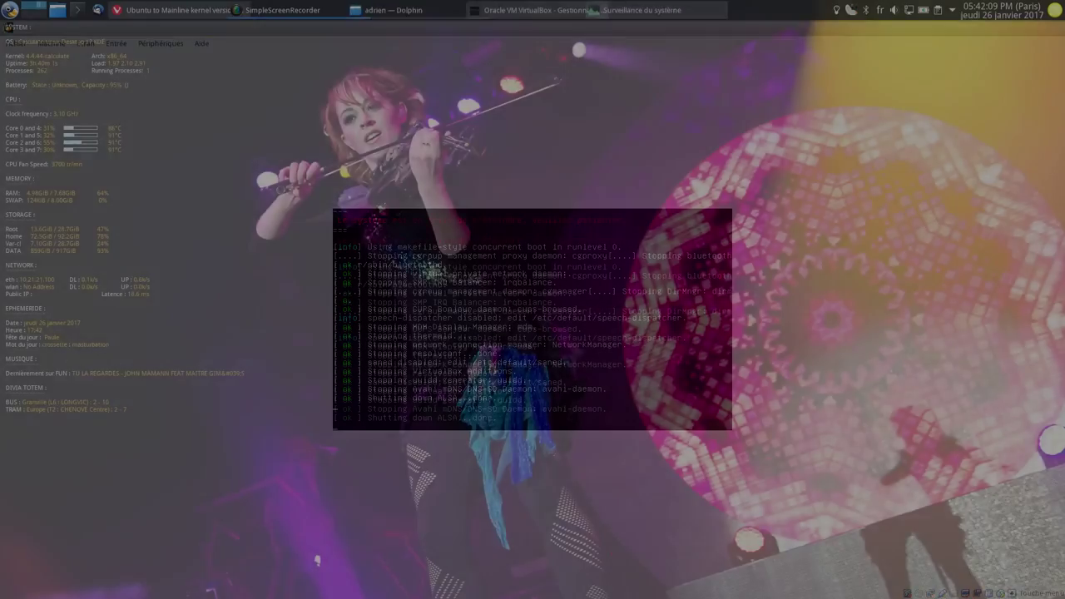
click(522, 9)
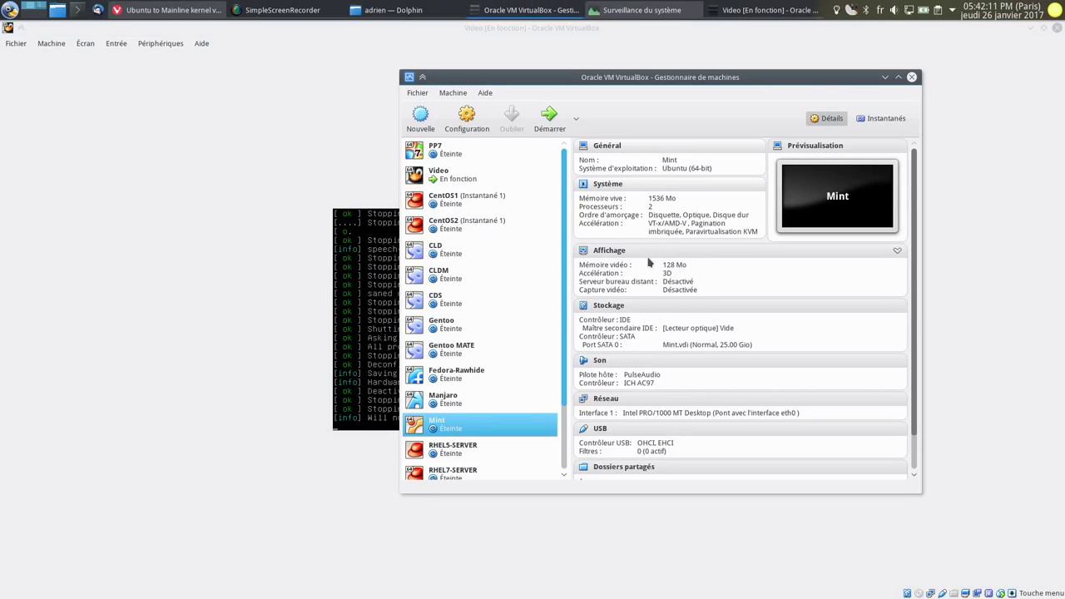
double_click(449, 428)
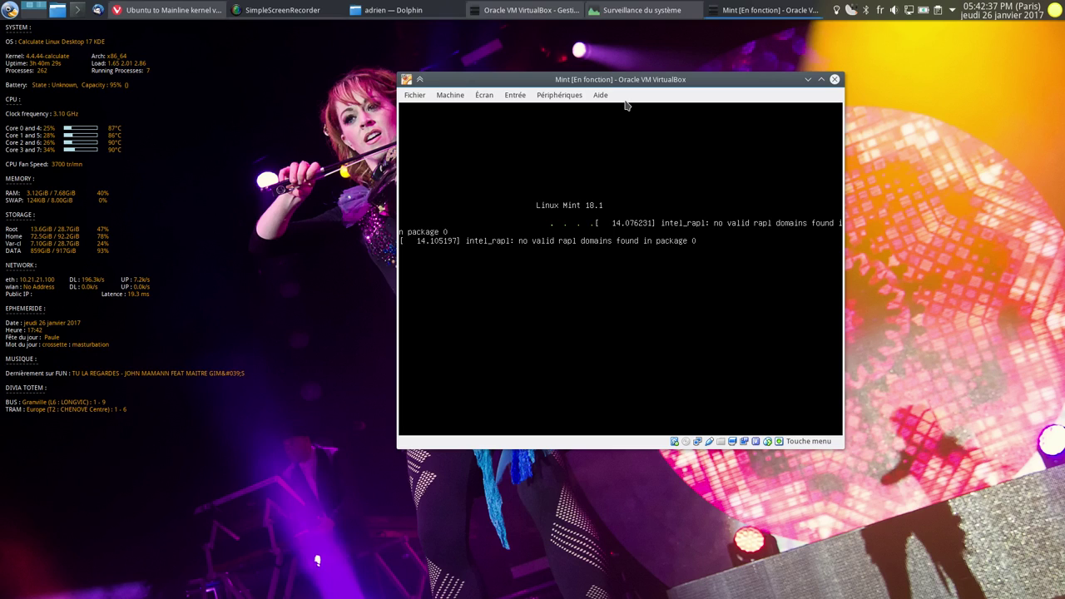
key(ctrl+f)
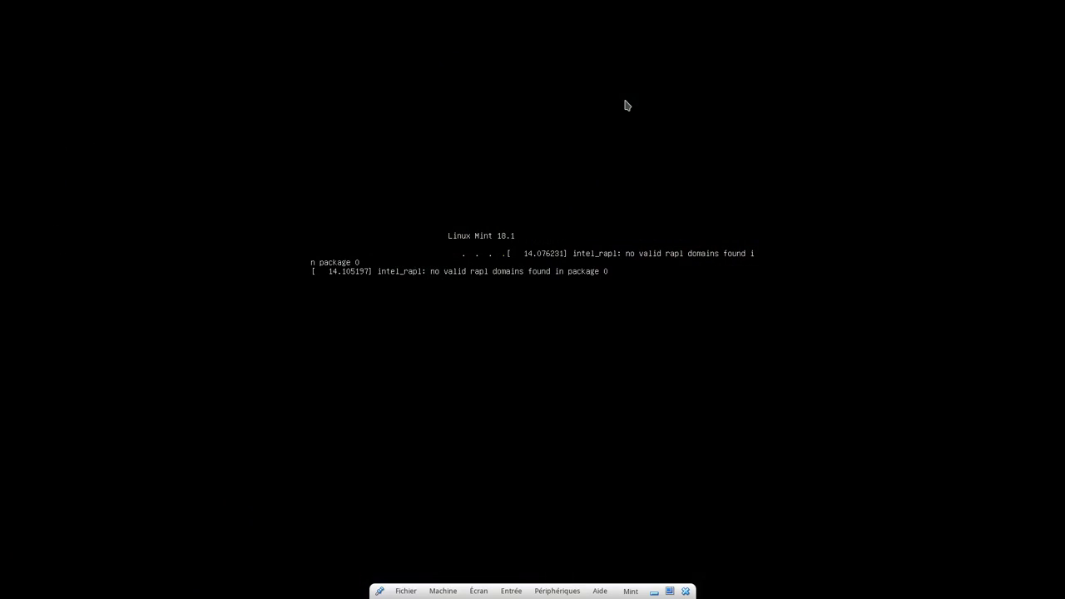